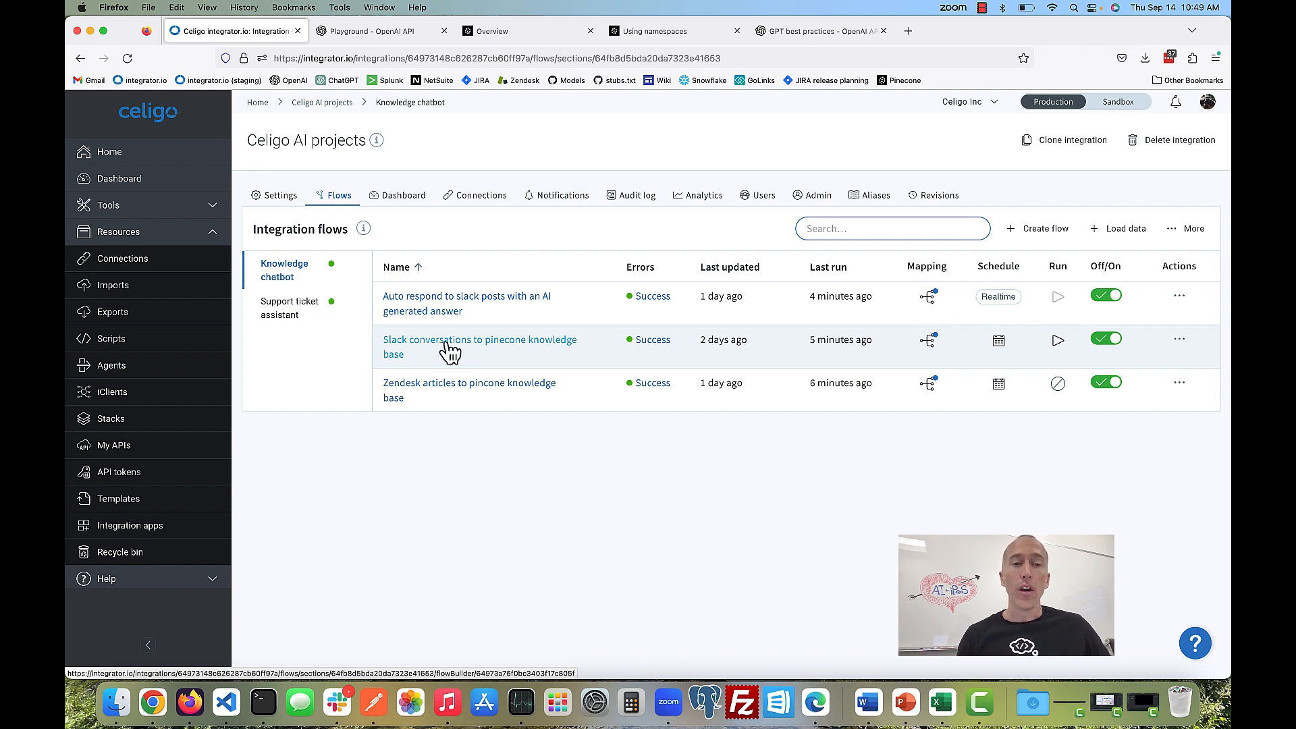
Step: Open the 'Zendesk articles to pincone knowledge base' flow and review its Zendesk export's request, export type and paging settings
{"action": "left_click", "coordinate": [469, 395]}
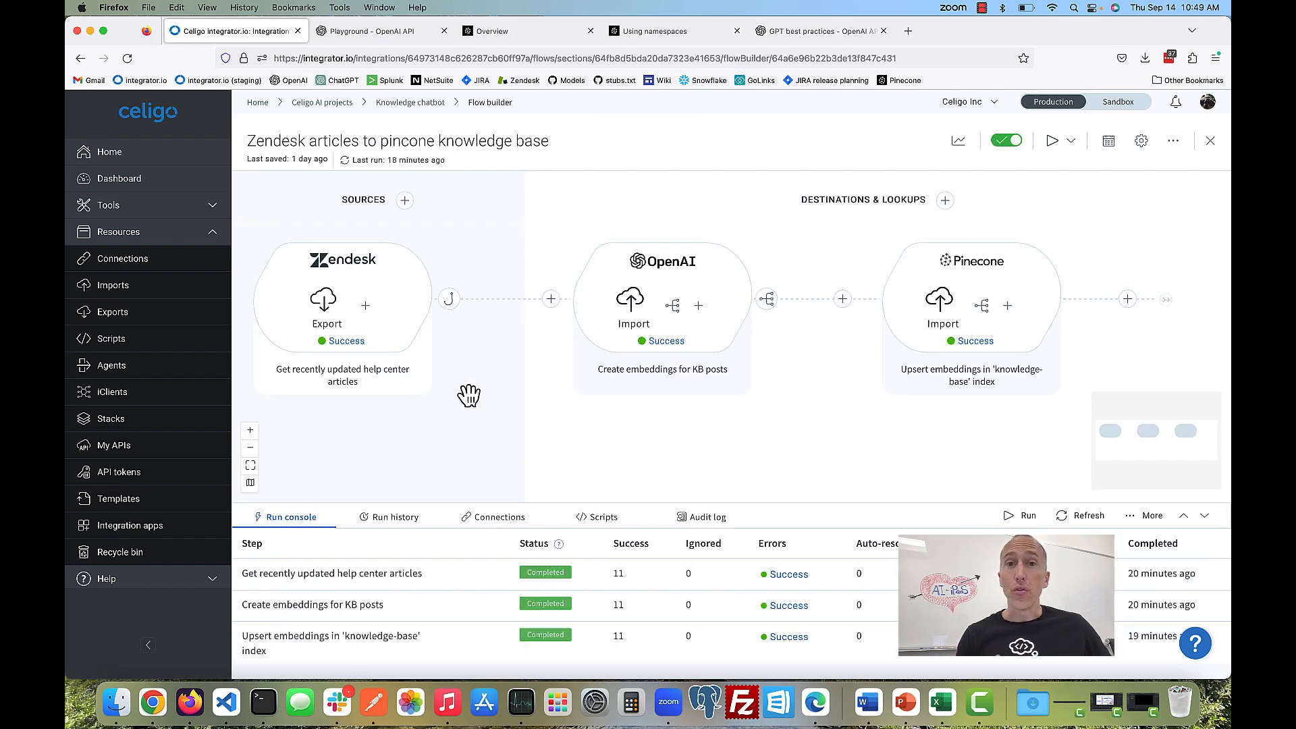
{"action": "left_click", "coordinate": [325, 305]}
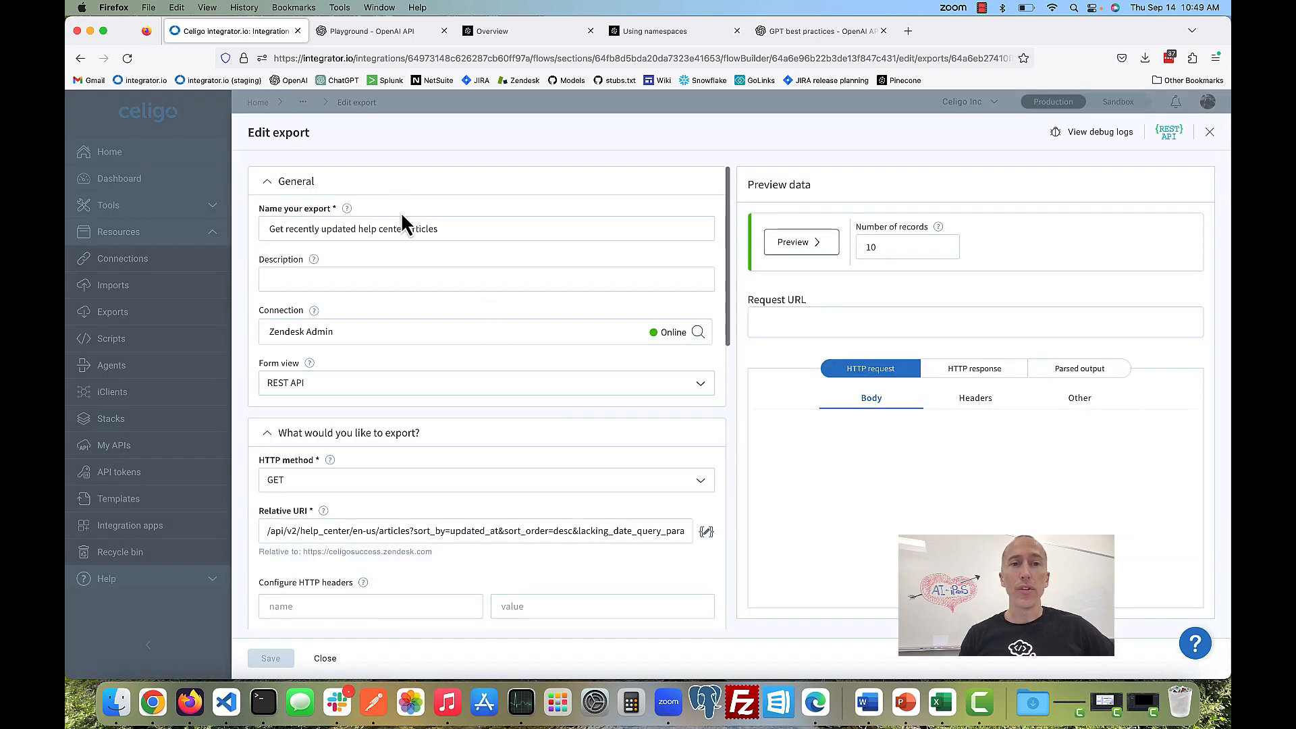
{"action": "scroll", "coordinate": [420, 241], "scroll_direction": "down", "scroll_amount": 1}
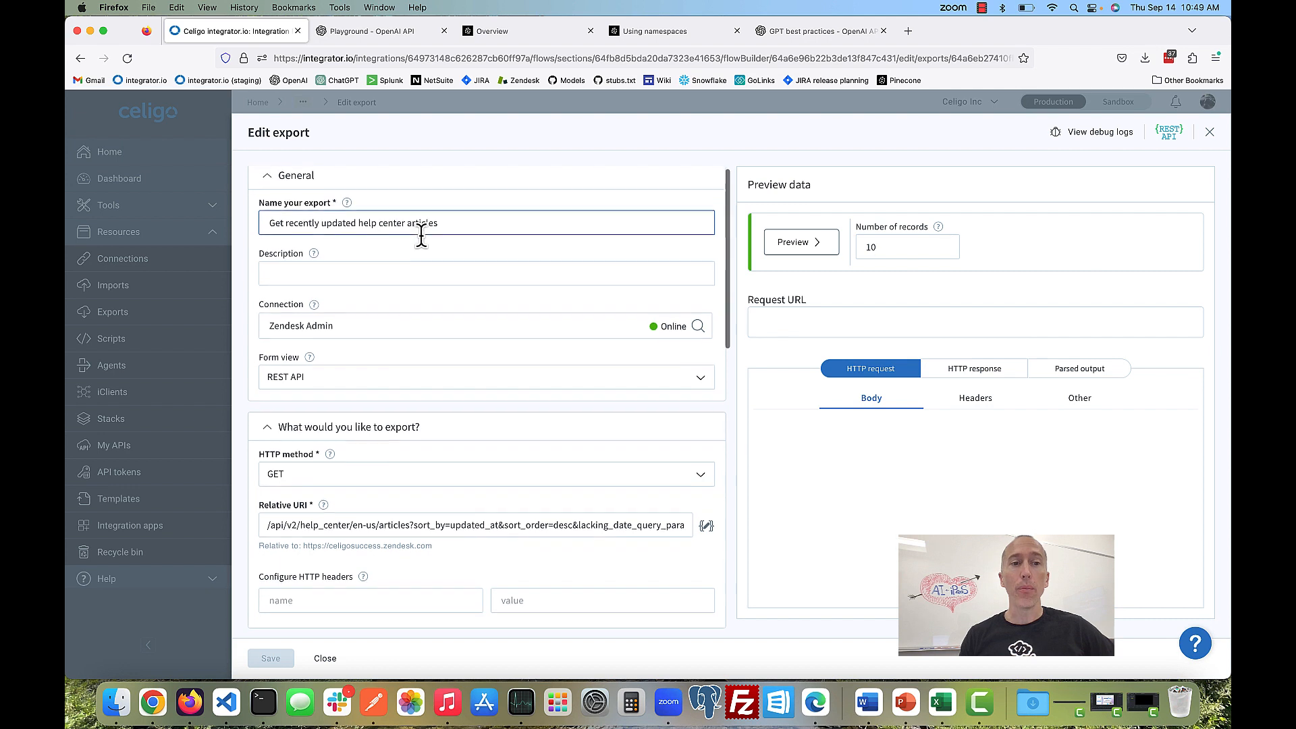
{"action": "scroll", "coordinate": [422, 236], "scroll_direction": "down", "scroll_amount": 1}
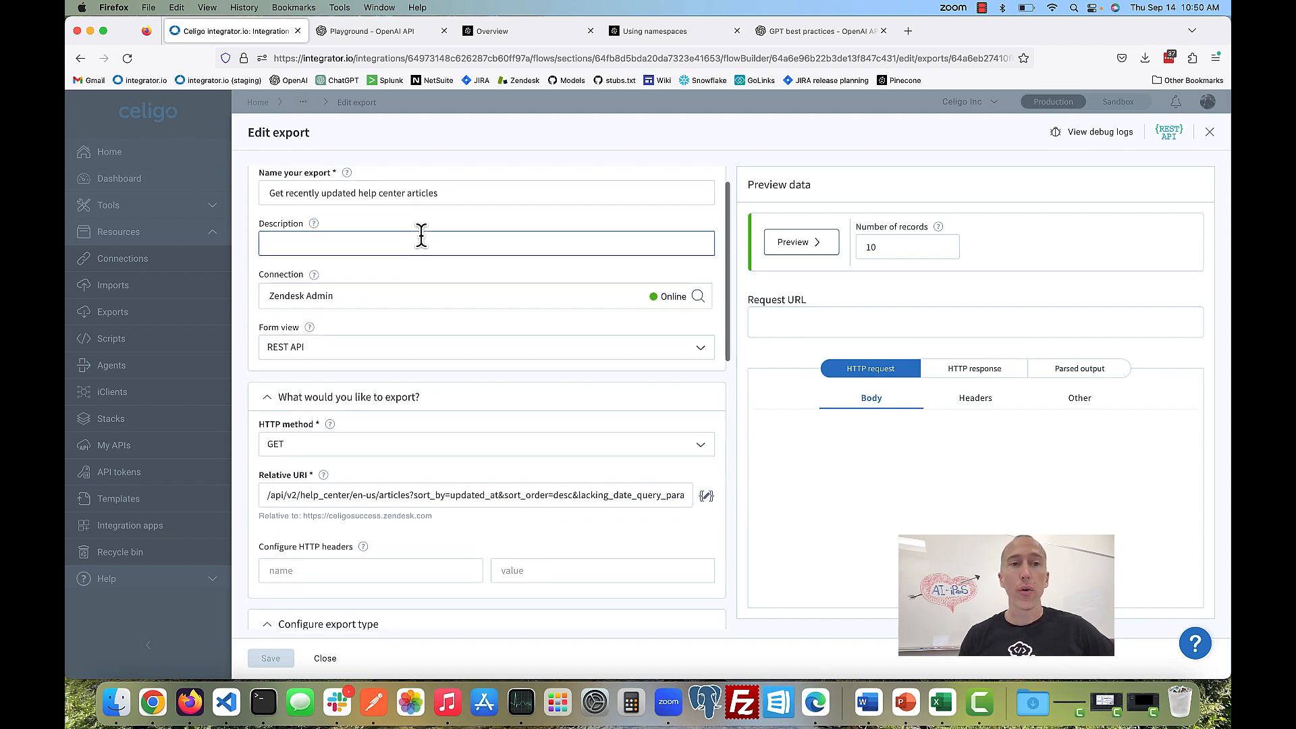
{"action": "scroll", "coordinate": [421, 236], "scroll_direction": "down", "scroll_amount": 1}
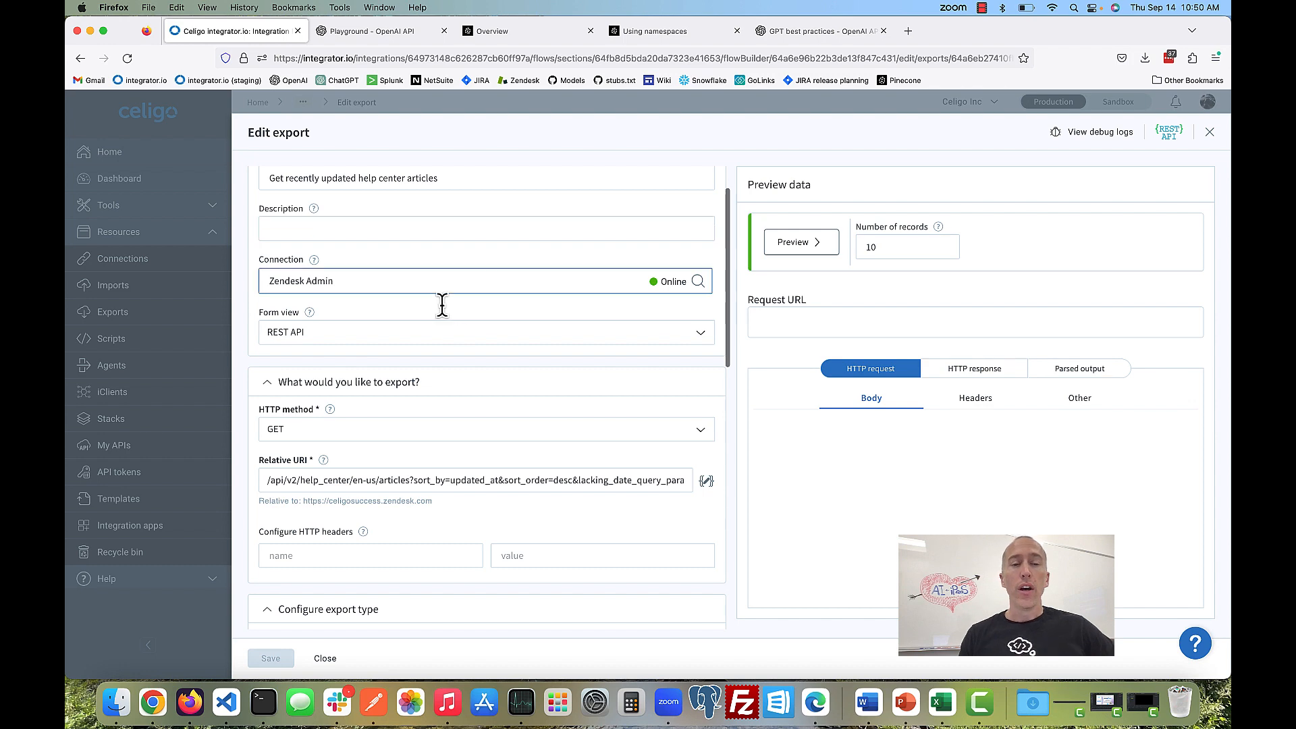
{"action": "scroll", "coordinate": [454, 332], "scroll_direction": "down", "scroll_amount": 2}
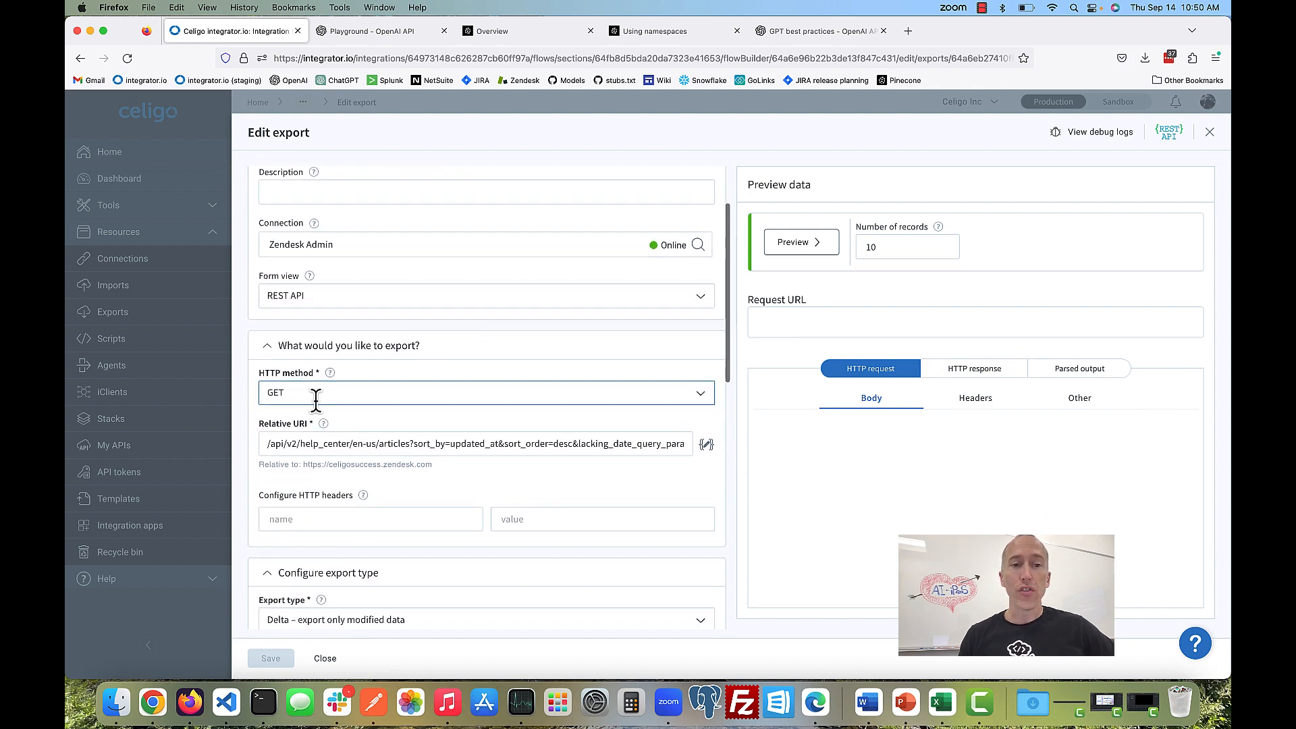
{"action": "scroll", "coordinate": [465, 439], "scroll_direction": "down", "scroll_amount": 8}
{"action": "scroll", "coordinate": [470, 452], "scroll_direction": "down", "scroll_amount": 3}
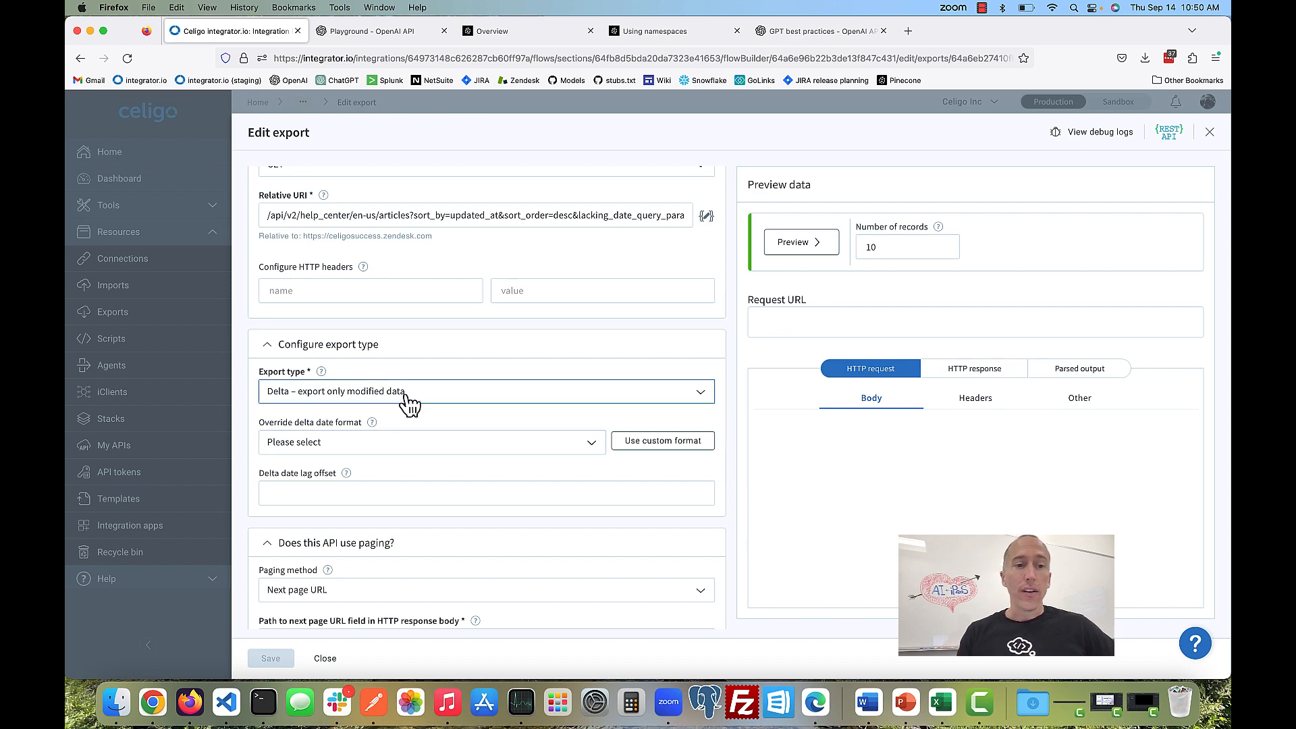
{"action": "scroll", "coordinate": [405, 403], "scroll_direction": "down", "scroll_amount": 9}
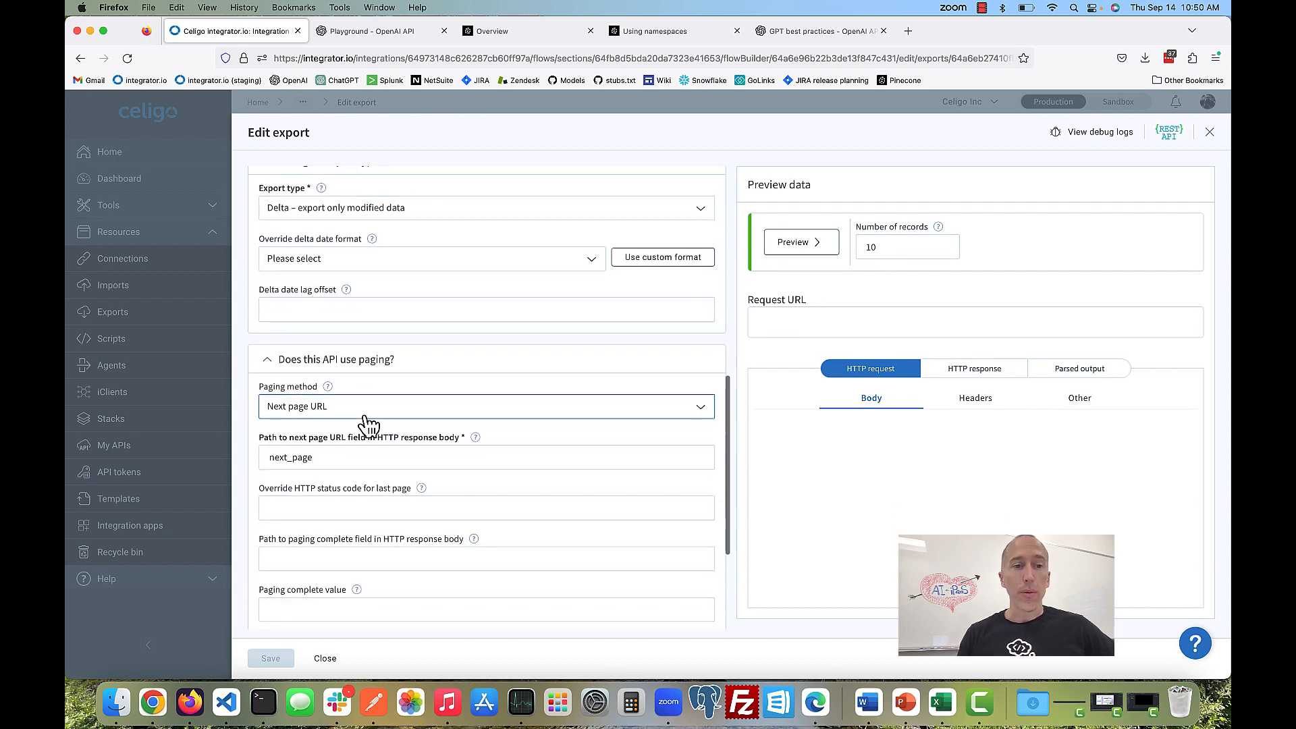
{"action": "scroll", "coordinate": [364, 418], "scroll_direction": "up", "scroll_amount": 20}
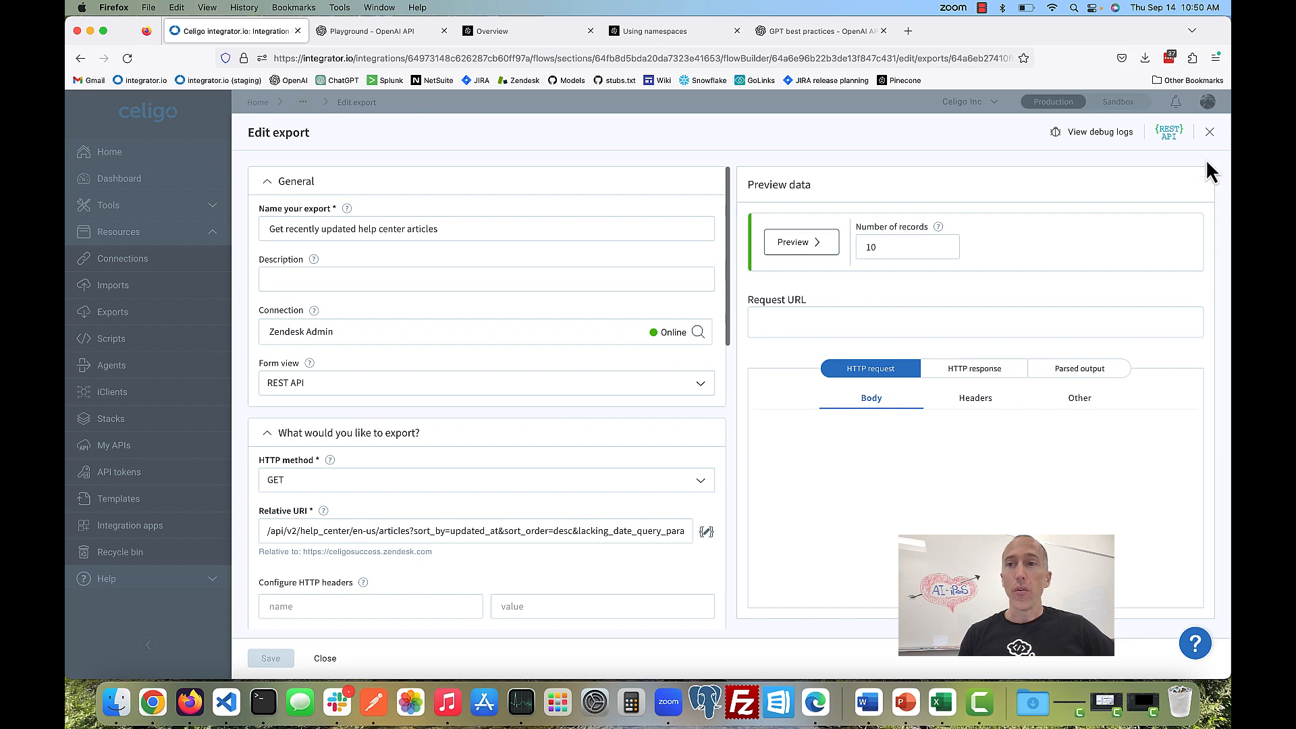
{"action": "left_click", "coordinate": [1209, 133]}
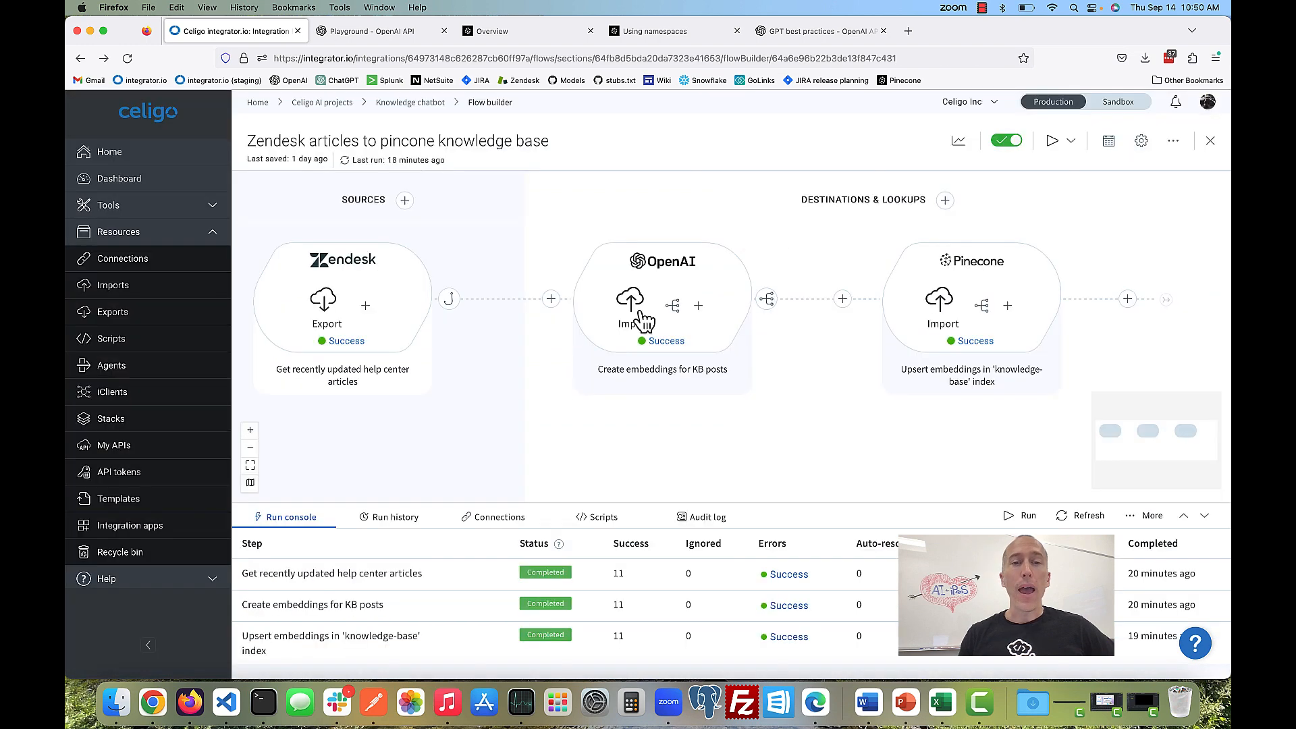
Step: Open the Zendesk export's pre save page hook script and locate the getZendeskArticles function in it
{"action": "left_click", "coordinate": [449, 301]}
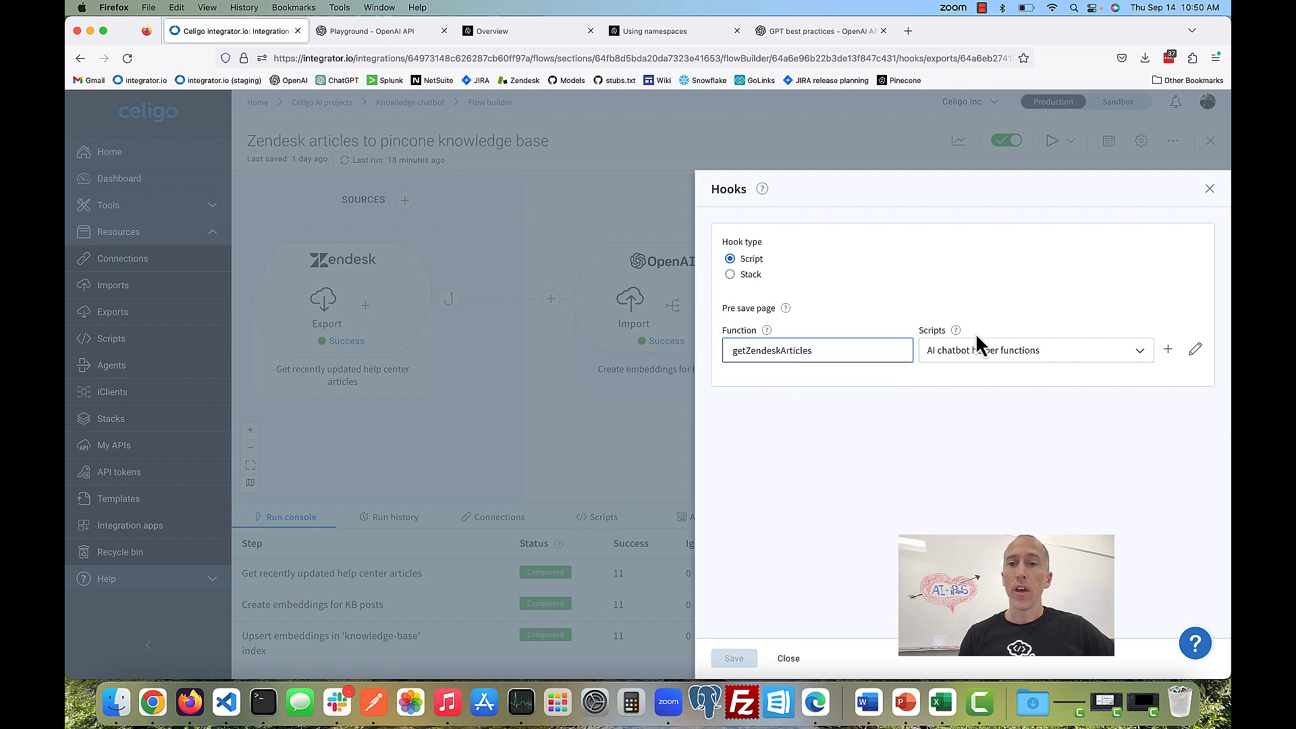
{"action": "left_click", "coordinate": [1200, 351]}
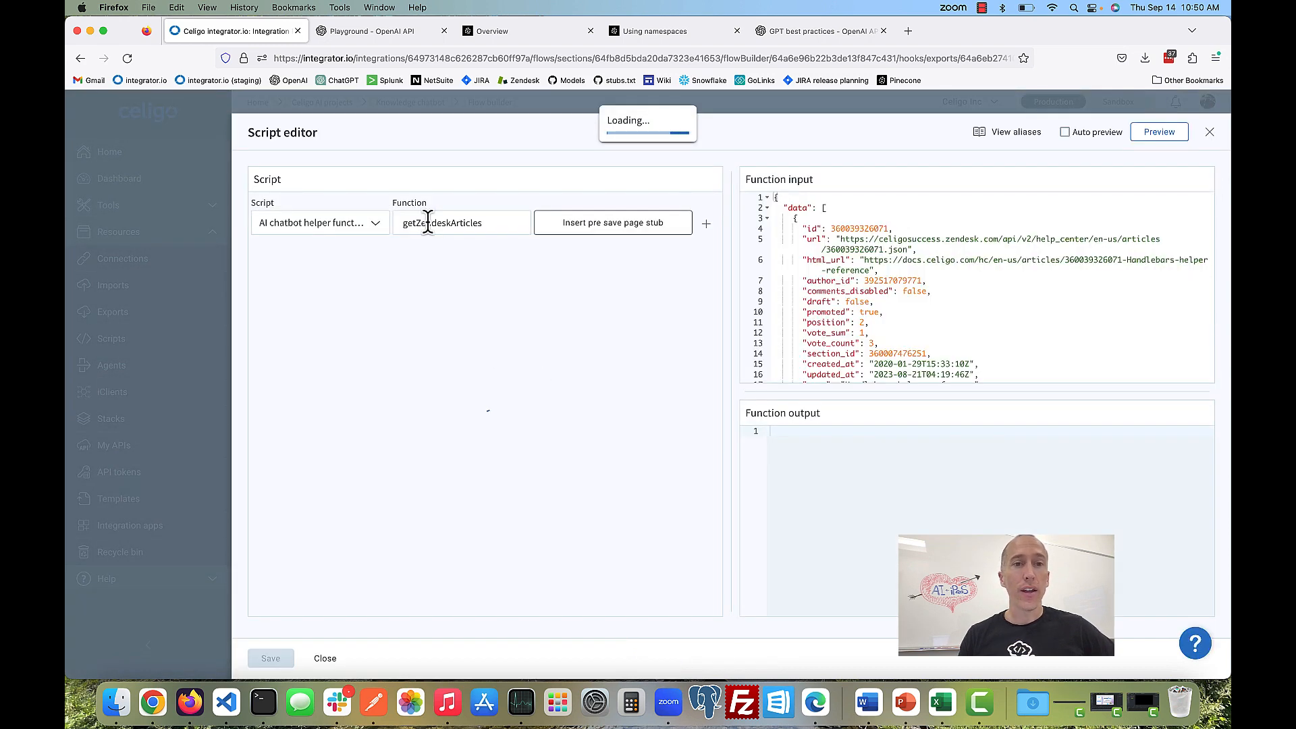
{"action": "double_click", "coordinate": [428, 222]}
{"action": "key", "text": "super+c"}
{"action": "left_click", "coordinate": [427, 368]}
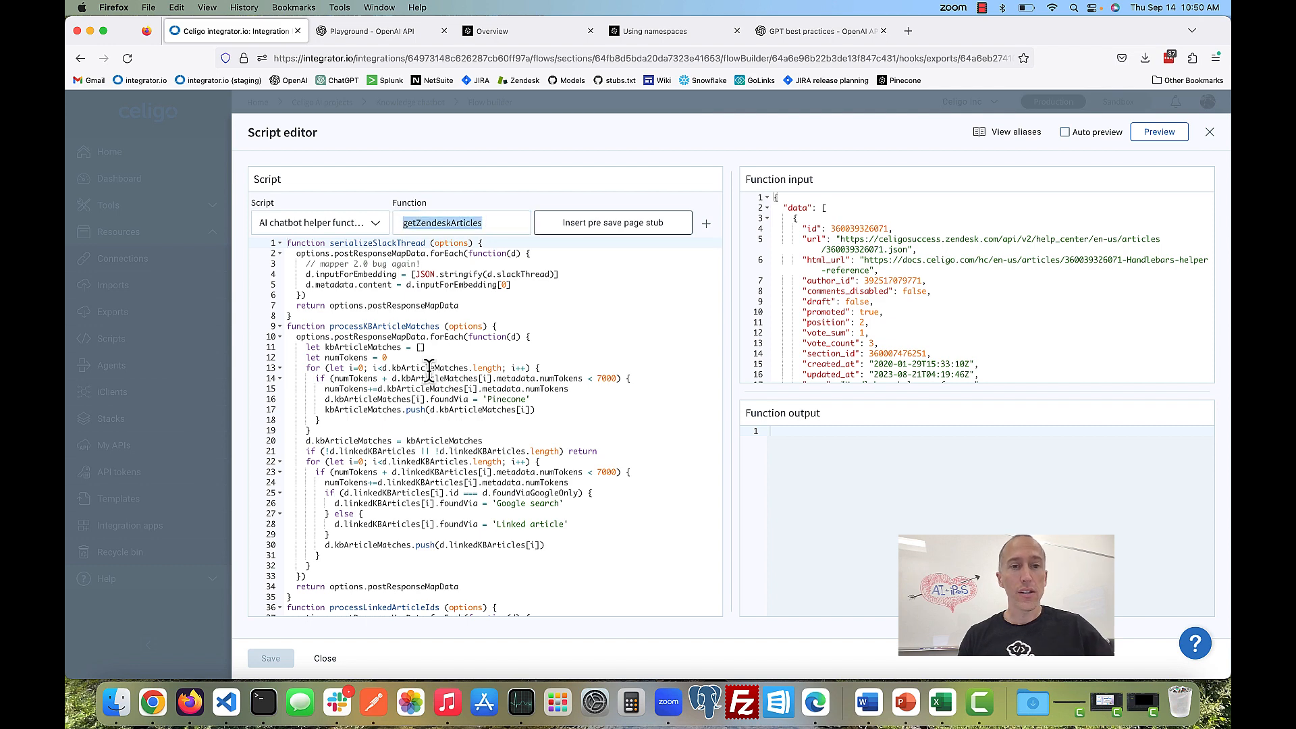
{"action": "key", "text": "super+f"}
{"action": "key", "text": "super+v"}
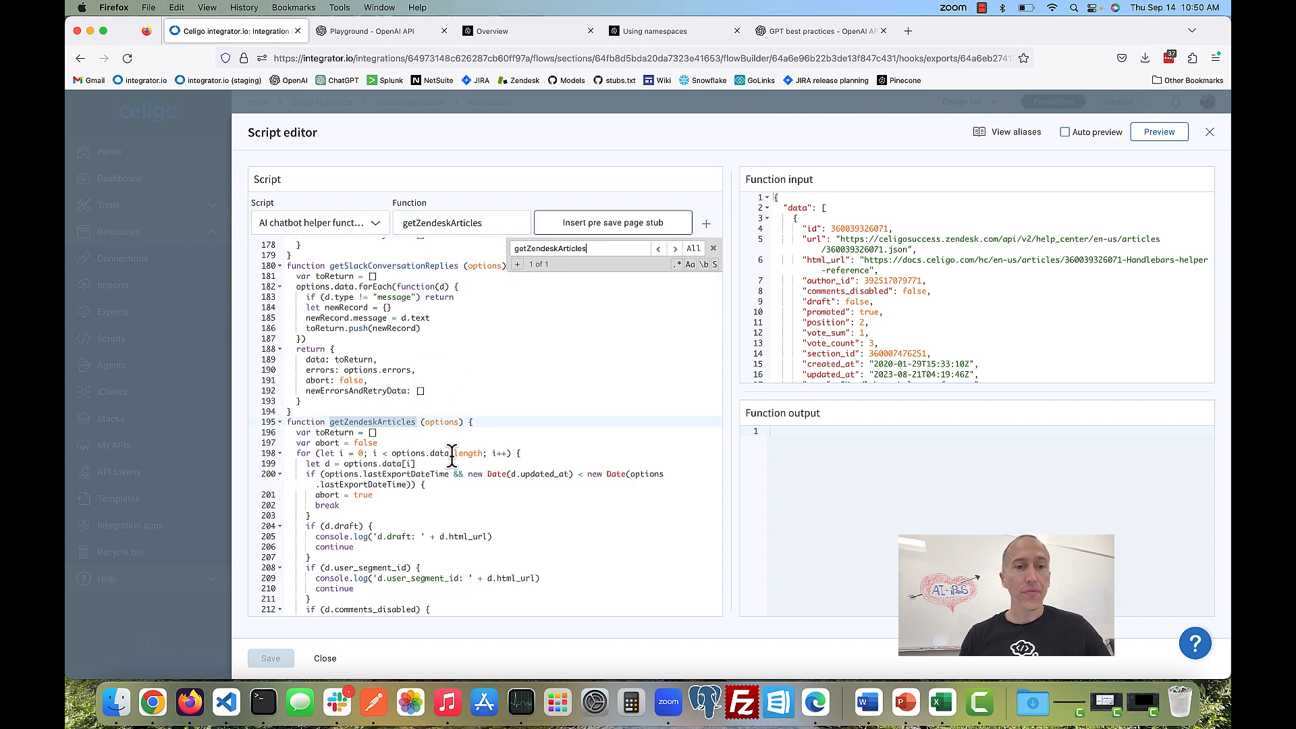
{"action": "scroll", "coordinate": [451, 457], "scroll_direction": "down", "scroll_amount": 5}
{"action": "scroll", "coordinate": [452, 456], "scroll_direction": "down", "scroll_amount": 1}
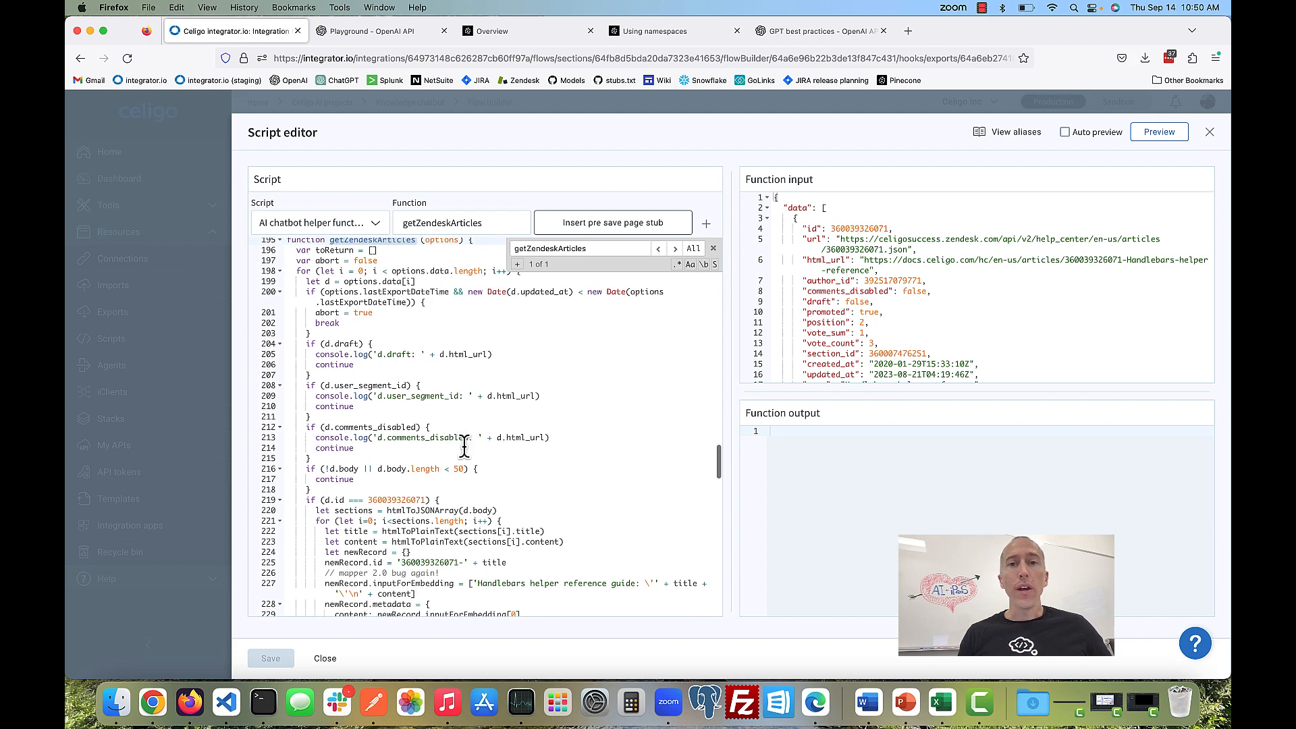
{"action": "left_click", "coordinate": [713, 248]}
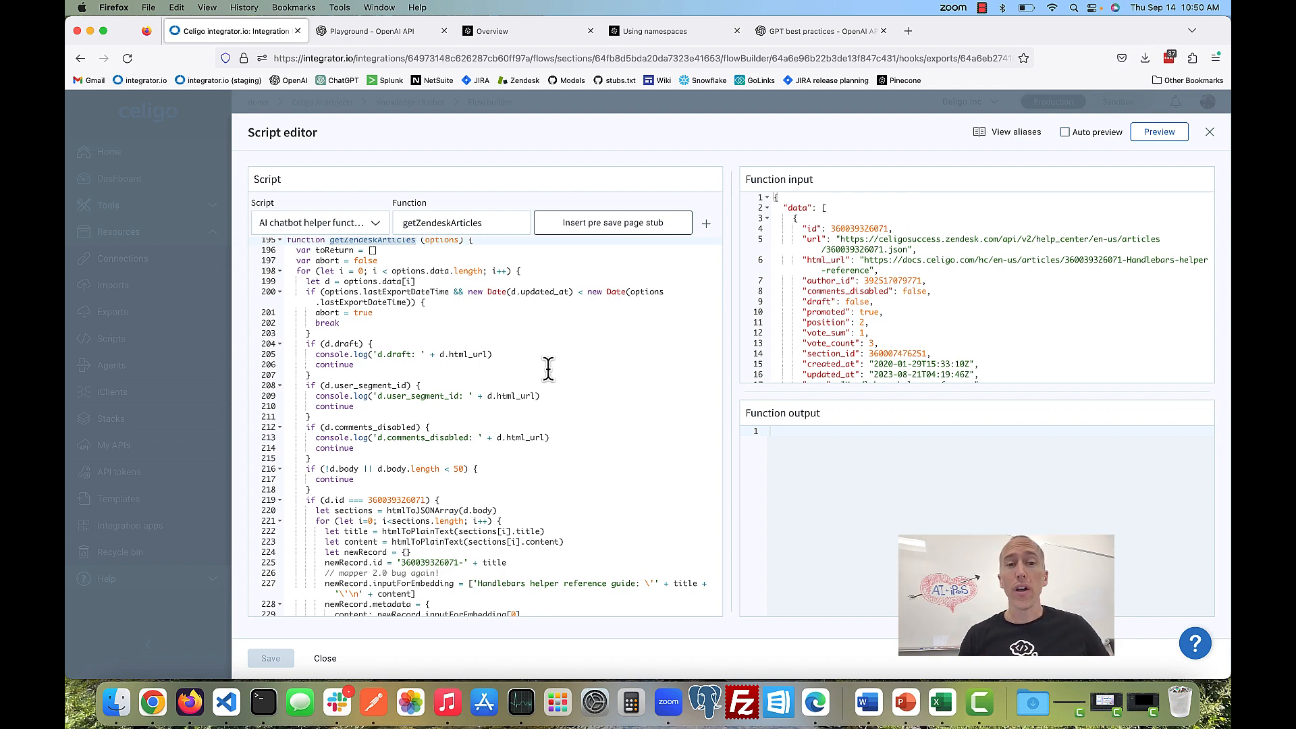
Step: Examine the date check and article filtering conditions at the start of the getZendeskArticles loop
{"action": "scroll", "coordinate": [546, 367], "scroll_direction": "down", "scroll_amount": 1}
{"action": "scroll", "coordinate": [548, 367], "scroll_direction": "down", "scroll_amount": 1}
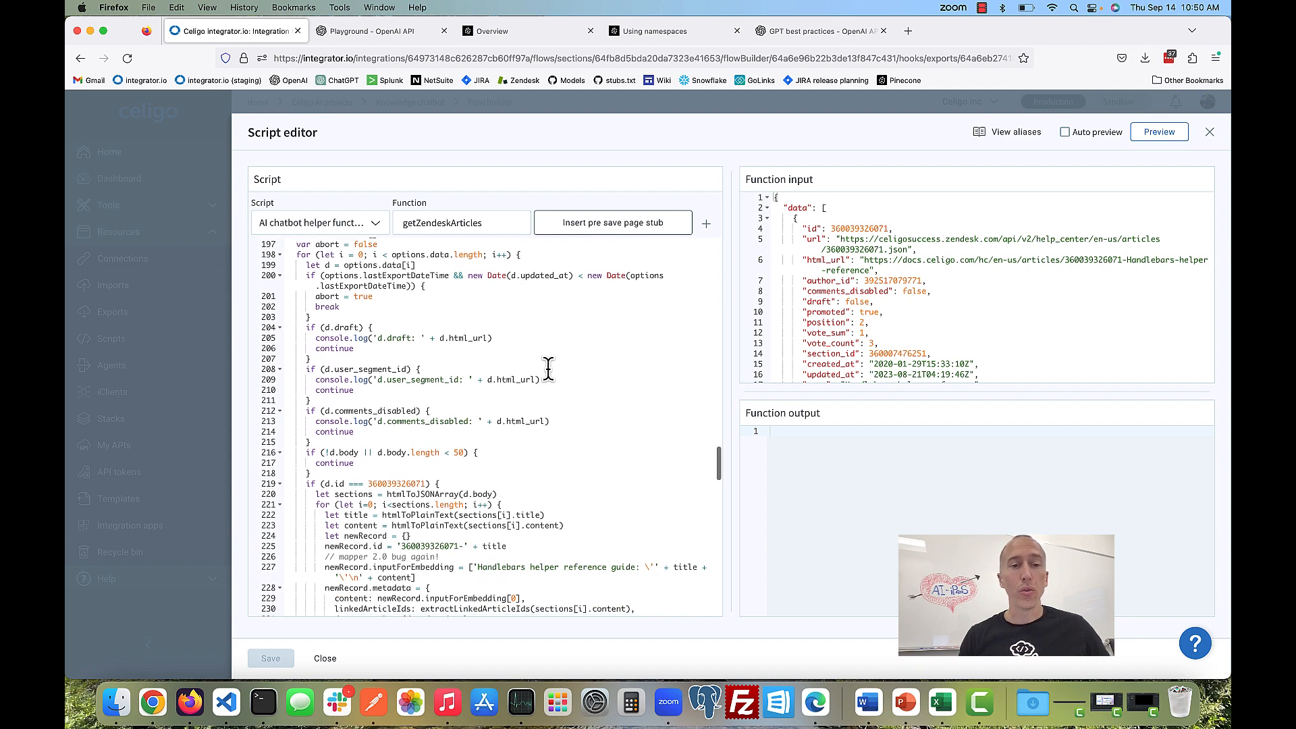
{"action": "scroll", "coordinate": [547, 368], "scroll_direction": "down", "scroll_amount": 1}
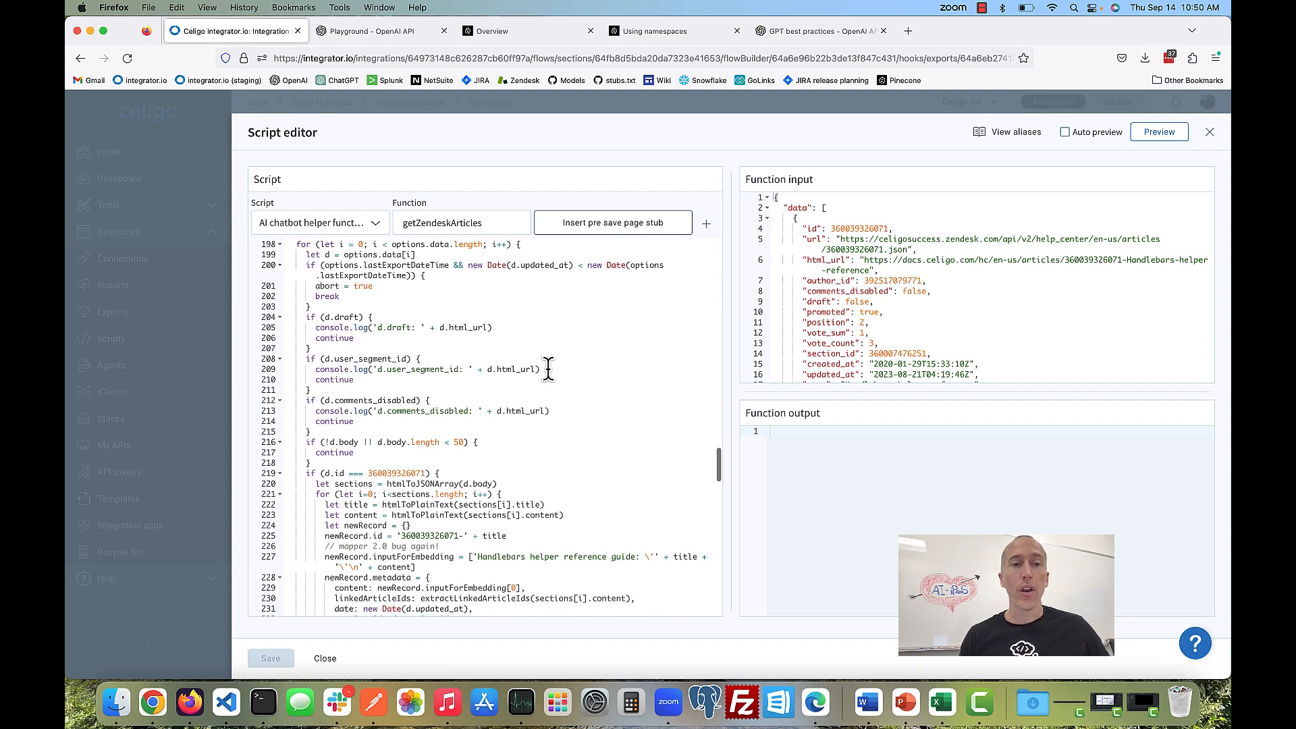
{"action": "scroll", "coordinate": [438, 361], "scroll_direction": "down", "scroll_amount": 3}
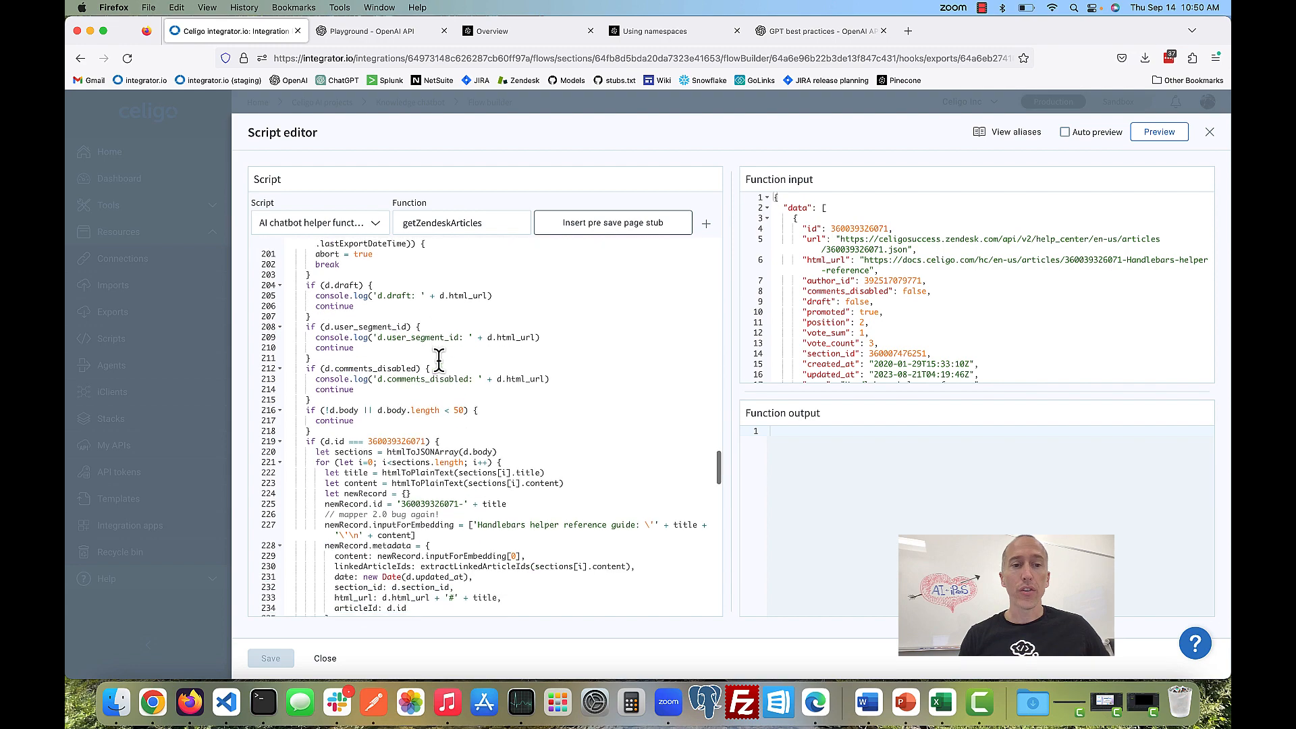
{"action": "scroll", "coordinate": [438, 360], "scroll_direction": "up", "scroll_amount": 5}
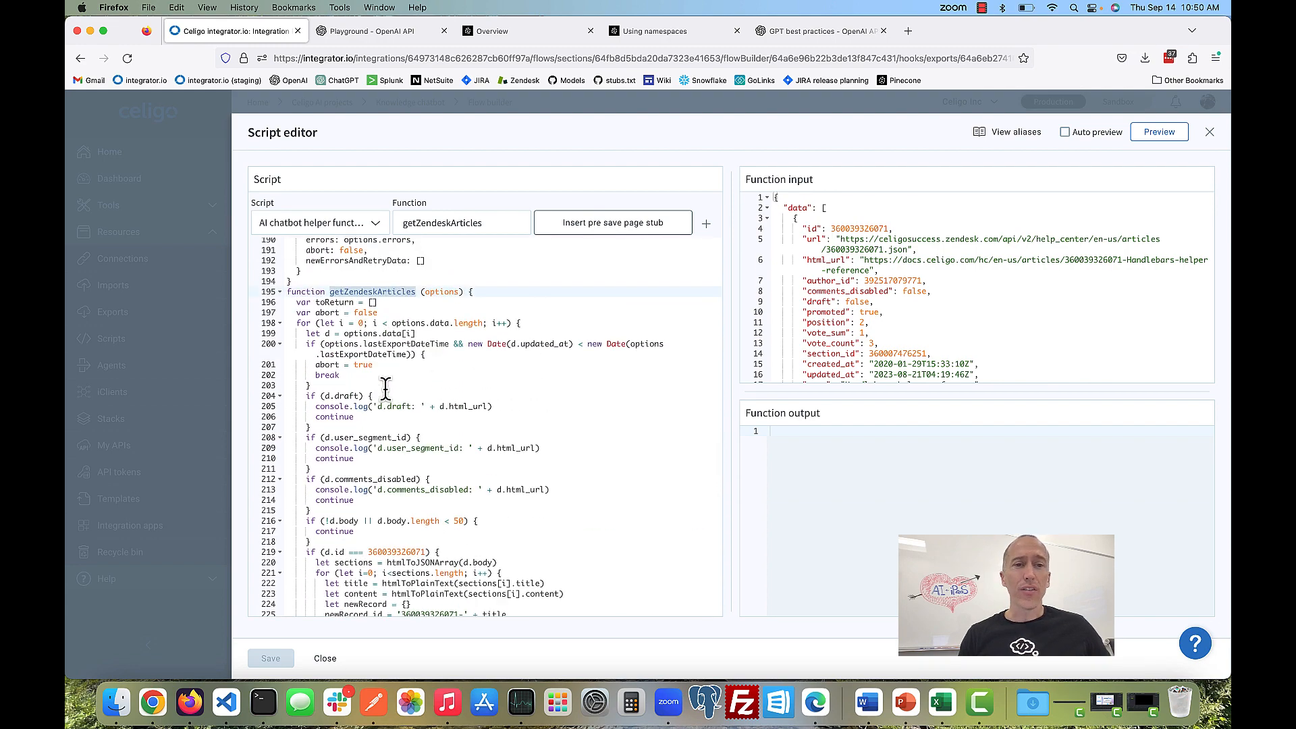
{"action": "scroll", "coordinate": [386, 403], "scroll_direction": "down", "scroll_amount": 2}
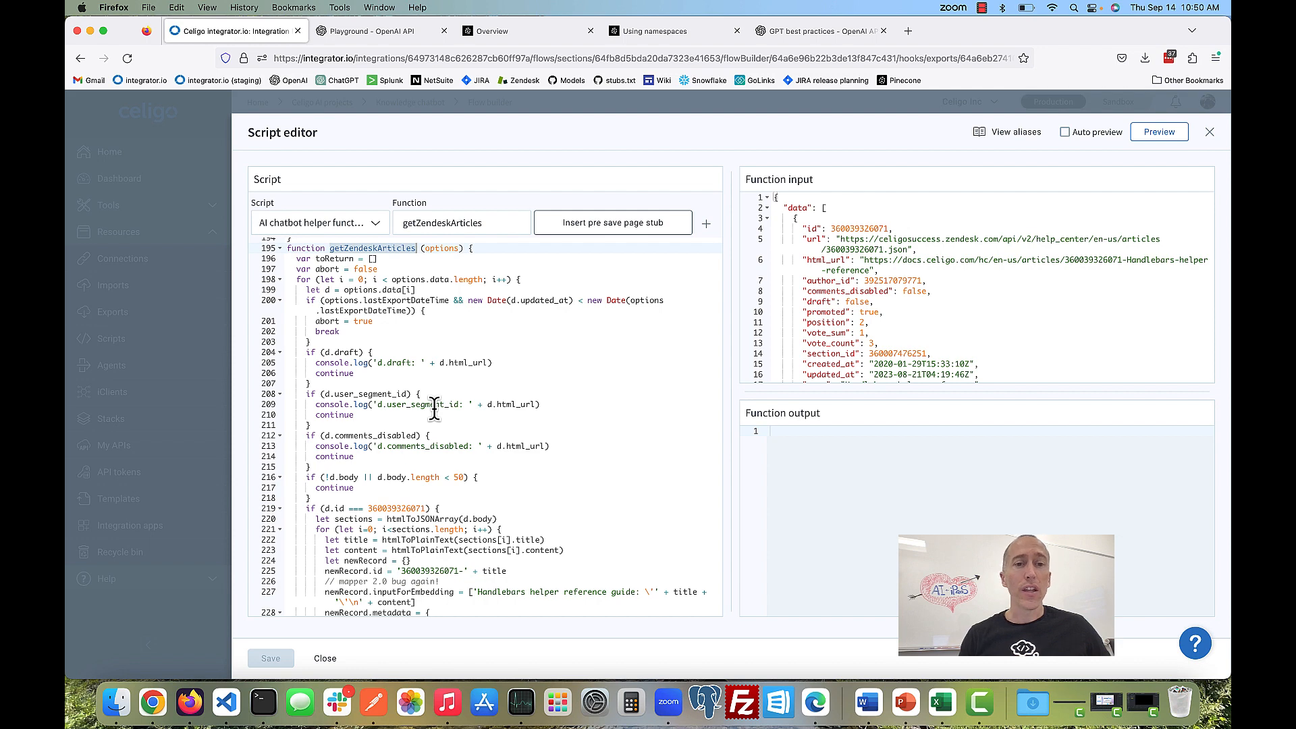
{"action": "scroll", "coordinate": [432, 408], "scroll_direction": "down", "scroll_amount": 3}
{"action": "scroll", "coordinate": [434, 407], "scroll_direction": "down", "scroll_amount": 2}
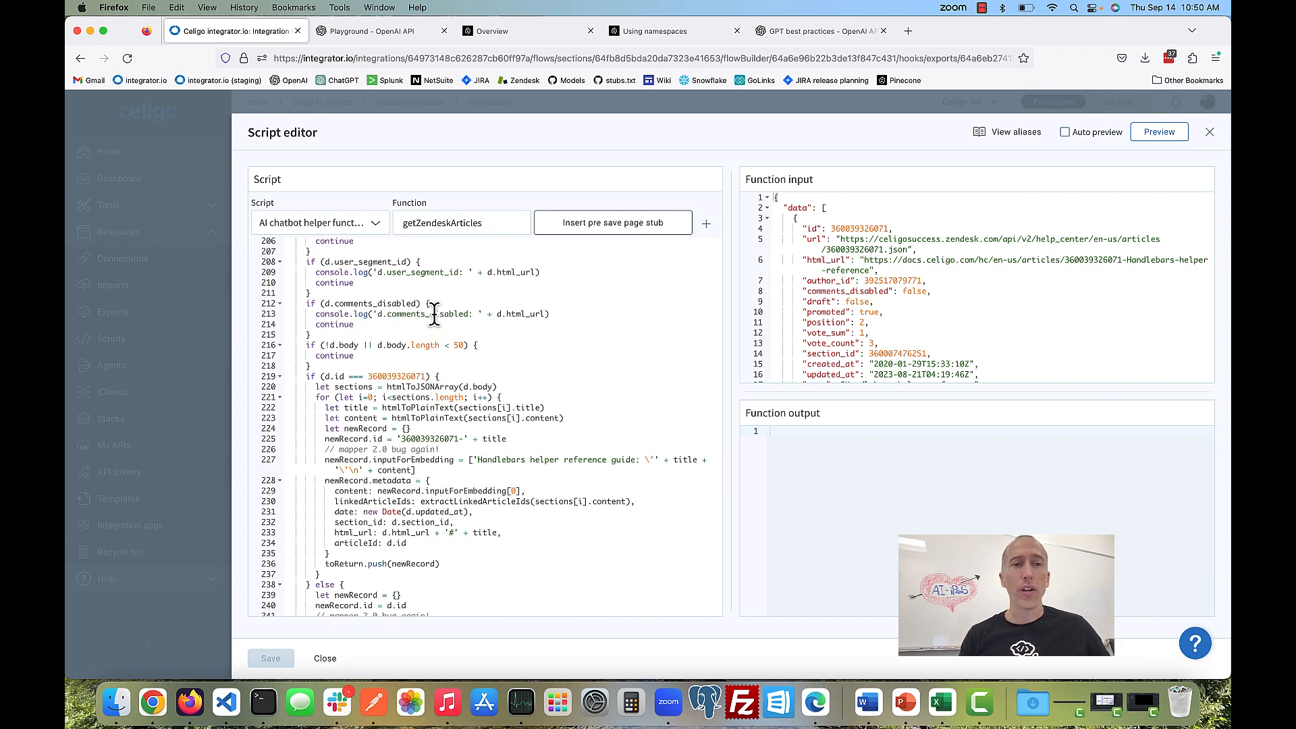
{"action": "scroll", "coordinate": [435, 317], "scroll_direction": "down", "scroll_amount": 3}
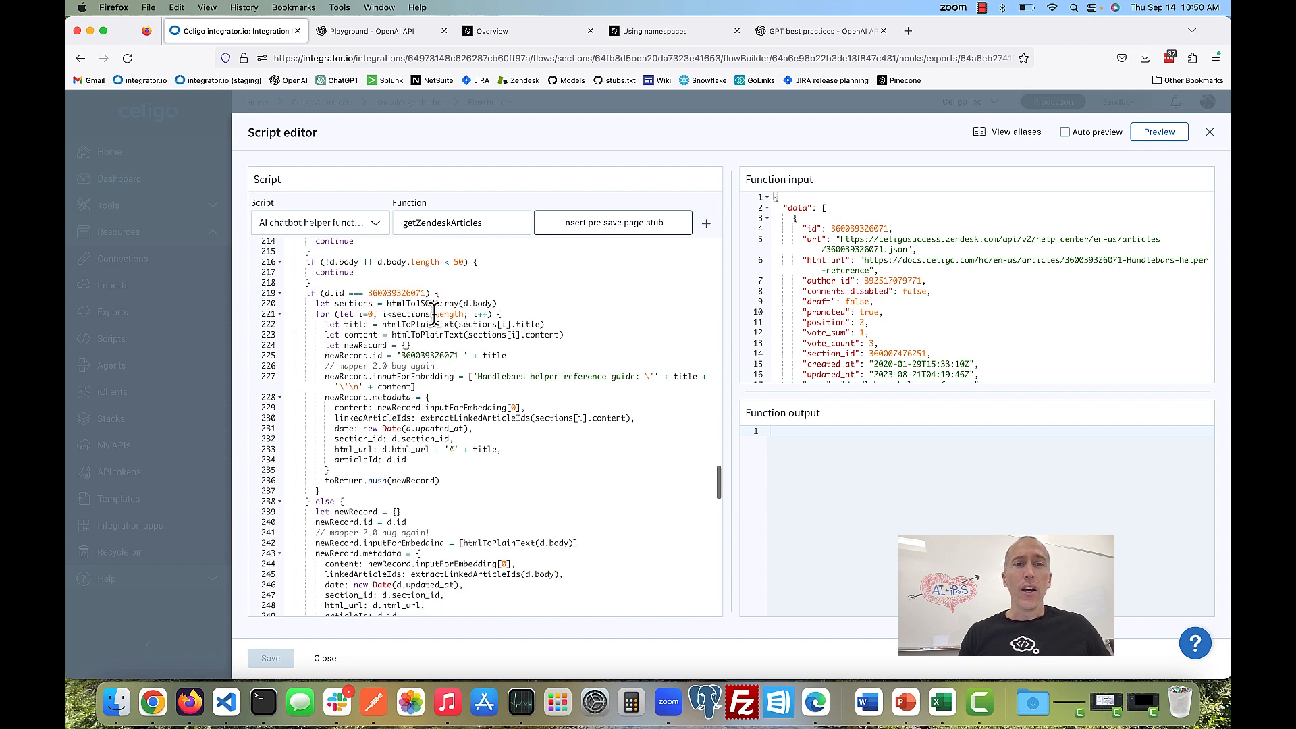
Step: Examine how getZendeskArticles builds records for the Handlebars helper reference article and for all other articles
{"action": "double_click", "coordinate": [392, 292]}
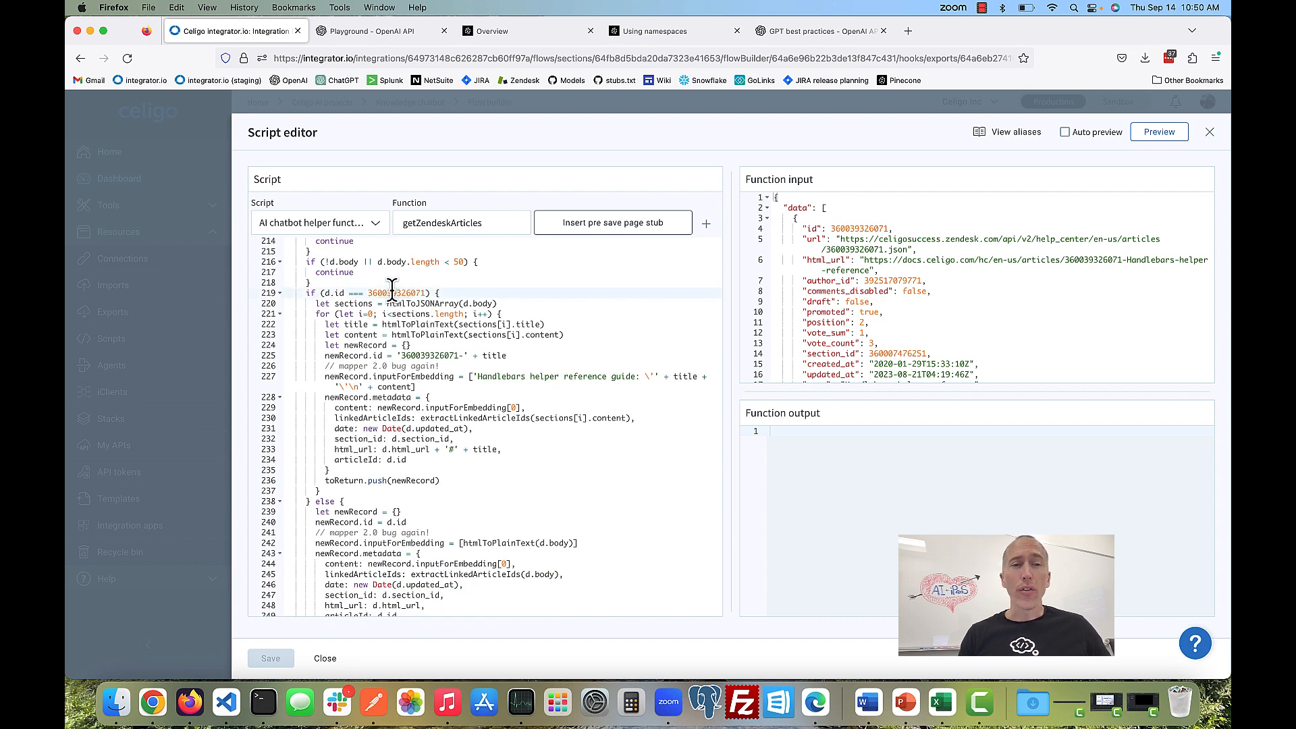
{"action": "scroll", "coordinate": [395, 306], "scroll_direction": "down", "scroll_amount": 1}
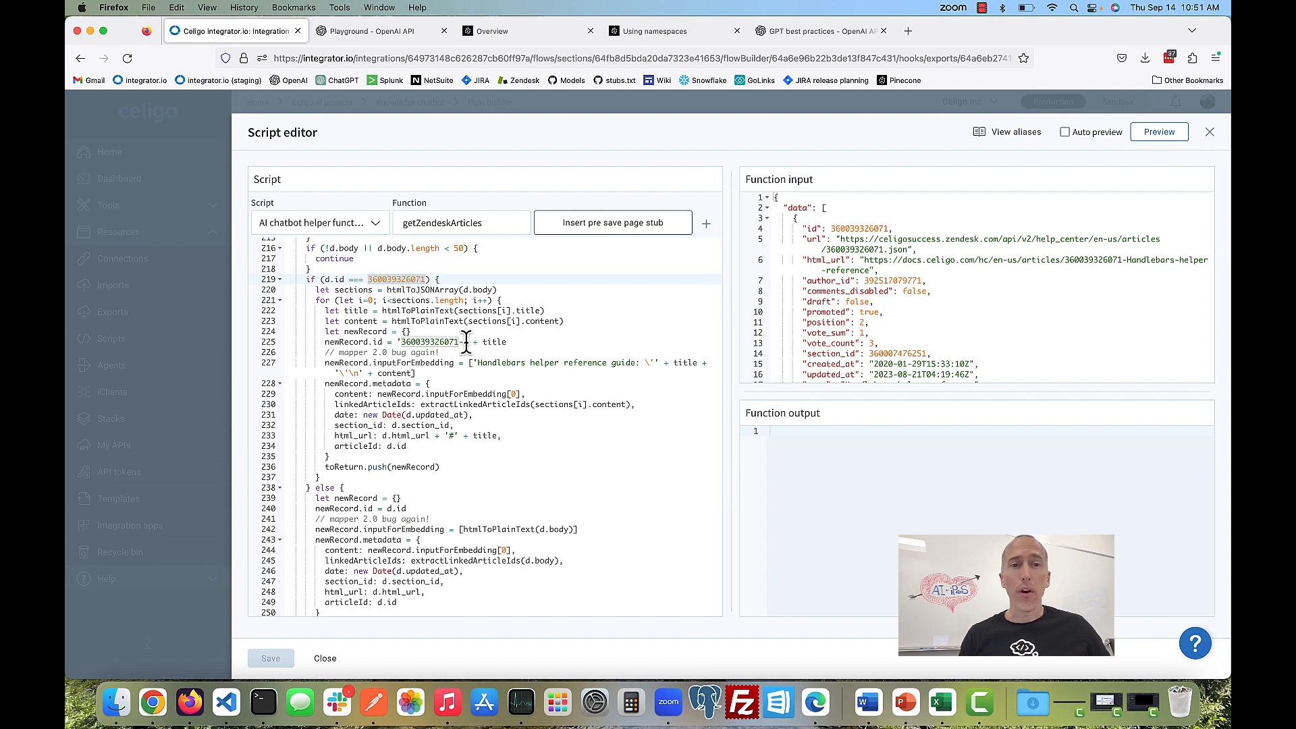
{"action": "scroll", "coordinate": [477, 372], "scroll_direction": "down", "scroll_amount": 2}
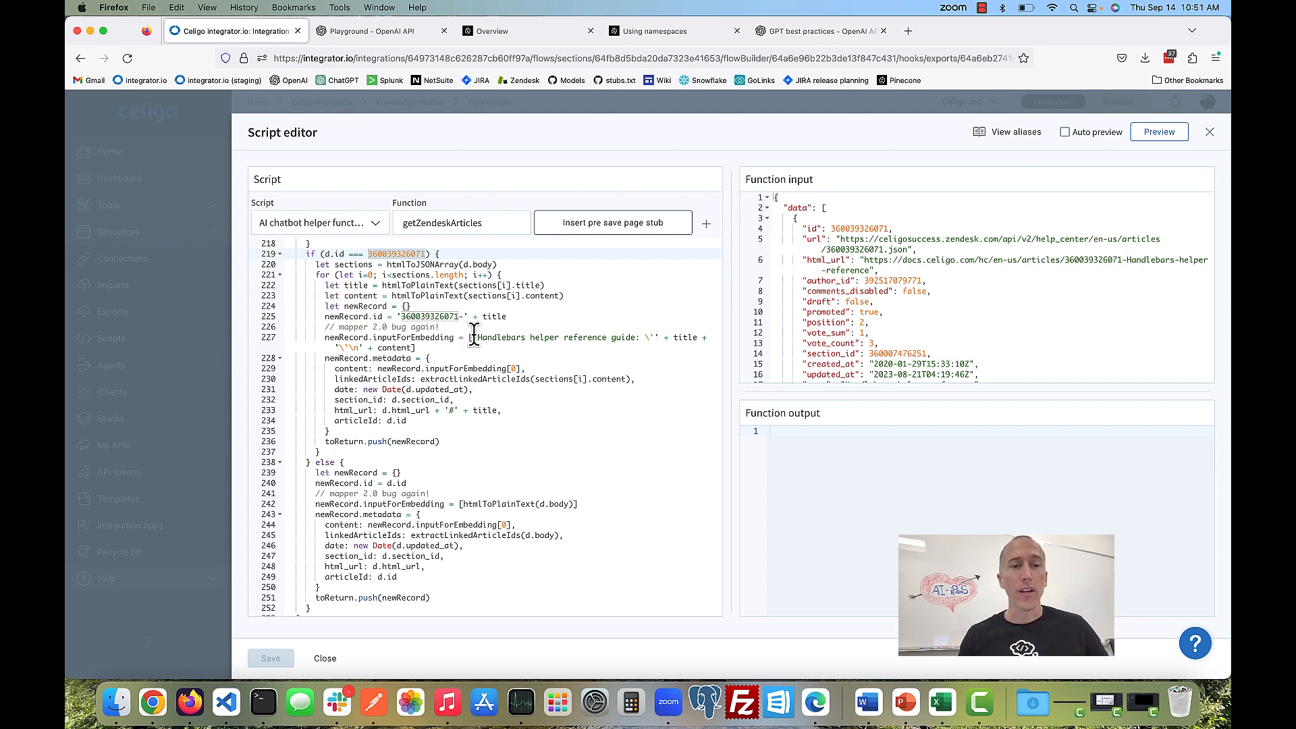
{"action": "scroll", "coordinate": [475, 336], "scroll_direction": "down", "scroll_amount": 3}
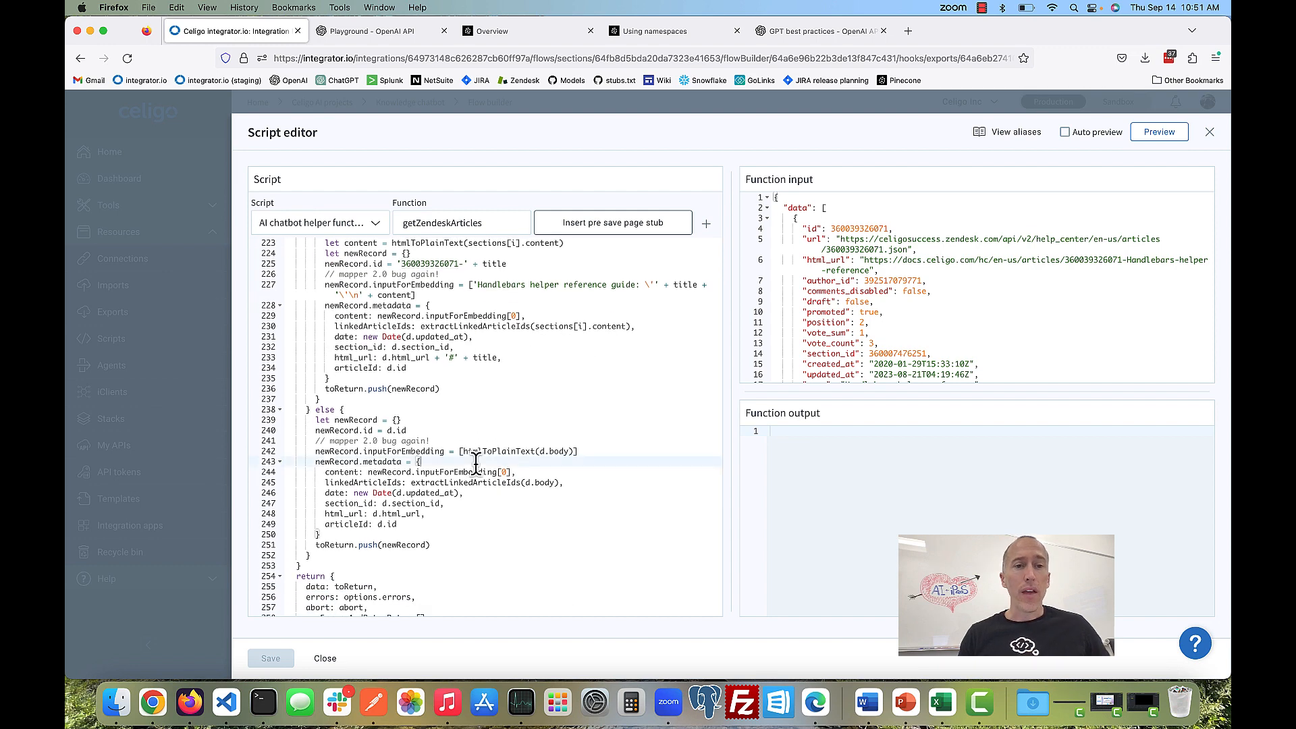
{"action": "scroll", "coordinate": [474, 459], "scroll_direction": "down", "scroll_amount": 5}
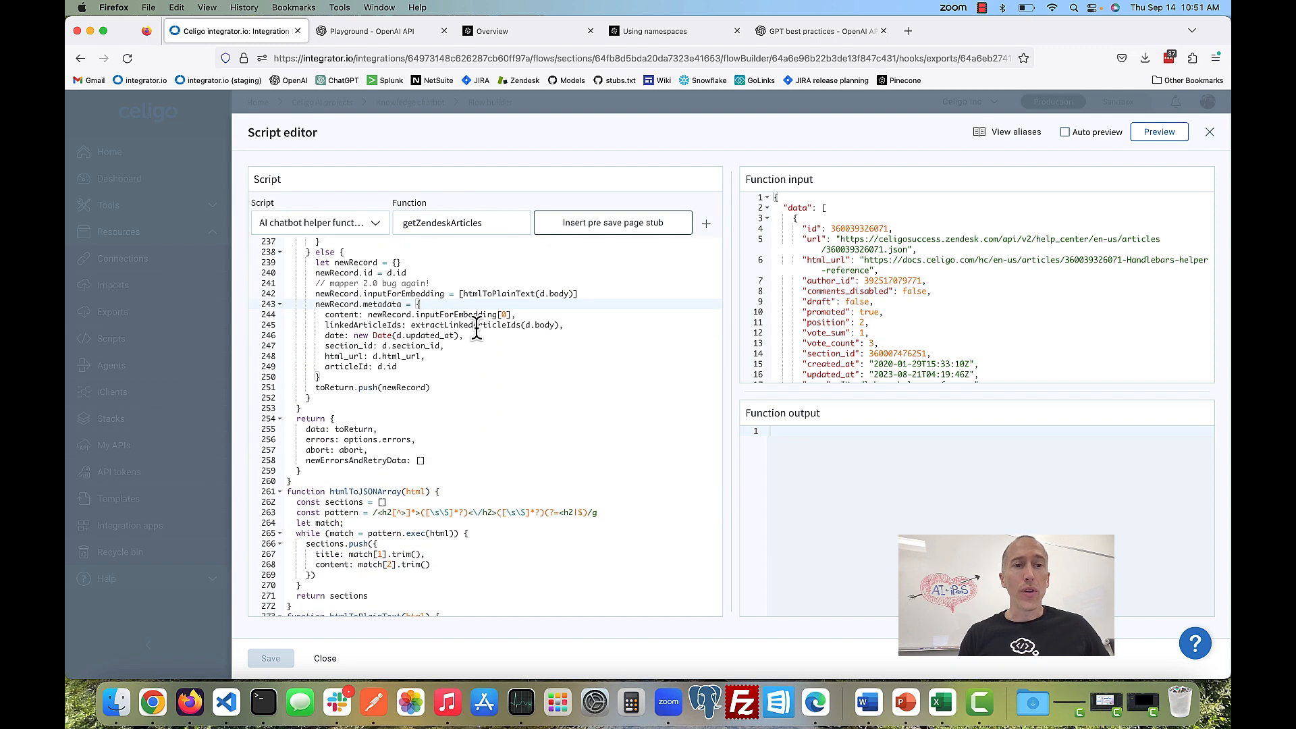
Step: Trace htmlToPlainText from its call on the article body to its definition, then return to the record-building code
{"action": "left_click", "coordinate": [499, 291]}
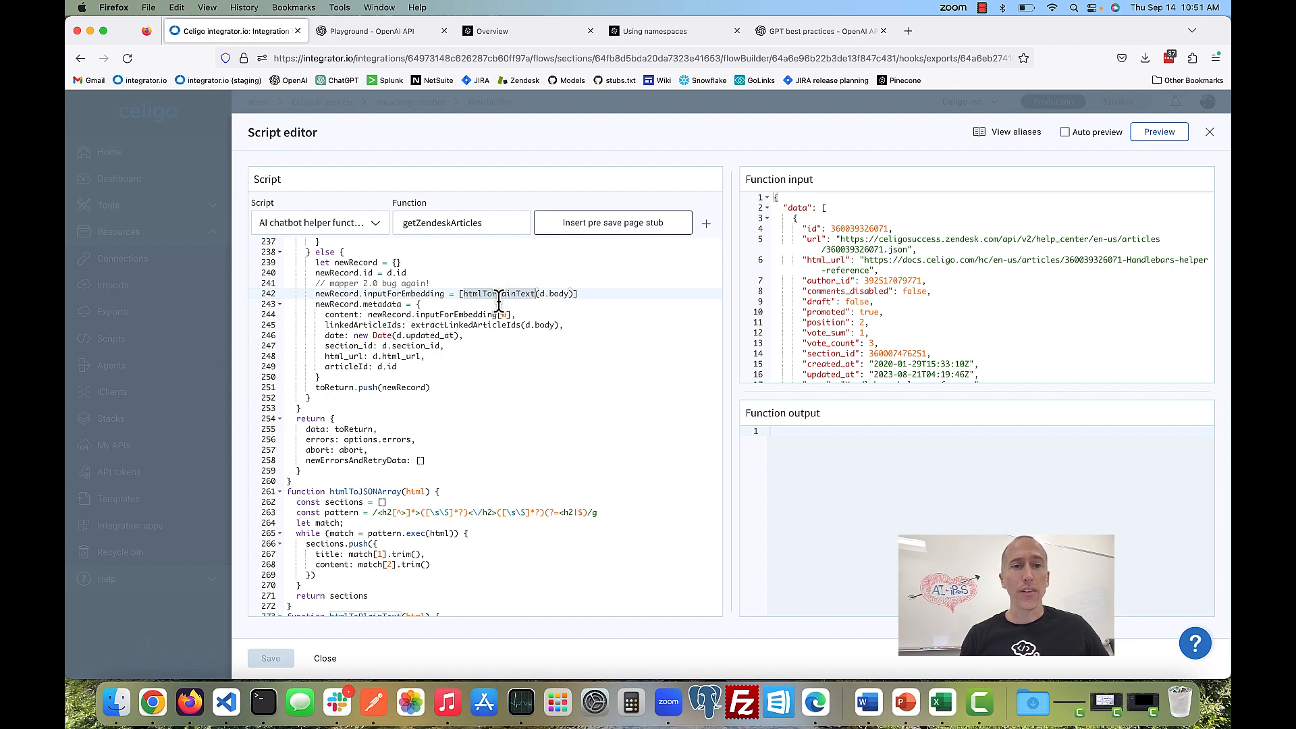
{"action": "scroll", "coordinate": [497, 290], "scroll_direction": "down", "scroll_amount": 1}
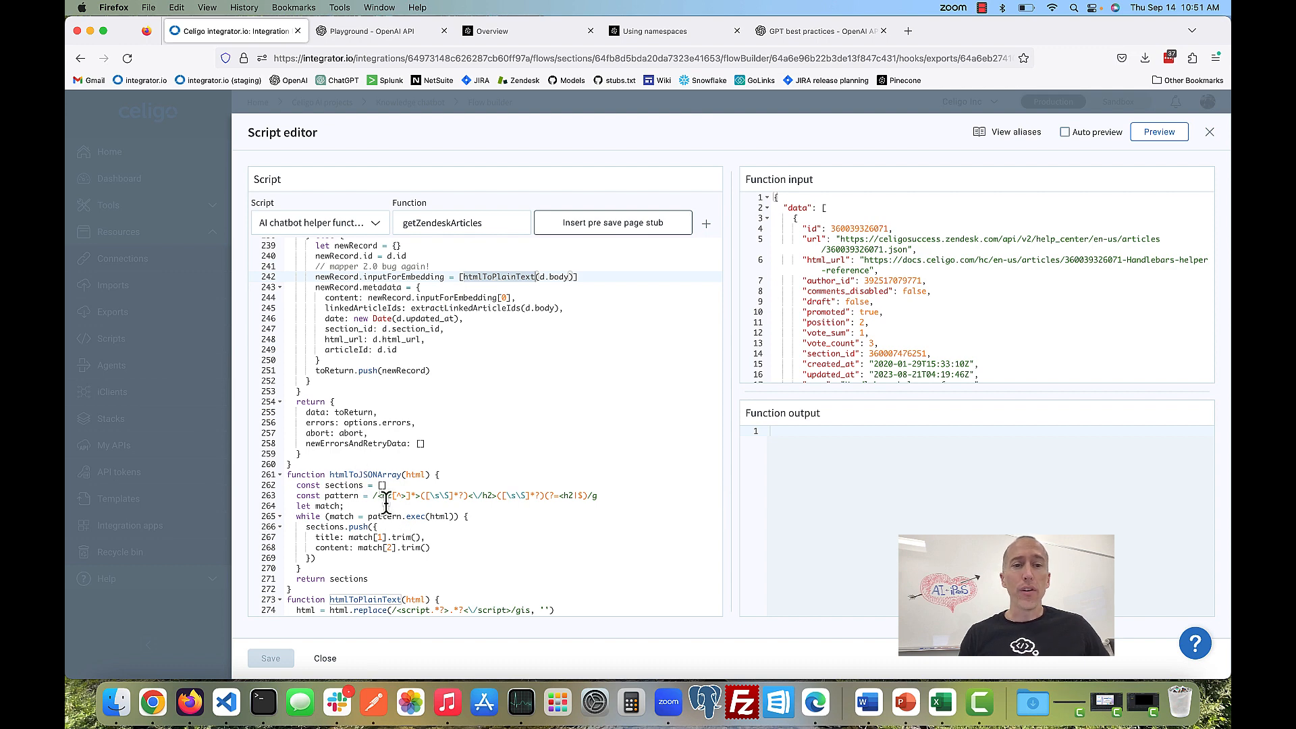
{"action": "scroll", "coordinate": [432, 459], "scroll_direction": "down", "scroll_amount": 8}
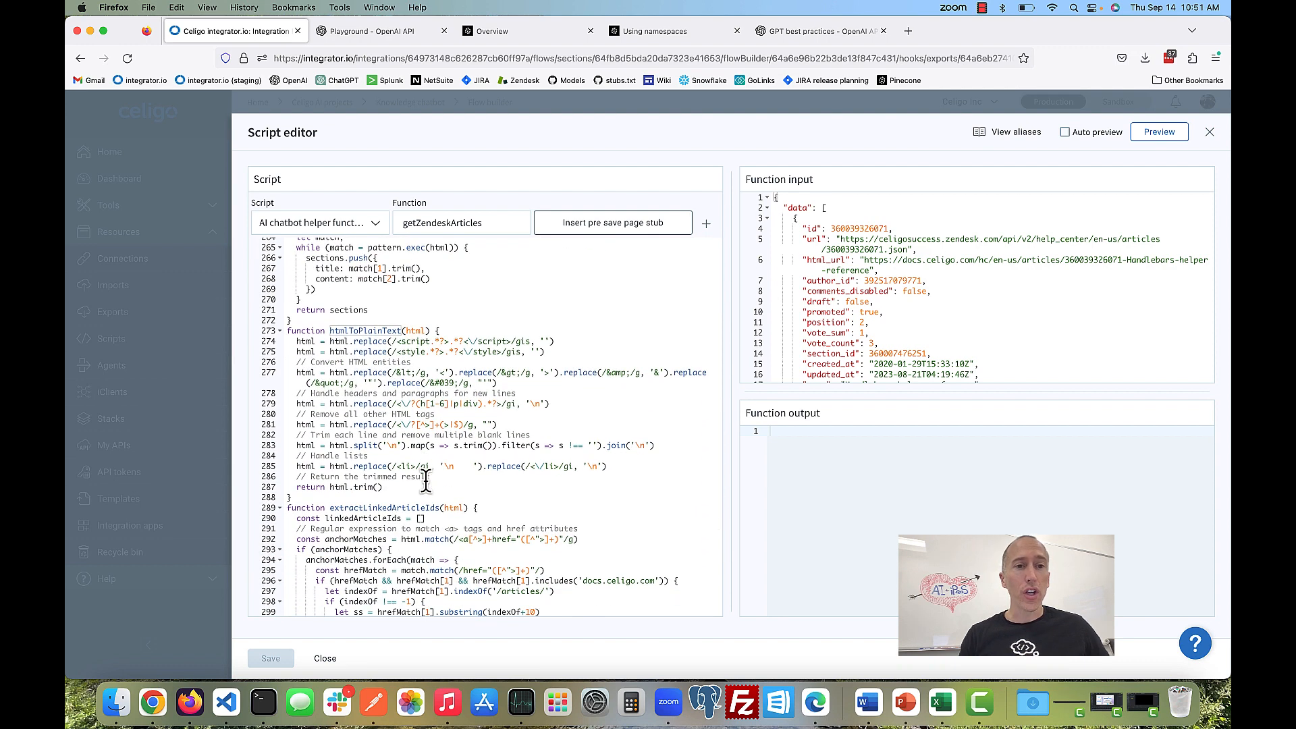
{"action": "double_click", "coordinate": [374, 331]}
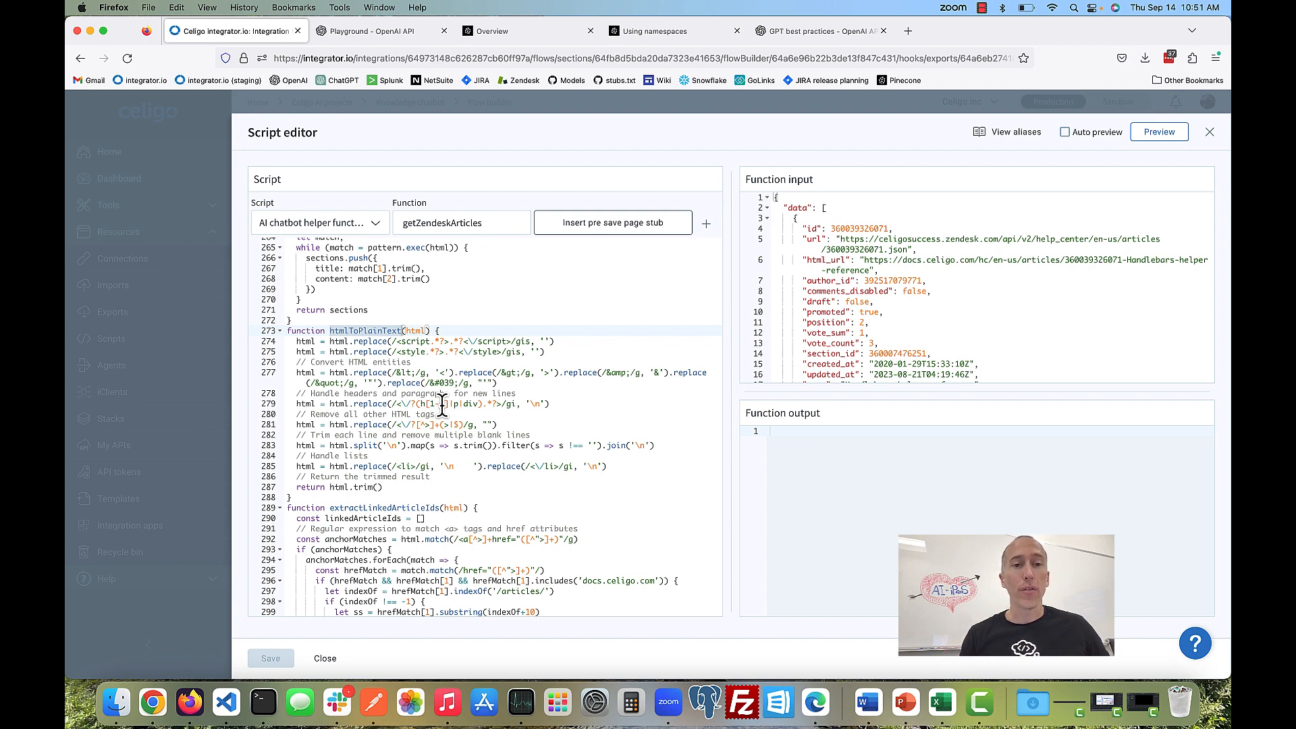
{"action": "scroll", "coordinate": [442, 405], "scroll_direction": "up", "scroll_amount": 1}
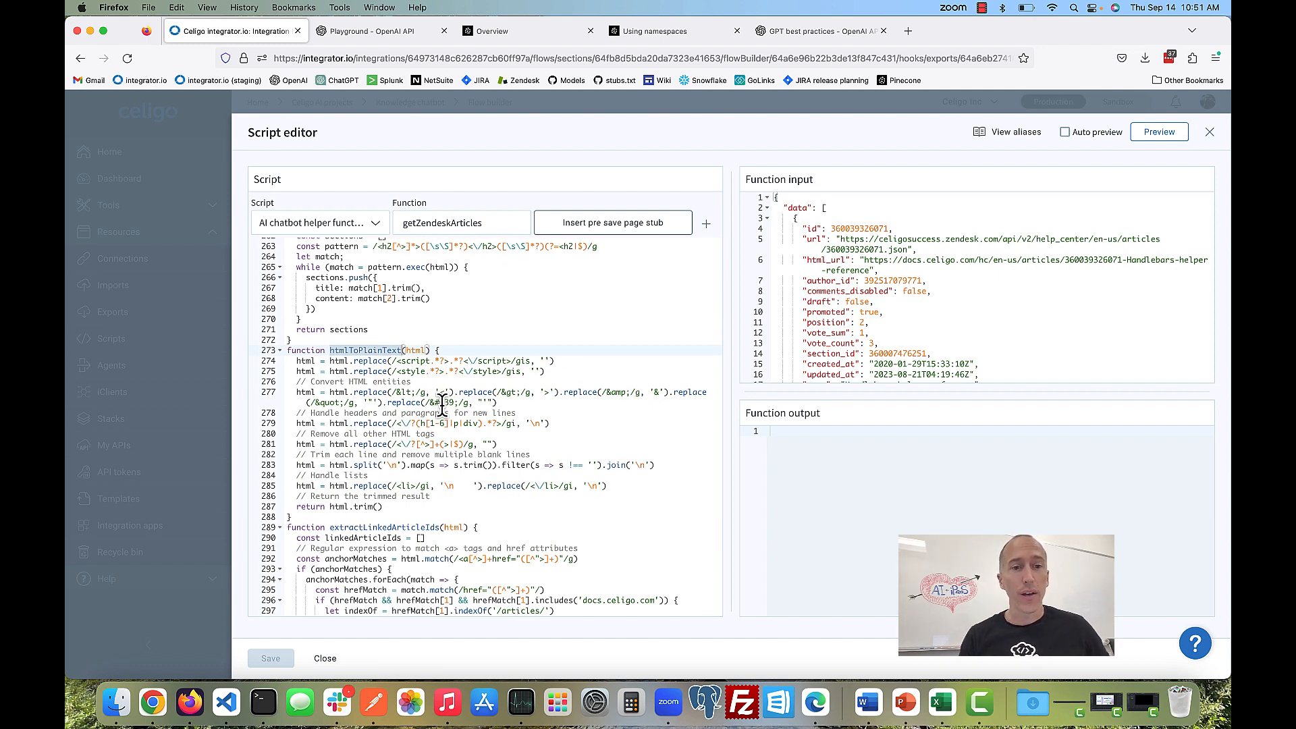
{"action": "scroll", "coordinate": [442, 405], "scroll_direction": "up", "scroll_amount": 10}
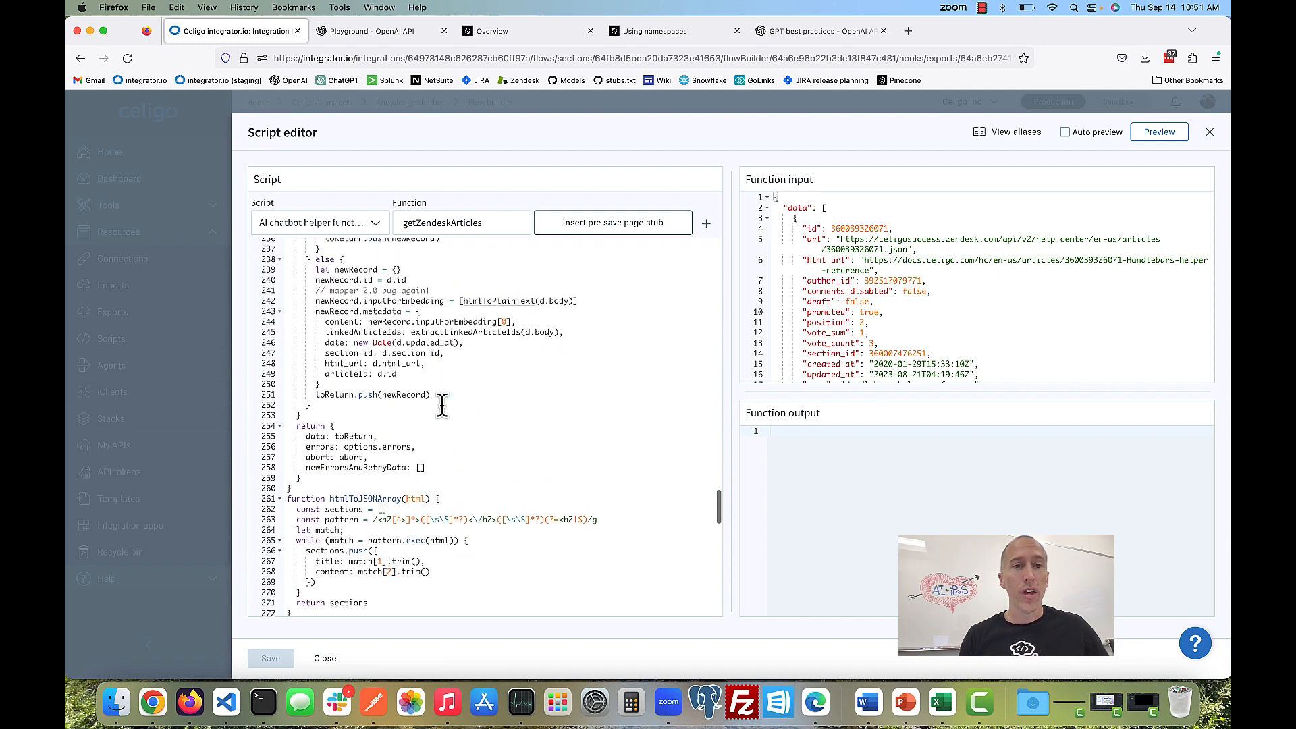
{"action": "scroll", "coordinate": [442, 405], "scroll_direction": "up", "scroll_amount": 6}
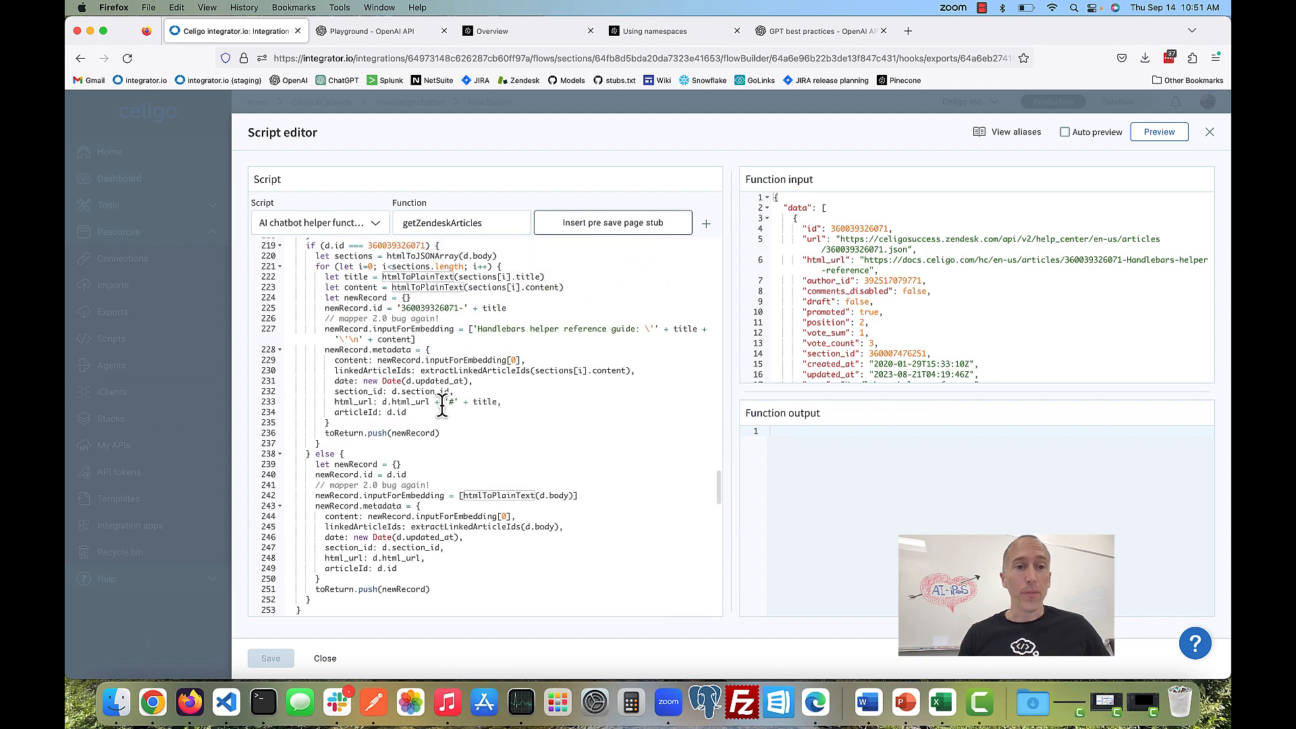
Step: Examine the newRecord.metadata block that getZendeskArticles builds for all other articles, including its content field
{"action": "scroll", "coordinate": [442, 407], "scroll_direction": "down", "scroll_amount": 2}
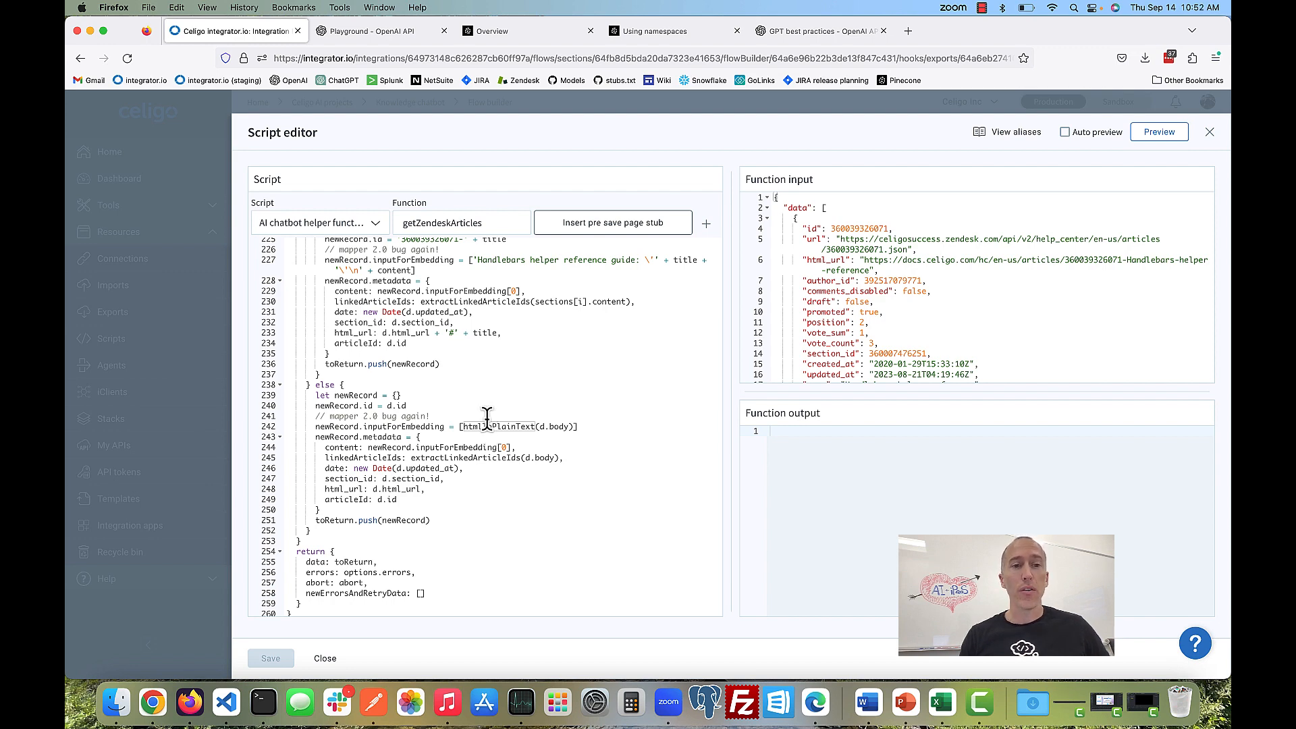
{"action": "scroll", "coordinate": [486, 415], "scroll_direction": "down", "scroll_amount": 3}
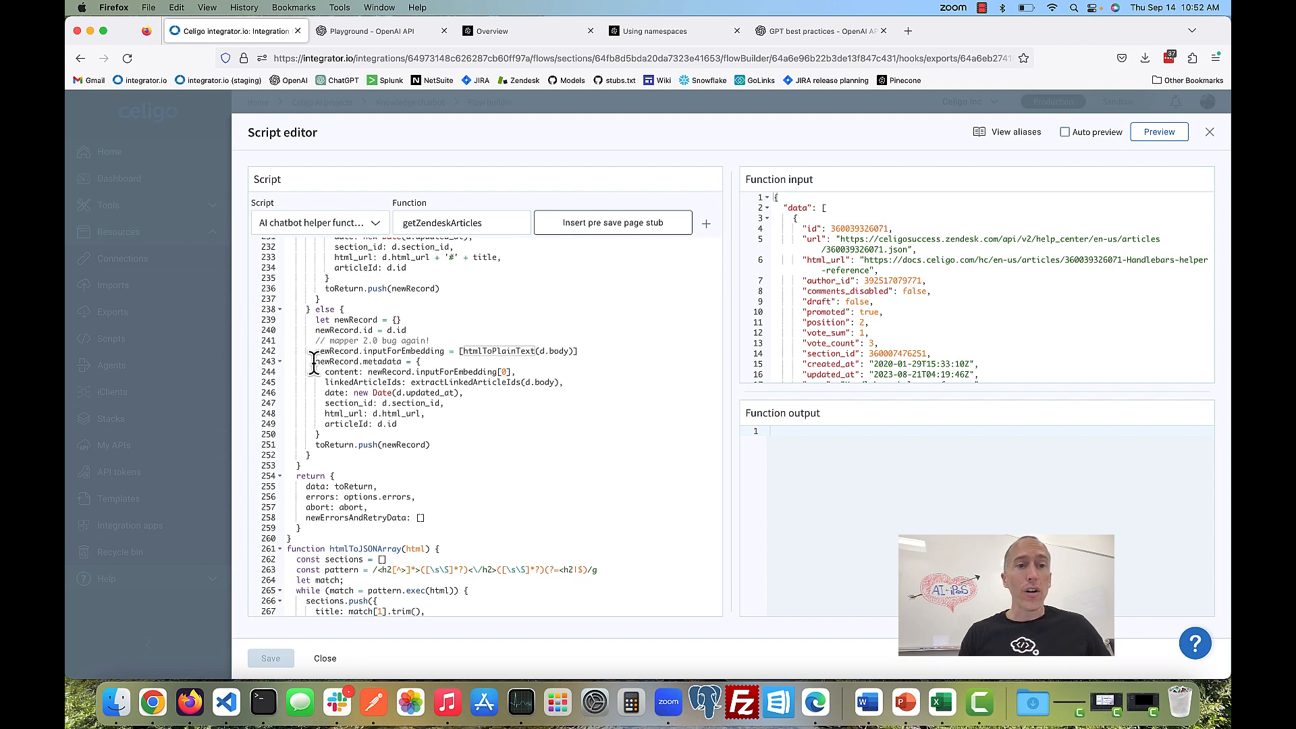
{"action": "left_click_drag", "start_coordinate": [314, 362], "coordinate": [334, 436]}
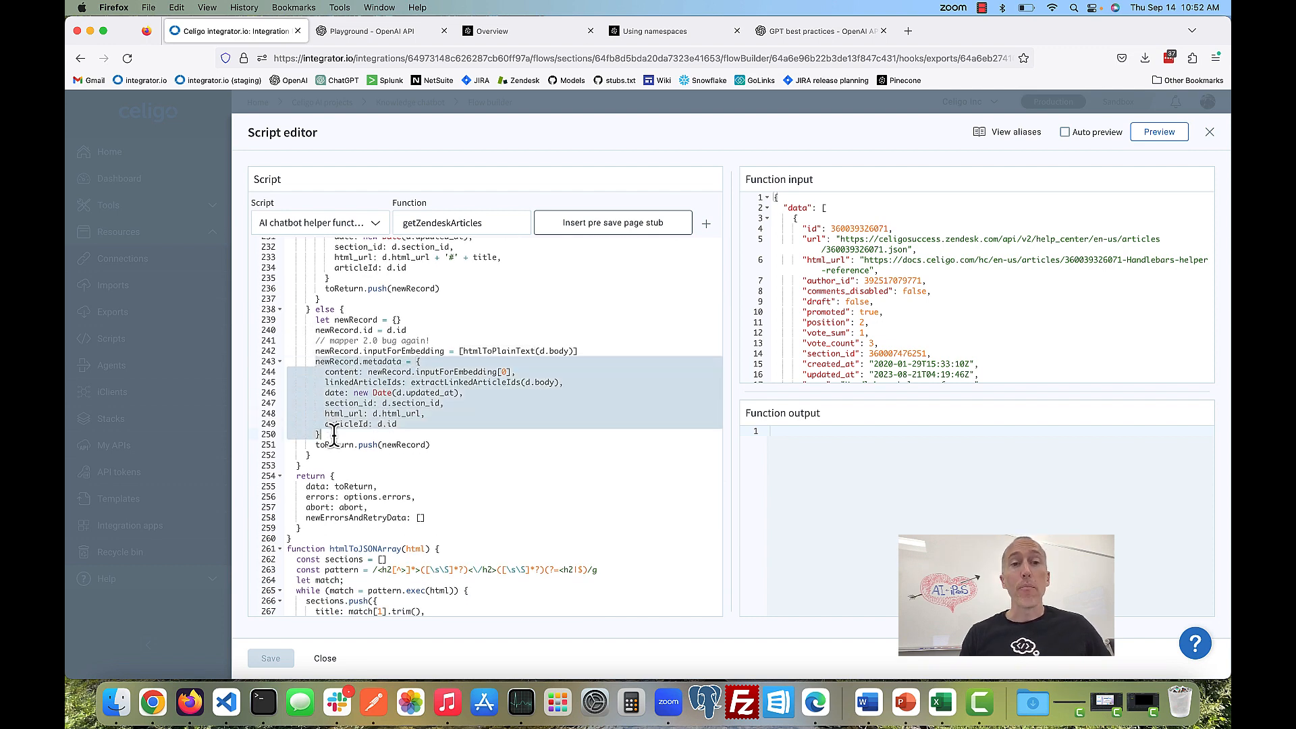
{"action": "left_click", "coordinate": [430, 372]}
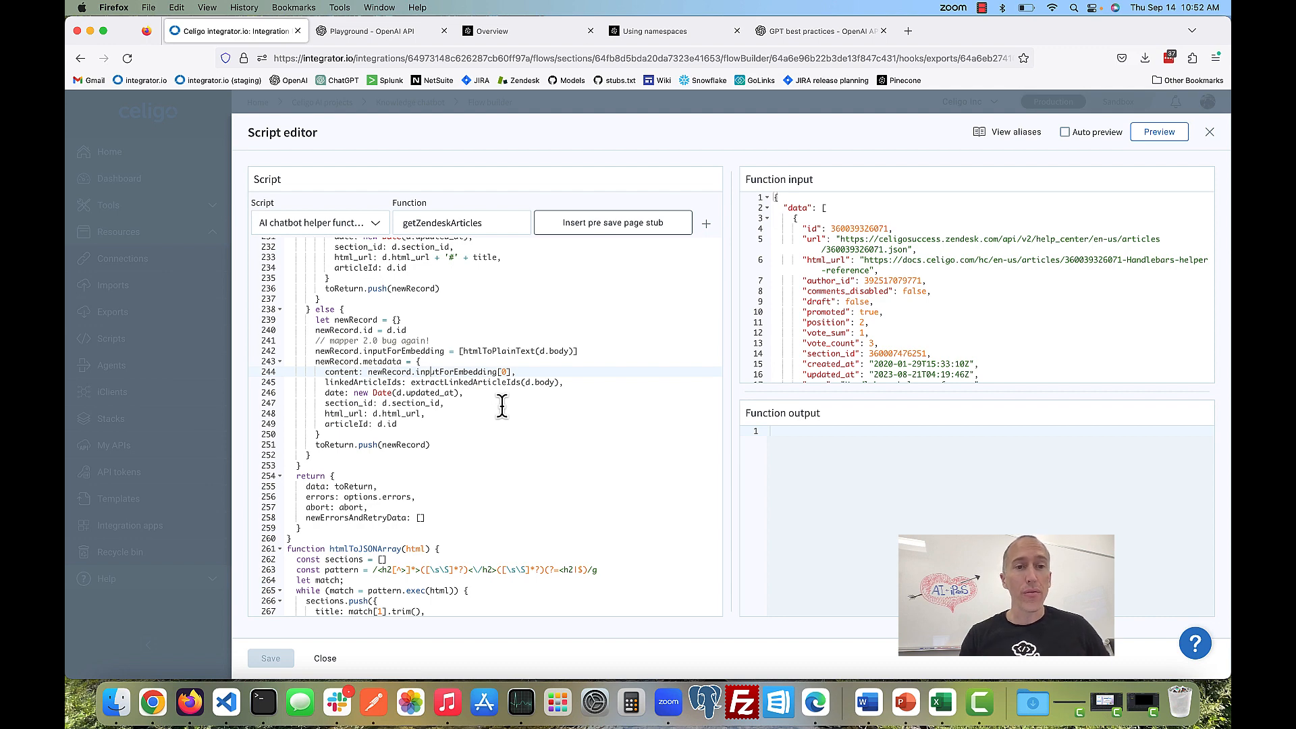
{"action": "scroll", "coordinate": [501, 405], "scroll_direction": "down", "scroll_amount": 1}
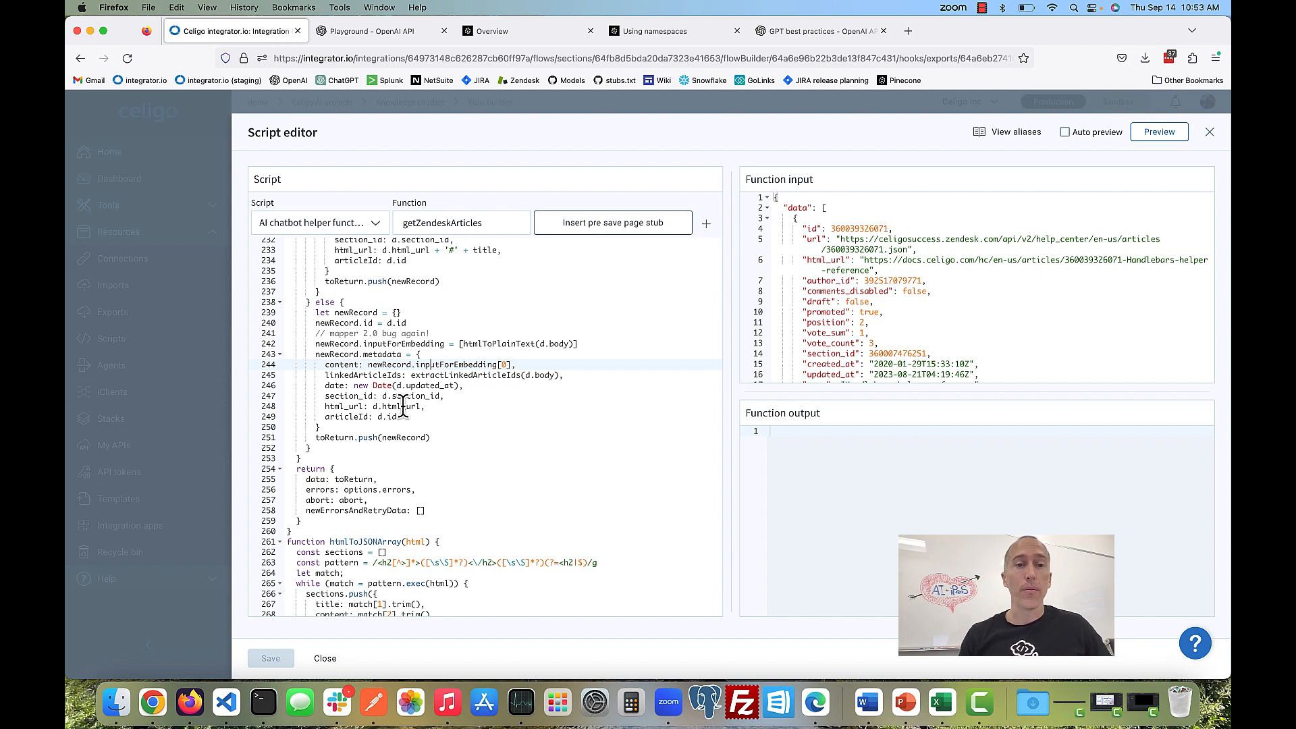
{"action": "left_click", "coordinate": [439, 412]}
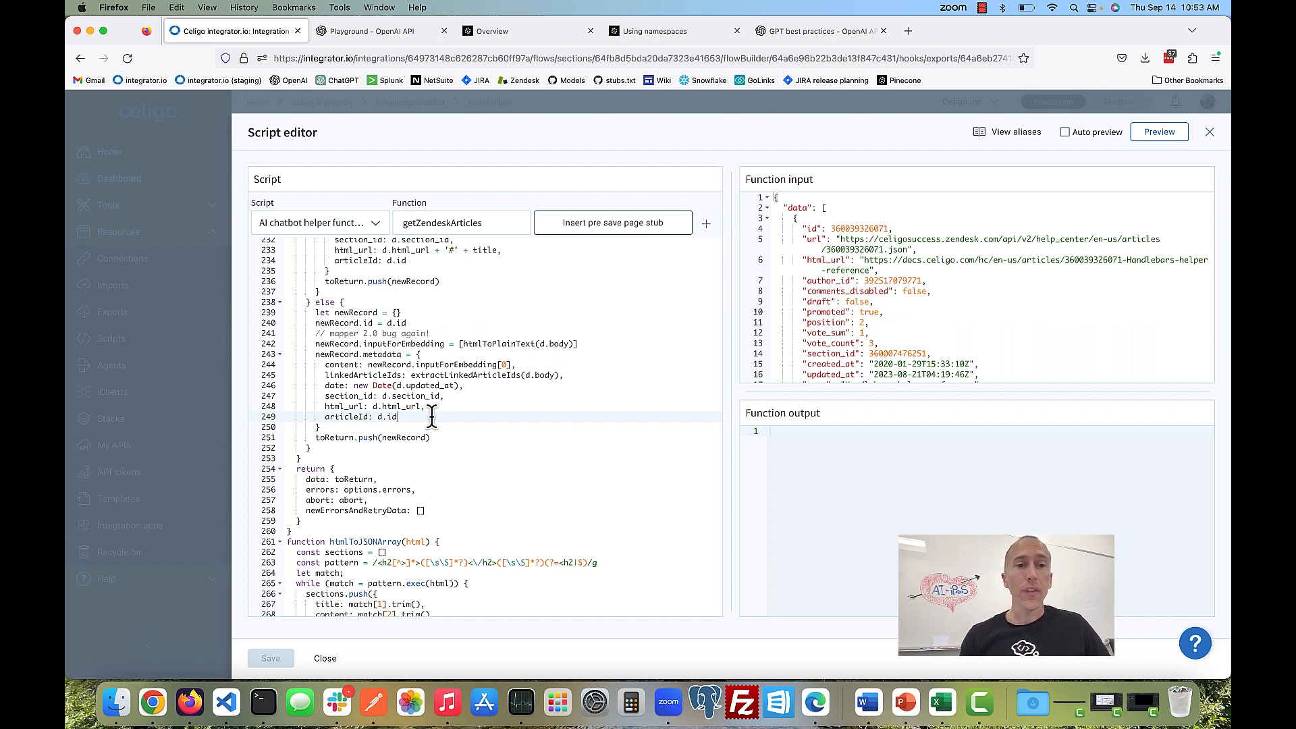
Step: Examine the linkedArticleIds metadata line and its extractLinkedArticleIds call, and return from the script to the flow builder
{"action": "left_click", "coordinate": [412, 374]}
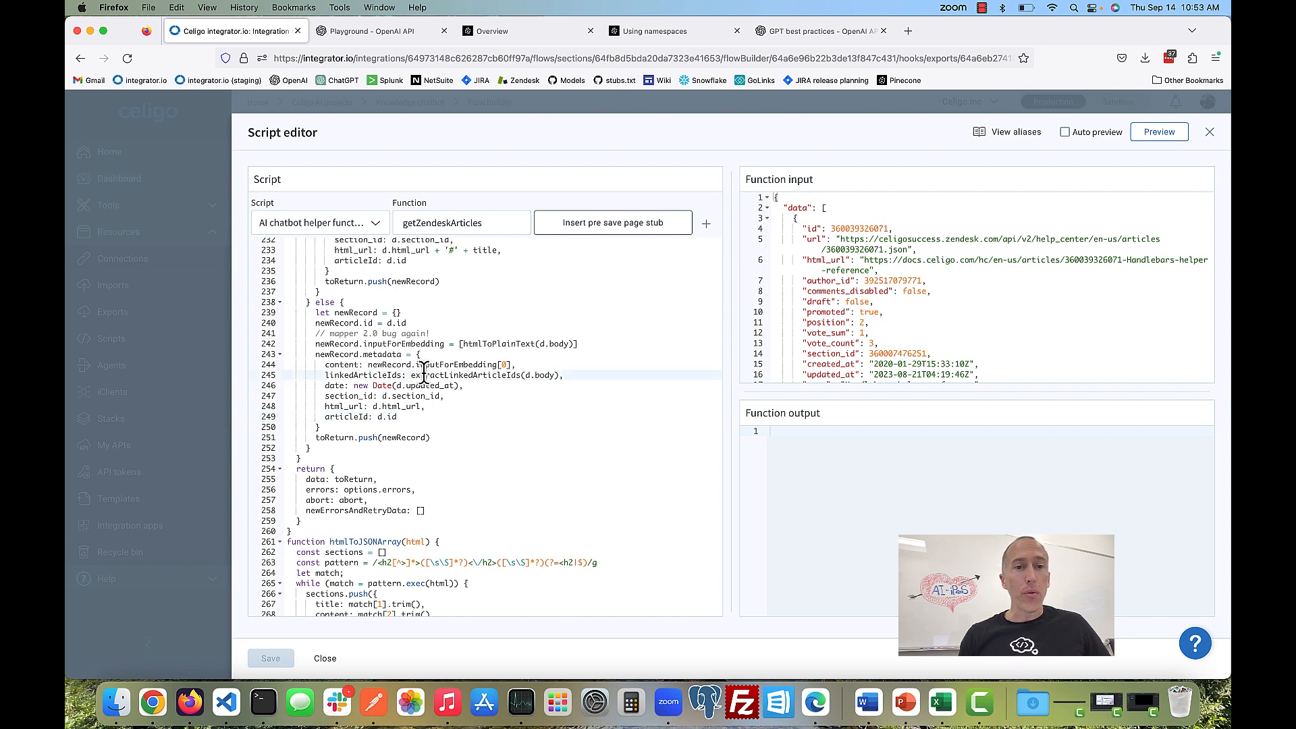
{"action": "left_click", "coordinate": [363, 384]}
{"action": "left_click", "coordinate": [361, 372]}
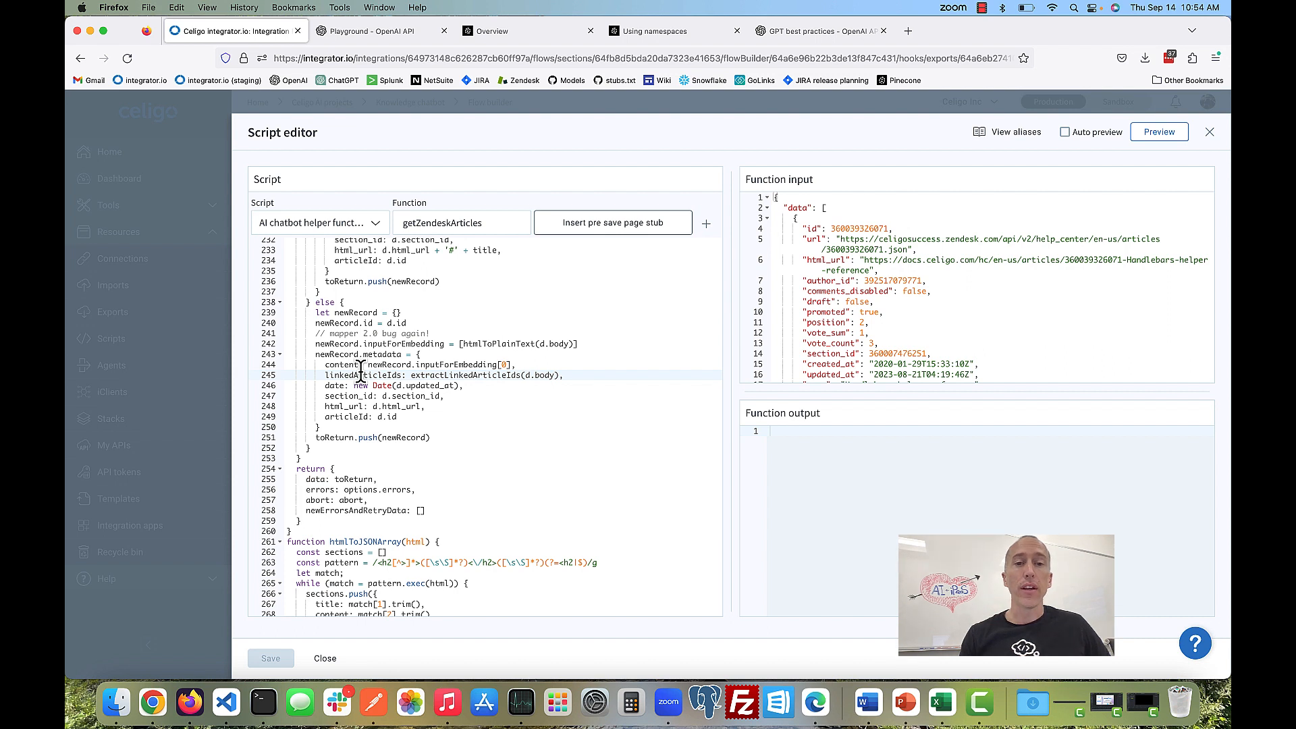
{"action": "double_click", "coordinate": [360, 373]}
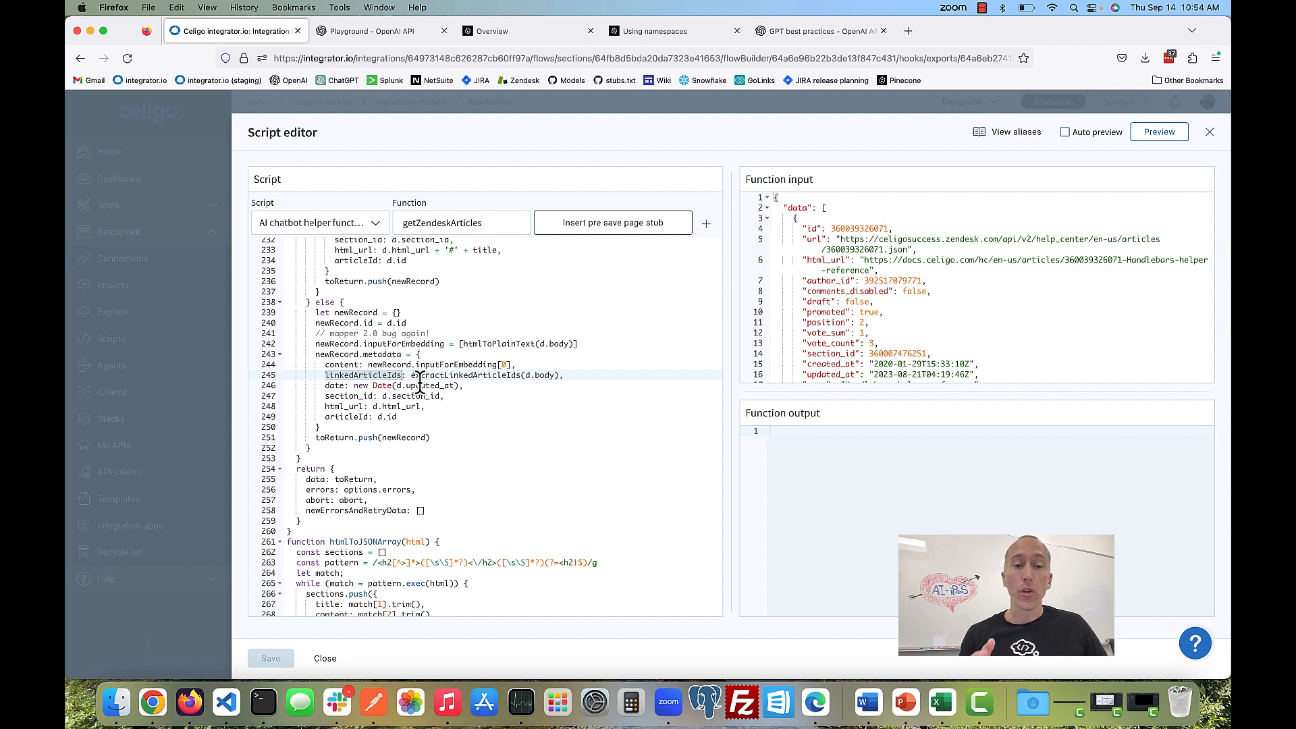
{"action": "left_click", "coordinate": [568, 374]}
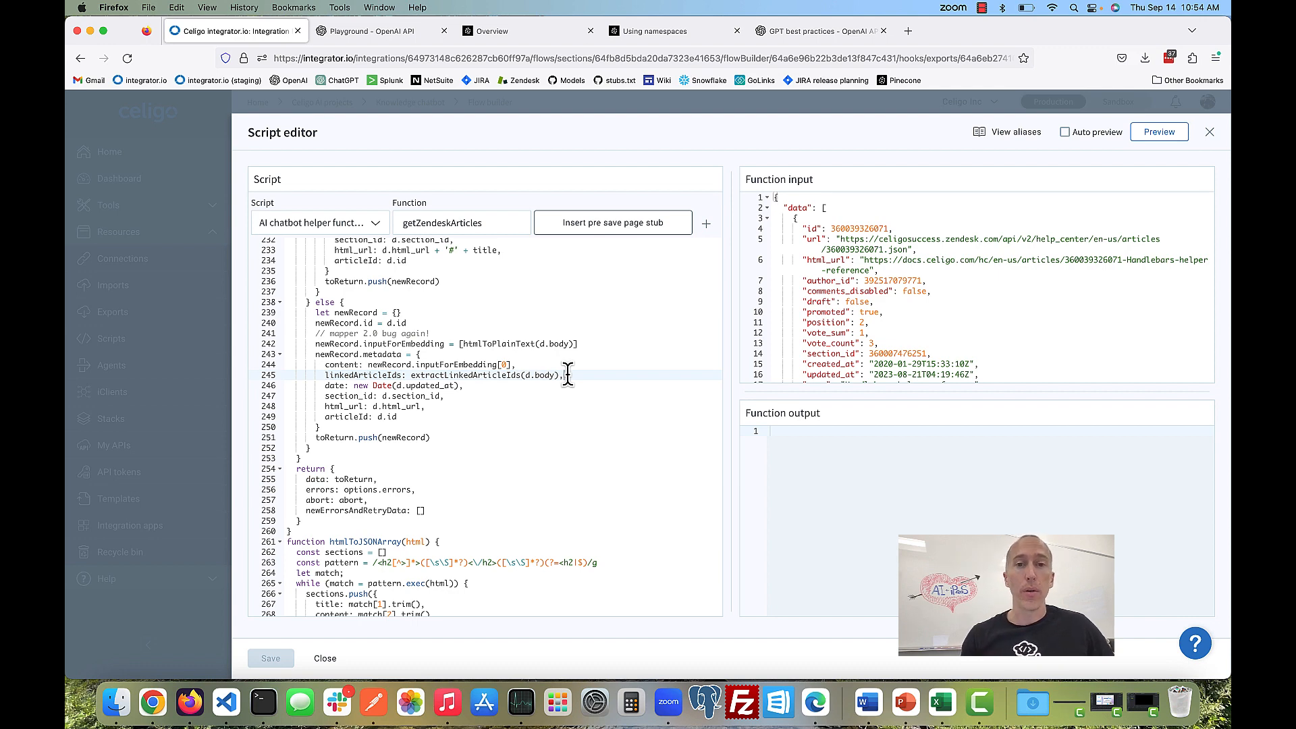
{"action": "left_click", "coordinate": [1209, 132]}
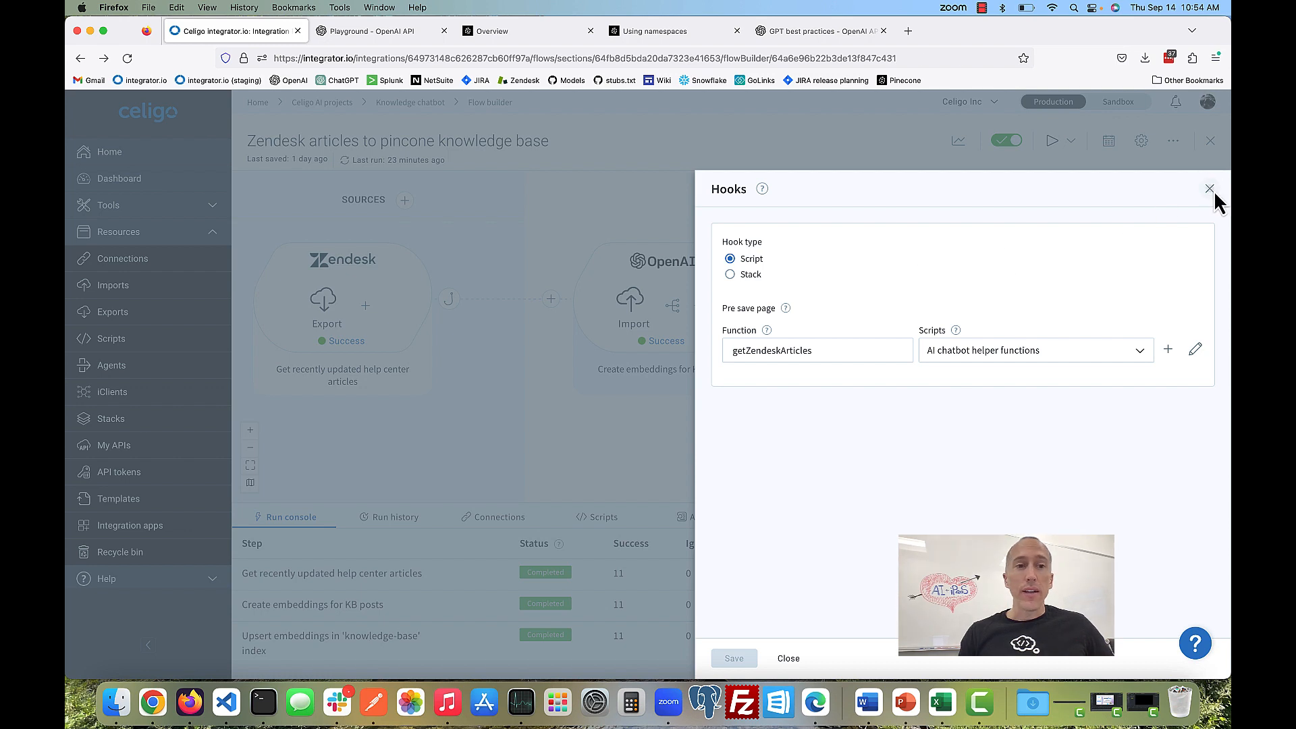
{"action": "left_click", "coordinate": [1209, 189]}
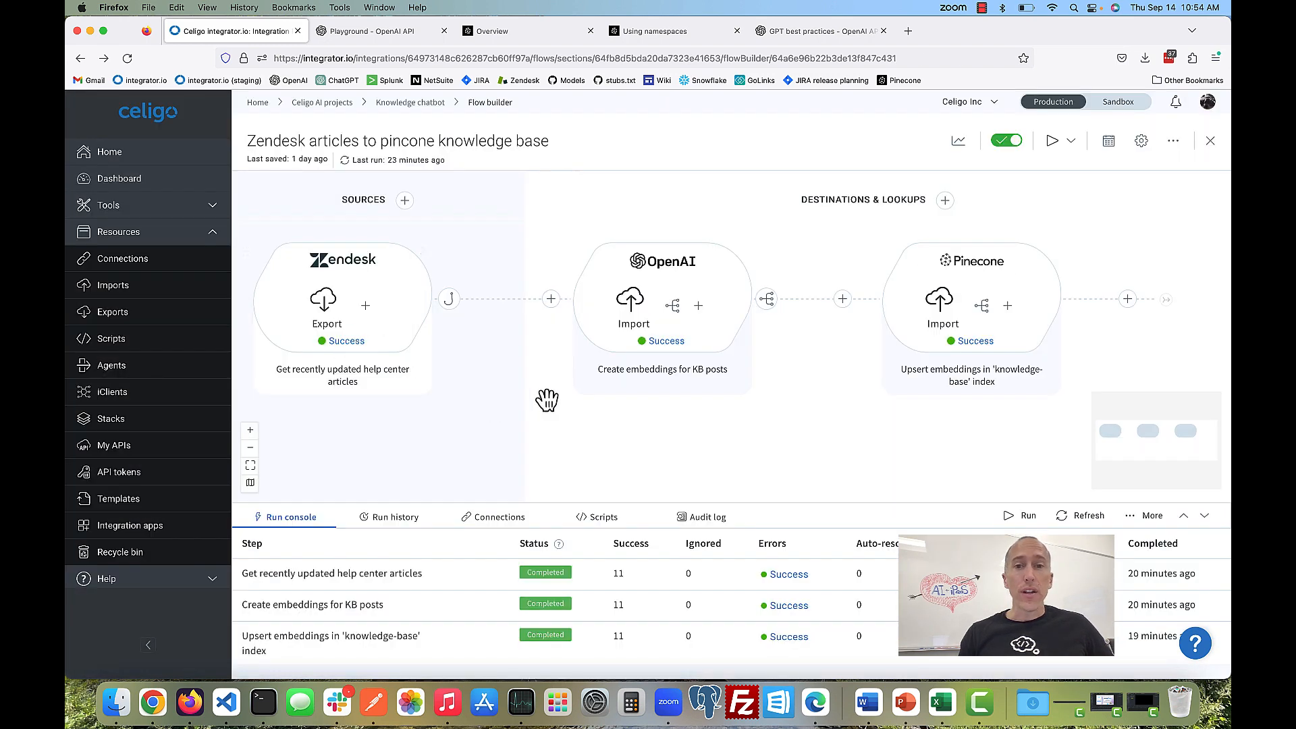
Step: Review the OpenAI import's connection and API endpoint settings, plus its field mapping for model and input
{"action": "left_click_drag", "start_coordinate": [654, 436], "coordinate": [545, 451]}
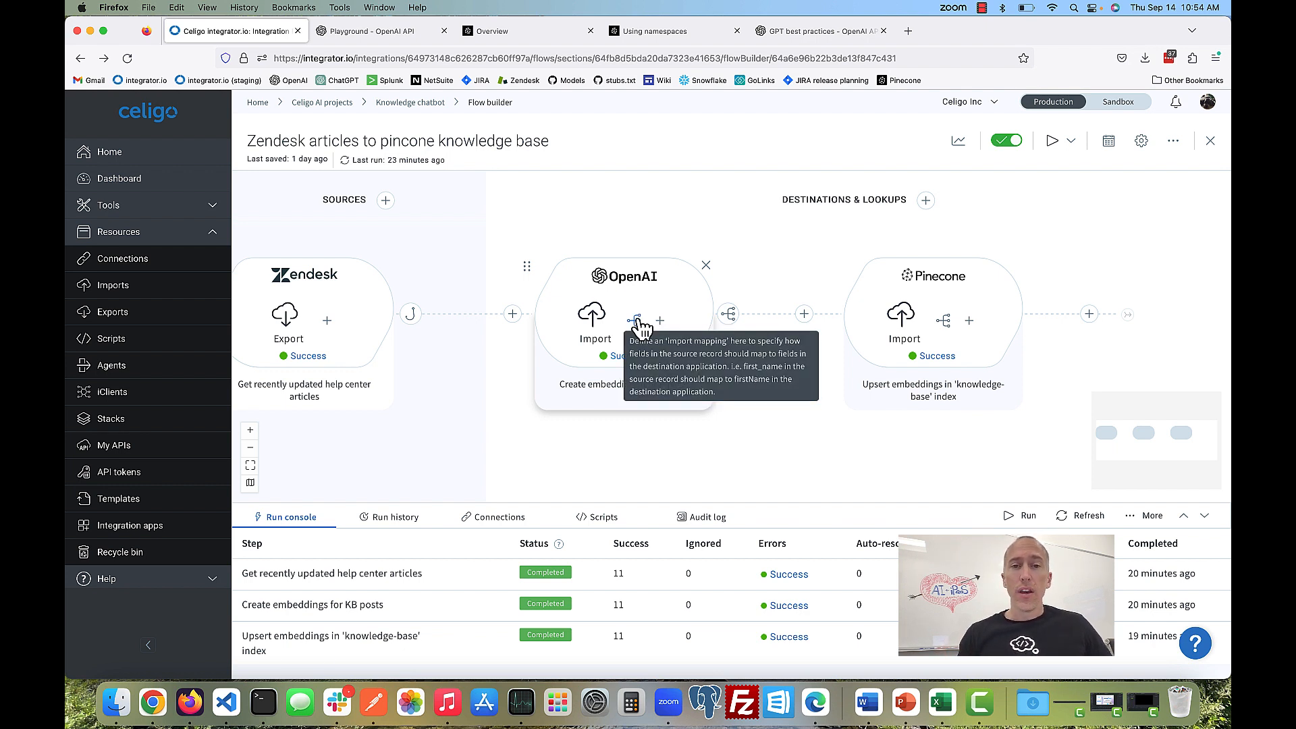
{"action": "left_click", "coordinate": [594, 315]}
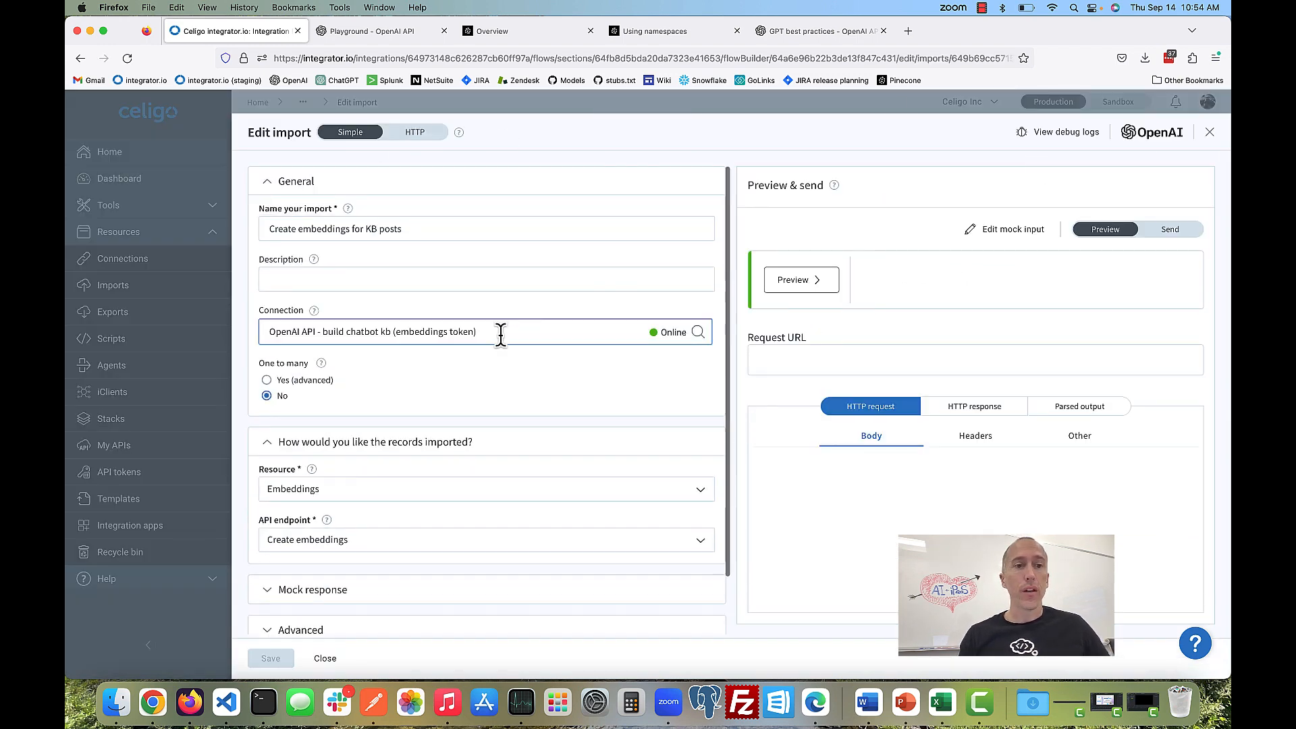
{"action": "scroll", "coordinate": [492, 459], "scroll_direction": "down", "scroll_amount": 1}
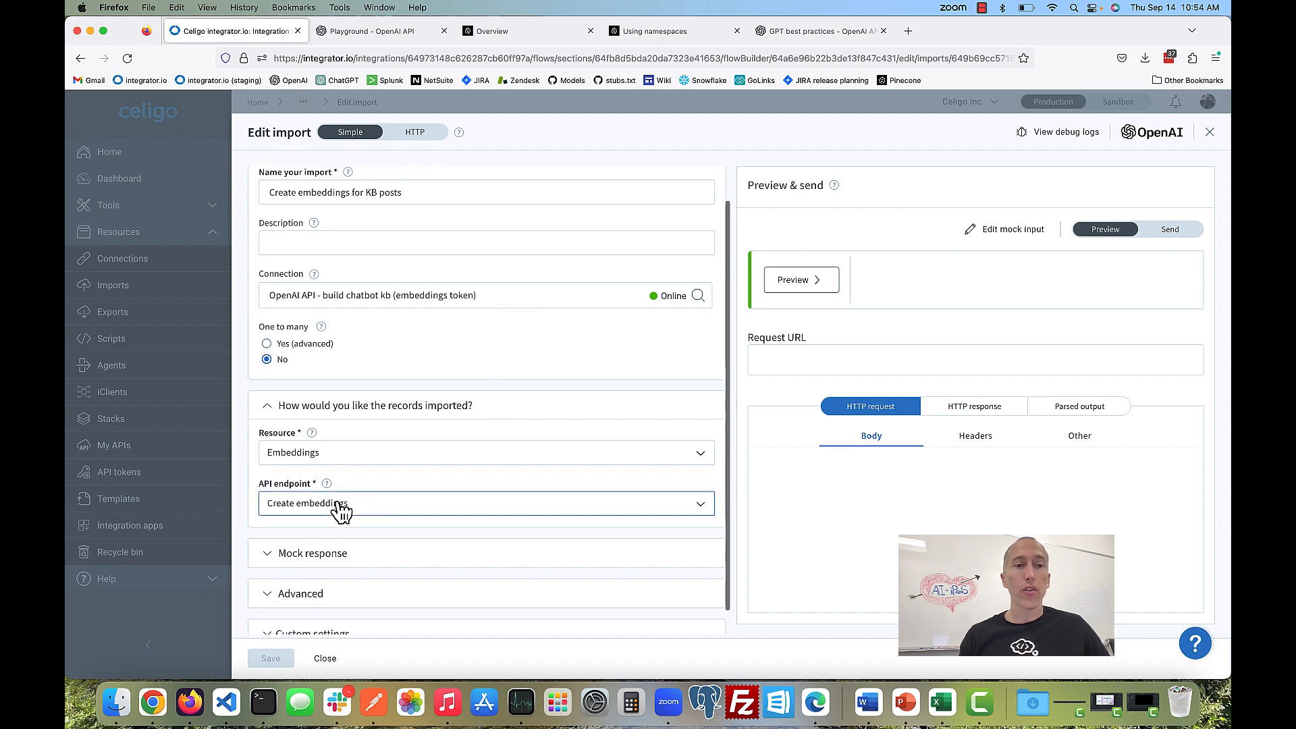
{"action": "left_click", "coordinate": [1208, 133]}
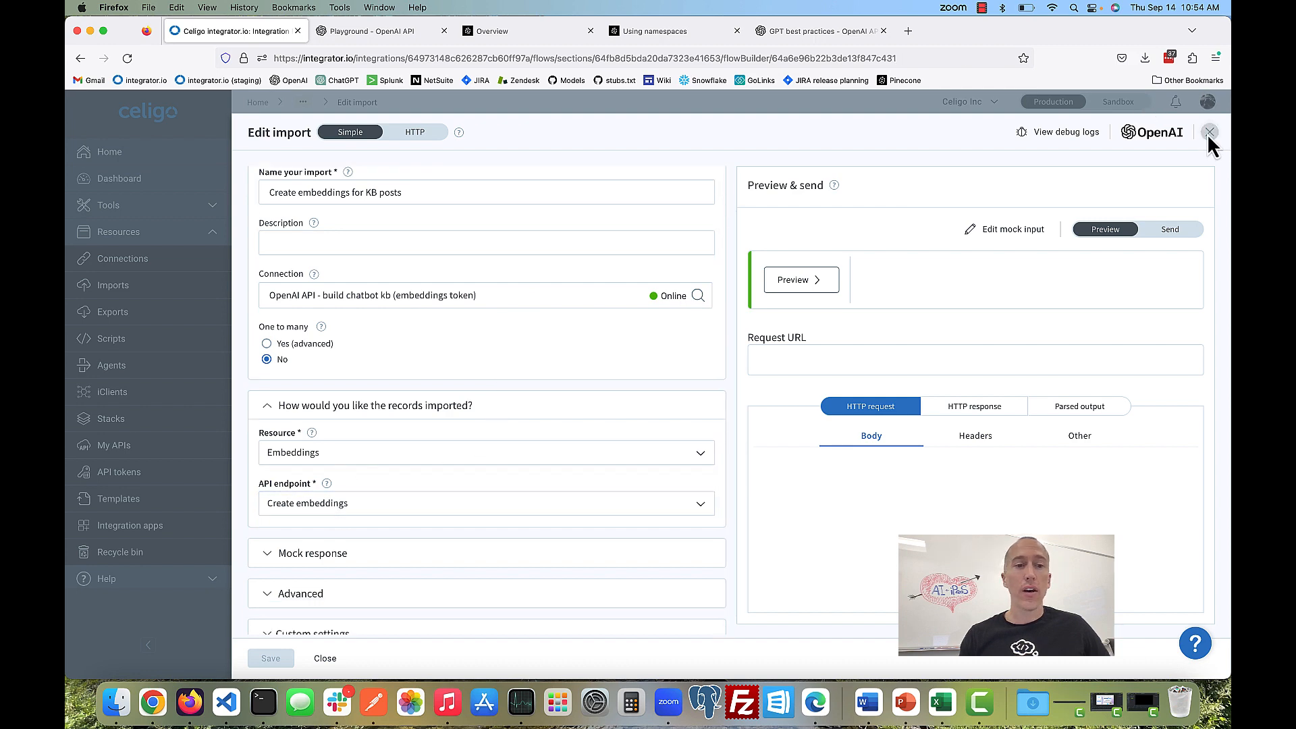
{"action": "left_click", "coordinate": [634, 321]}
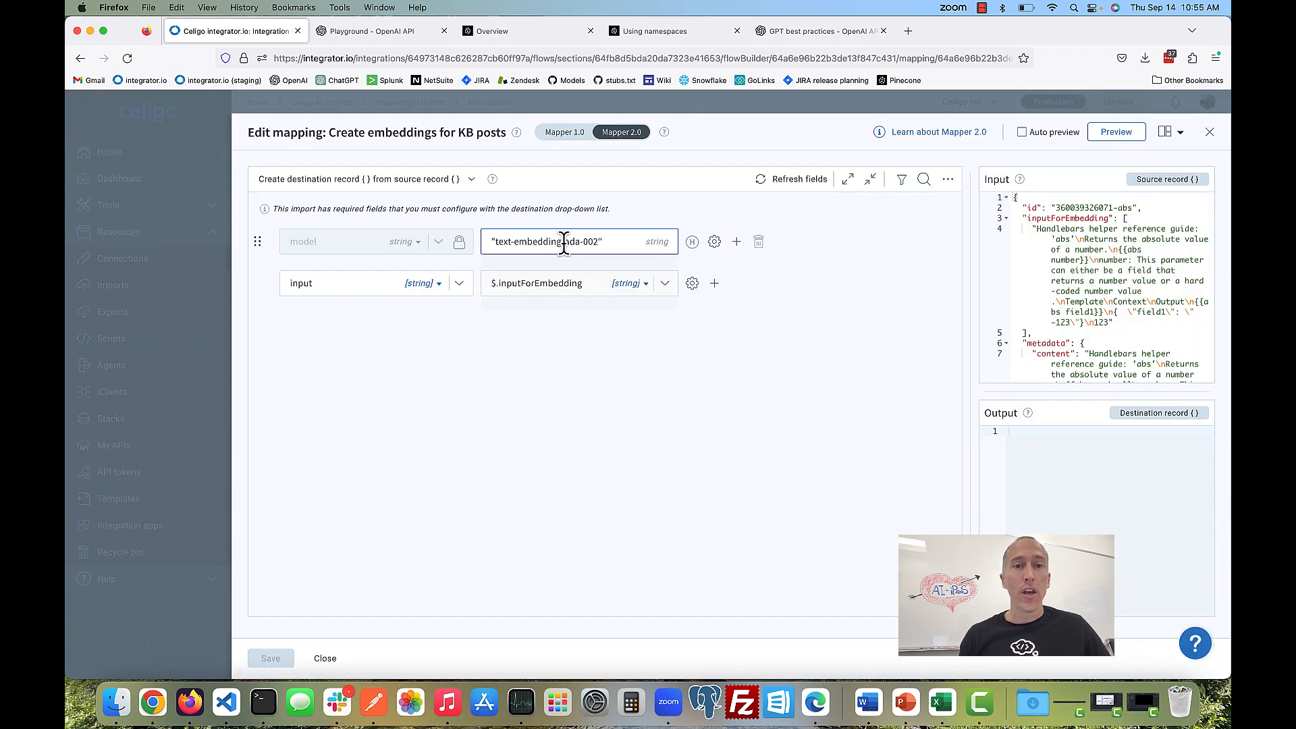
{"action": "left_click", "coordinate": [1210, 132]}
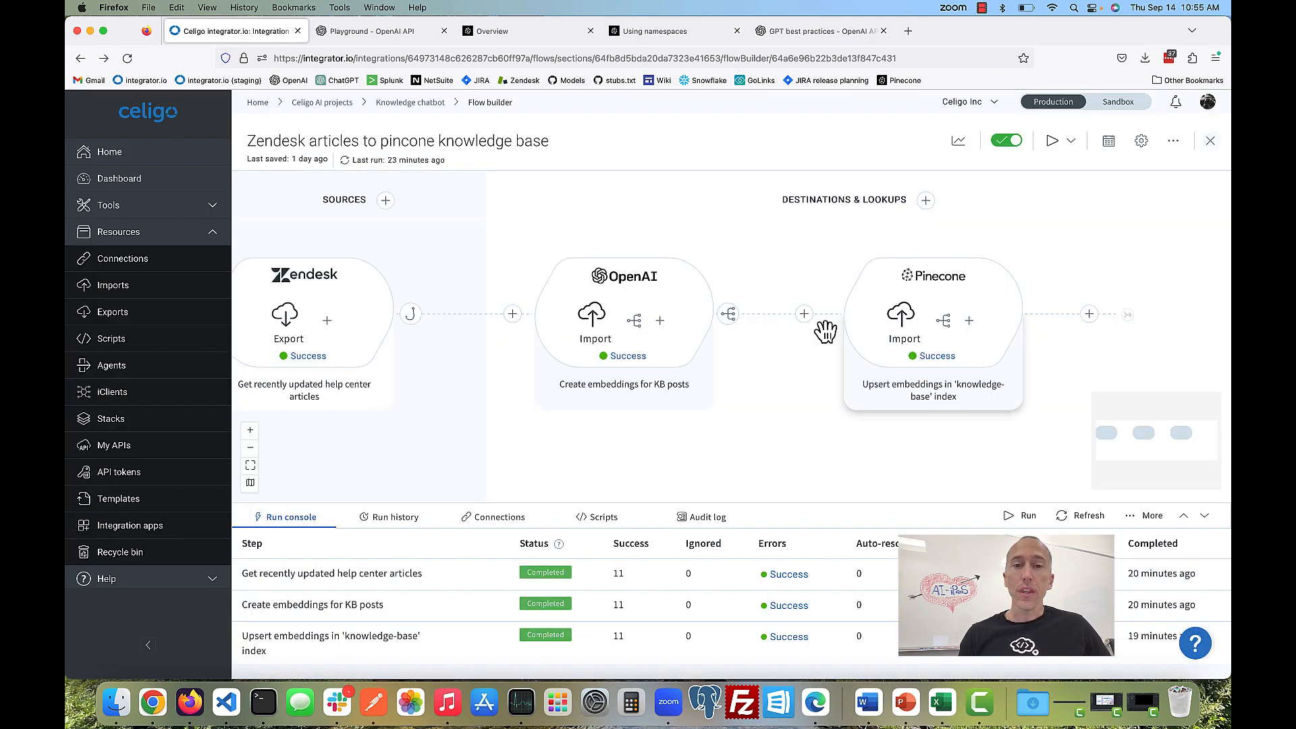
Step: Review the OpenAI import's response mapping for the embedding and prompt_tokens fields, and return to the flow builder
{"action": "left_click", "coordinate": [727, 313]}
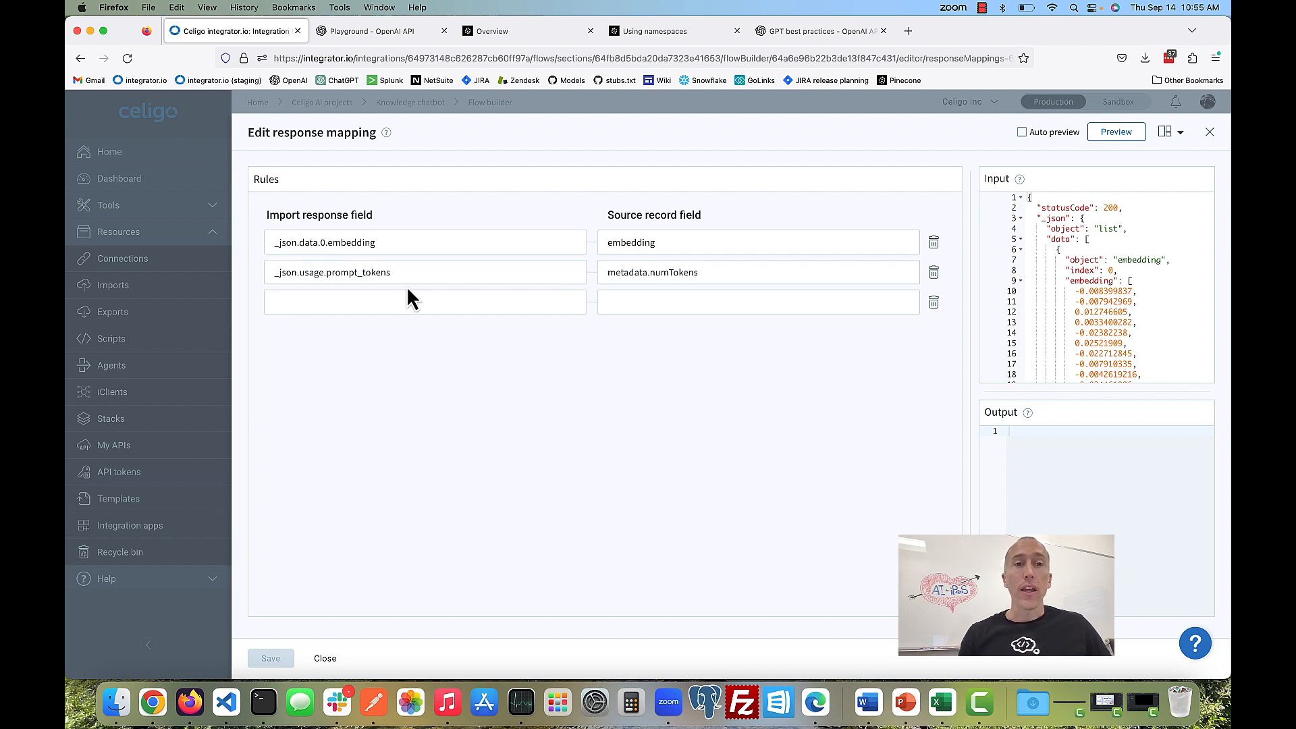
{"action": "double_click", "coordinate": [351, 243]}
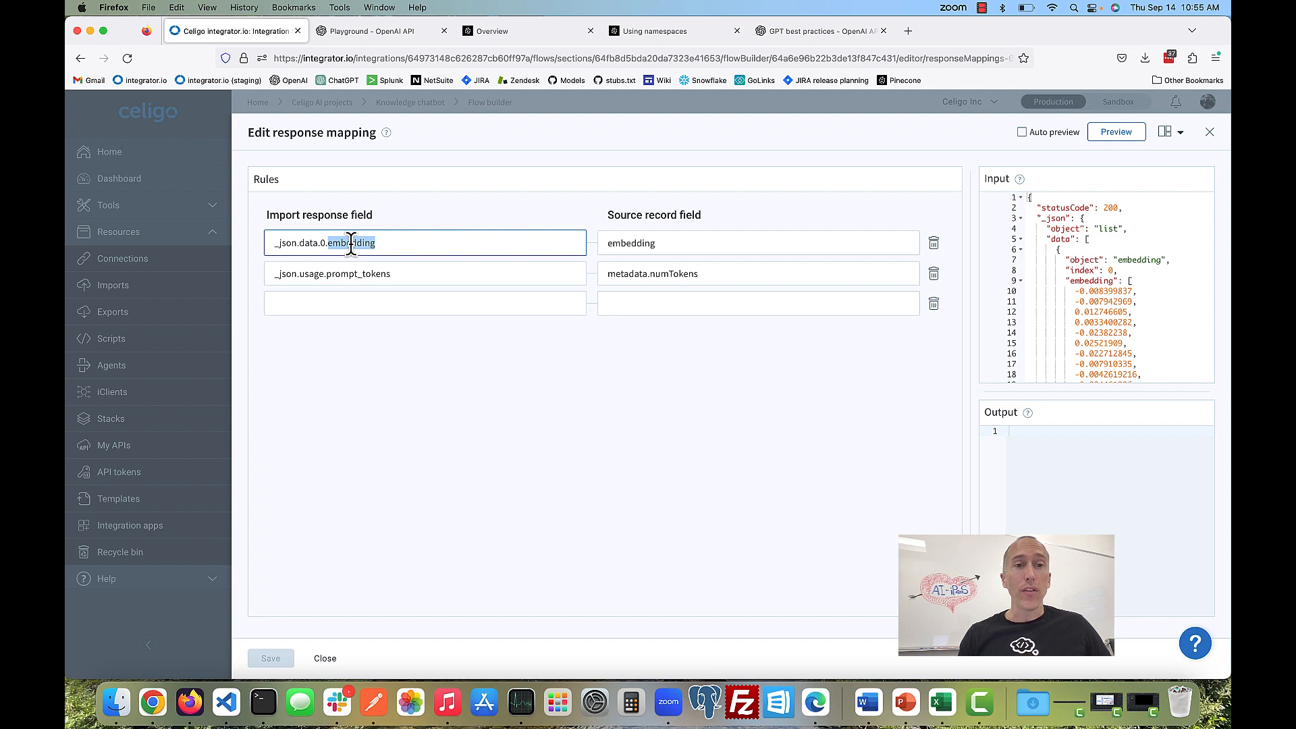
{"action": "double_click", "coordinate": [362, 273]}
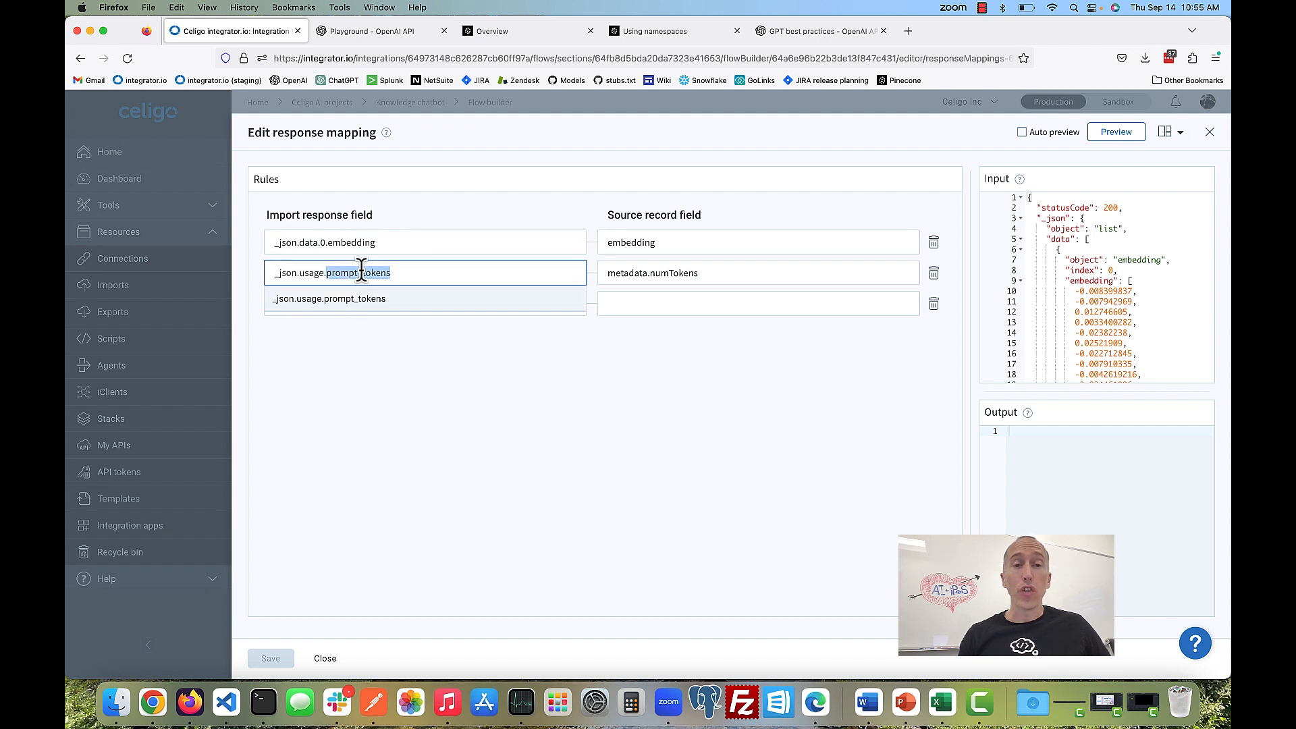
{"action": "left_click", "coordinate": [398, 222]}
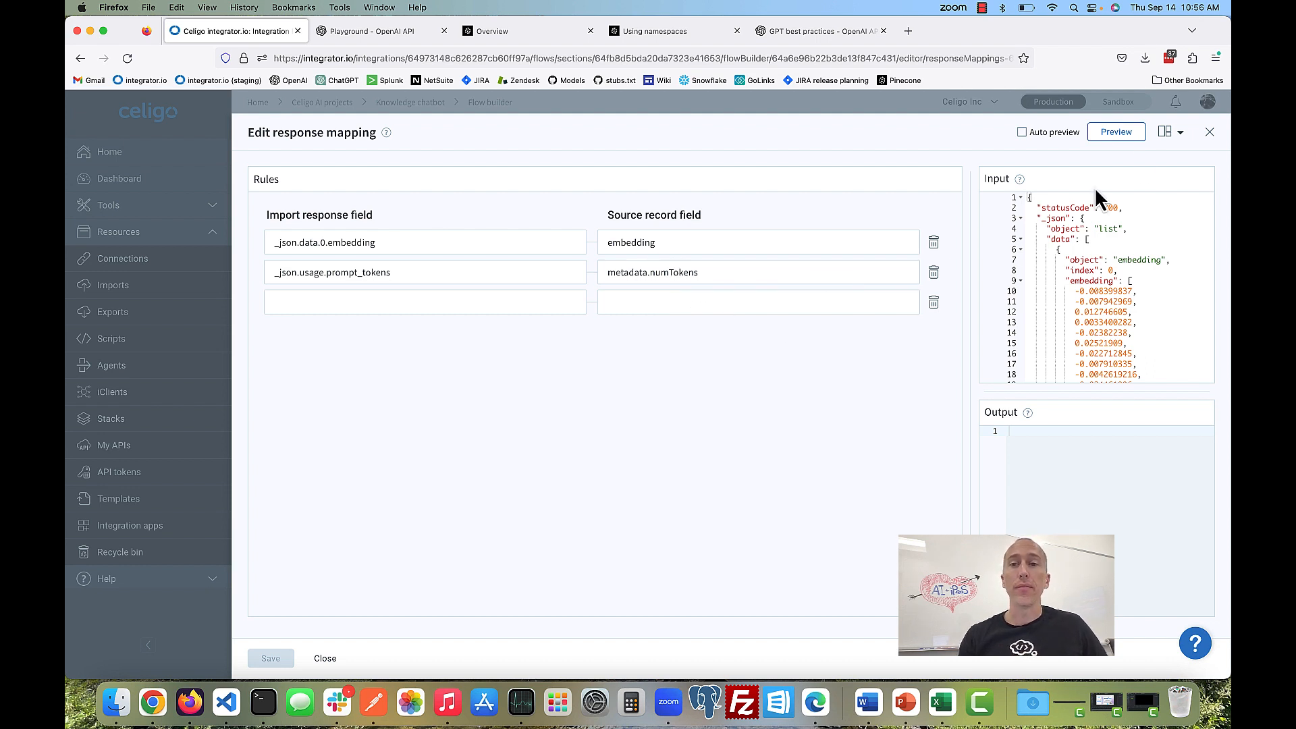
{"action": "left_click", "coordinate": [1210, 135]}
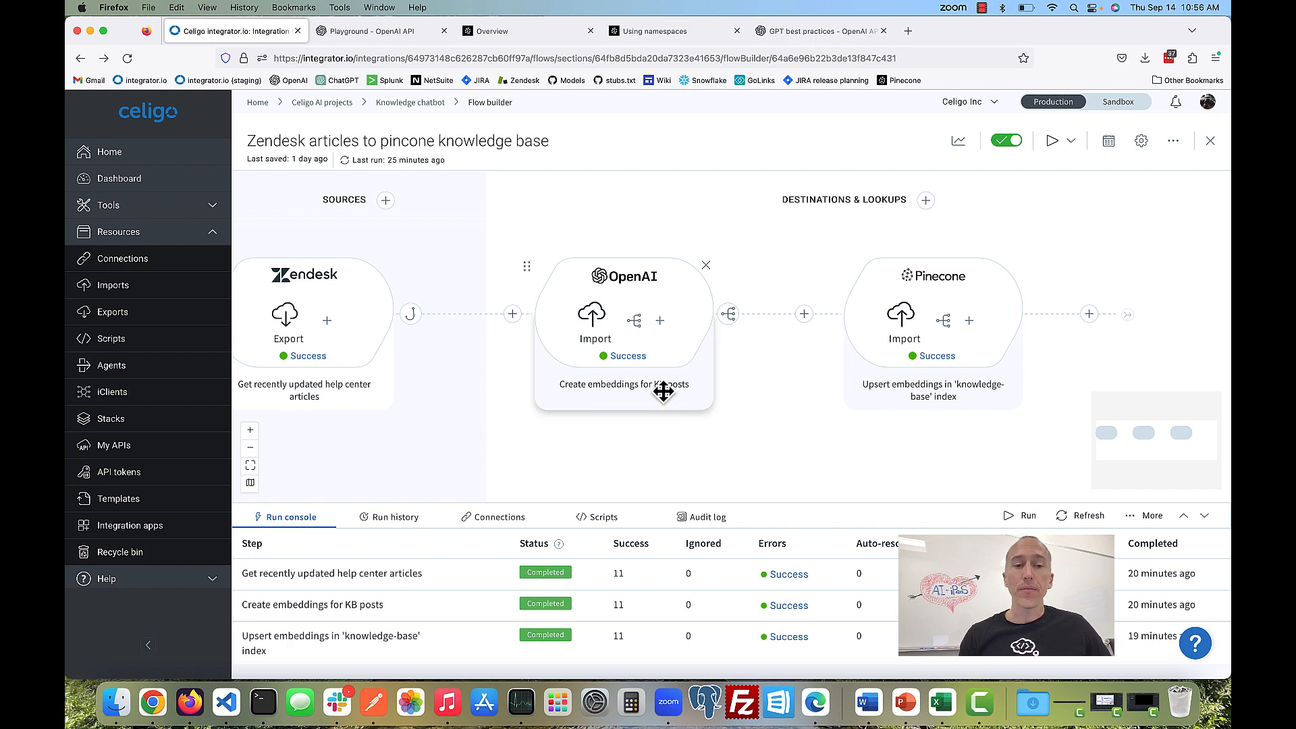
Step: Switch to the "Slack conversations to pinecone knowledge base" flow and look over its steps from Slack export to Pinecone import
{"action": "left_click", "coordinate": [1213, 144]}
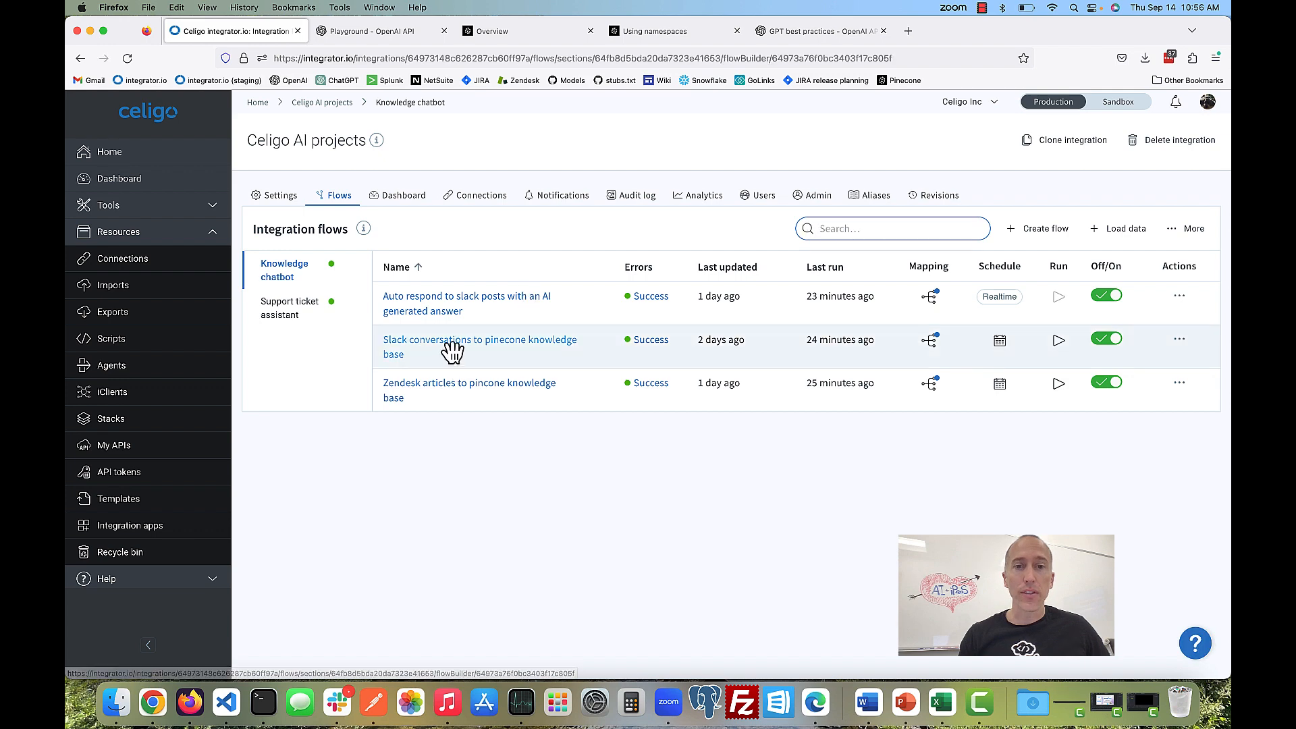
{"action": "left_click", "coordinate": [452, 349]}
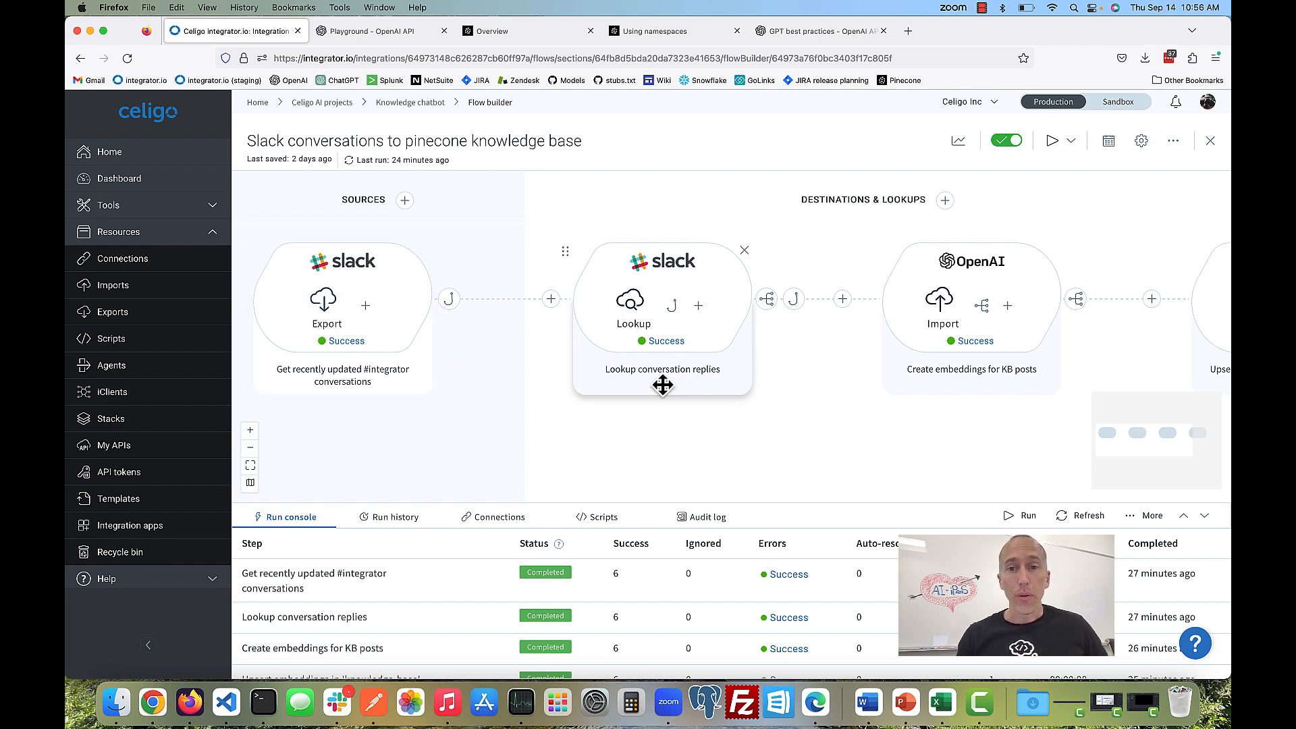
{"action": "left_click_drag", "start_coordinate": [738, 432], "coordinate": [680, 437]}
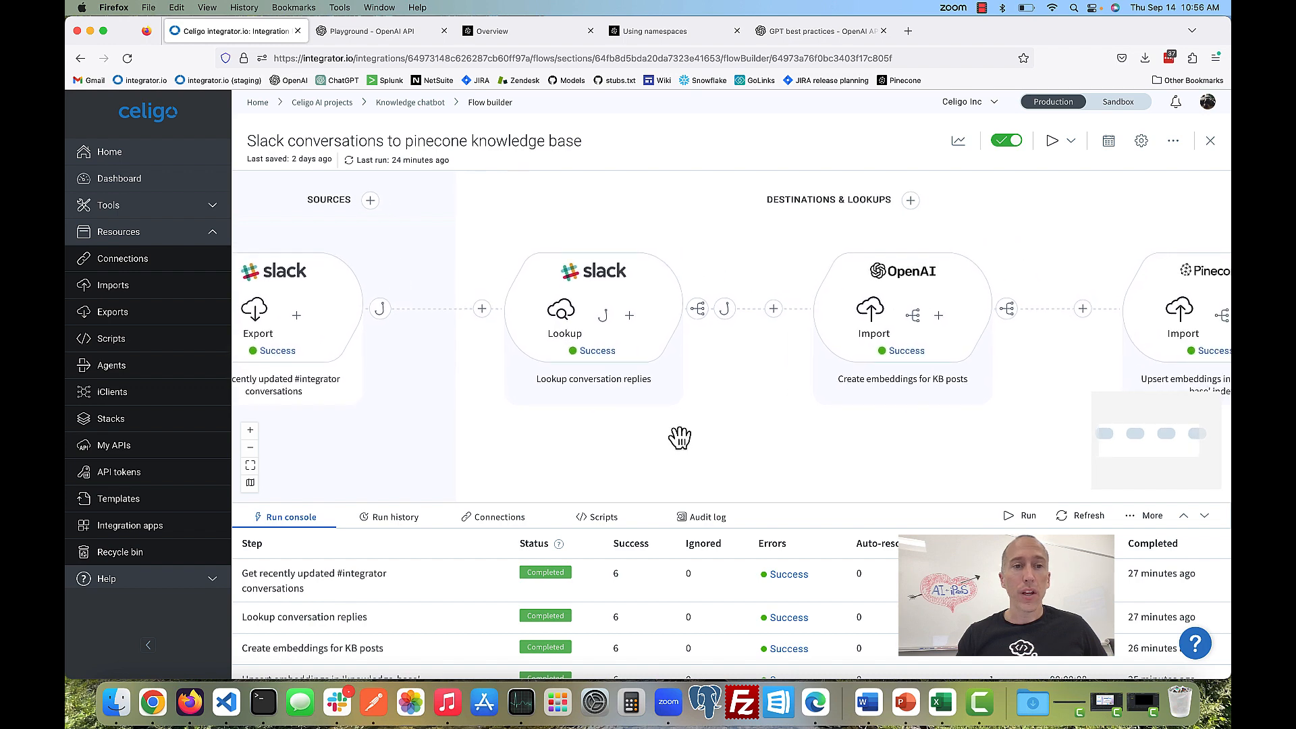
{"action": "left_click_drag", "start_coordinate": [796, 443], "coordinate": [650, 454]}
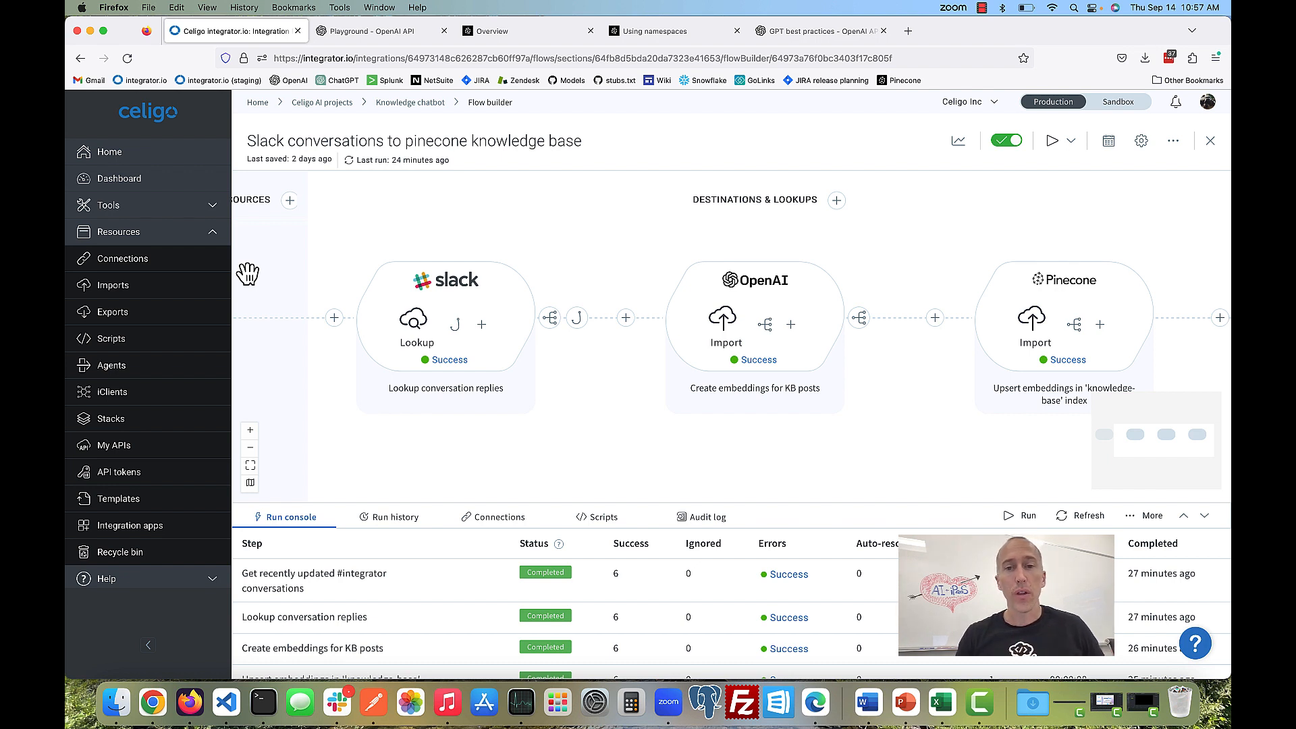
{"action": "left_click_drag", "start_coordinate": [767, 448], "coordinate": [738, 454]}
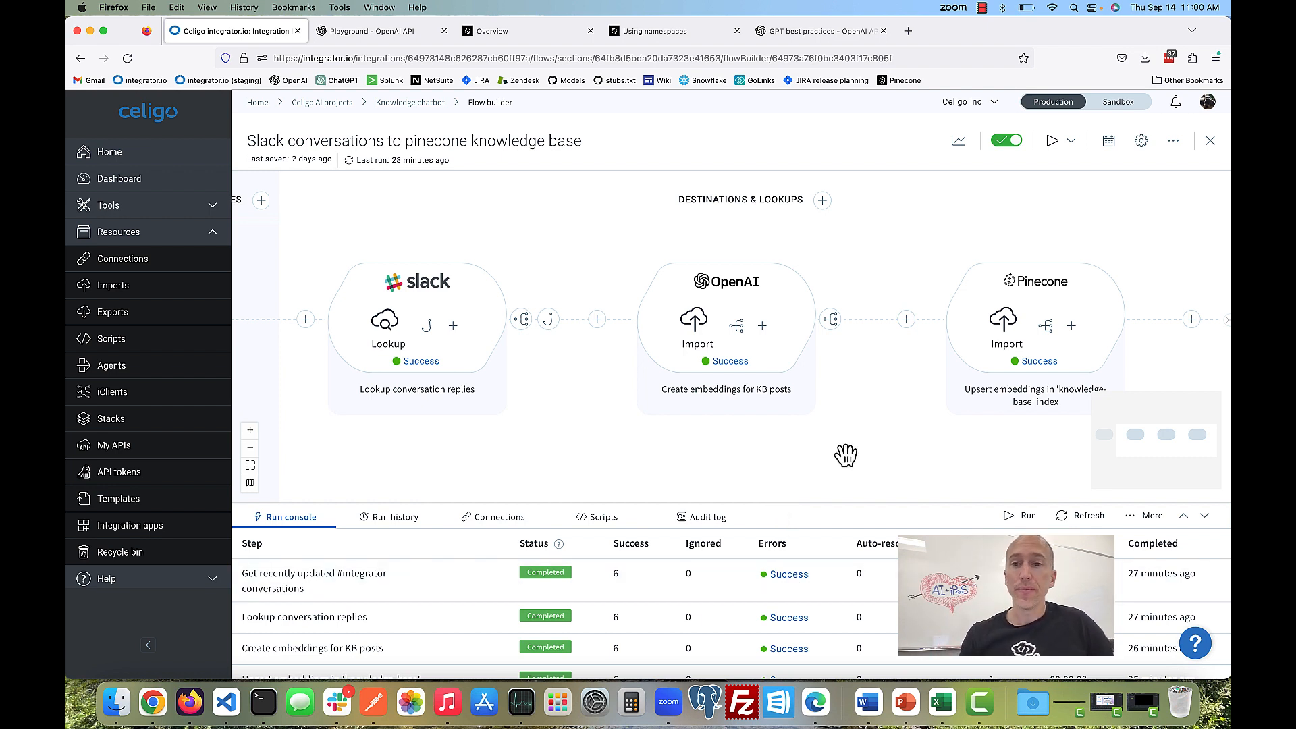
{"action": "left_click_drag", "start_coordinate": [593, 431], "coordinate": [920, 454]}
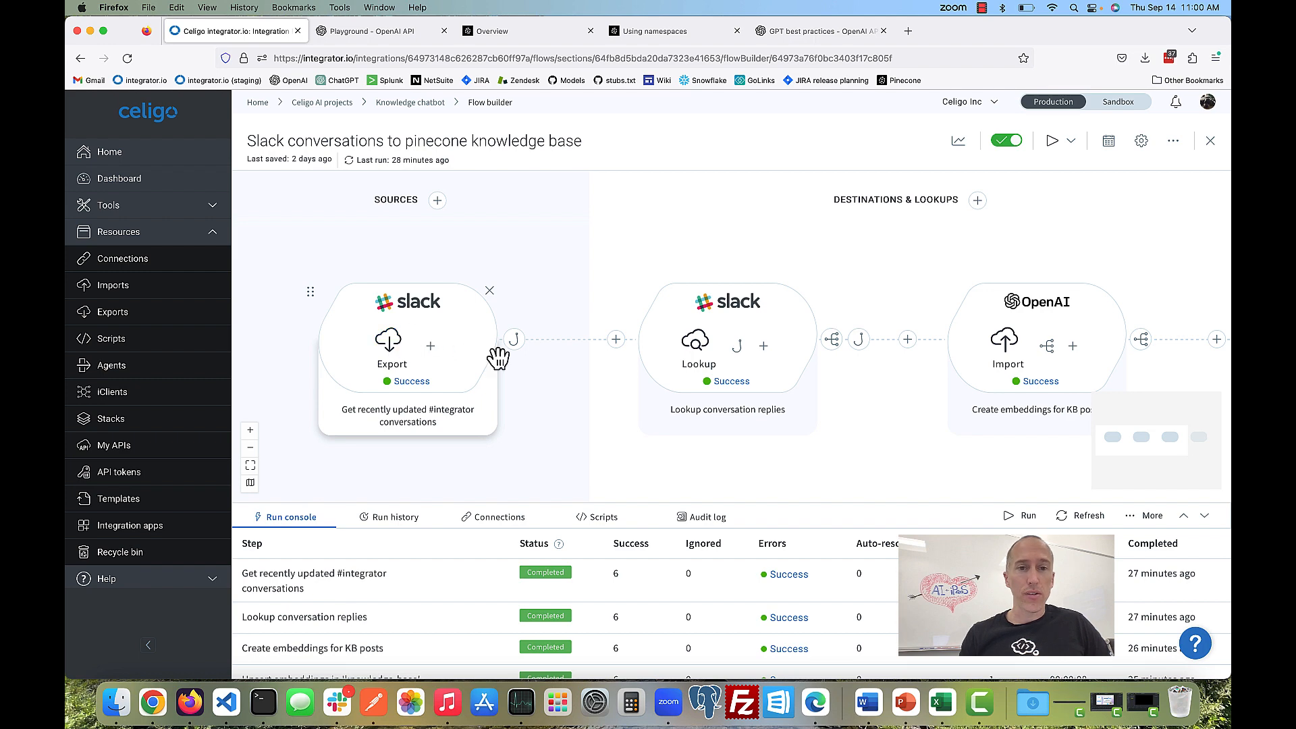
Step: Copy the function name getSlackConversations from the Slack export's pre save page hook, and close the hook settings
{"action": "left_click", "coordinate": [519, 344]}
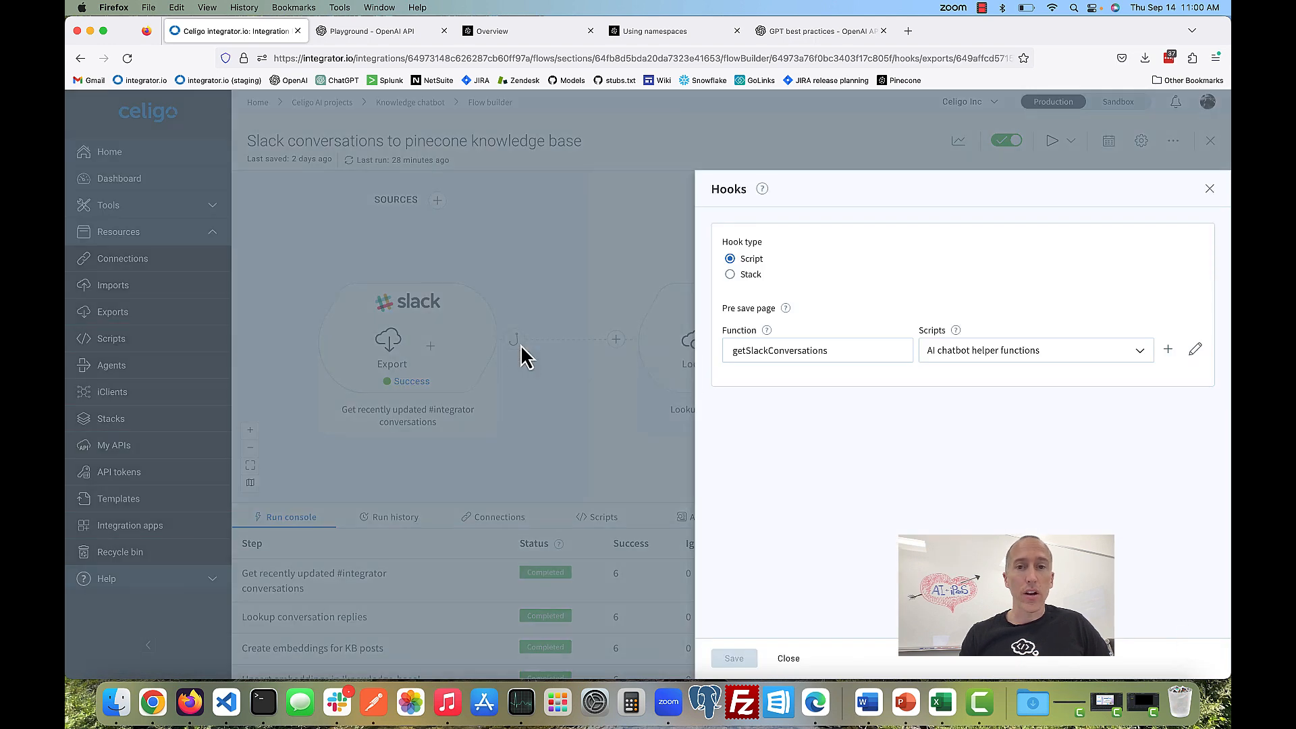
{"action": "left_click", "coordinate": [777, 350]}
{"action": "double_click", "coordinate": [778, 350]}
{"action": "key", "text": "super+c"}
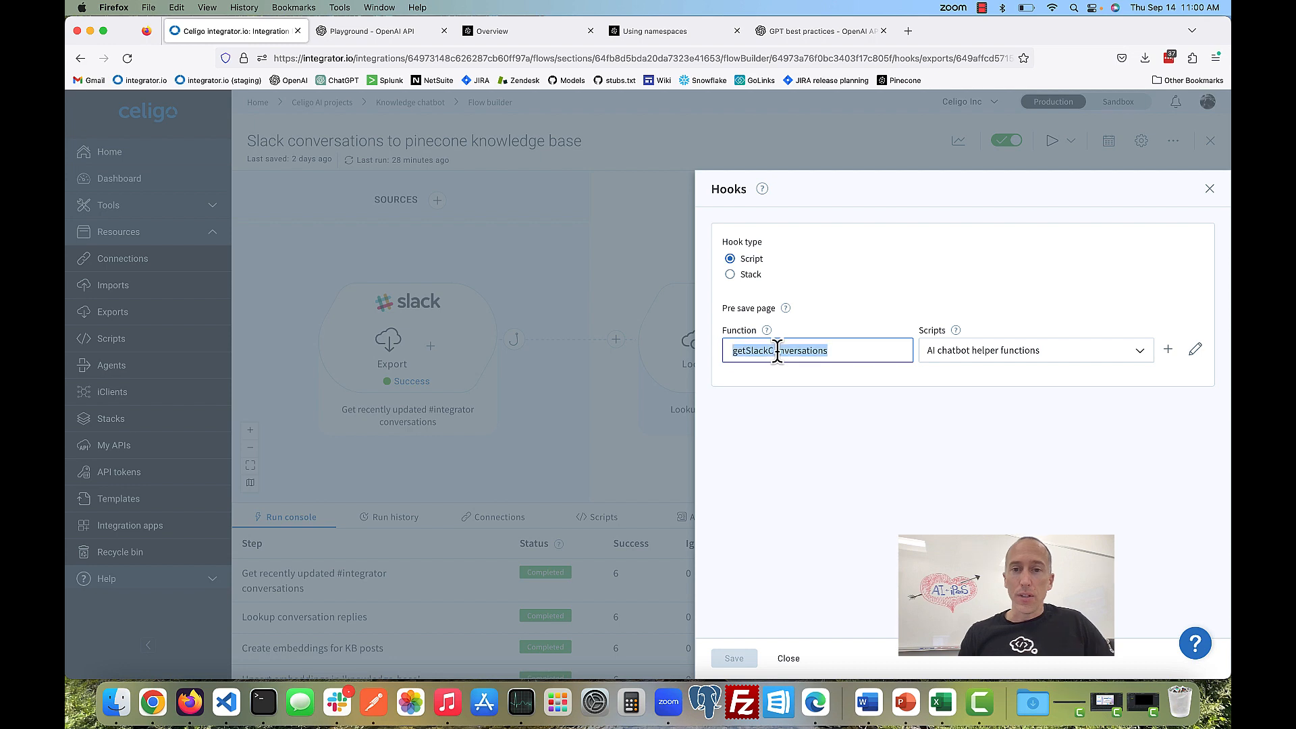
{"action": "left_click", "coordinate": [1210, 188]}
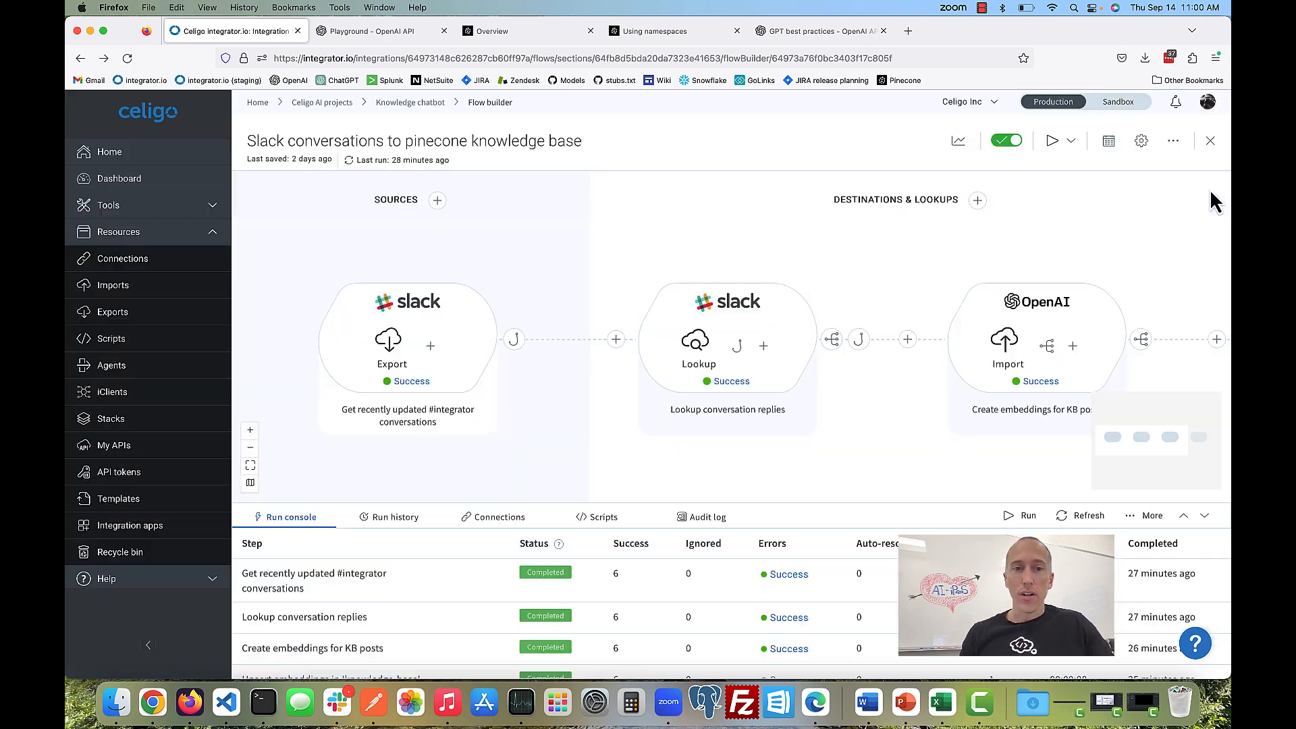
Step: Open the script behind the Slack export's pre save page hook and look for getSlackConversations with the browser's page search
{"action": "left_click", "coordinate": [513, 339]}
{"action": "left_click", "coordinate": [1196, 351]}
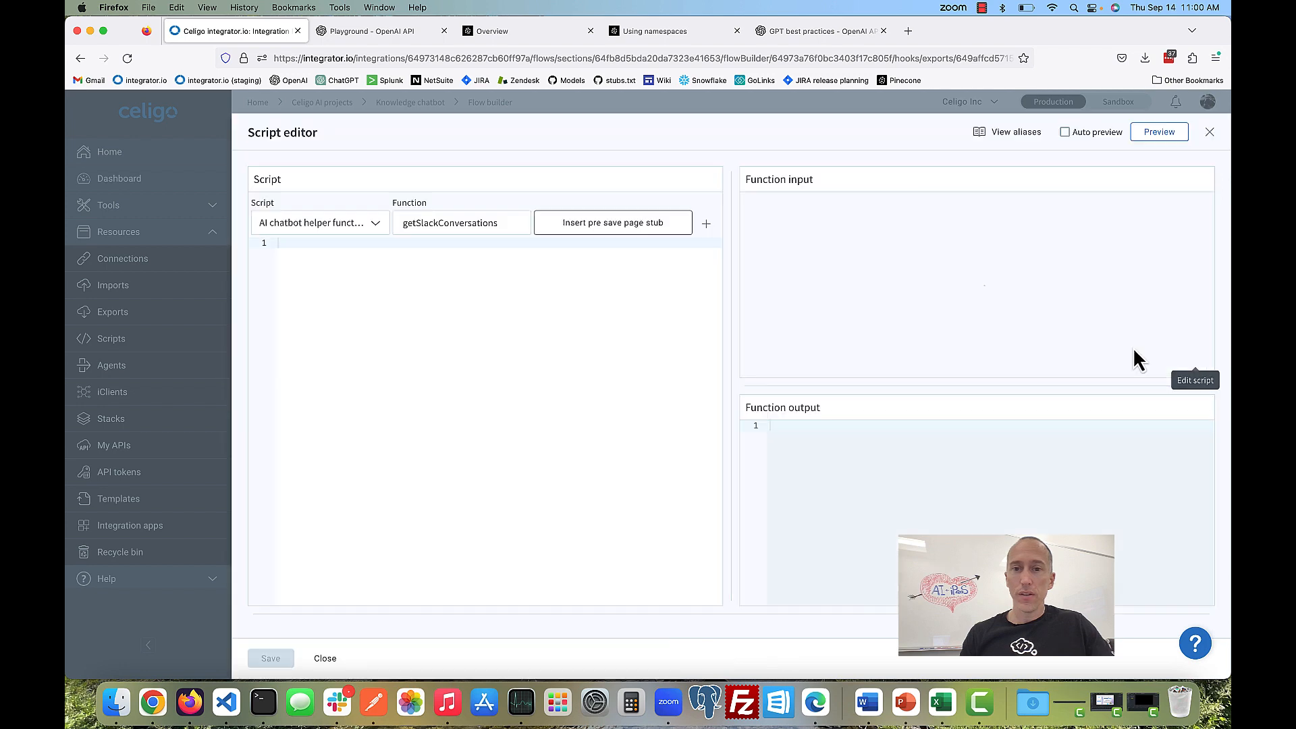
{"action": "key", "text": "super+f"}
{"action": "key", "text": "super+v"}
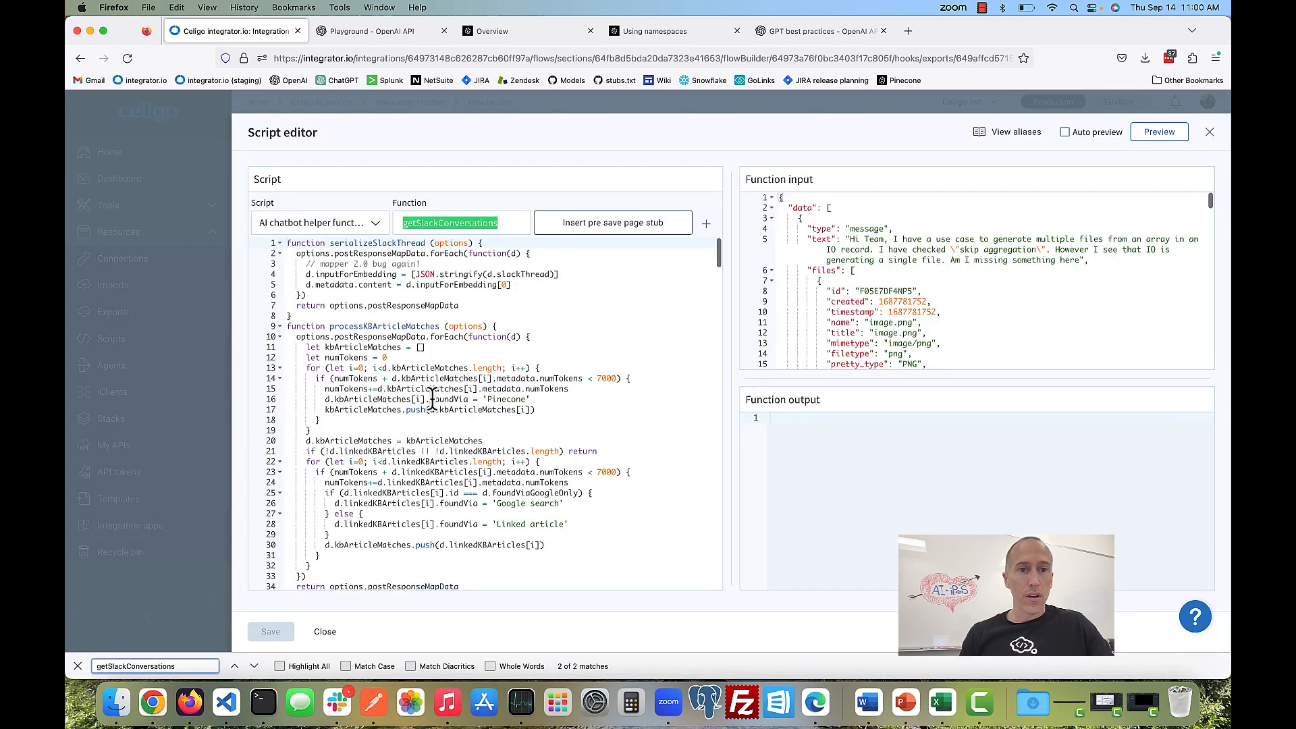
{"action": "left_click", "coordinate": [254, 666]}
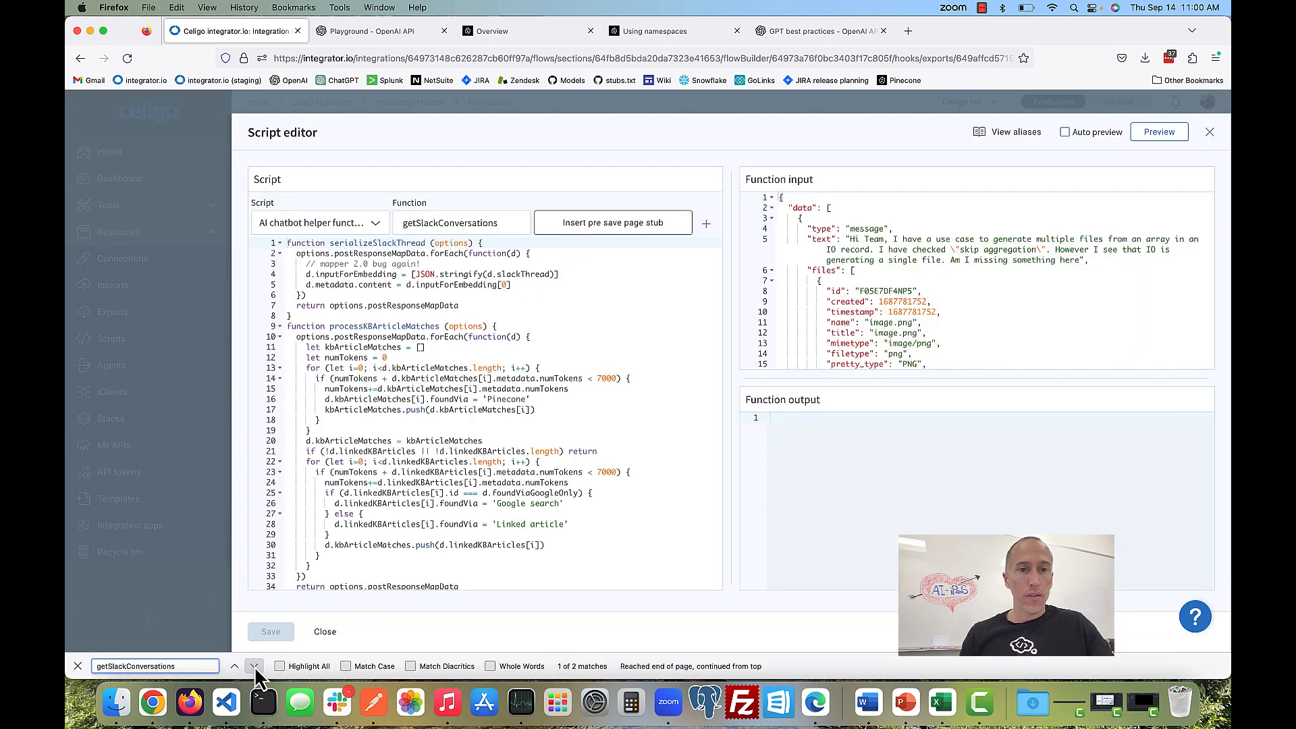
{"action": "scroll", "coordinate": [415, 450], "scroll_direction": "down", "scroll_amount": 1}
{"action": "scroll", "coordinate": [417, 448], "scroll_direction": "up", "scroll_amount": 1}
{"action": "left_click", "coordinate": [254, 666]}
{"action": "left_click", "coordinate": [253, 667]}
{"action": "scroll", "coordinate": [351, 483], "scroll_direction": "down", "scroll_amount": 10}
{"action": "scroll", "coordinate": [351, 483], "scroll_direction": "down", "scroll_amount": 10}
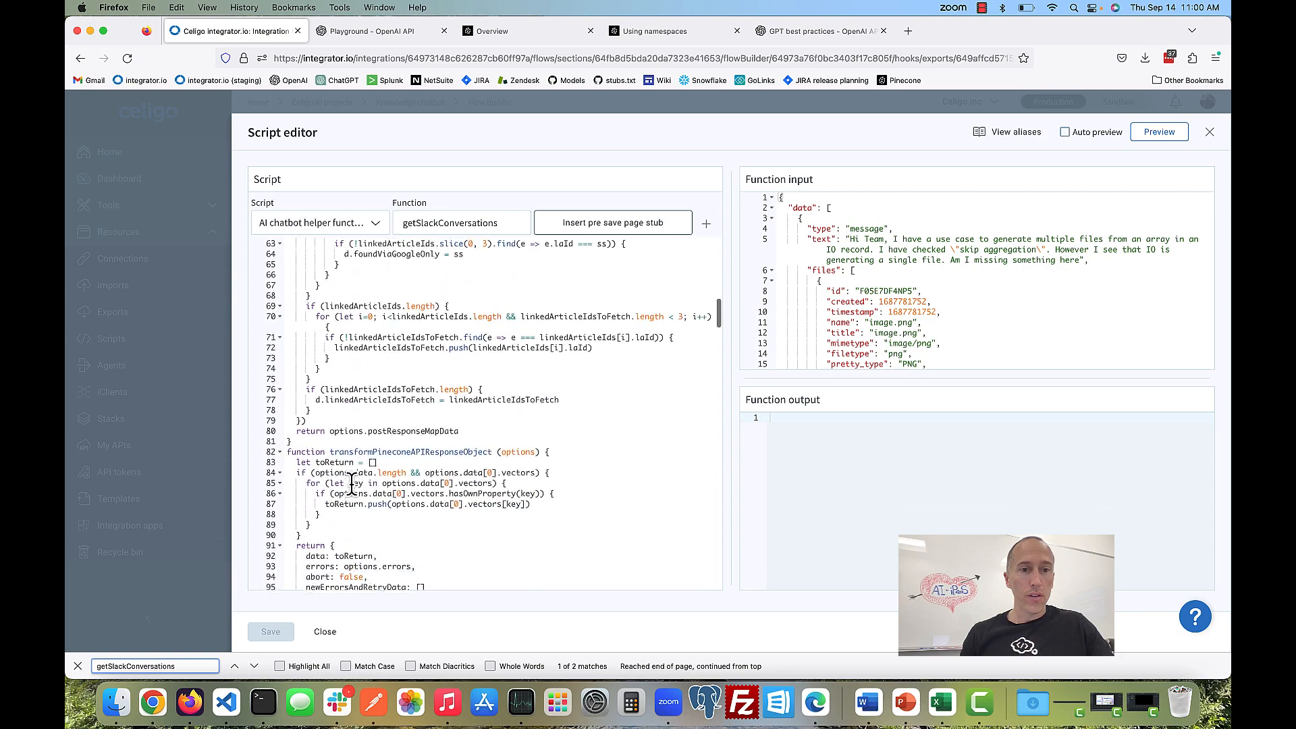
{"action": "scroll", "coordinate": [351, 483], "scroll_direction": "up", "scroll_amount": 1}
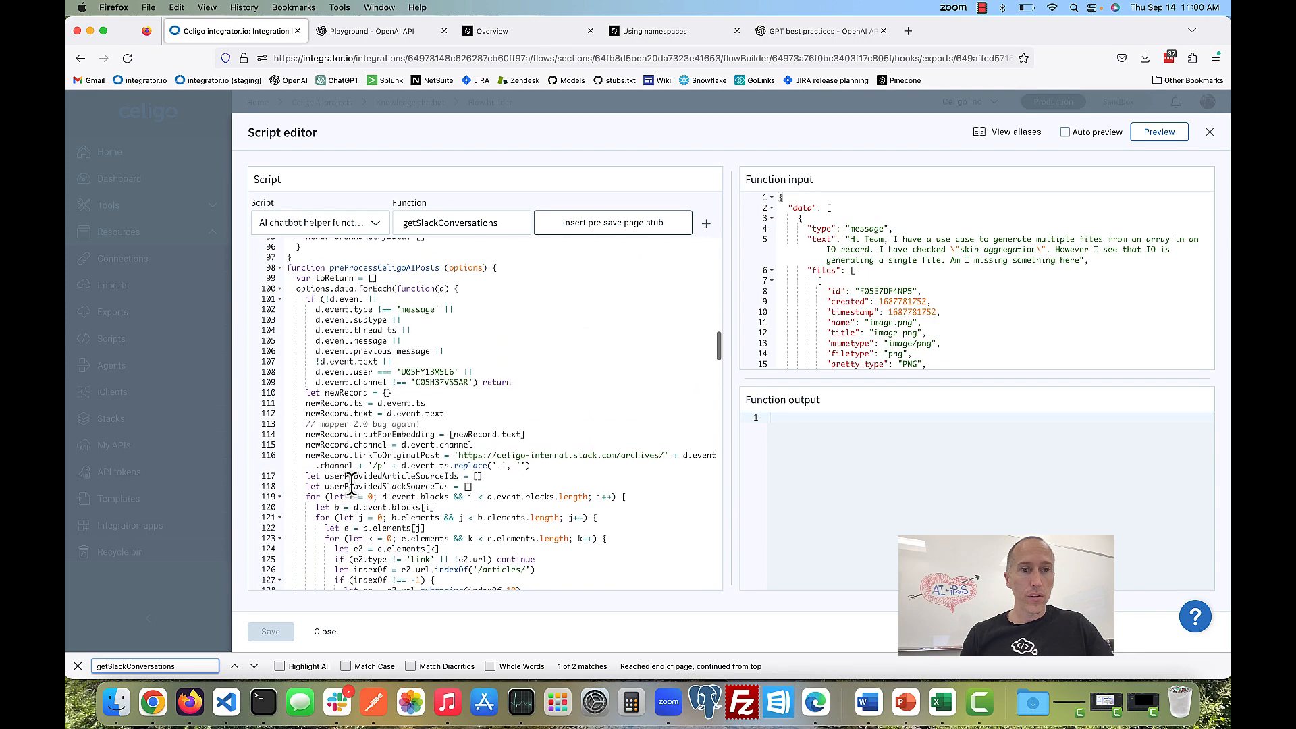
Step: Search within the script code for getSlackConversations, review that function, and return to the flow builder
{"action": "left_click", "coordinate": [351, 484]}
{"action": "key", "text": "super+f"}
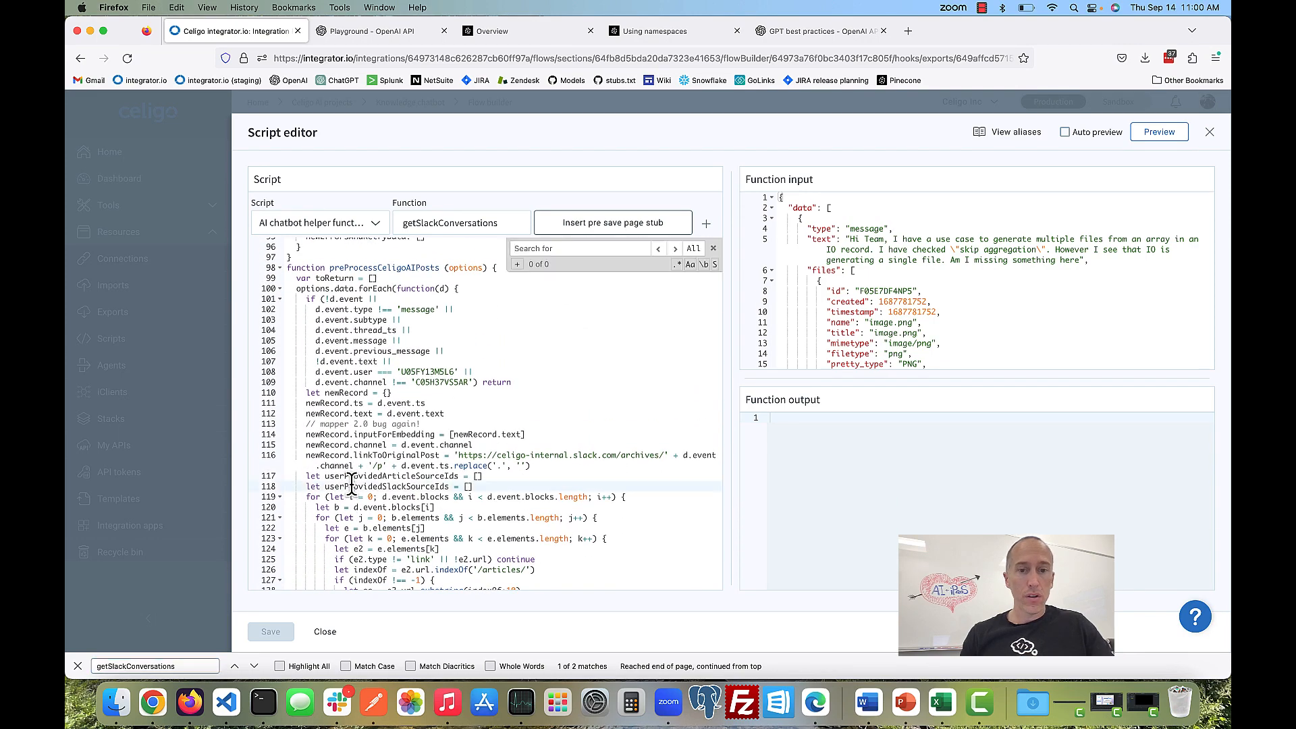
{"action": "key", "text": "super+v"}
{"action": "scroll", "coordinate": [398, 443], "scroll_direction": "down", "scroll_amount": 3}
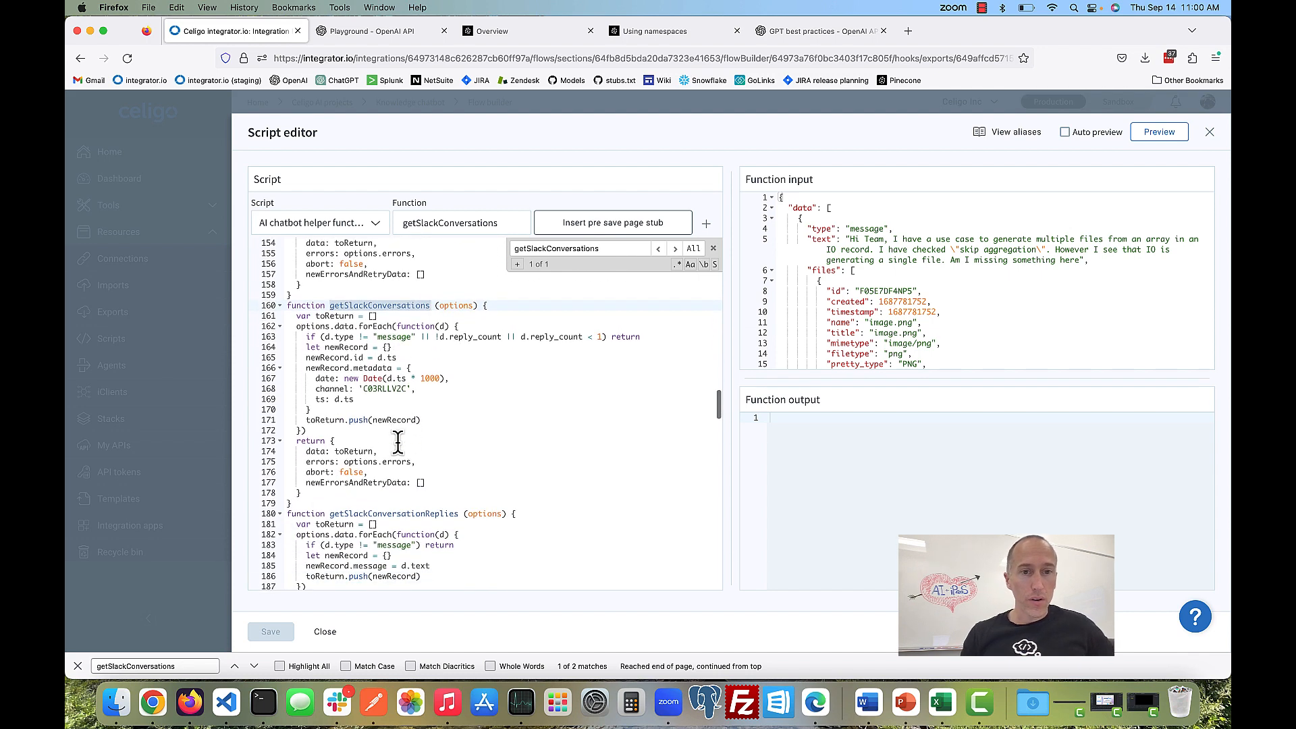
{"action": "scroll", "coordinate": [381, 348], "scroll_direction": "down", "scroll_amount": 1}
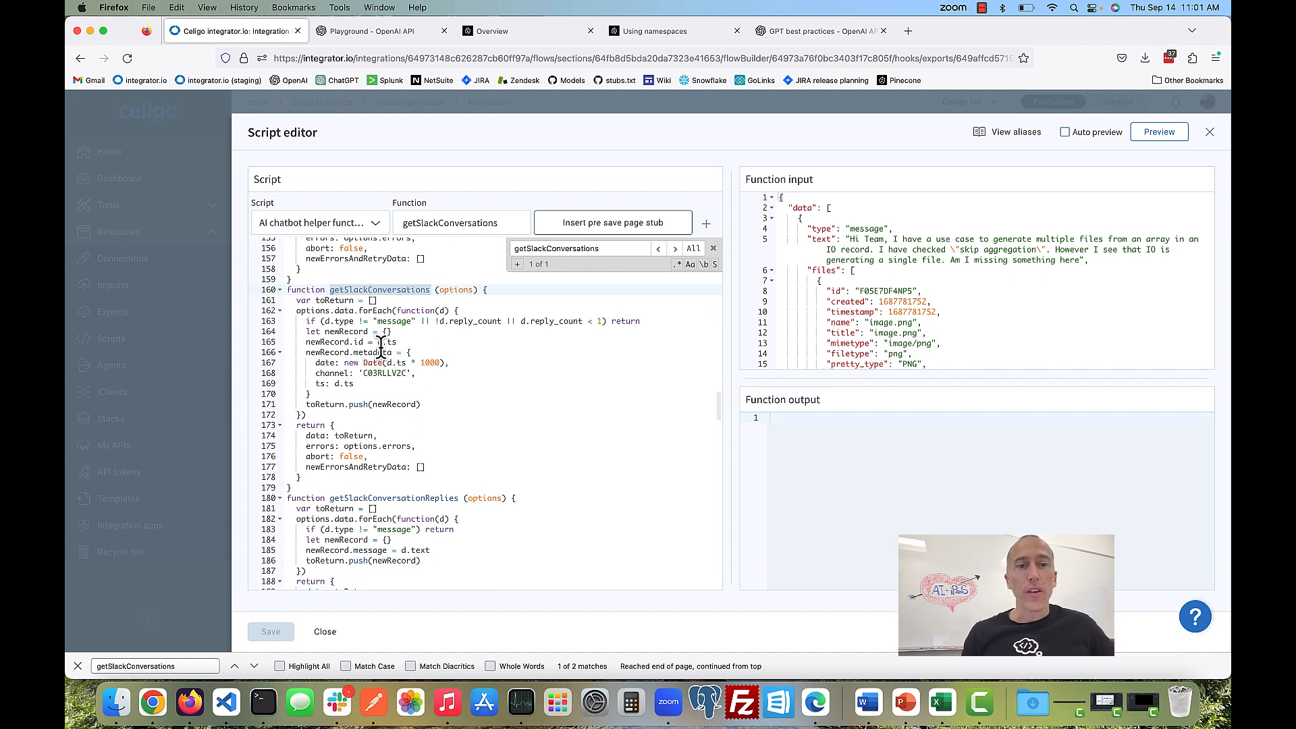
{"action": "scroll", "coordinate": [381, 348], "scroll_direction": "down", "scroll_amount": 1}
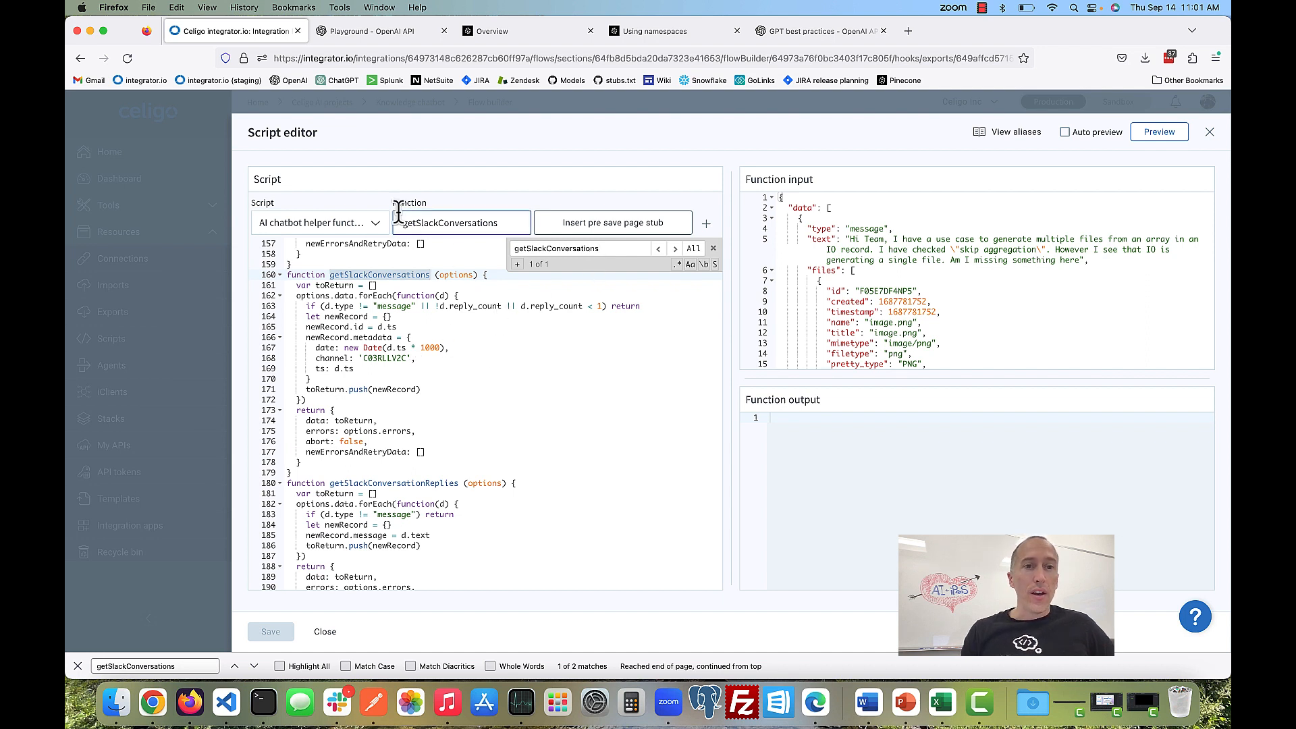
{"action": "left_click", "coordinate": [1210, 133]}
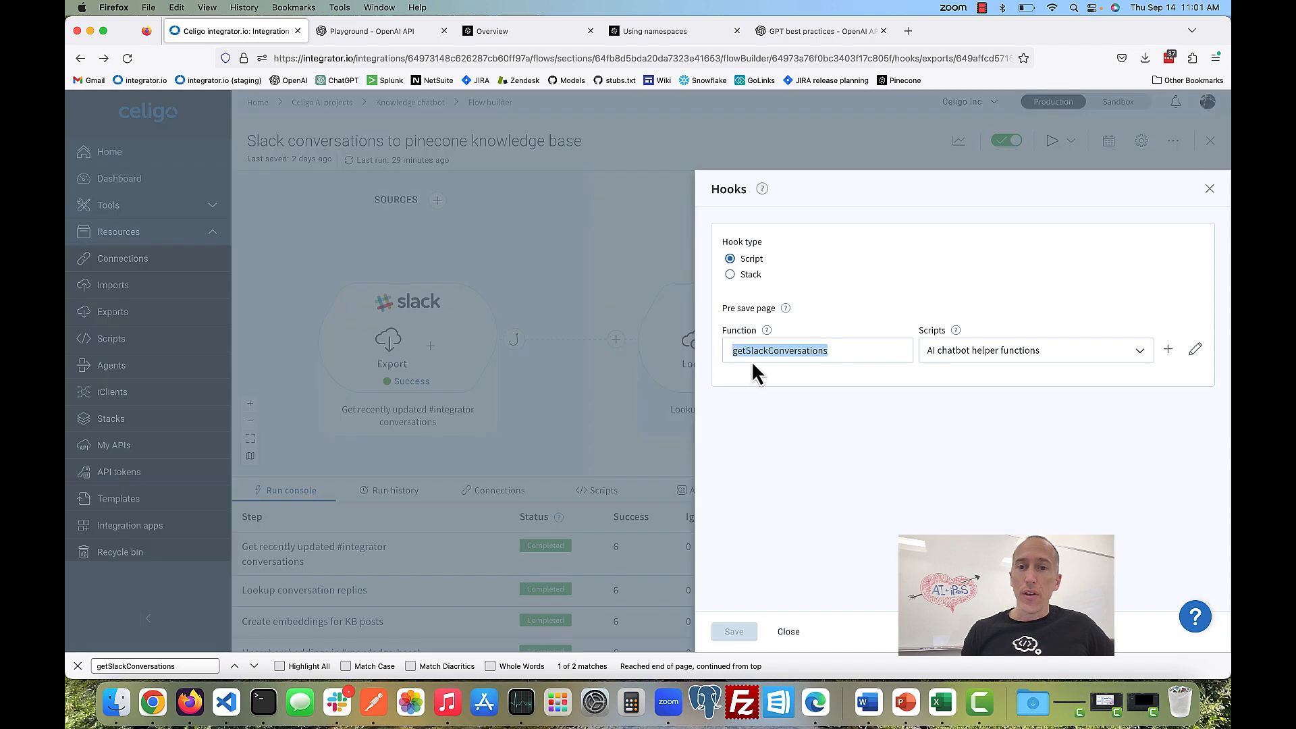
{"action": "left_click", "coordinate": [1209, 189]}
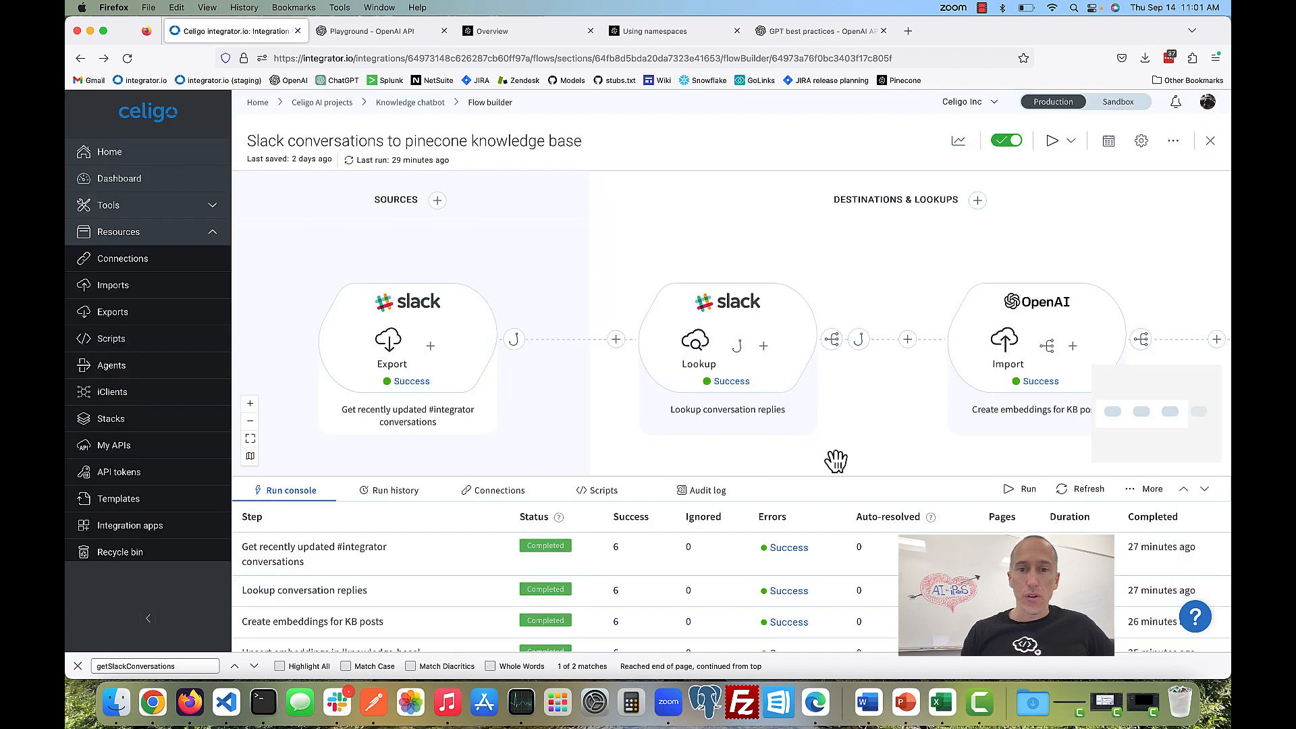
Step: Open the Slack lookup's post response map script and examine the inputForEmbedding and JSON.stringify code in serializeSlackThread
{"action": "left_click_drag", "start_coordinate": [839, 457], "coordinate": [631, 468]}
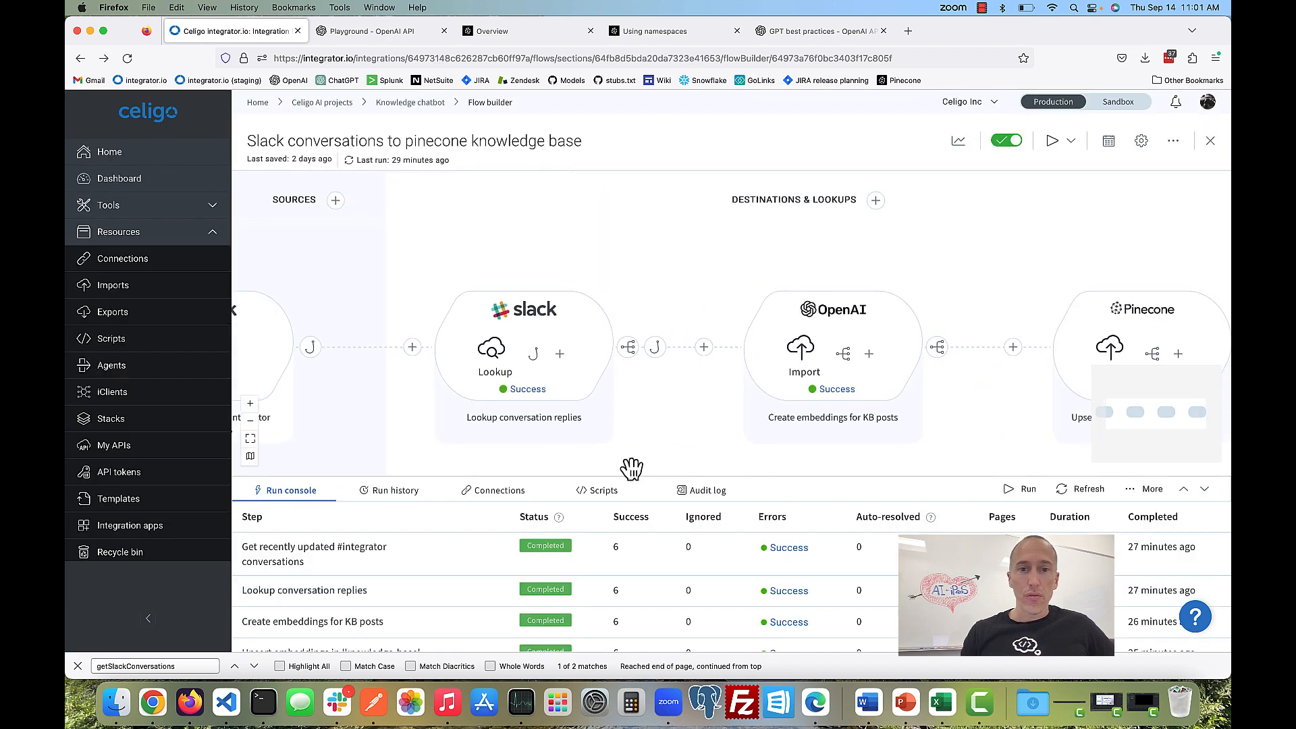
{"action": "left_click", "coordinate": [656, 349]}
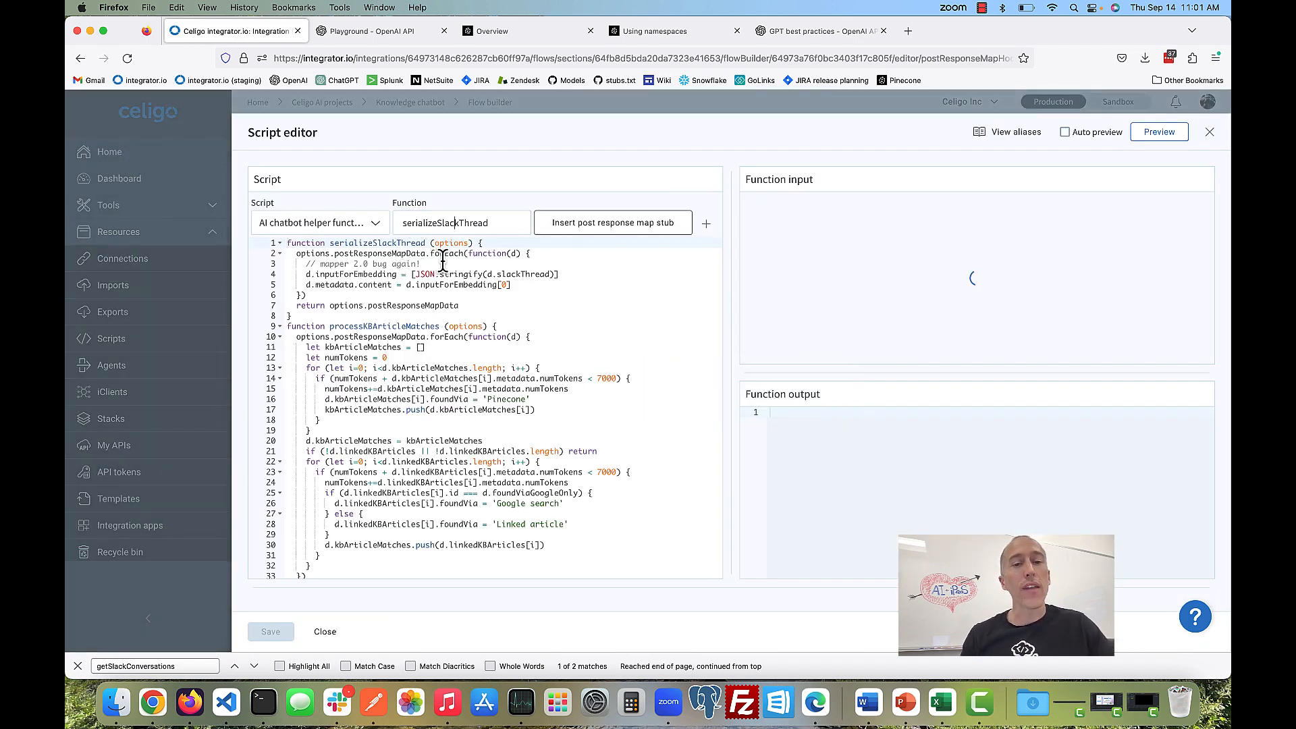
{"action": "left_click", "coordinate": [352, 252]}
{"action": "left_click", "coordinate": [349, 274]}
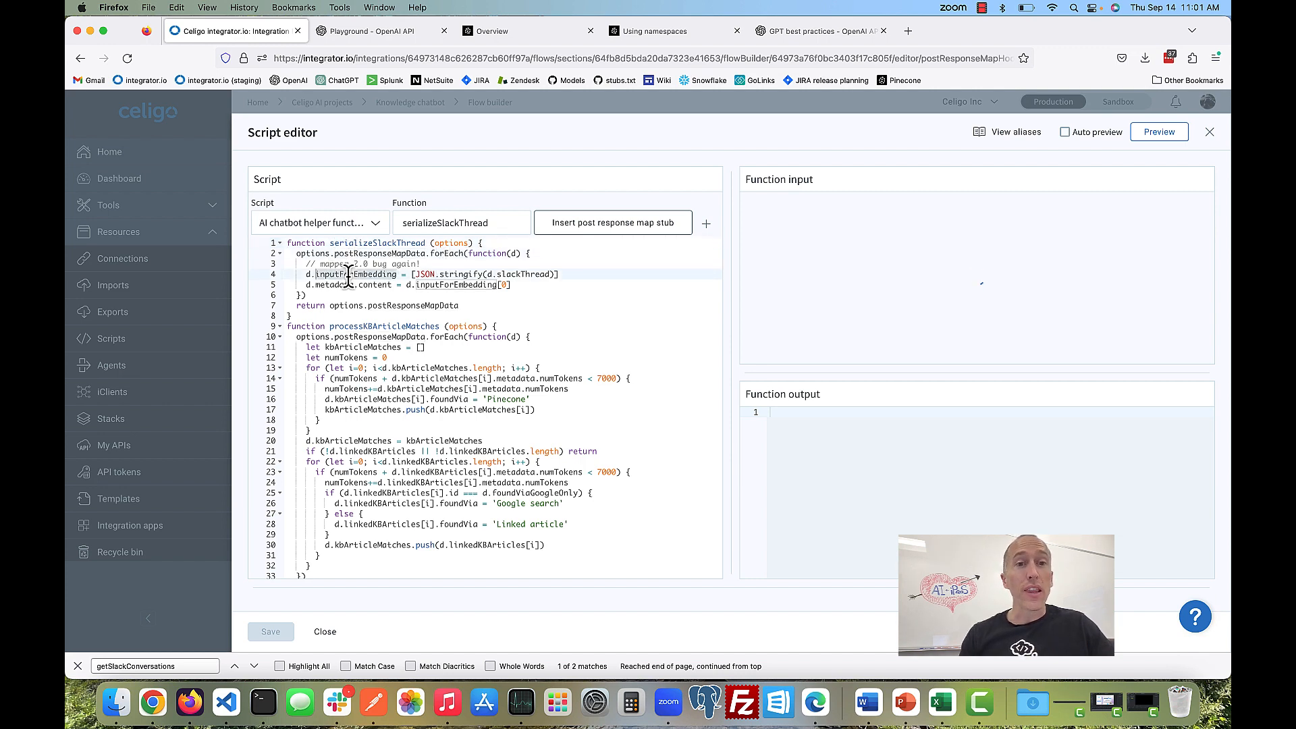
{"action": "left_click", "coordinate": [481, 274]}
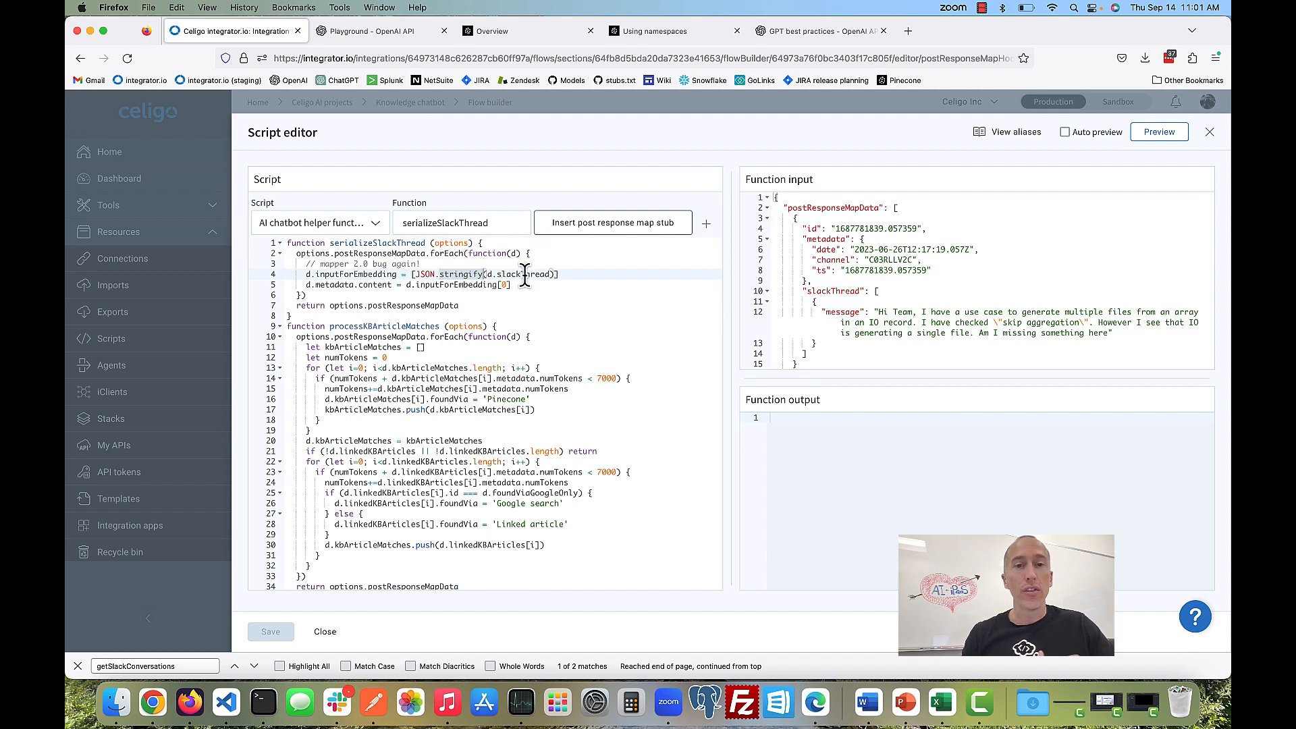
Step: Preview the serializeSlackThread function, examine the content and inputForEmbedding fields in its output, and close the script editor
{"action": "left_click", "coordinate": [1163, 134]}
{"action": "scroll", "coordinate": [890, 491], "scroll_direction": "down", "scroll_amount": 3}
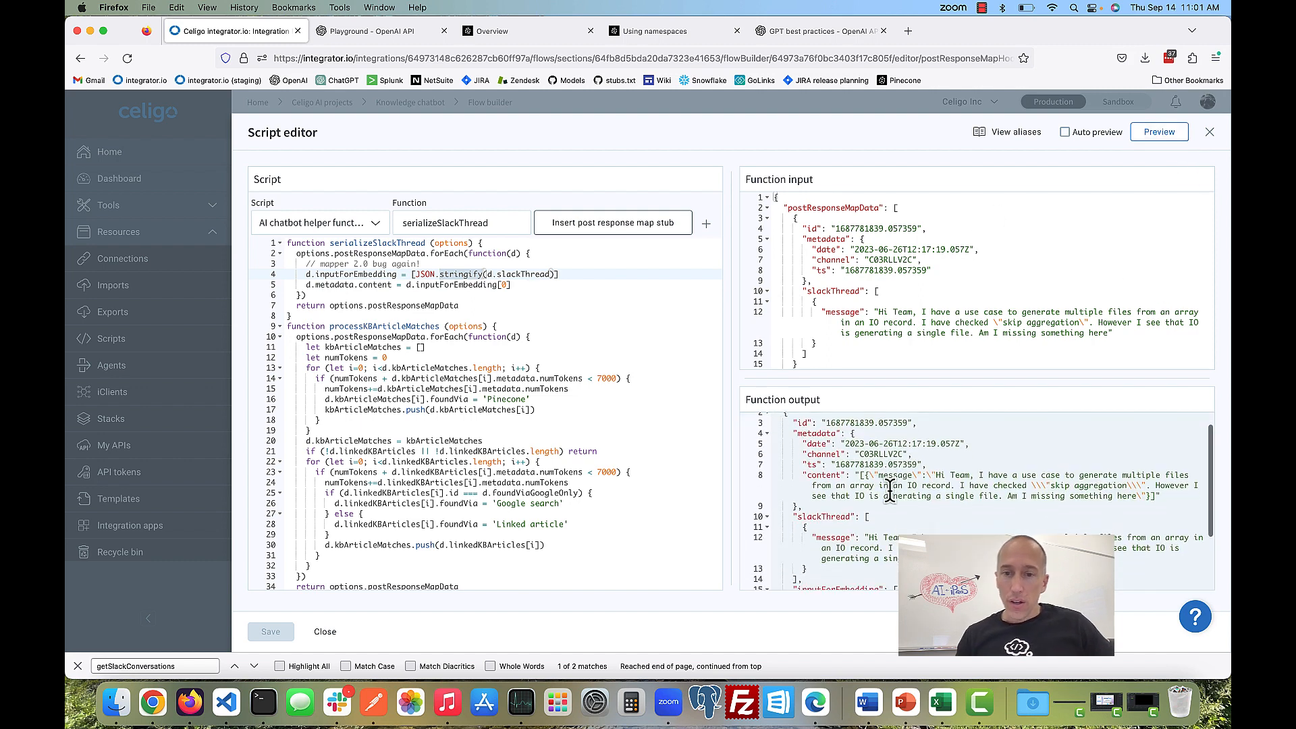
{"action": "scroll", "coordinate": [890, 490], "scroll_direction": "down", "scroll_amount": 2}
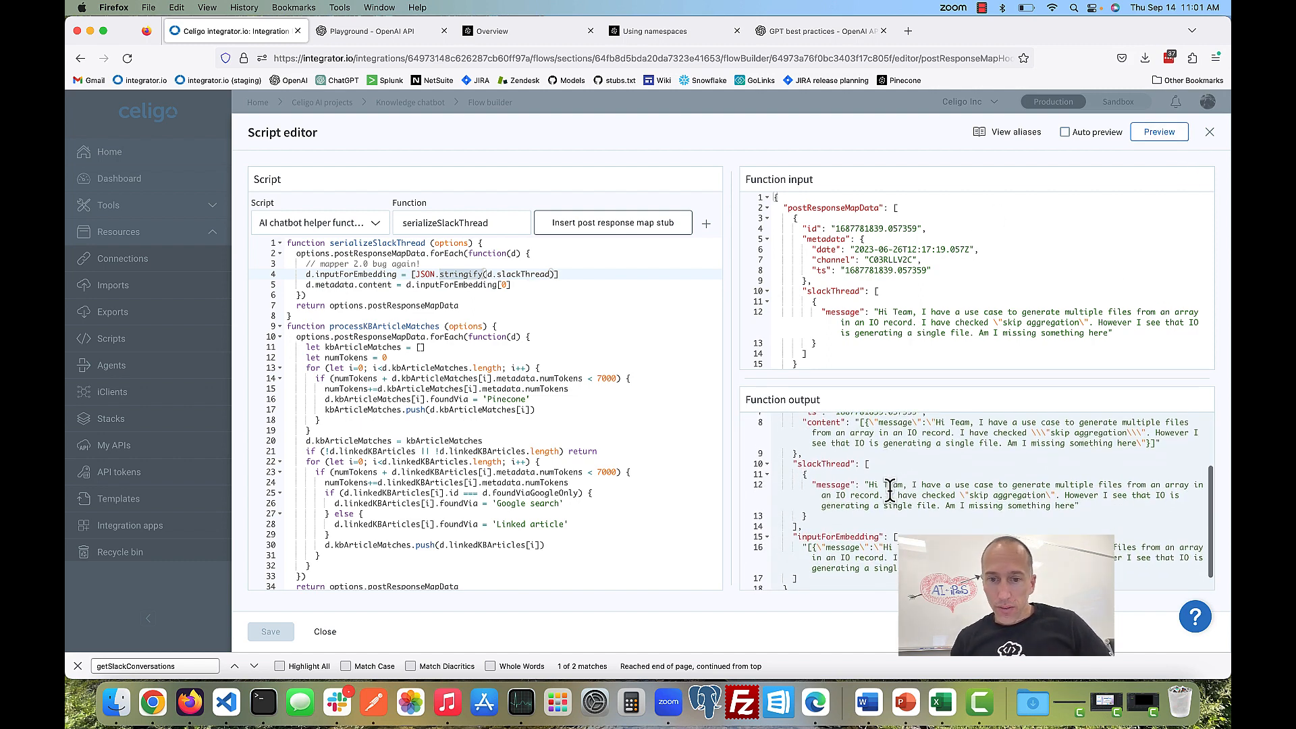
{"action": "left_click", "coordinate": [802, 532]}
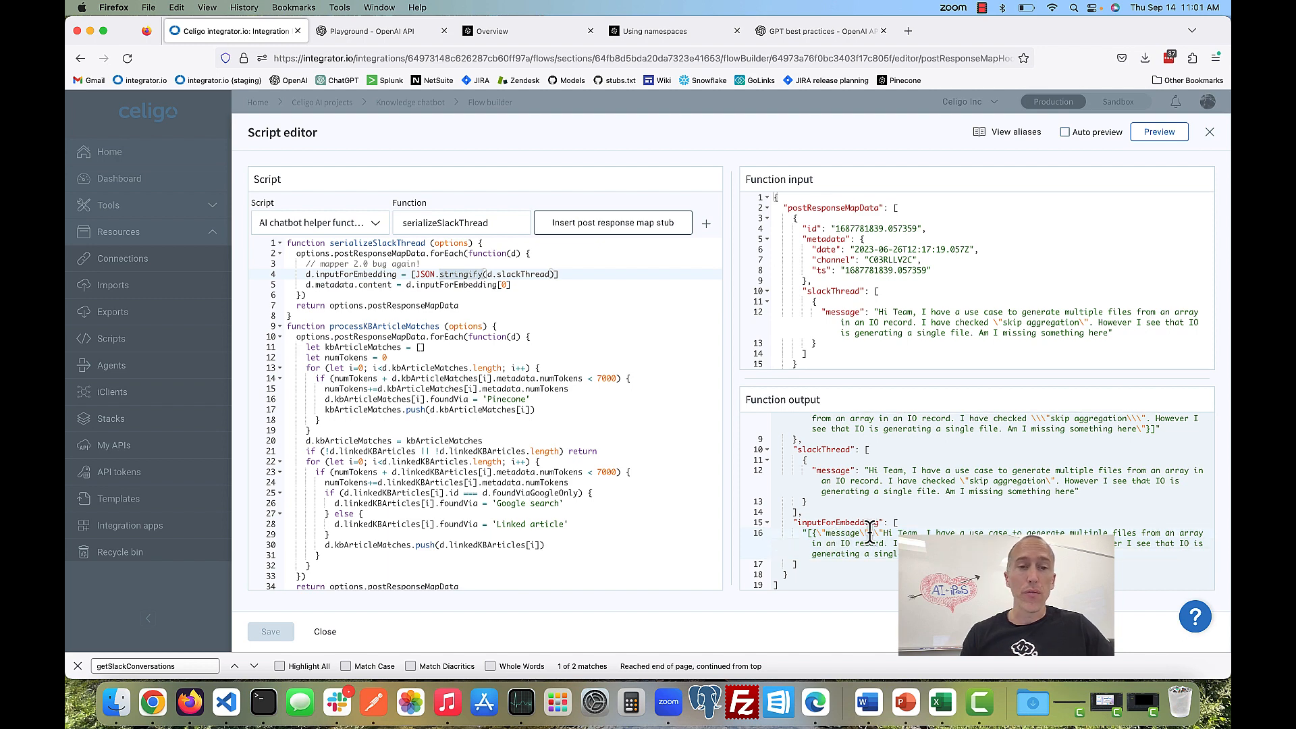
{"action": "left_click", "coordinate": [870, 532]}
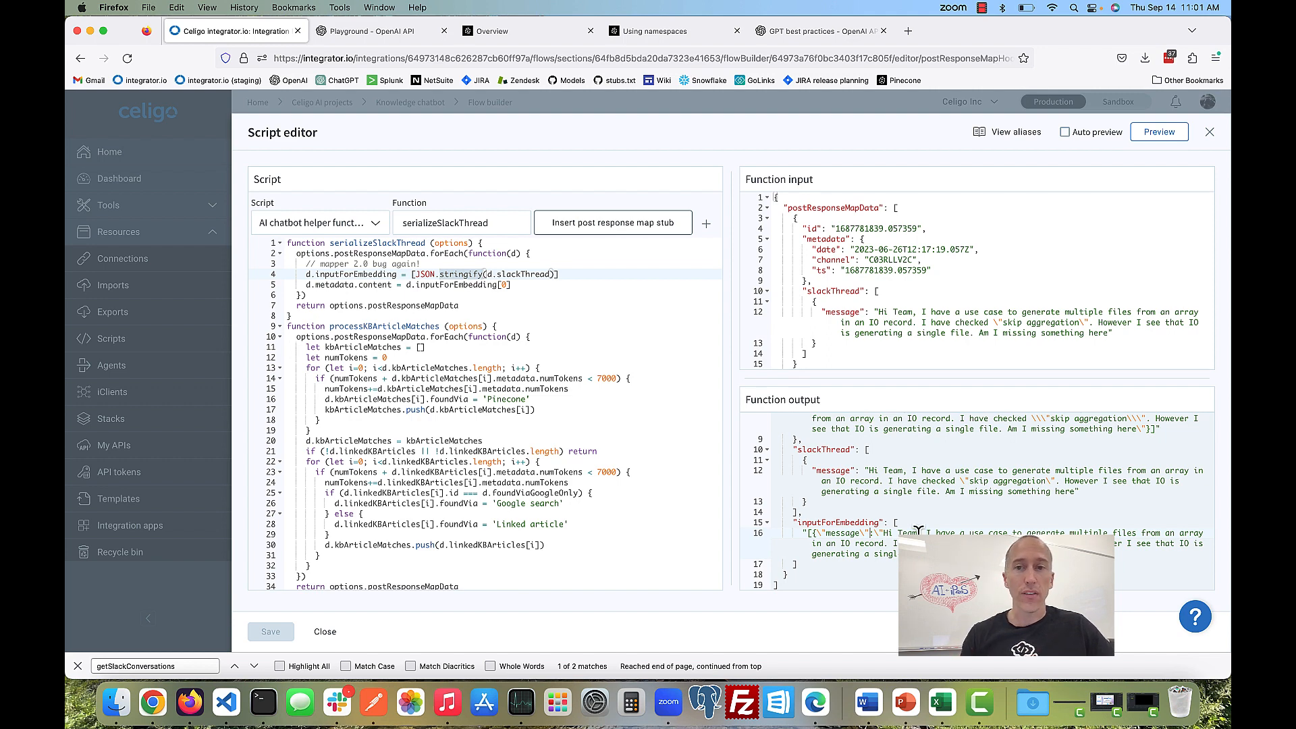
{"action": "left_click", "coordinate": [1209, 133]}
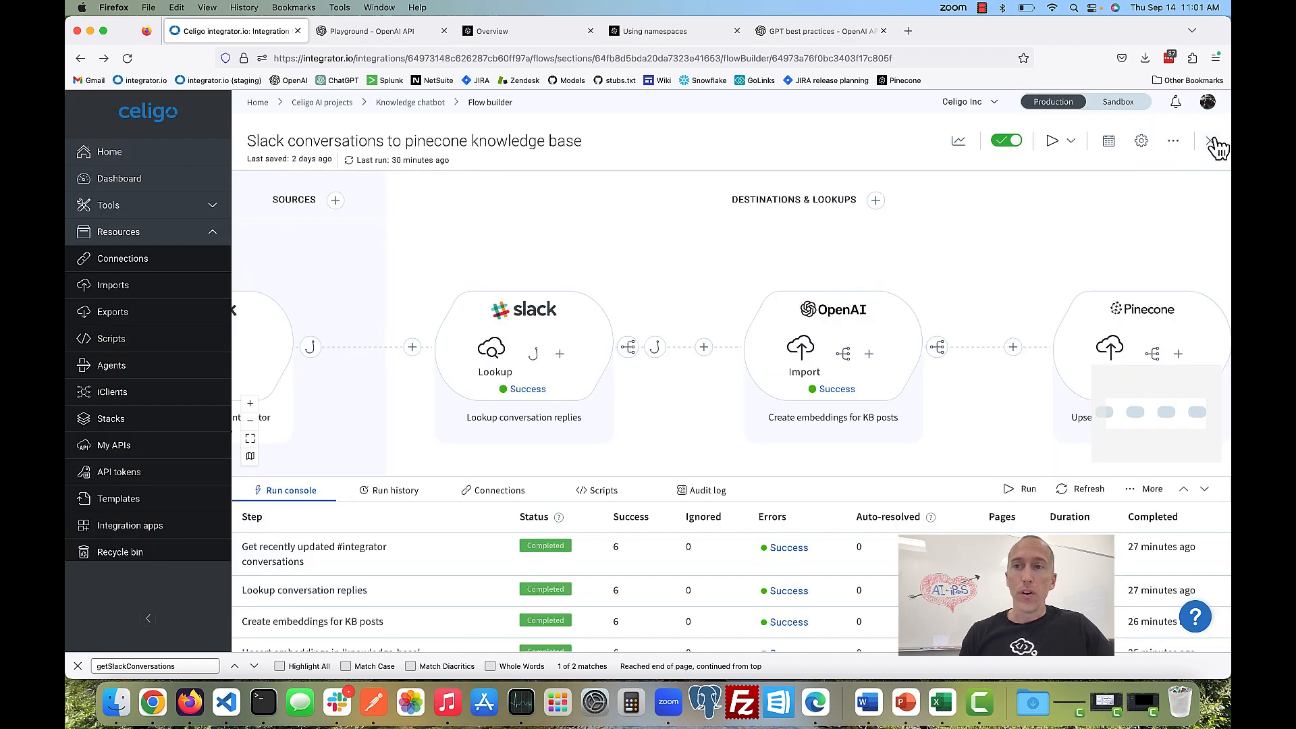
Step: Switch to the "Auto respond to slack posts with an AI generated answer" flow and dismiss the browser's page search
{"action": "left_click", "coordinate": [1212, 142]}
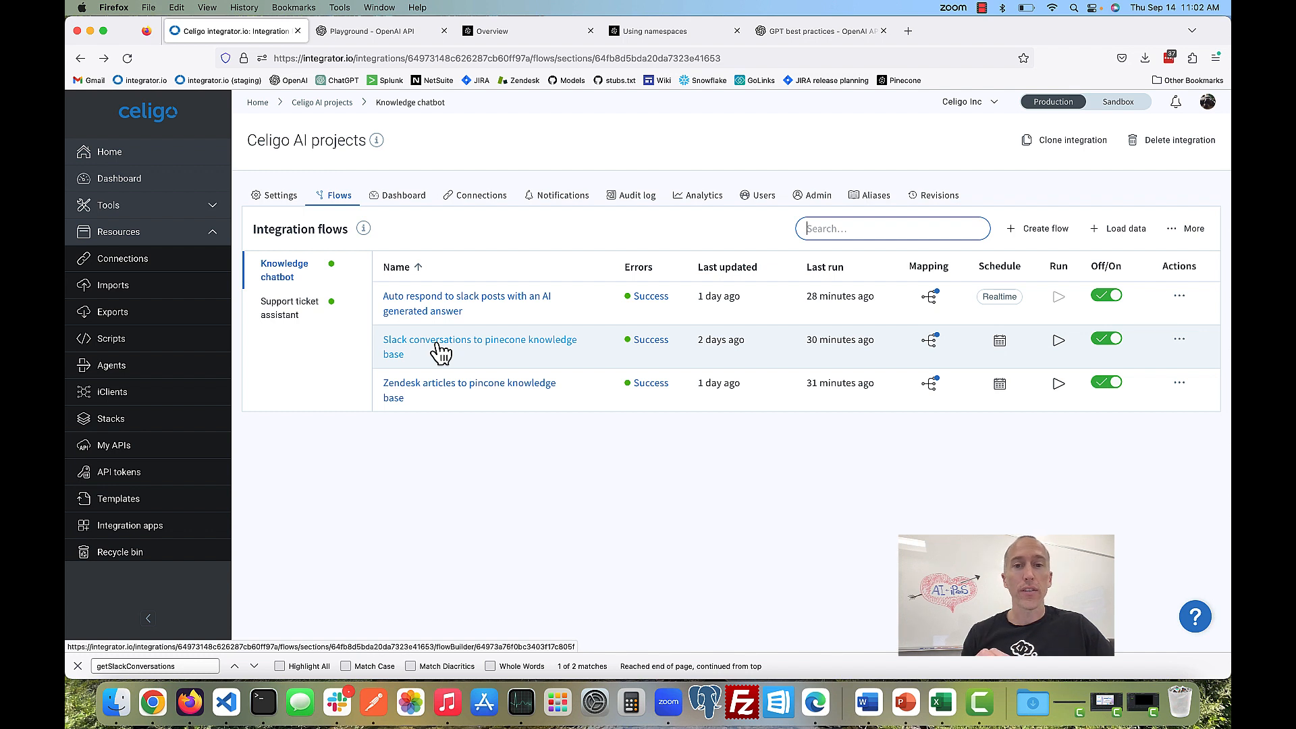
{"action": "left_click", "coordinate": [430, 302]}
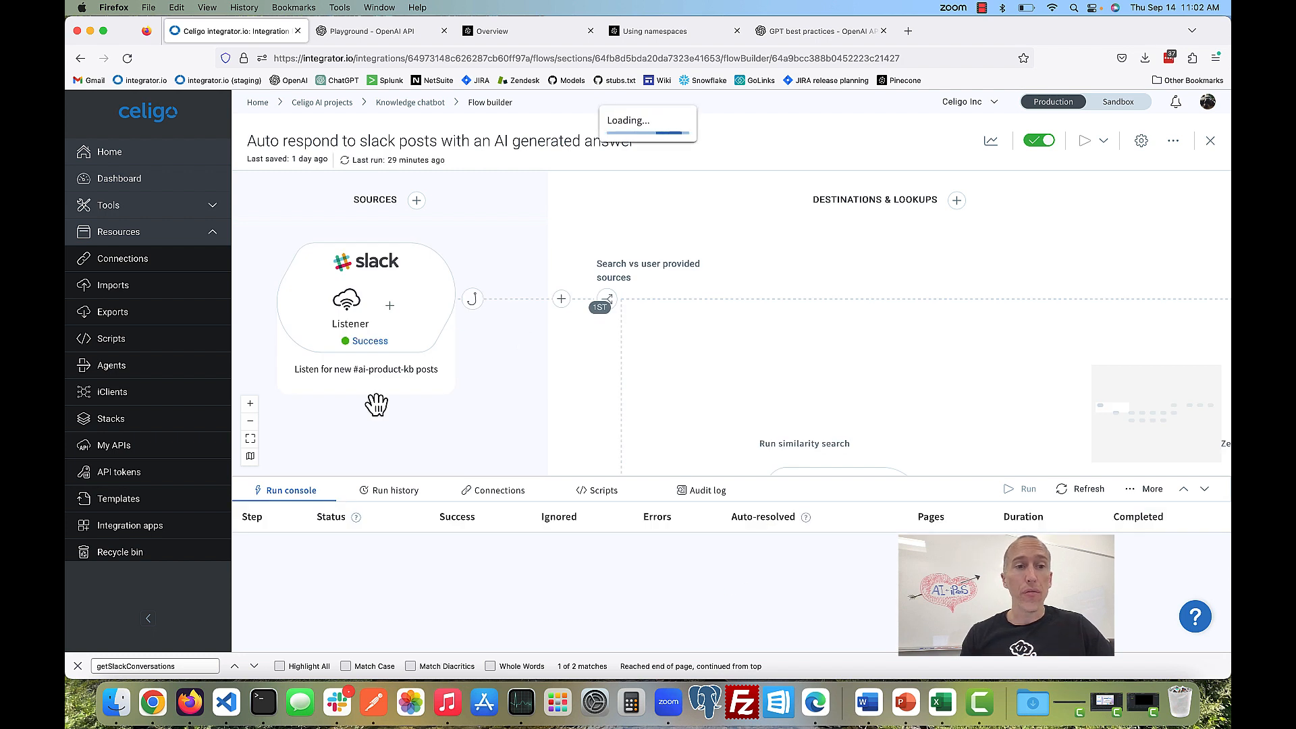
{"action": "left_click", "coordinate": [250, 421]}
{"action": "left_click", "coordinate": [250, 421]}
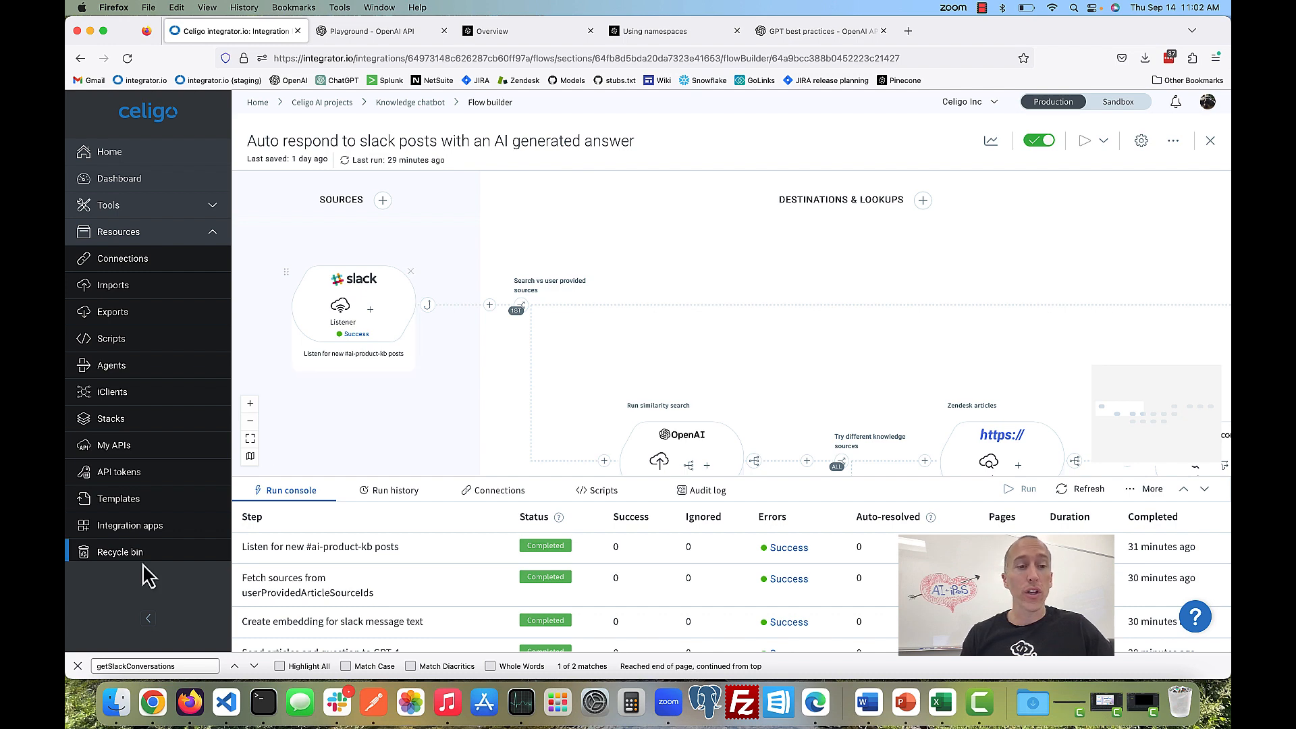
{"action": "left_click", "coordinate": [78, 666]}
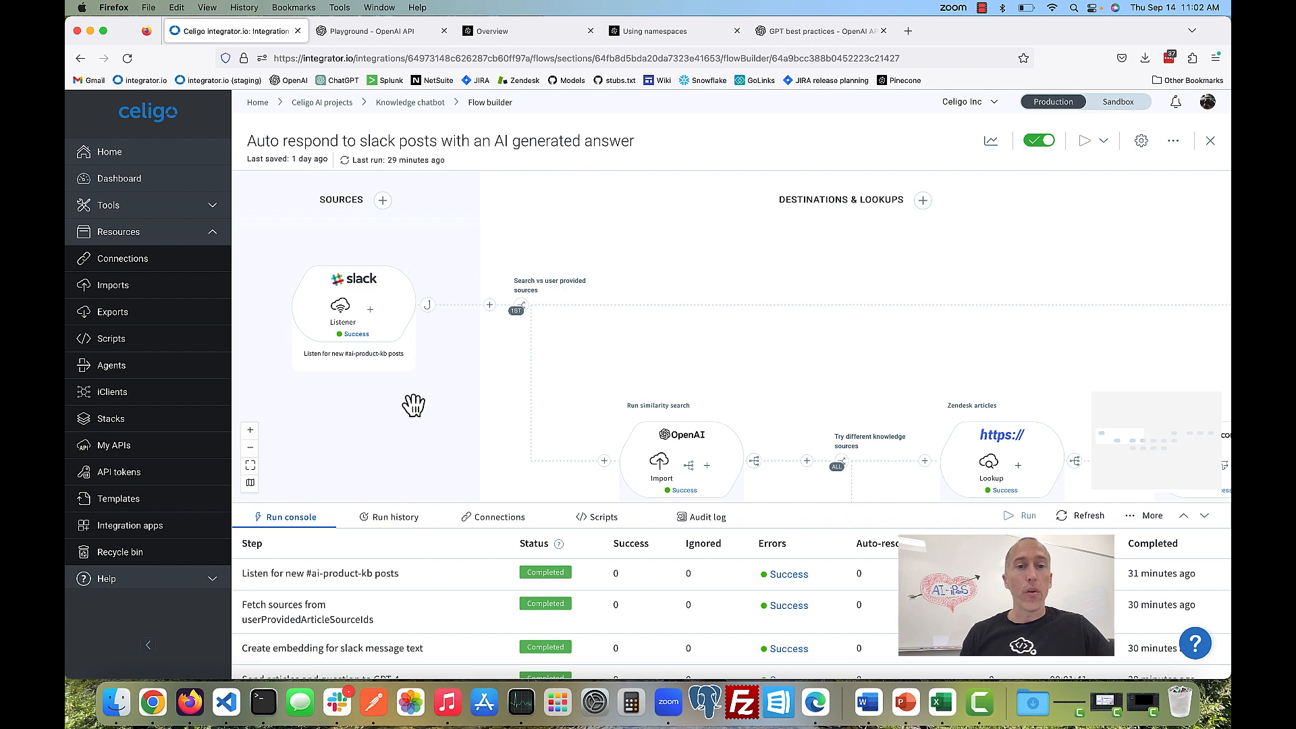
Step: Copy the function name preProcessCeligoAIPosts from the Slack listener's pre save page hook, and close the hook settings
{"action": "scroll", "coordinate": [368, 404], "scroll_direction": "right", "scroll_amount": 3}
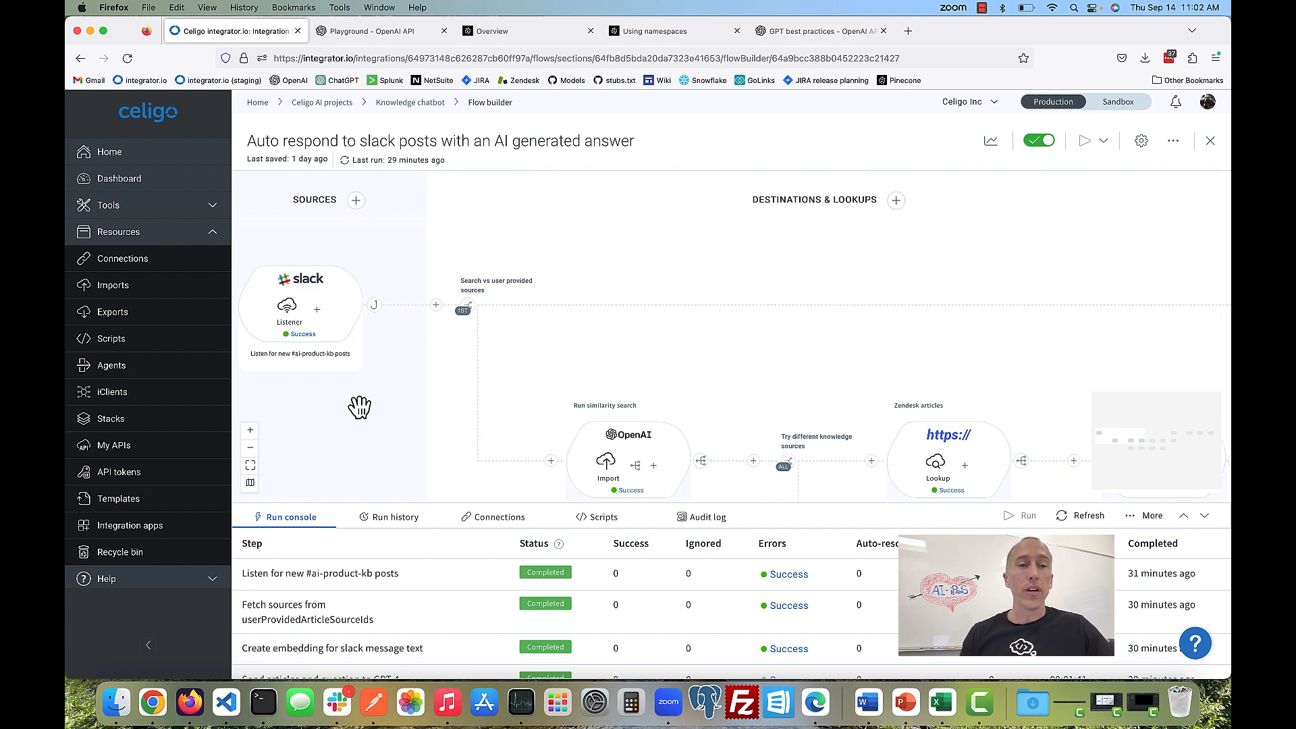
{"action": "left_click", "coordinate": [374, 305]}
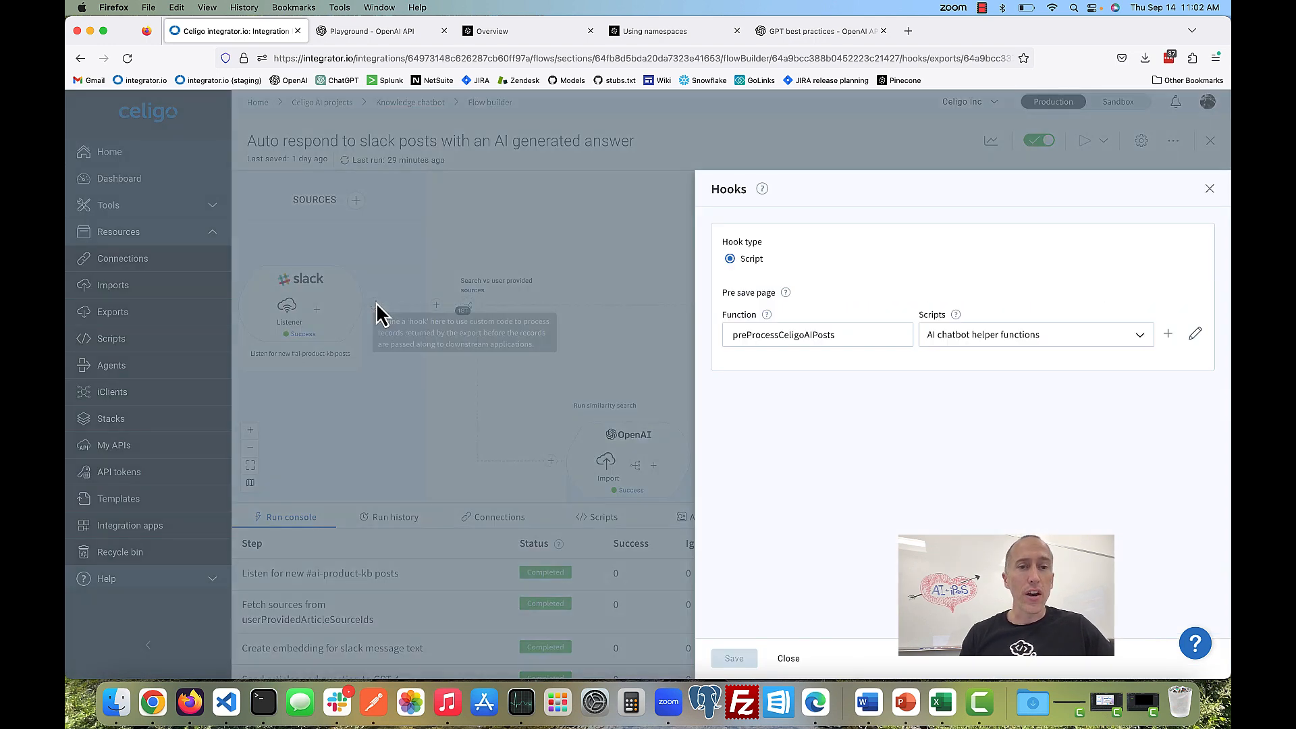
{"action": "double_click", "coordinate": [770, 334]}
{"action": "key", "text": "cmd+c"}
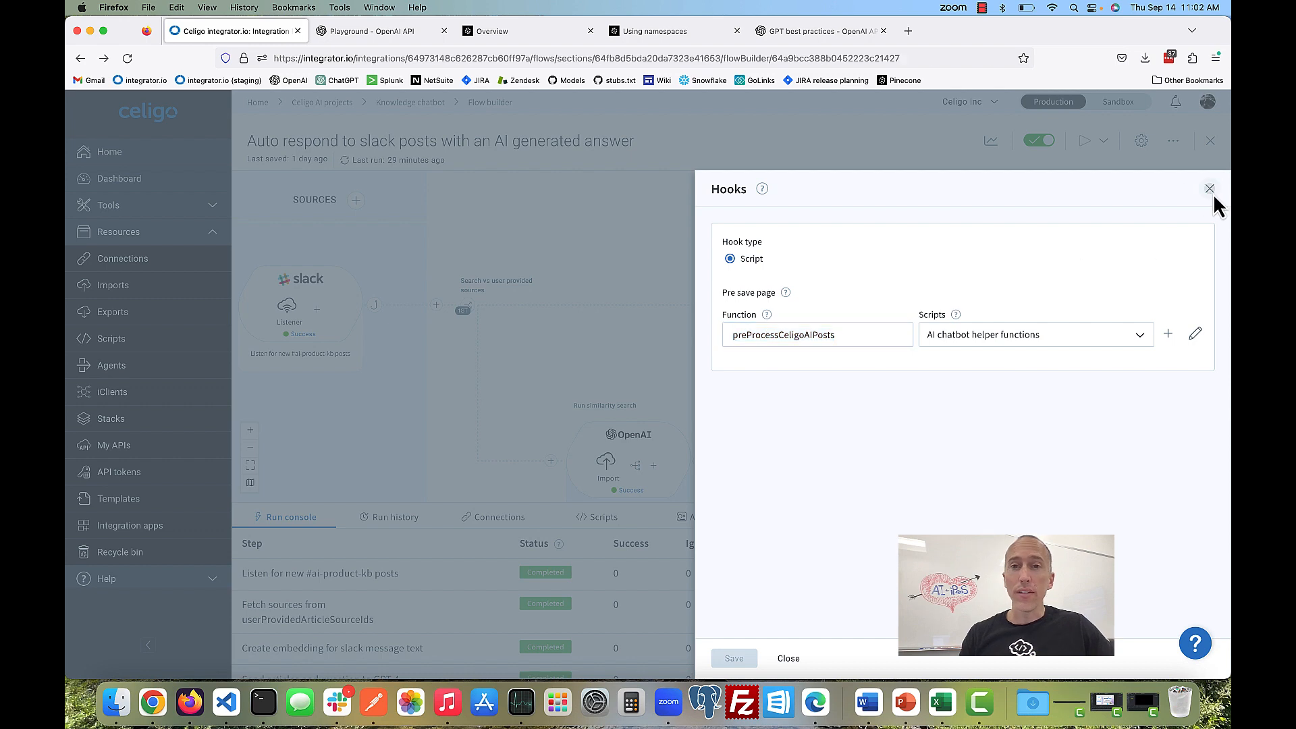
{"action": "left_click", "coordinate": [1208, 190]}
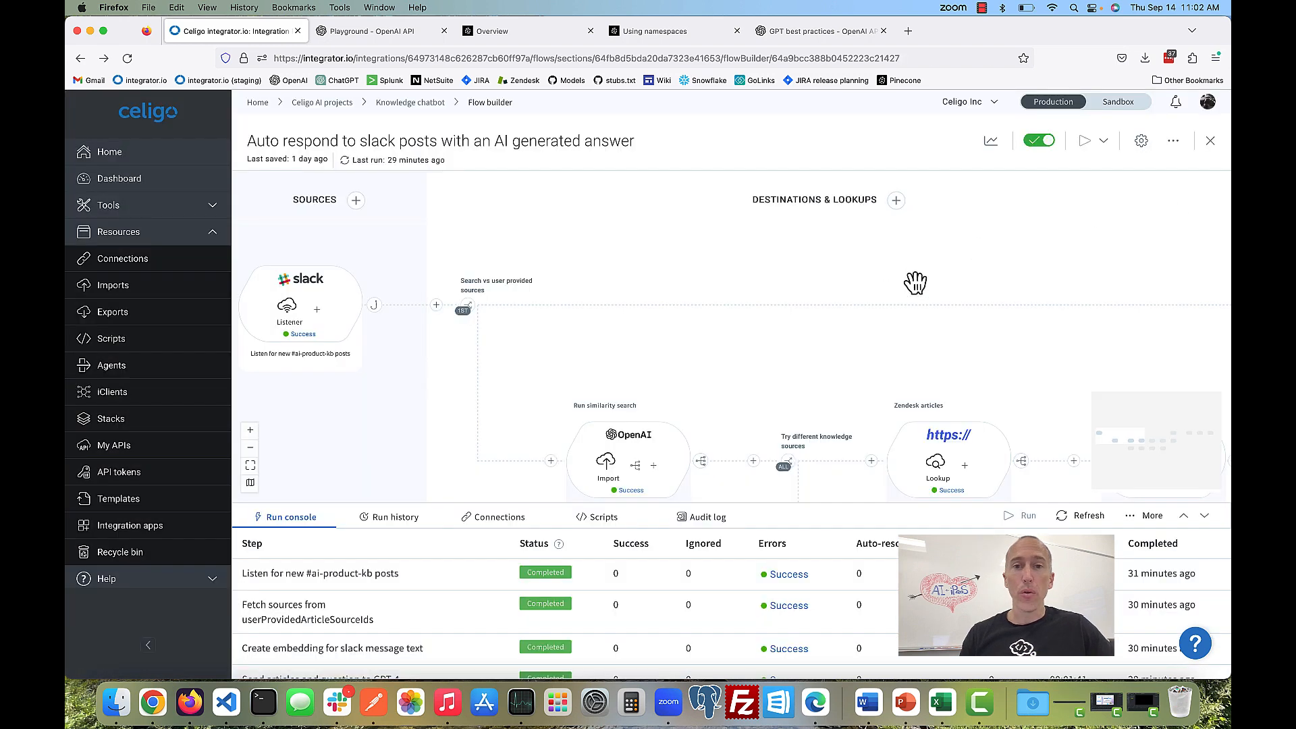
Step: Open the Slack listener's hook script and search its code for preProcessCeligoAIPosts
{"action": "left_click", "coordinate": [373, 308]}
{"action": "left_click", "coordinate": [1196, 333]}
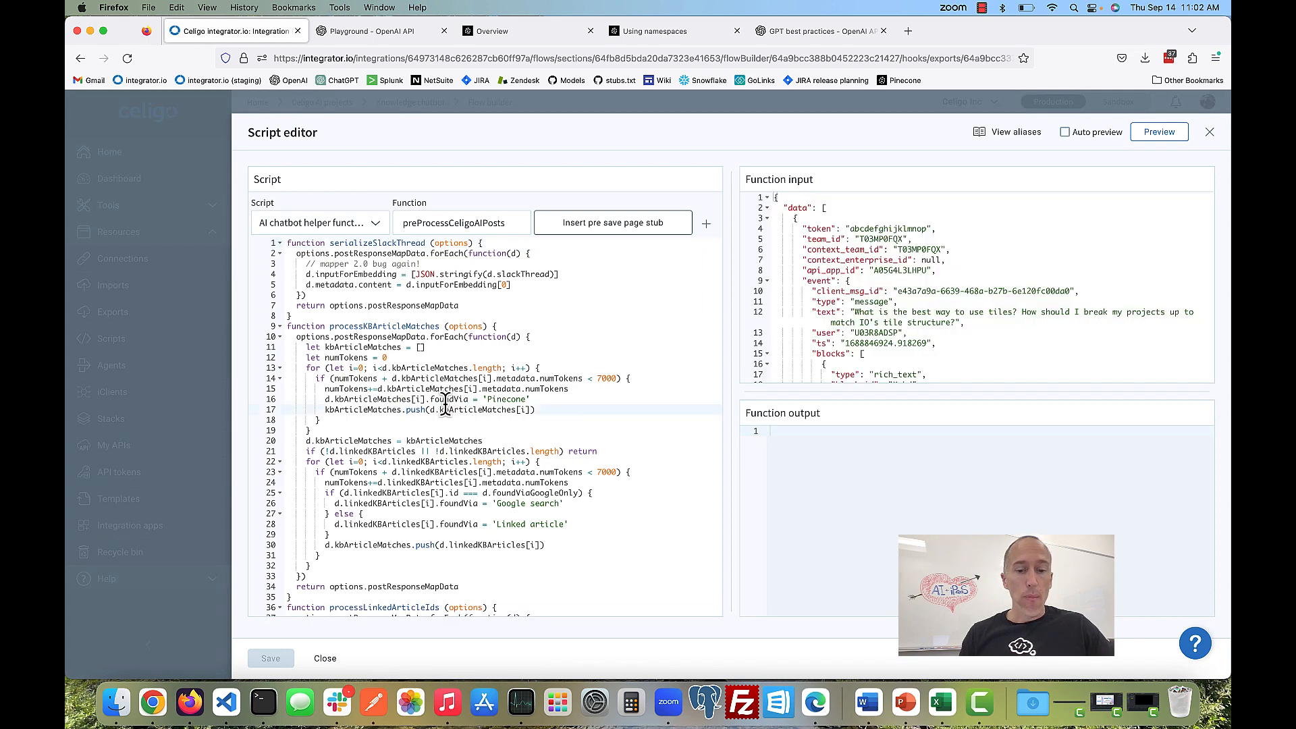
{"action": "key", "text": "cmd+f"}
{"action": "key", "text": "cmd+v"}
{"action": "scroll", "coordinate": [439, 400], "scroll_direction": "down", "scroll_amount": 2}
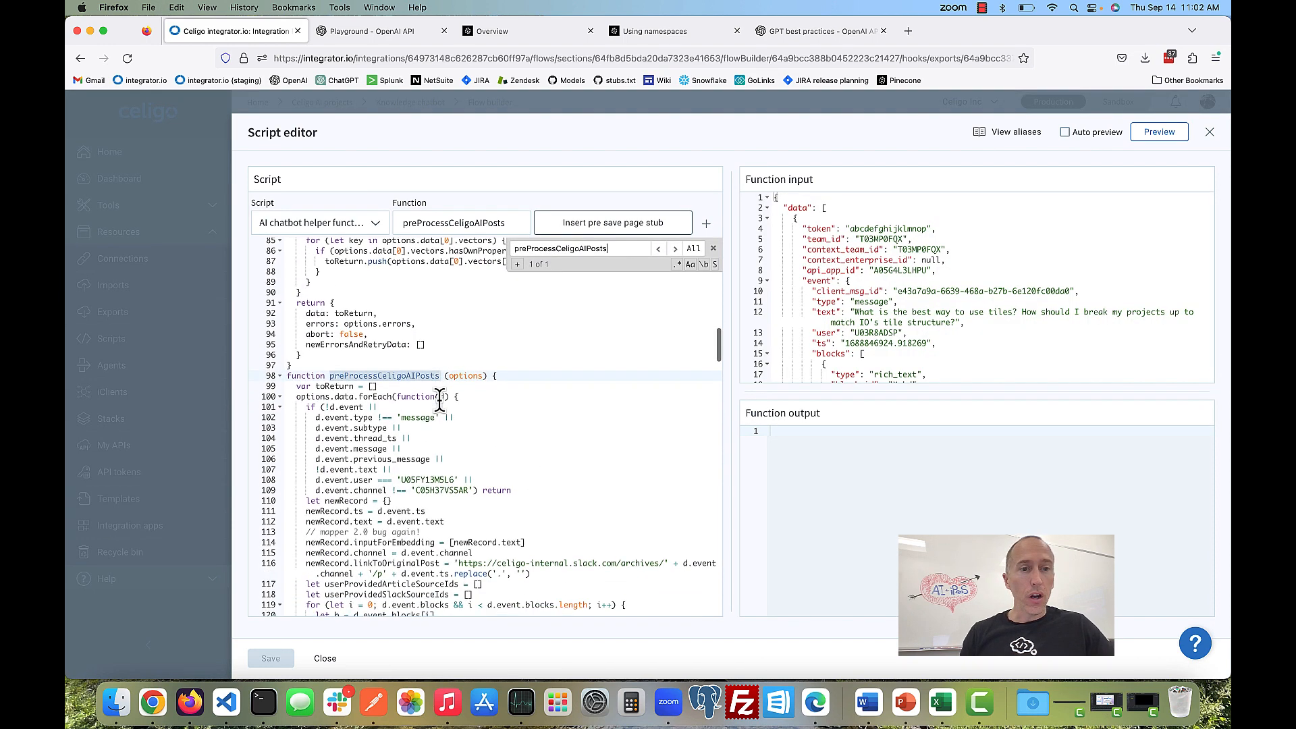
Step: Examine the event filter conditions and the new record fields at the start of the preProcessCeligoAIPosts function
{"action": "scroll", "coordinate": [440, 401], "scroll_direction": "down", "scroll_amount": 3}
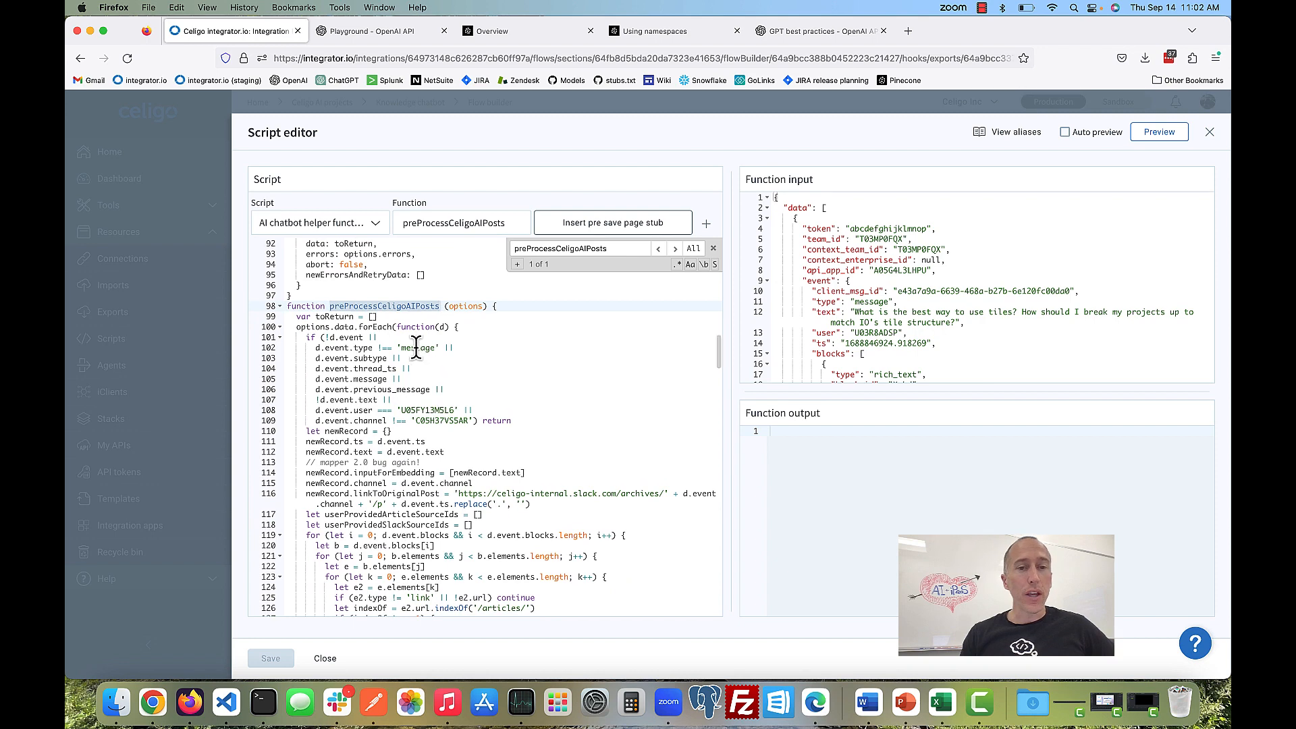
{"action": "left_click", "coordinate": [416, 348]}
{"action": "scroll", "coordinate": [452, 432], "scroll_direction": "down", "scroll_amount": 2}
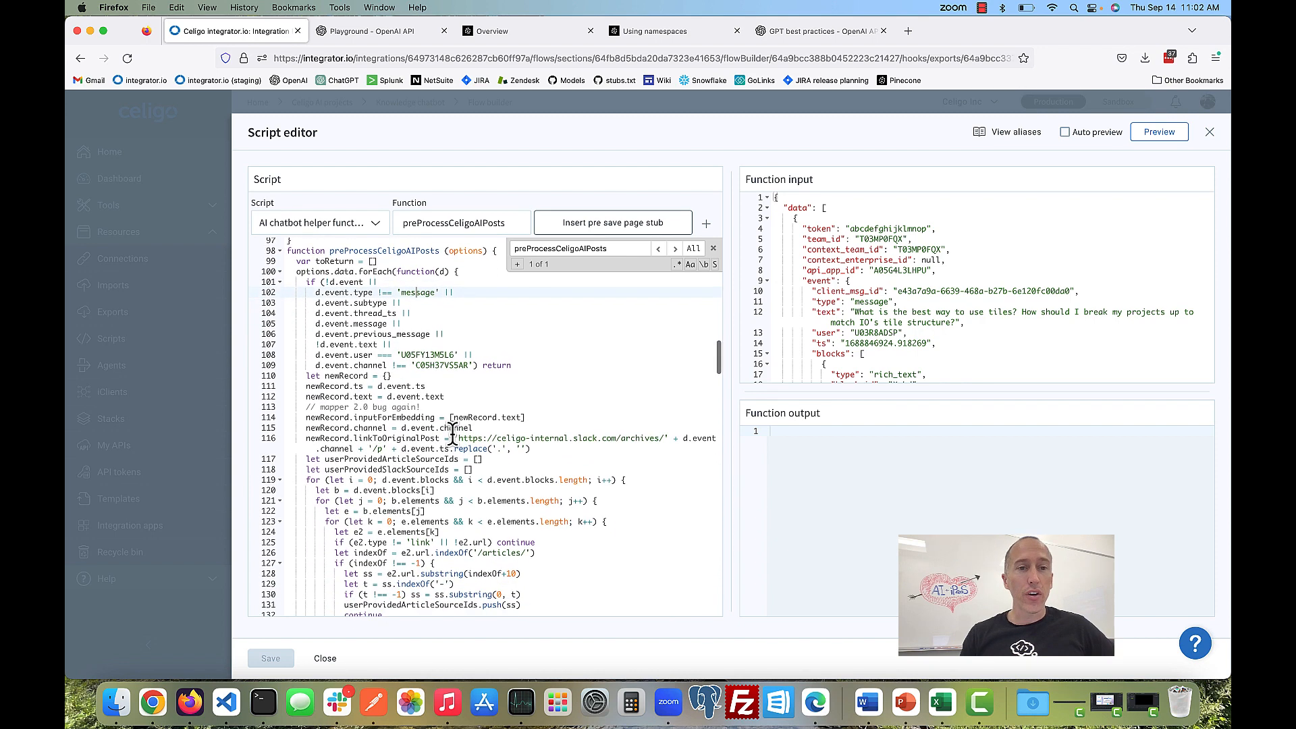
{"action": "scroll", "coordinate": [452, 432], "scroll_direction": "down", "scroll_amount": 3}
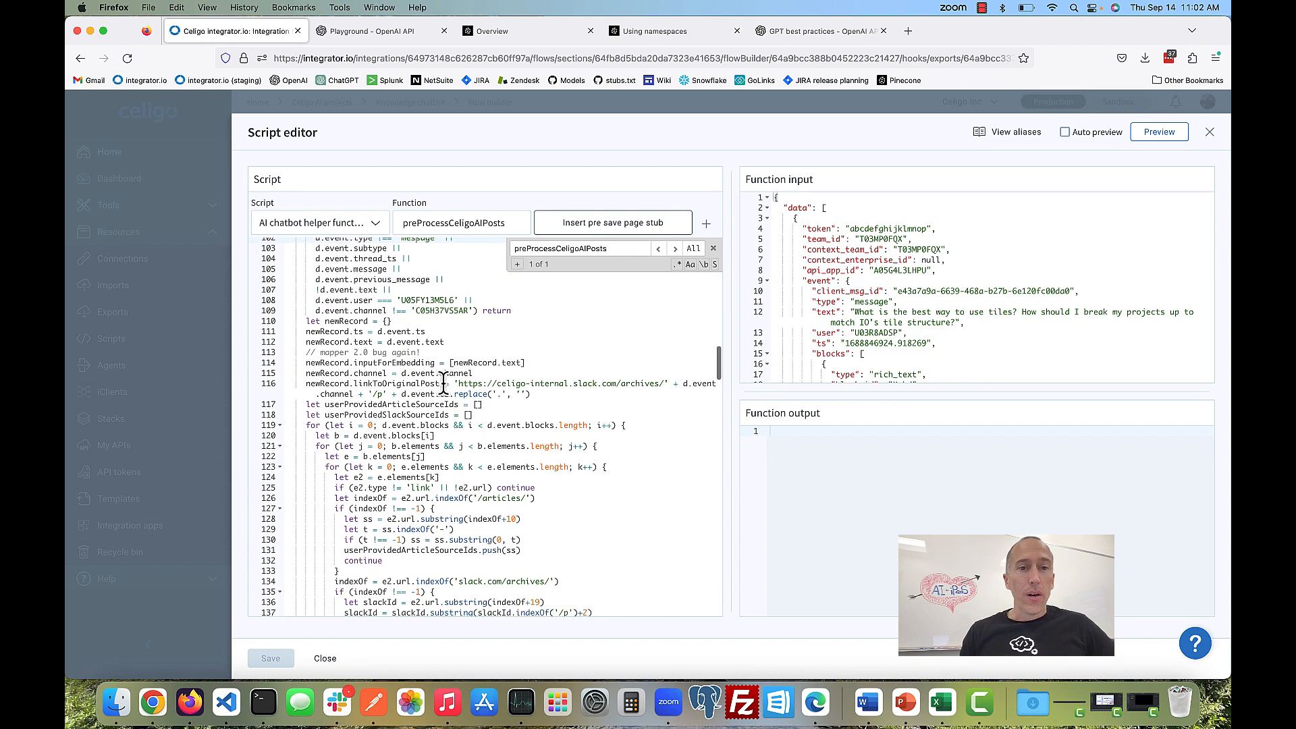
{"action": "scroll", "coordinate": [405, 324], "scroll_direction": "down", "scroll_amount": 2}
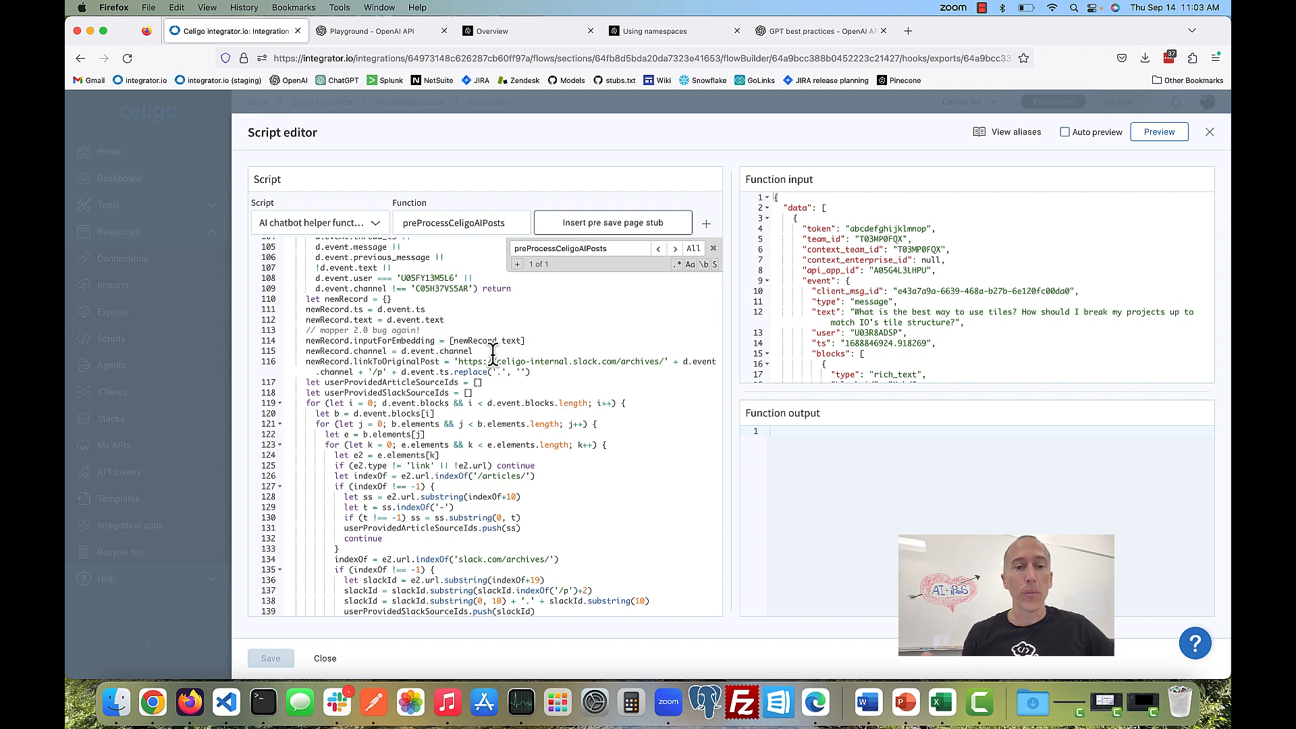
{"action": "scroll", "coordinate": [498, 378], "scroll_direction": "down", "scroll_amount": 3}
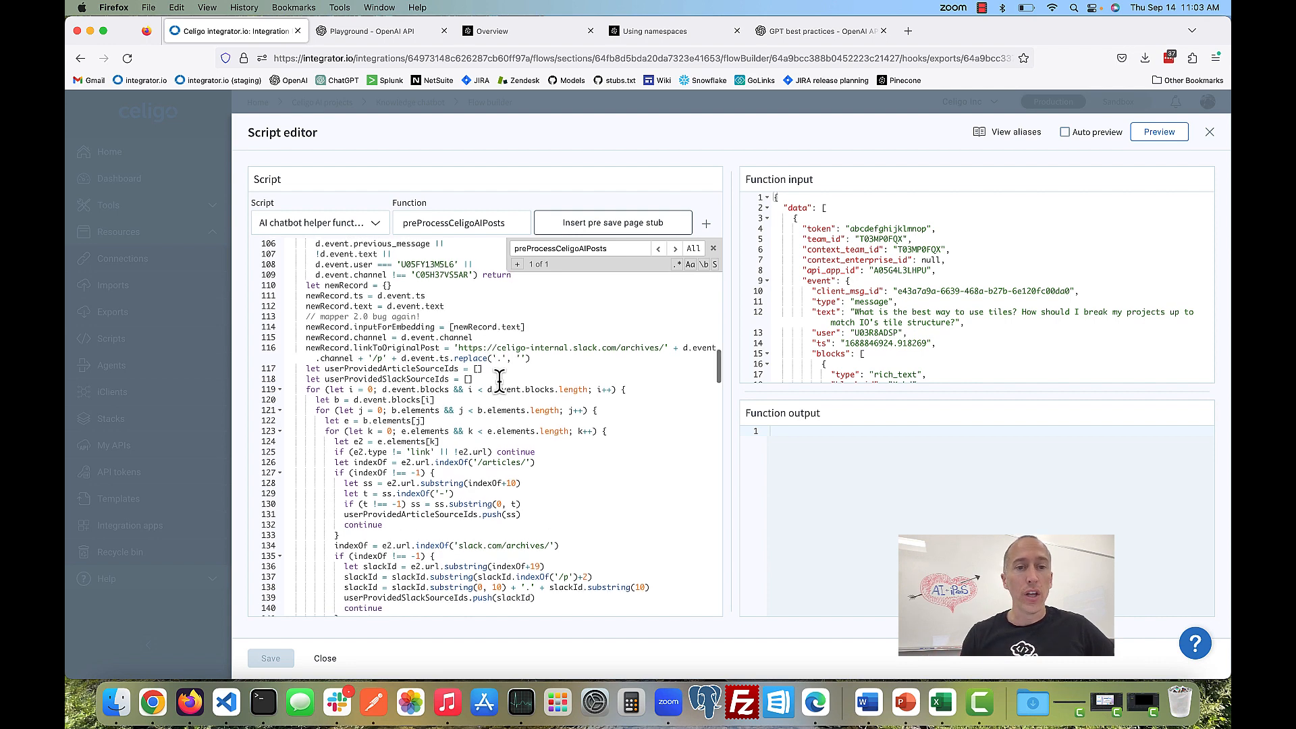
{"action": "scroll", "coordinate": [500, 381], "scroll_direction": "down", "scroll_amount": 2}
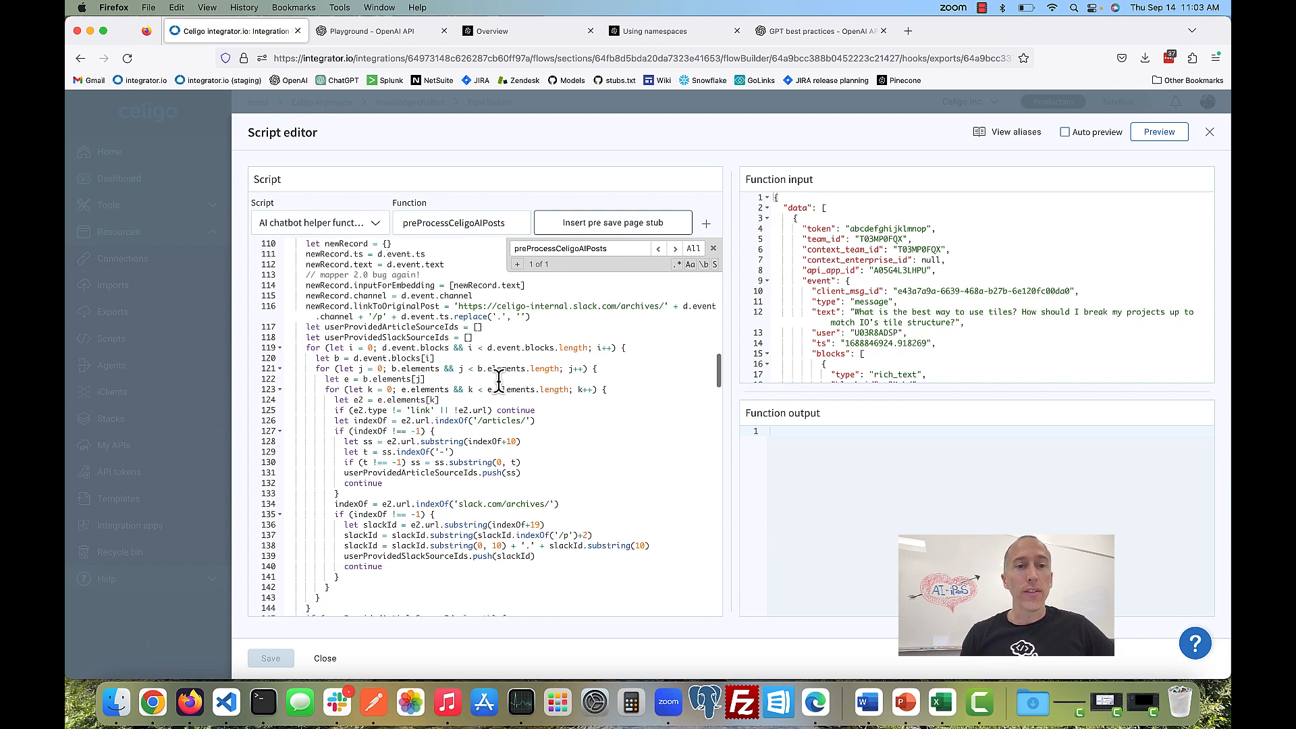
Step: Review the loop collecting user-provided article and Slack source IDs through the function's return, and close the script editor and hook settings
{"action": "left_click", "coordinate": [307, 349]}
{"action": "left_click_drag", "start_coordinate": [307, 349], "coordinate": [341, 508]}
{"action": "scroll", "coordinate": [347, 502], "scroll_direction": "down", "scroll_amount": 5}
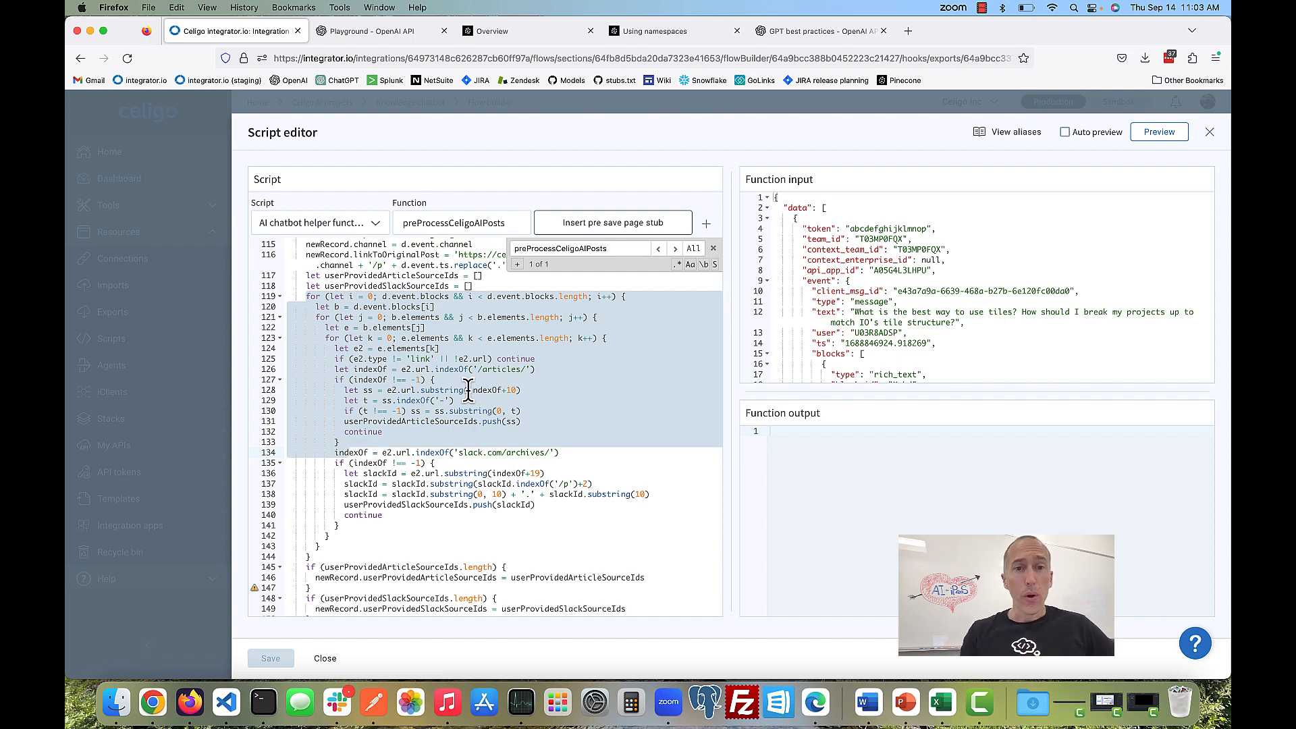
{"action": "left_click", "coordinate": [477, 297]}
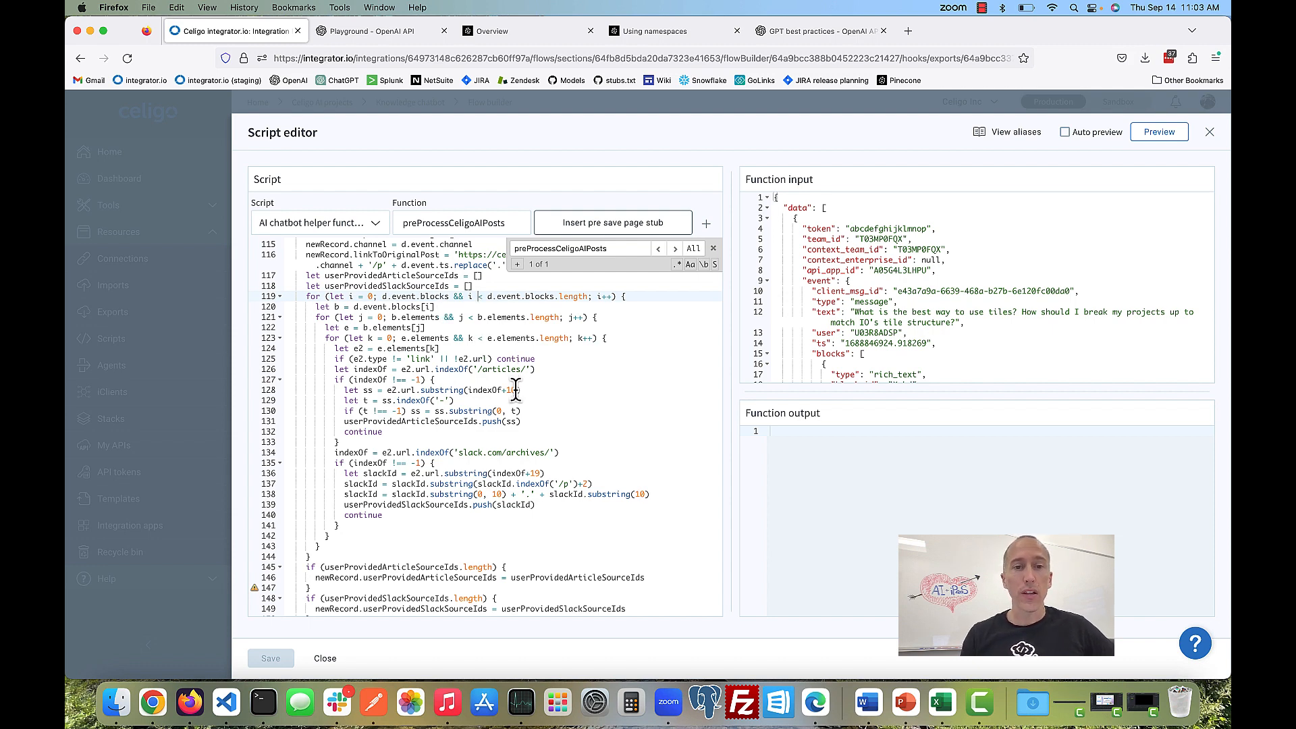
{"action": "scroll", "coordinate": [525, 442], "scroll_direction": "down", "scroll_amount": 1}
{"action": "scroll", "coordinate": [566, 445], "scroll_direction": "down", "scroll_amount": 1}
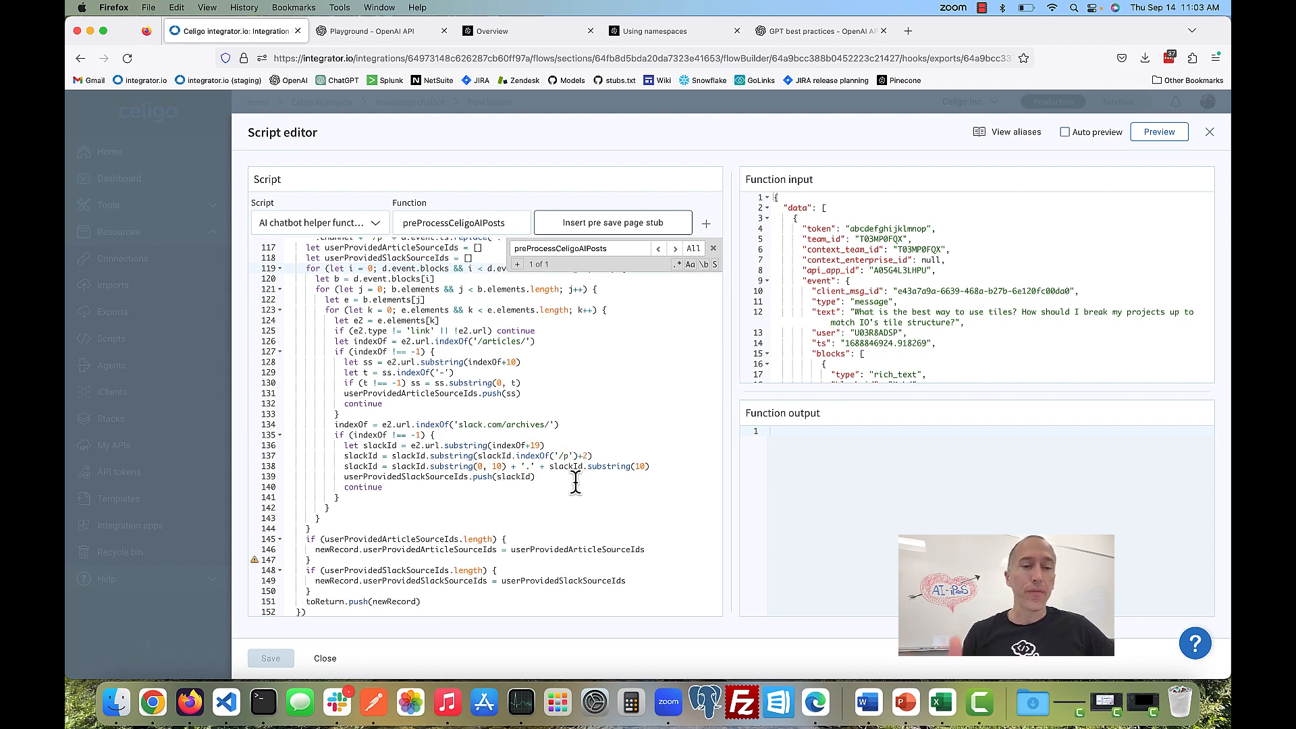
{"action": "scroll", "coordinate": [574, 478], "scroll_direction": "down", "scroll_amount": 1}
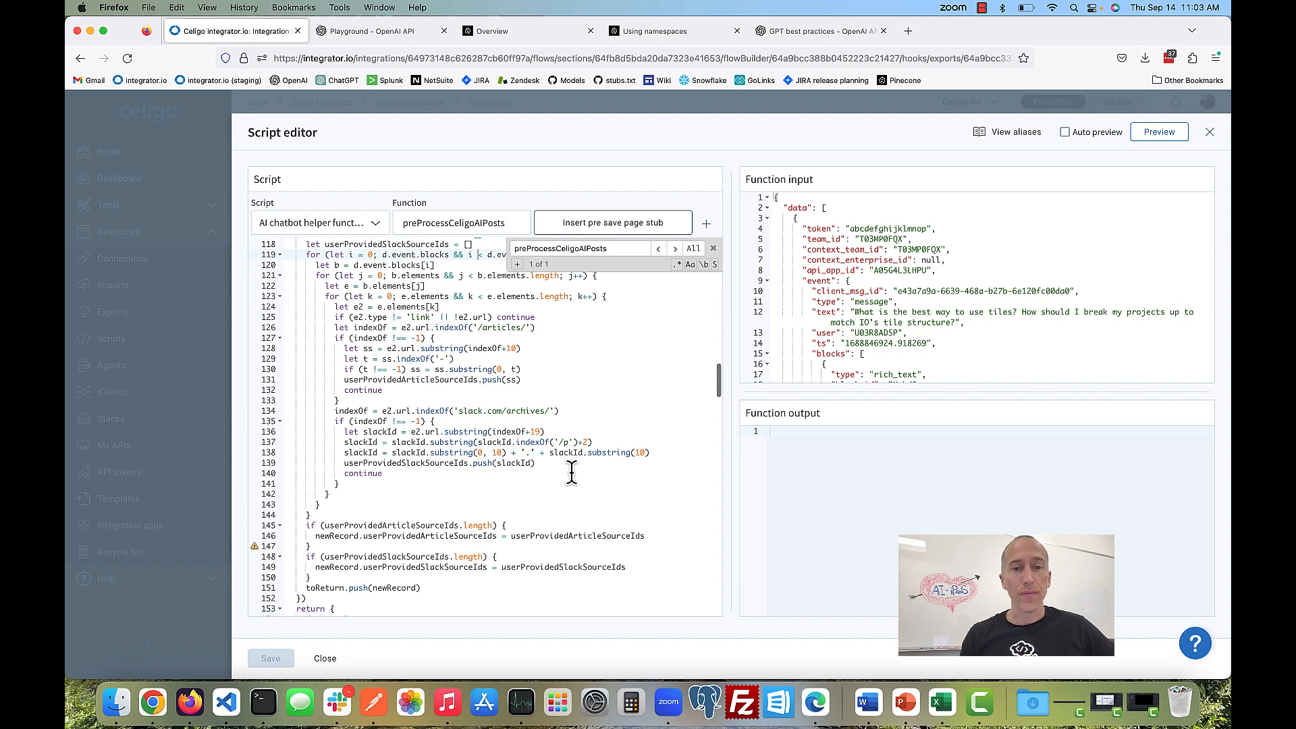
{"action": "scroll", "coordinate": [571, 473], "scroll_direction": "down", "scroll_amount": 5}
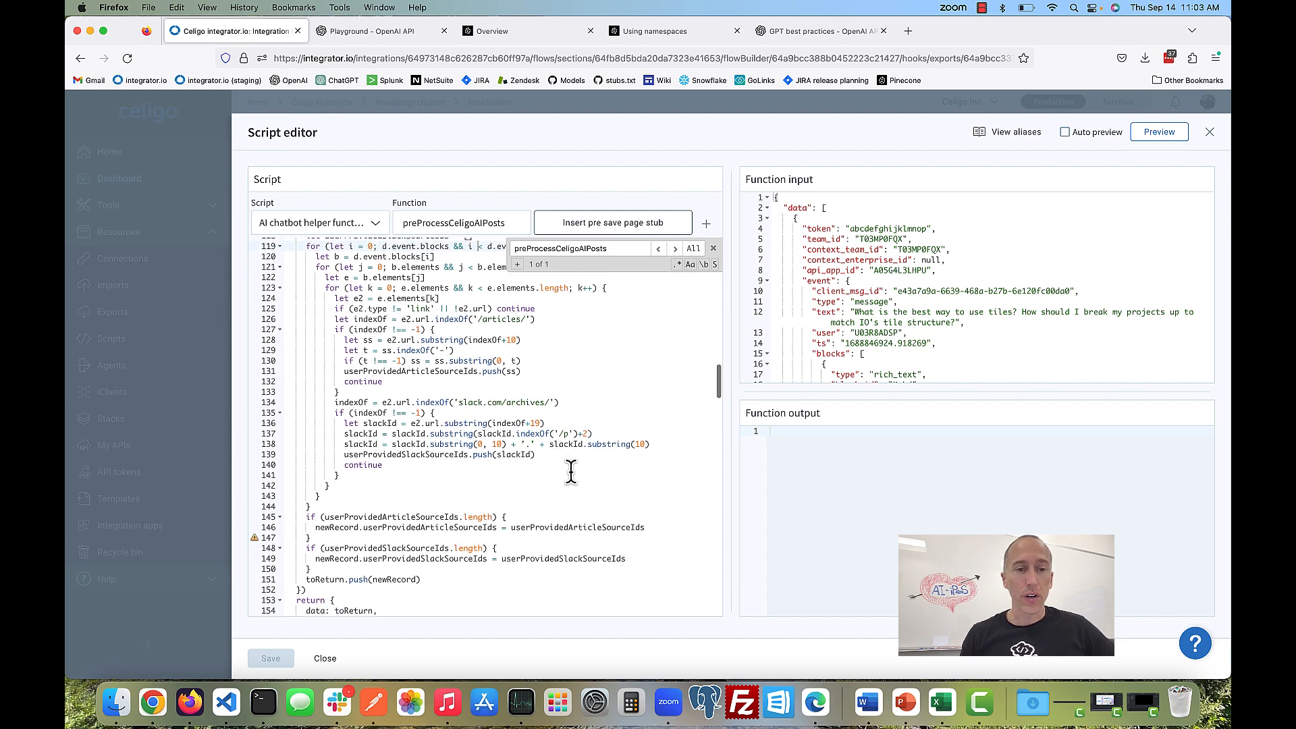
{"action": "scroll", "coordinate": [571, 472], "scroll_direction": "down", "scroll_amount": 1}
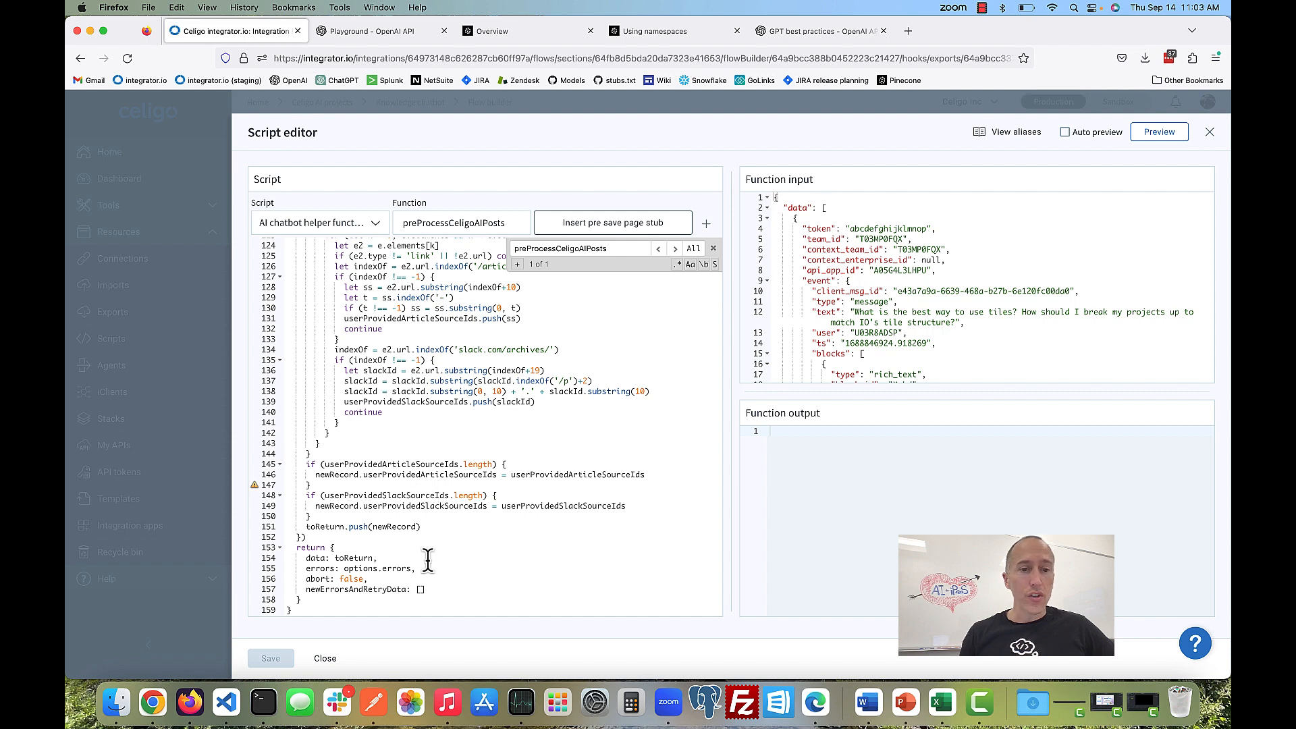
{"action": "left_click", "coordinate": [1210, 133]}
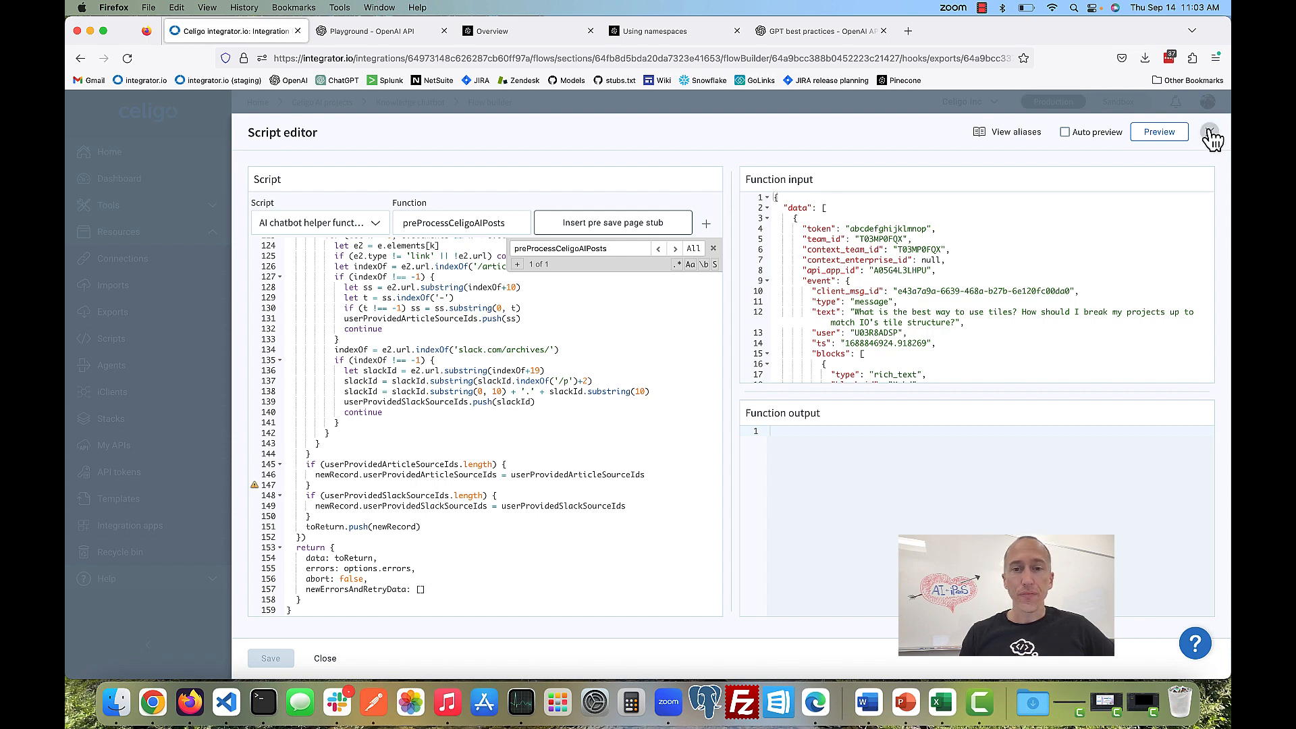
{"action": "left_click", "coordinate": [1210, 191]}
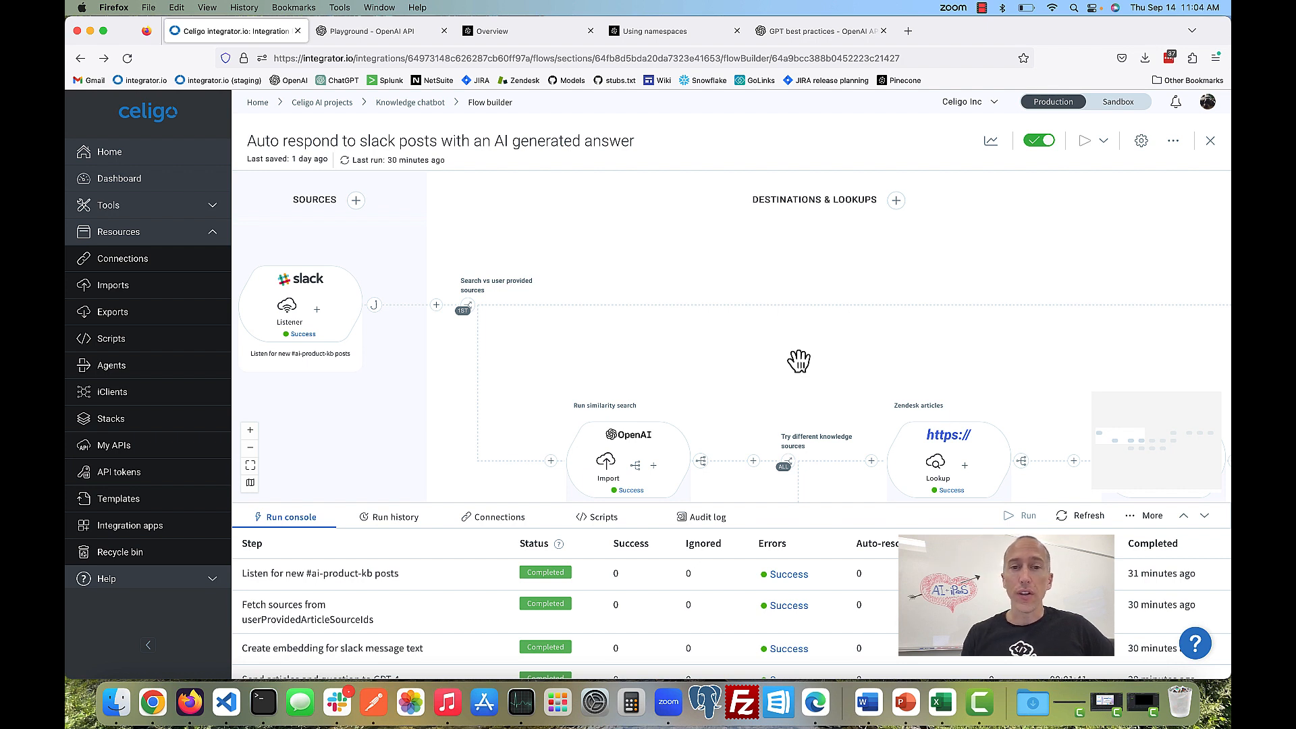
Step: Follow the flow's branches from the Slack listener to the Pinecone lookup that fetches user-provided sources
{"action": "left_click_drag", "start_coordinate": [895, 354], "coordinate": [844, 357]}
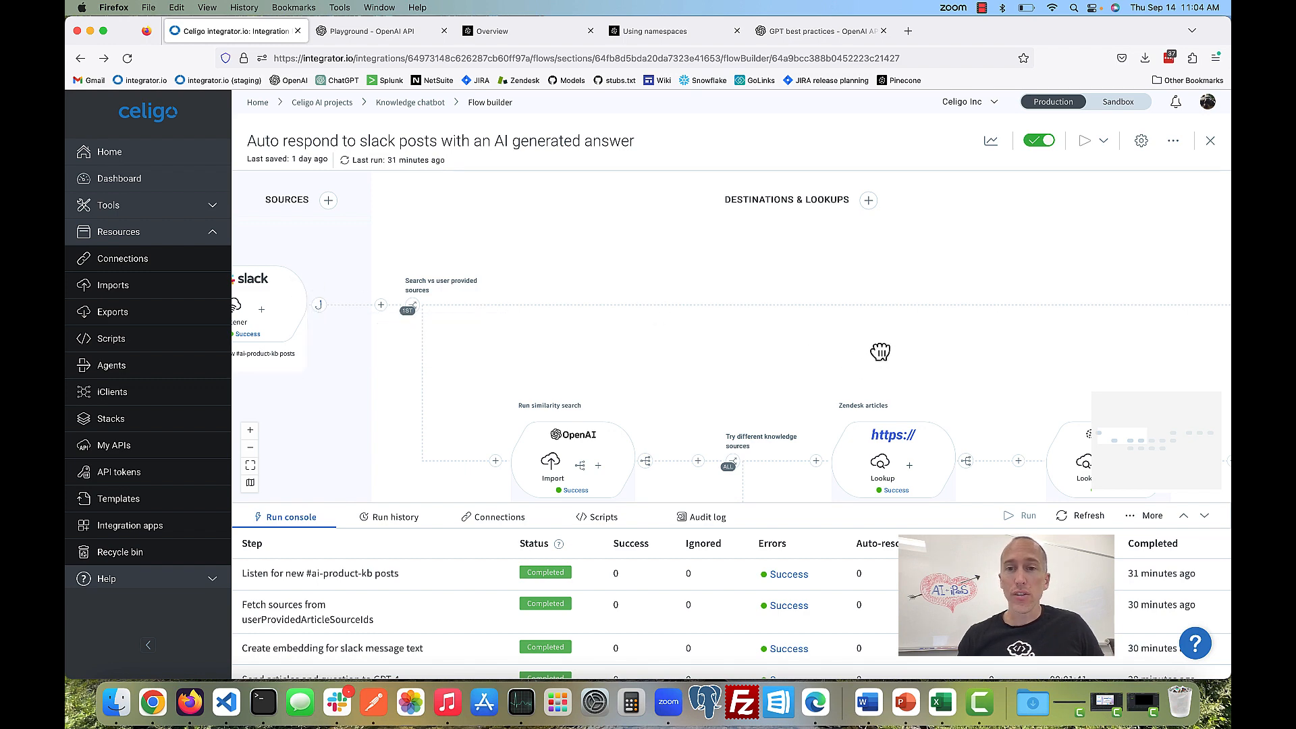
{"action": "left_click_drag", "start_coordinate": [882, 354], "coordinate": [500, 350]}
{"action": "left_click_drag", "start_coordinate": [1010, 376], "coordinate": [570, 355]}
{"action": "left_click_drag", "start_coordinate": [1004, 347], "coordinate": [940, 385]}
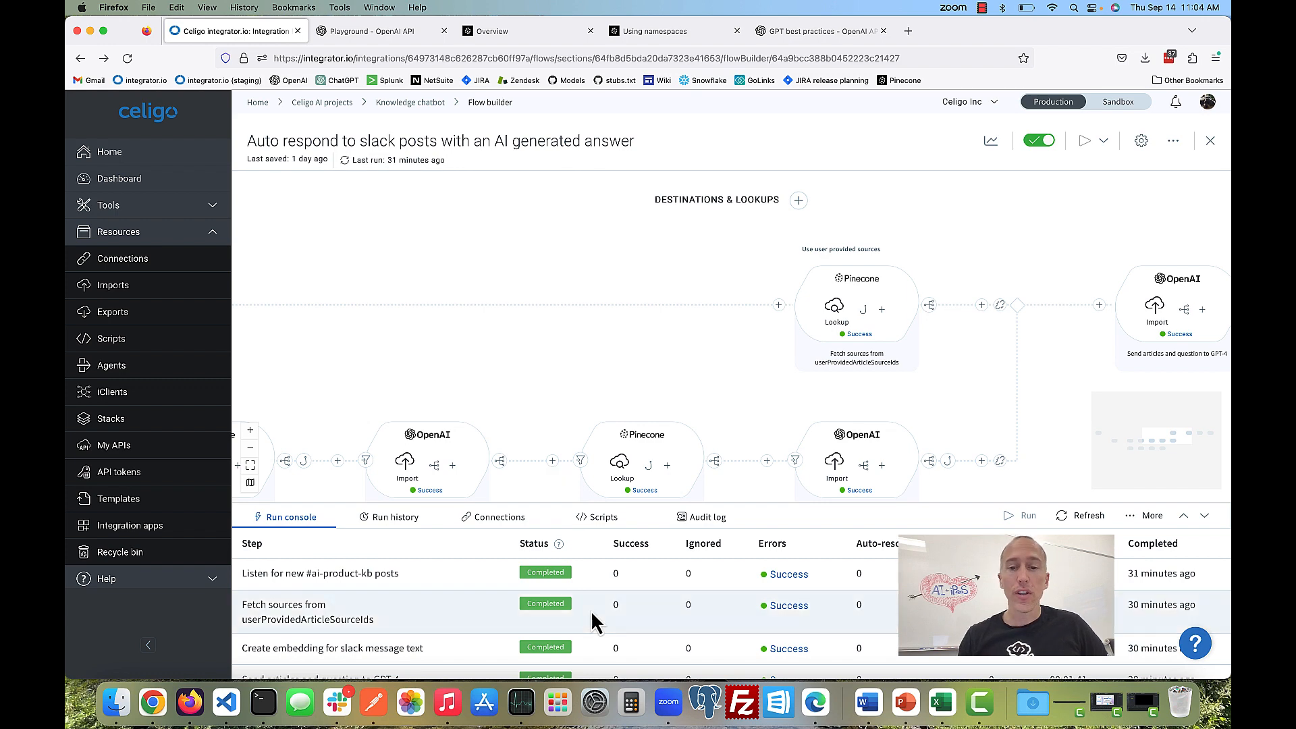
Step: Switch to Postman, examine the metadata content field in the fetch vectors response, and minimize Postman to return to the flow
{"action": "left_click", "coordinate": [376, 702]}
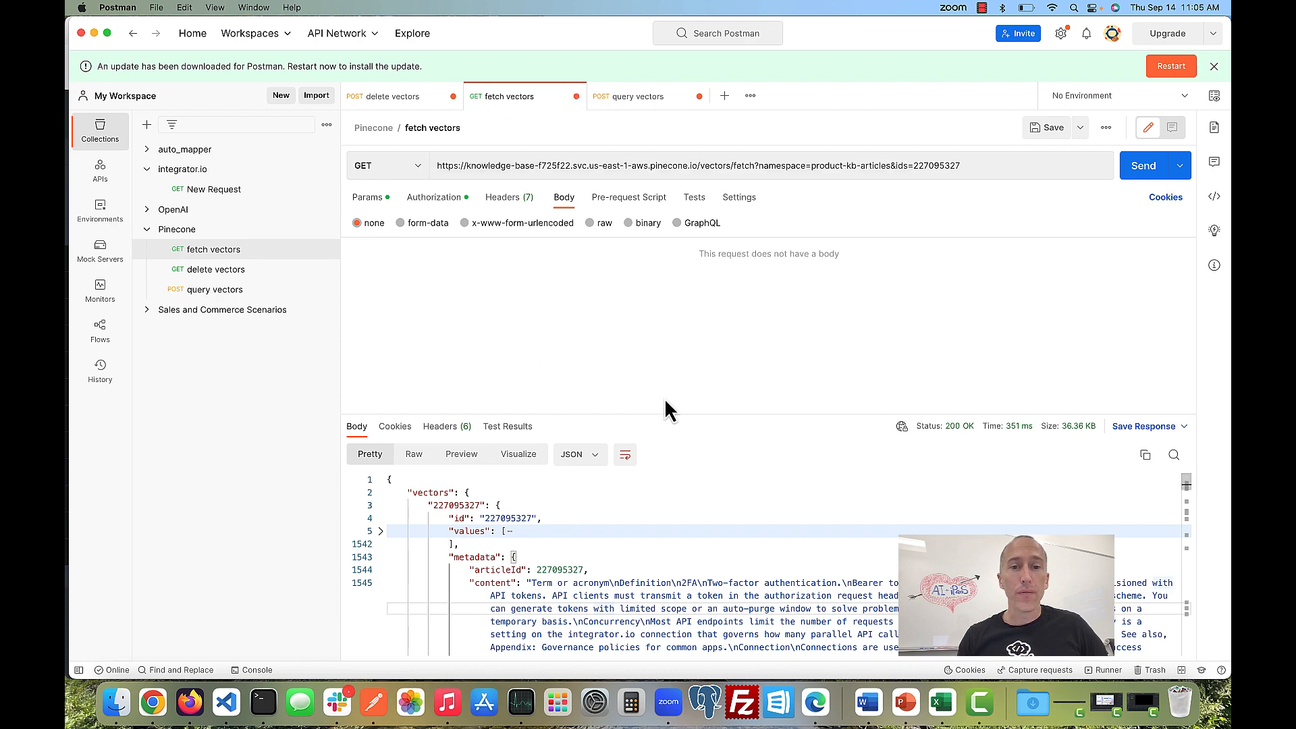
{"action": "left_click_drag", "start_coordinate": [658, 411], "coordinate": [659, 353]}
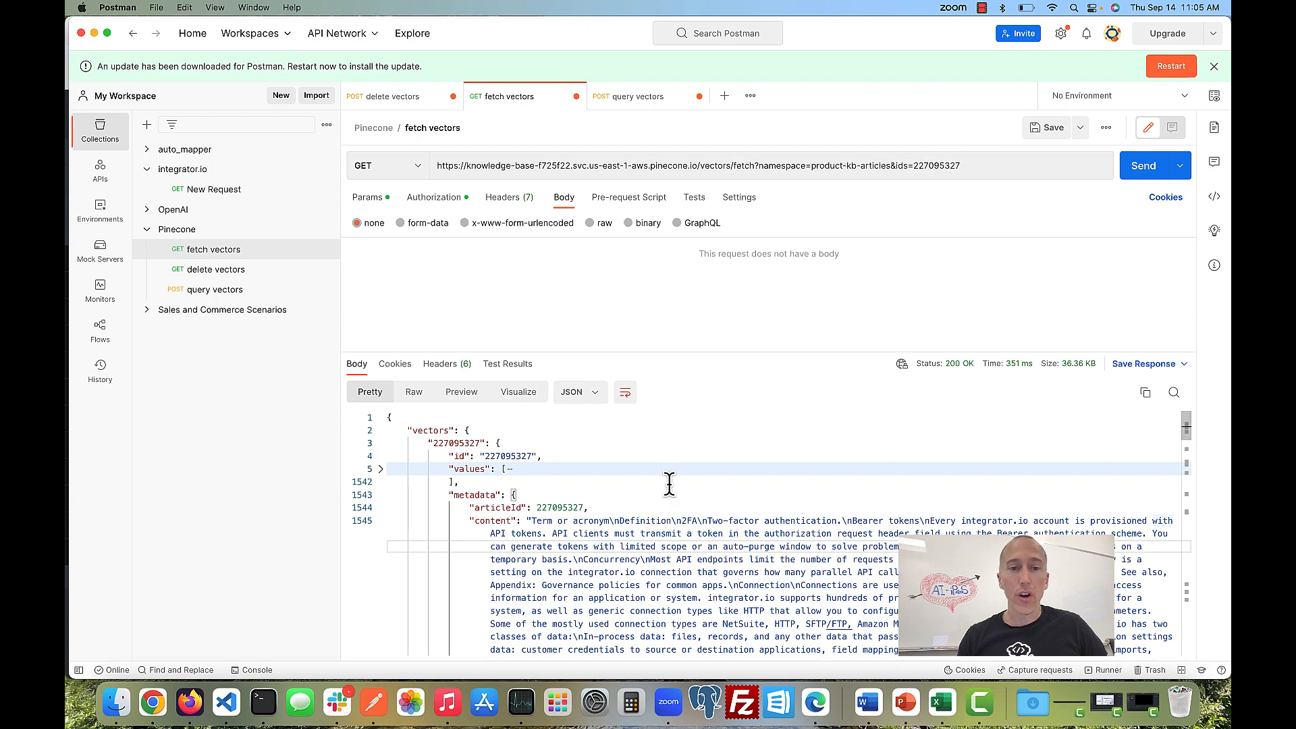
{"action": "scroll", "coordinate": [484, 460], "scroll_direction": "down", "scroll_amount": 1}
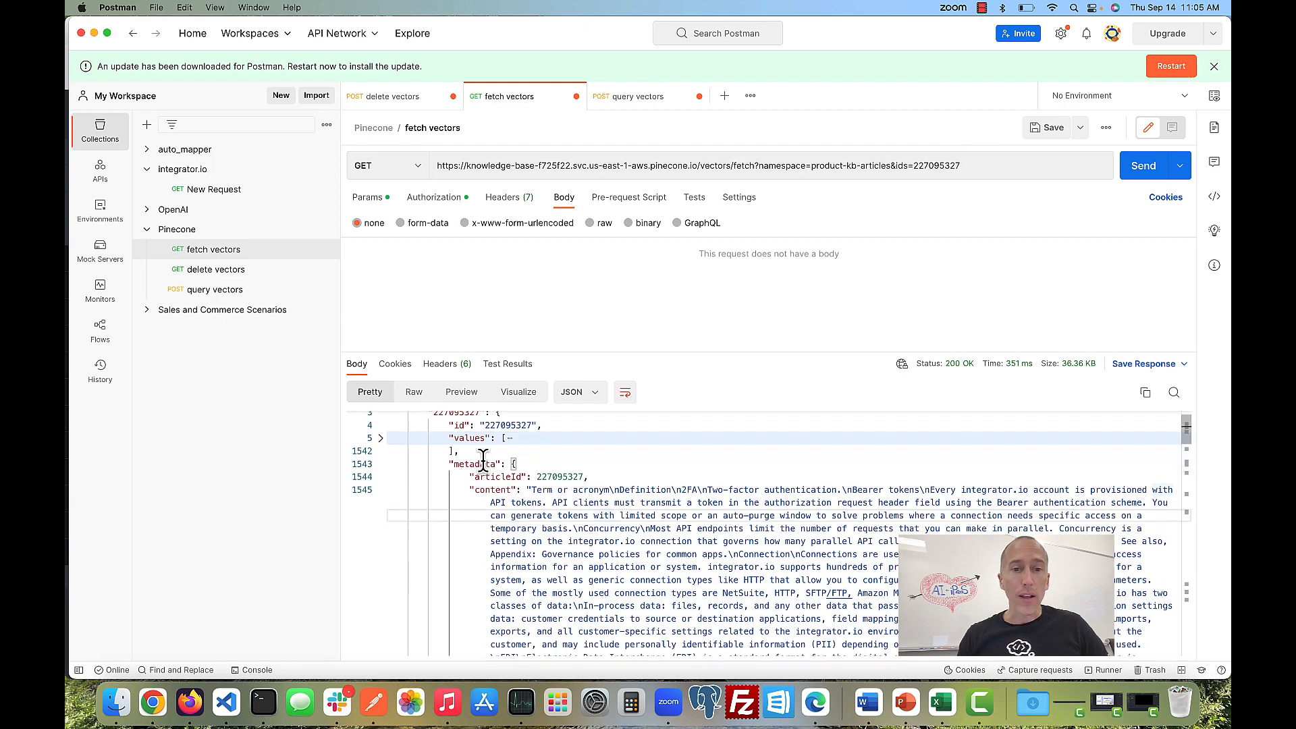
{"action": "left_click", "coordinate": [483, 462]}
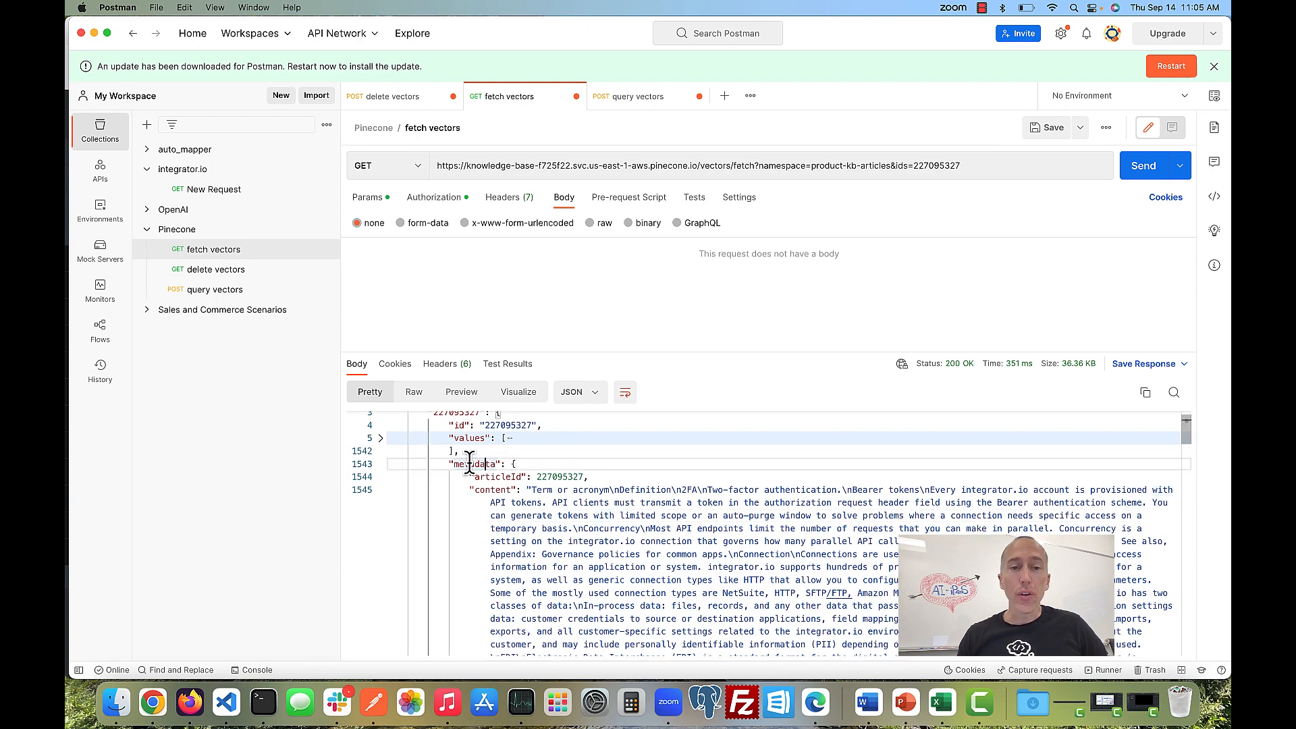
{"action": "double_click", "coordinate": [492, 490]}
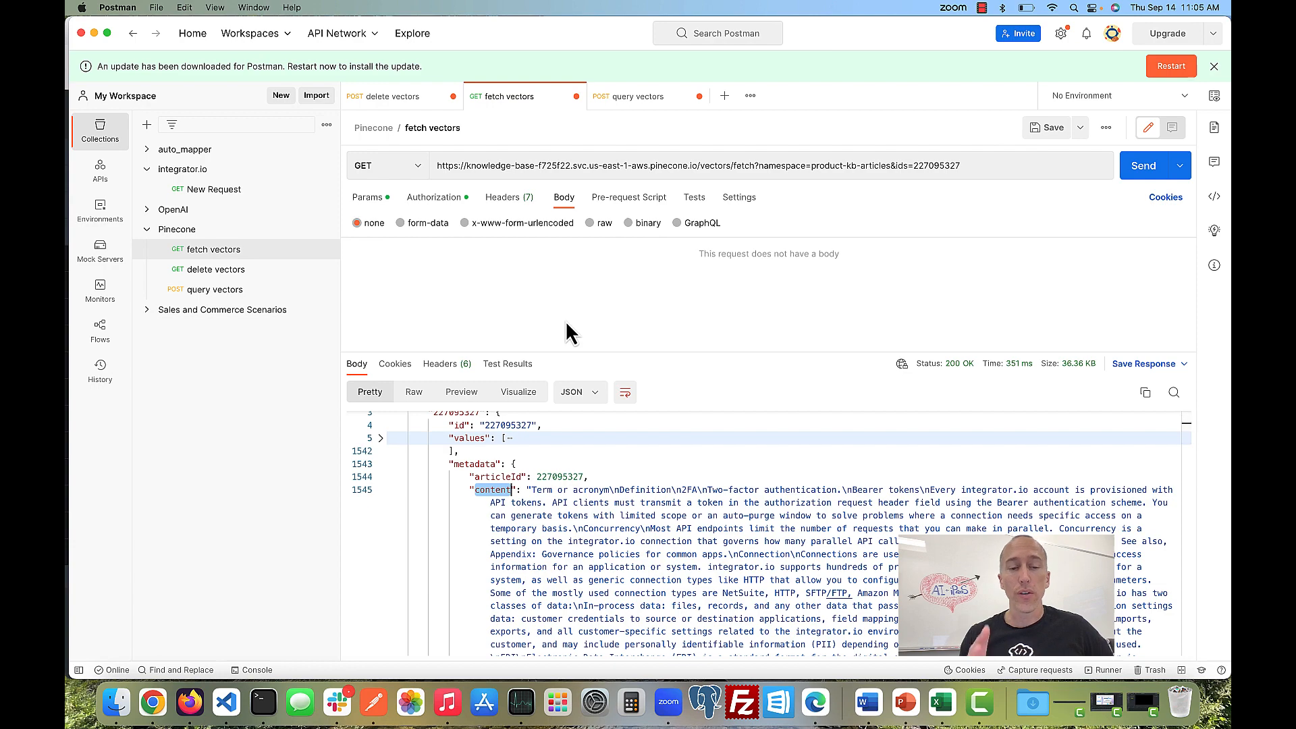
{"action": "left_click", "coordinate": [95, 34]}
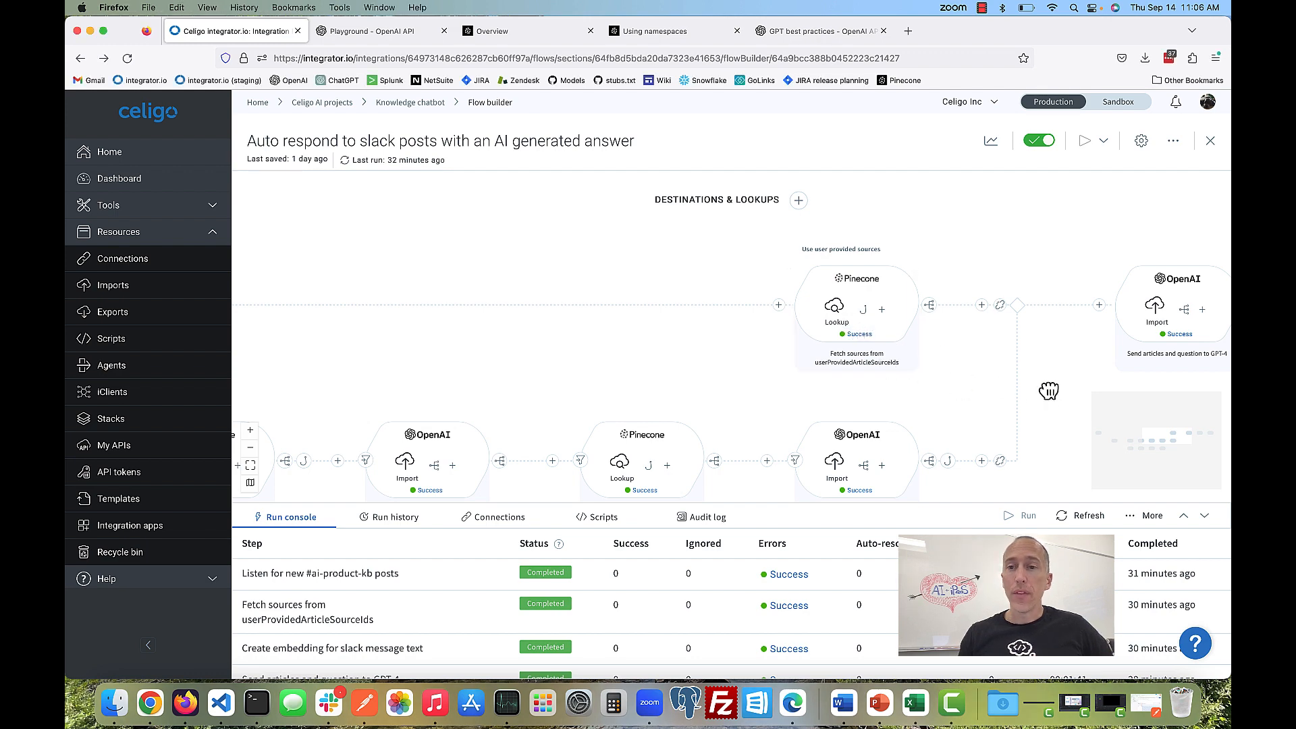
Step: Check the results mapping of the Pinecone lookup for userProvidedArticleSourceIds, close it, and dismiss the error notification
{"action": "left_click_drag", "start_coordinate": [1047, 388], "coordinate": [807, 393]}
{"action": "left_click", "coordinate": [700, 306]}
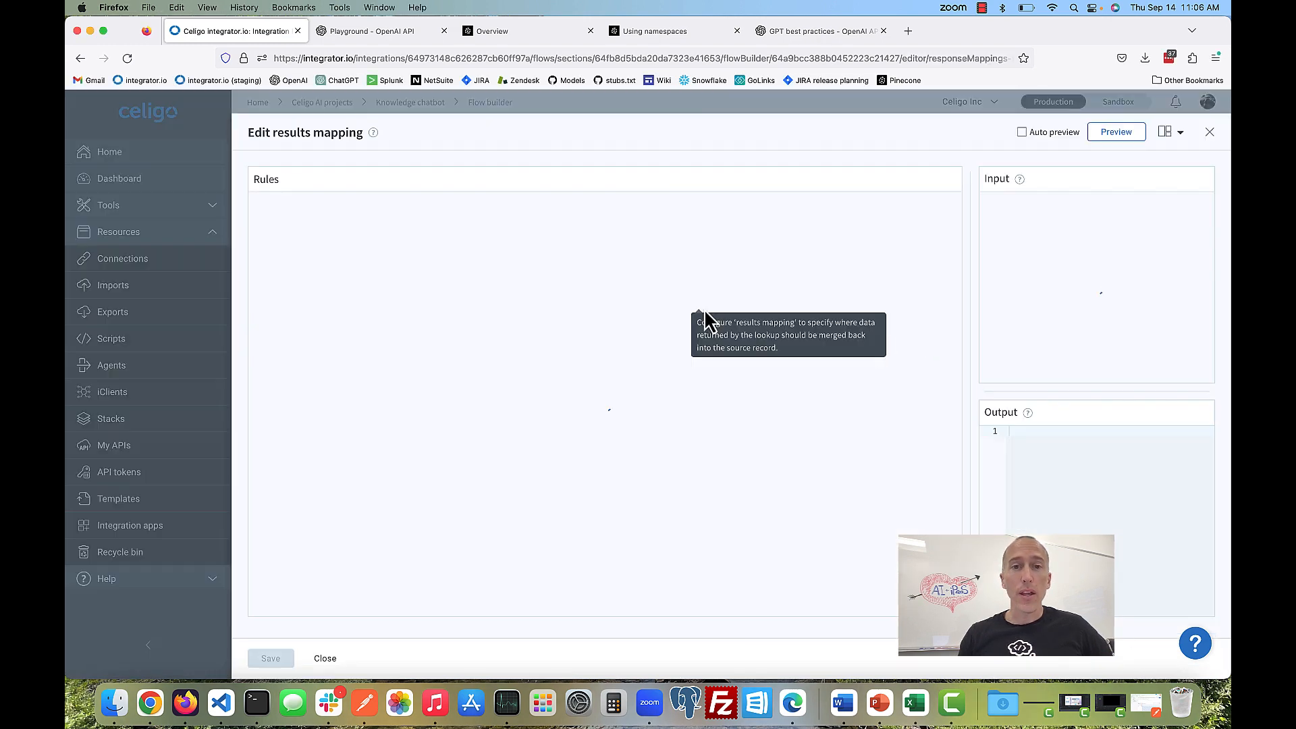
{"action": "left_click", "coordinate": [640, 246]}
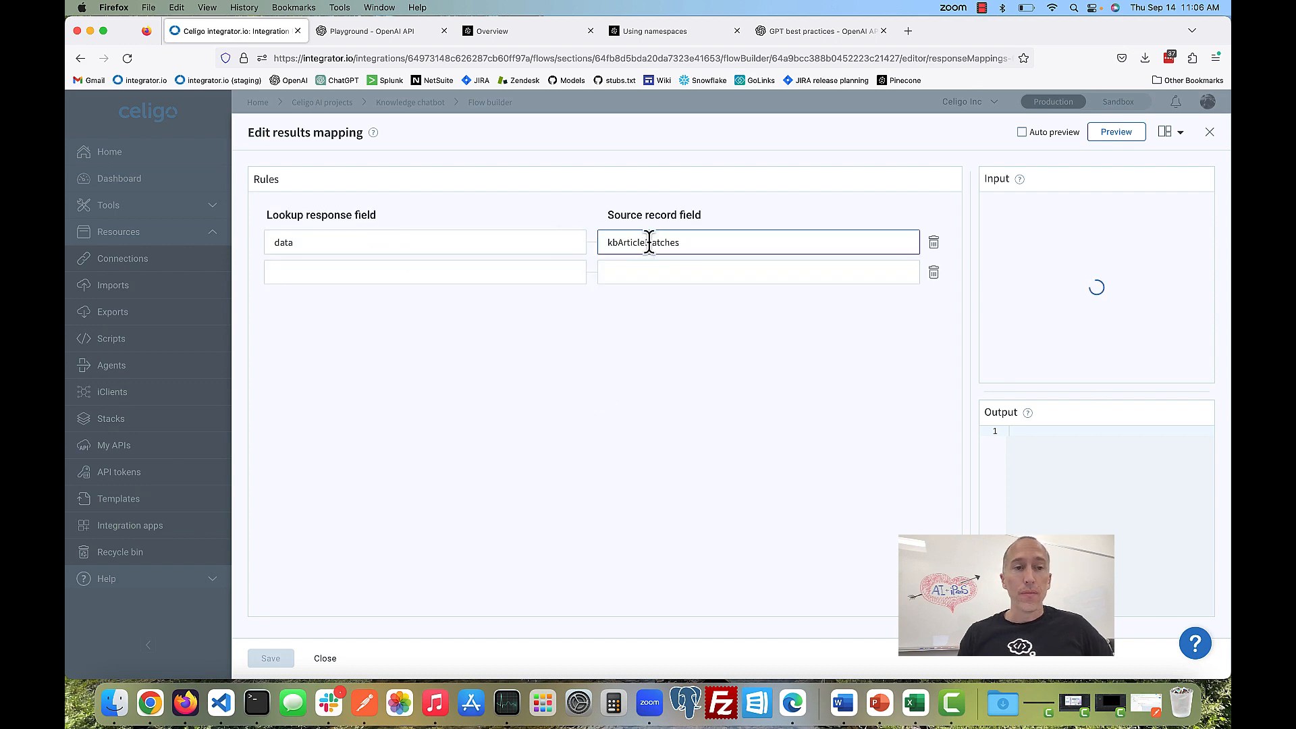
{"action": "left_click", "coordinate": [1211, 133]}
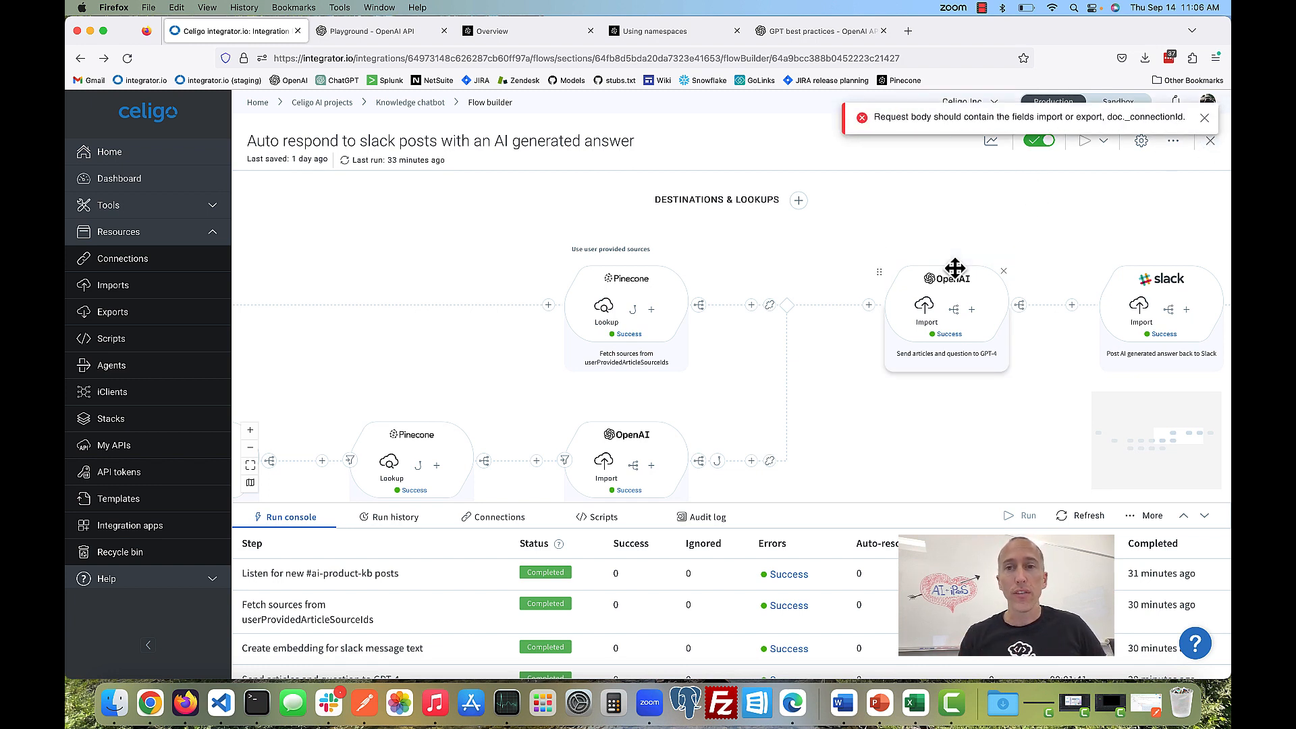
{"action": "left_click", "coordinate": [1205, 118]}
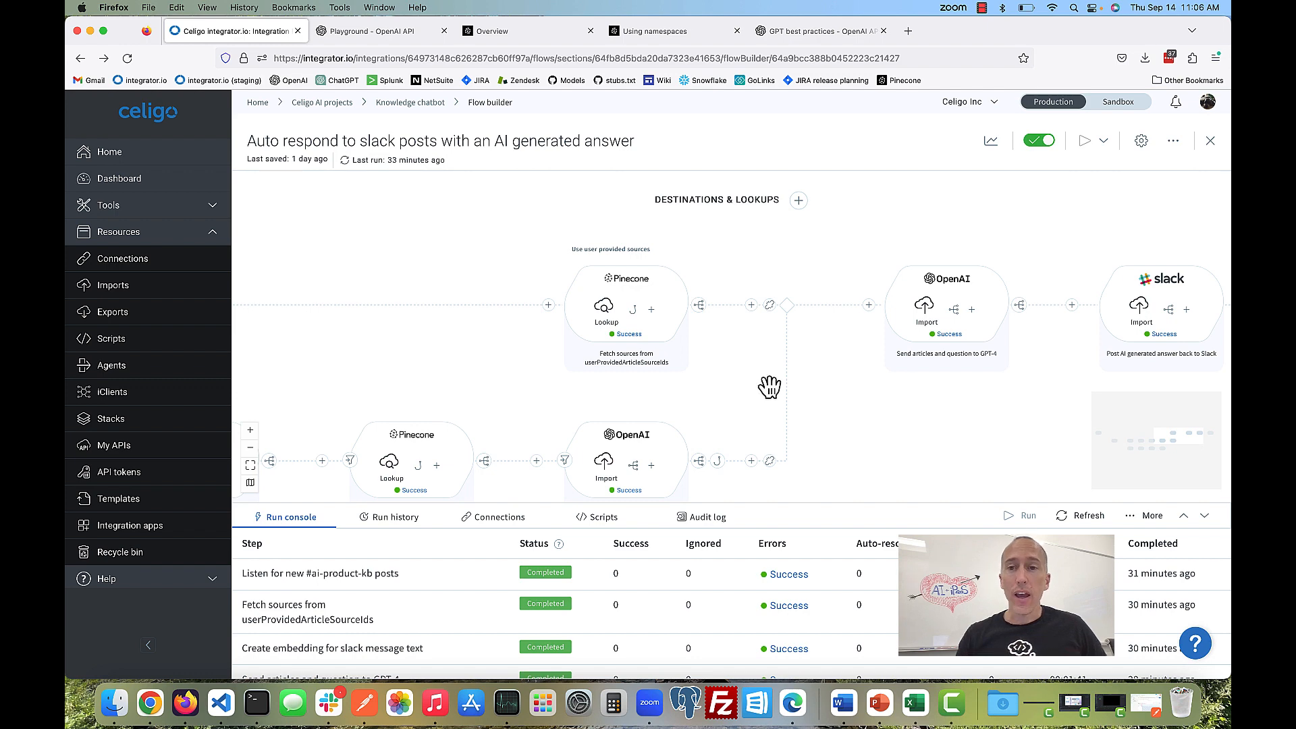
Step: Open the "Send articles and question to GPT-4" import, review its connection, resource and API endpoint settings, and close it
{"action": "left_click_drag", "start_coordinate": [894, 411], "coordinate": [731, 398]}
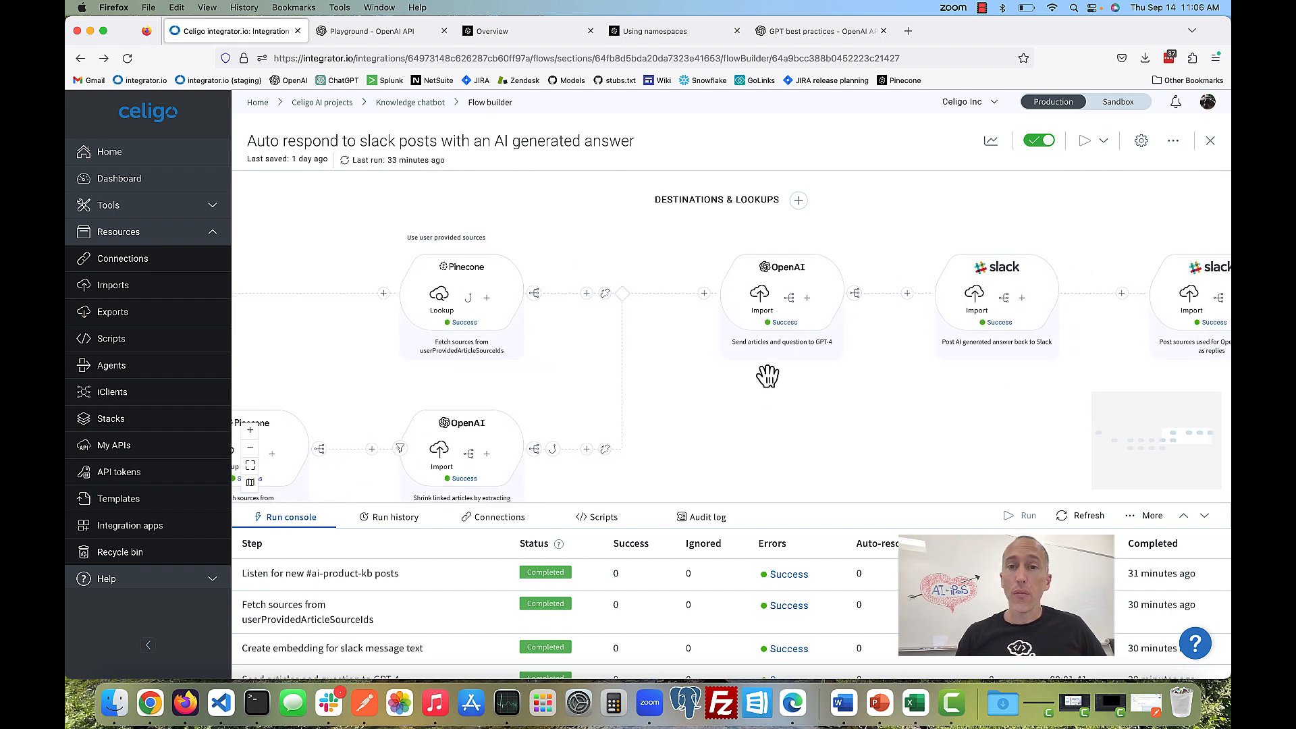
{"action": "left_click", "coordinate": [760, 296]}
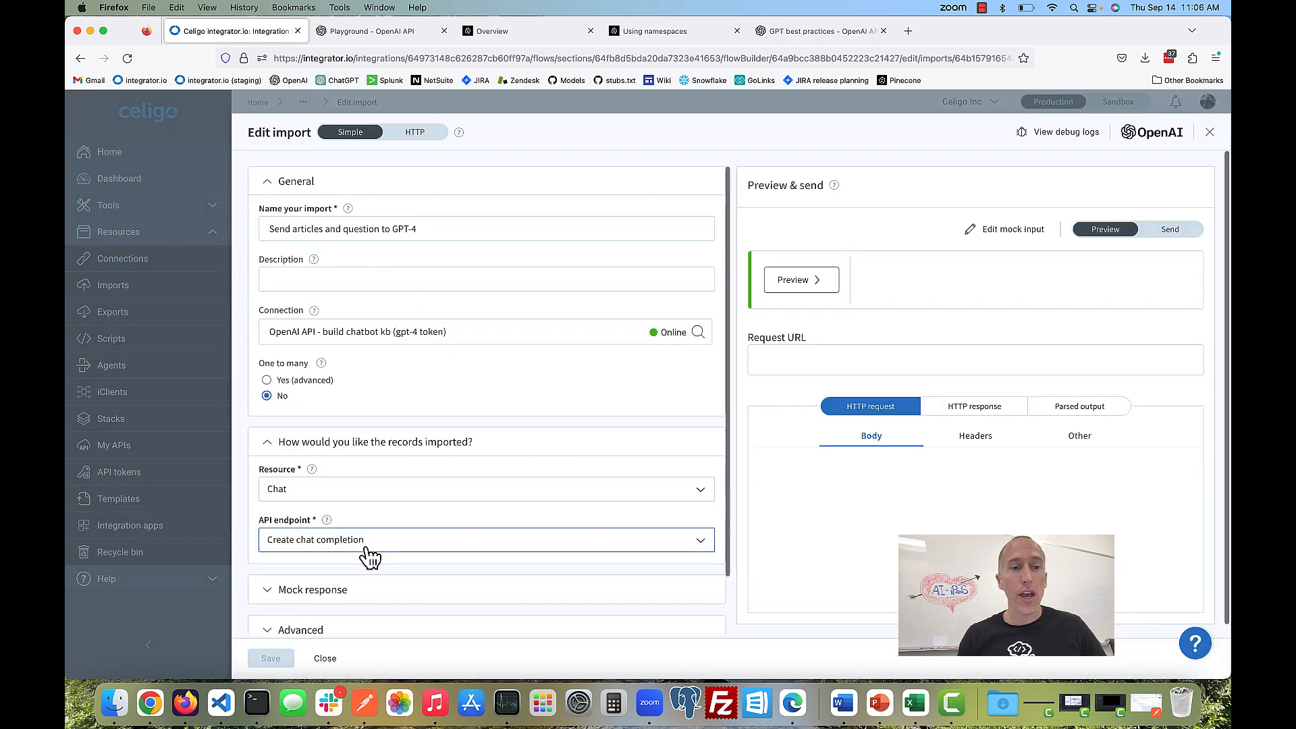
{"action": "scroll", "coordinate": [365, 545], "scroll_direction": "down", "scroll_amount": 1}
{"action": "scroll", "coordinate": [364, 540], "scroll_direction": "down", "scroll_amount": 2}
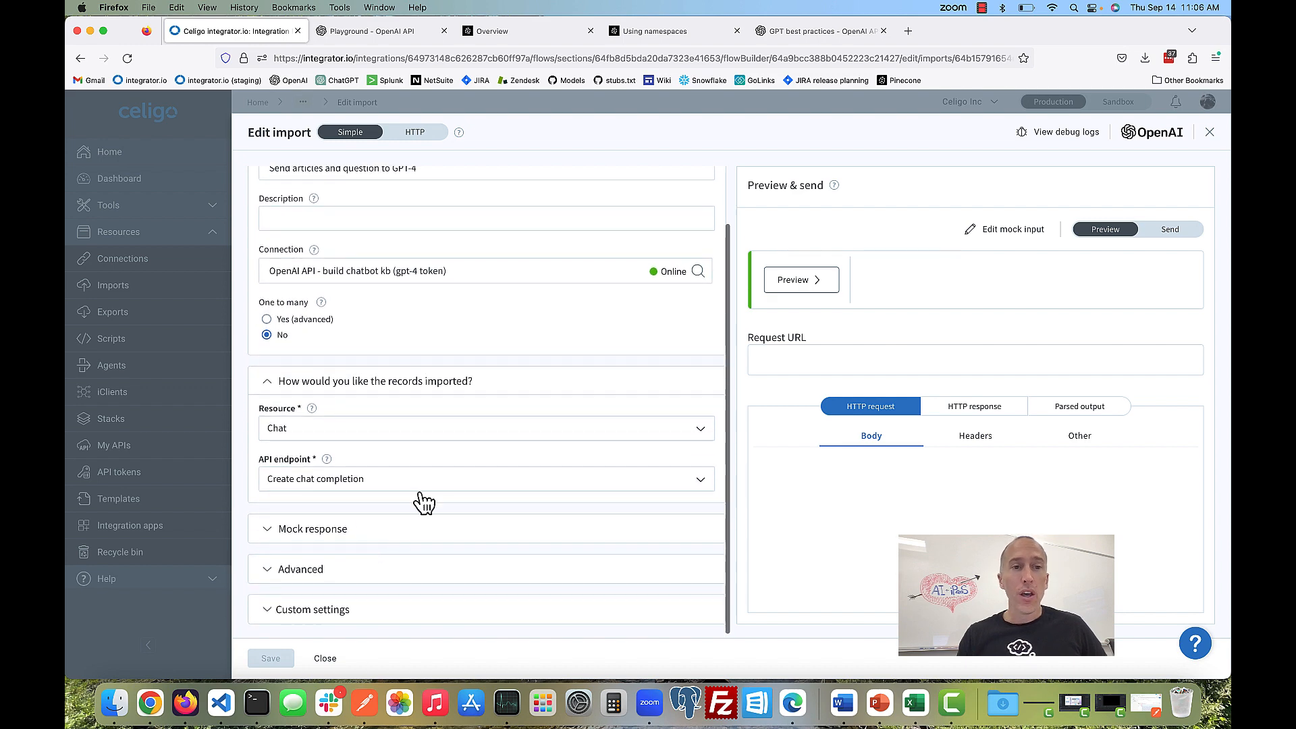
{"action": "left_click", "coordinate": [1209, 132]}
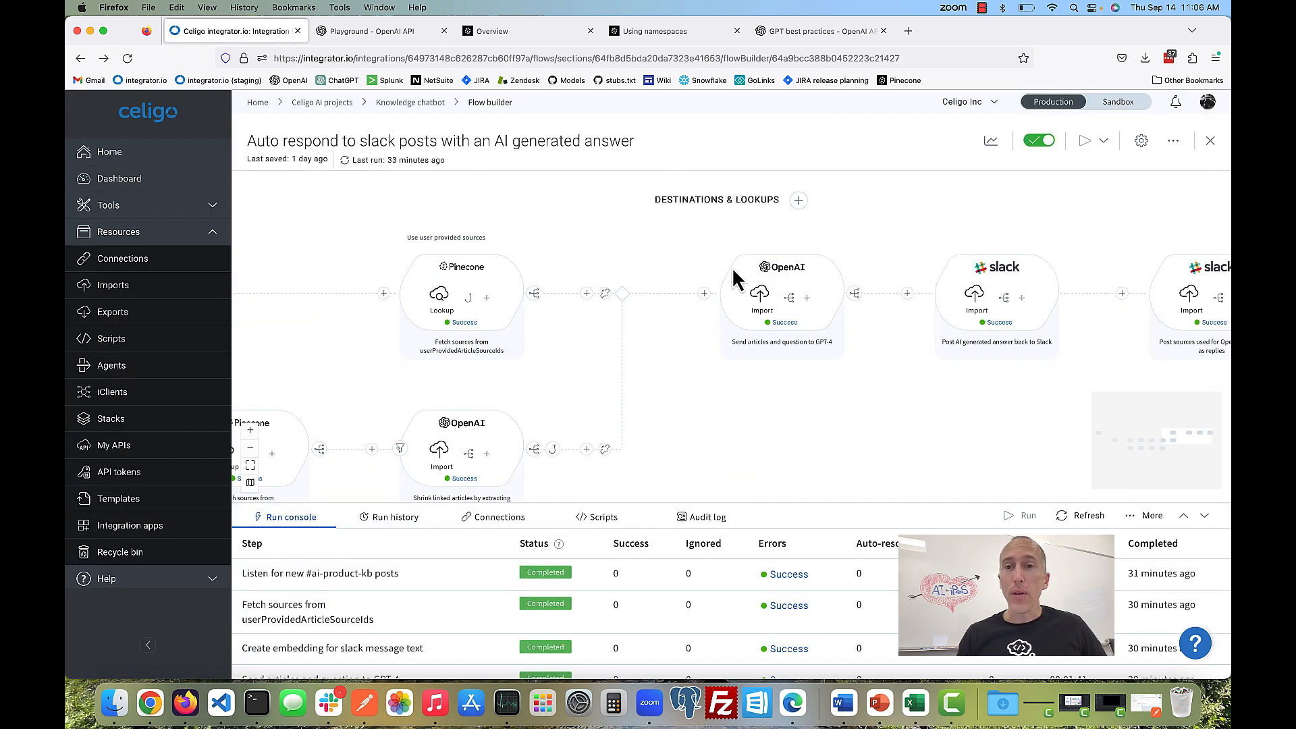
Step: Open the mapping of the "Send articles and question to GPT-4" import and compare its system and user message entries
{"action": "left_click", "coordinate": [790, 298]}
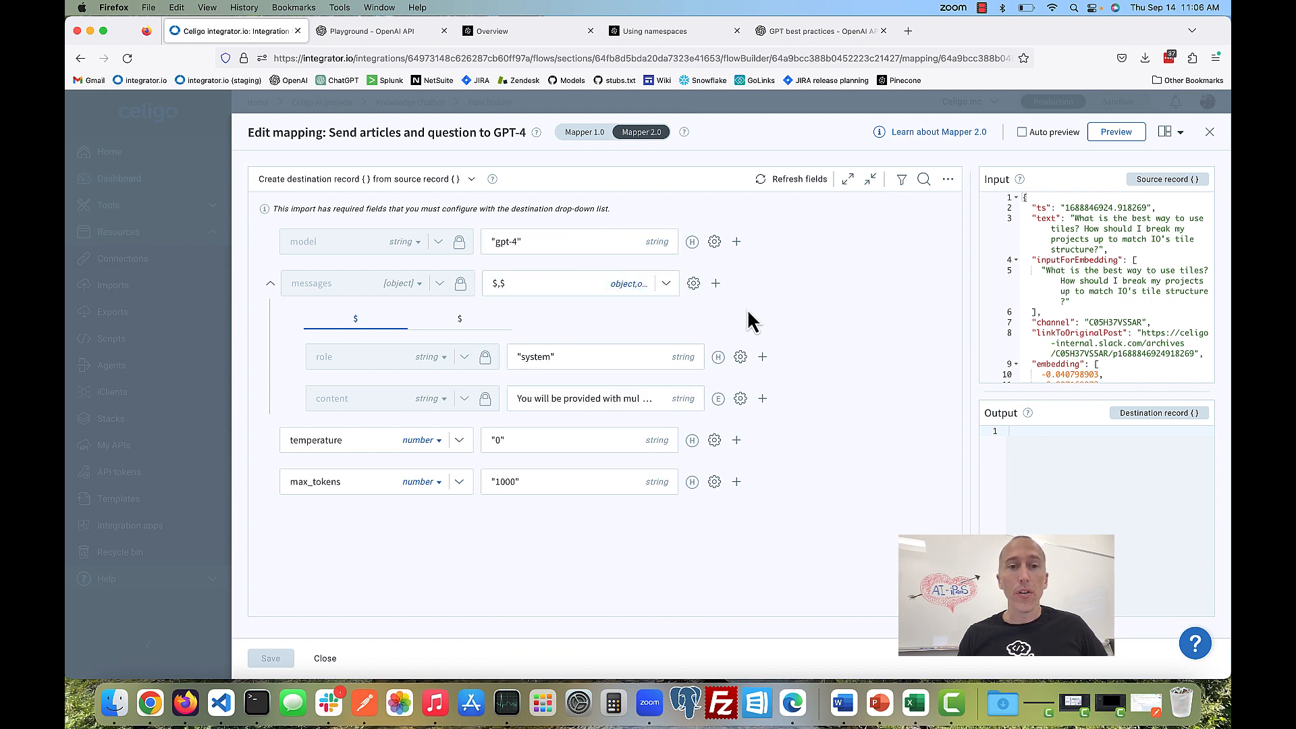
{"action": "left_click", "coordinate": [462, 321]}
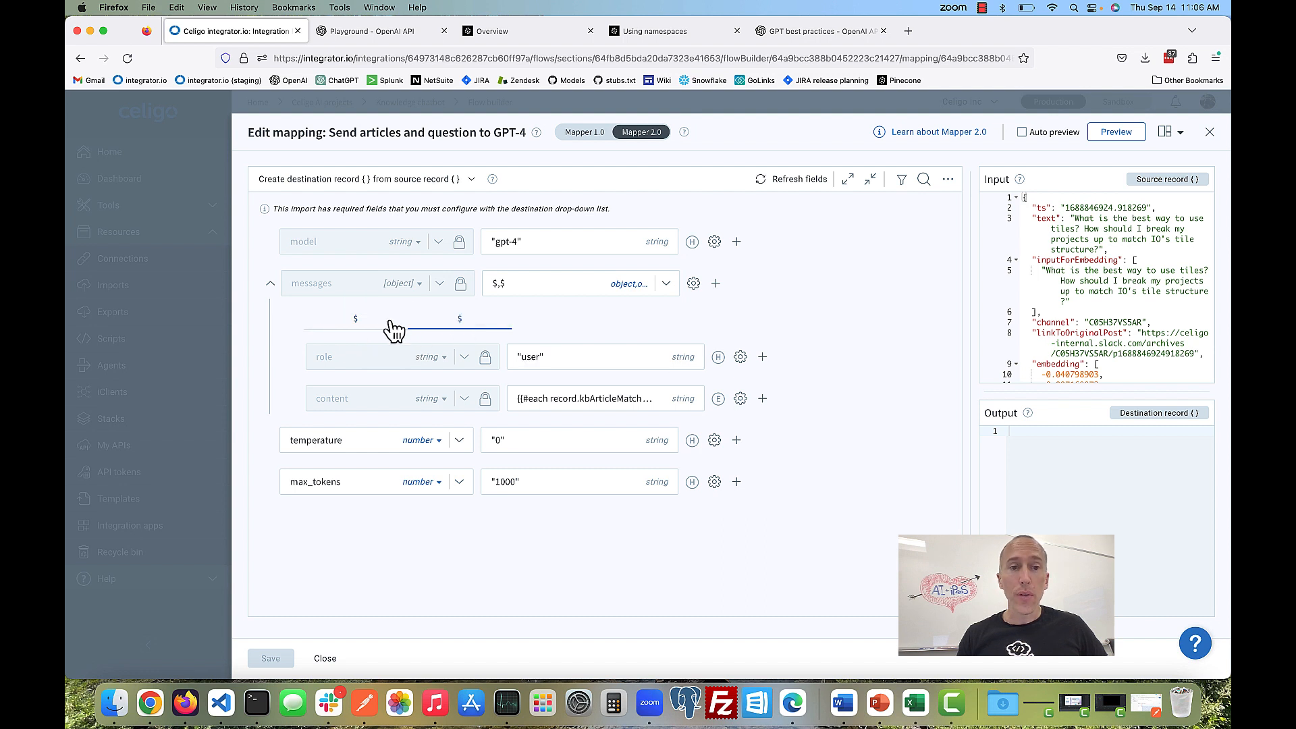
{"action": "left_click", "coordinate": [362, 323]}
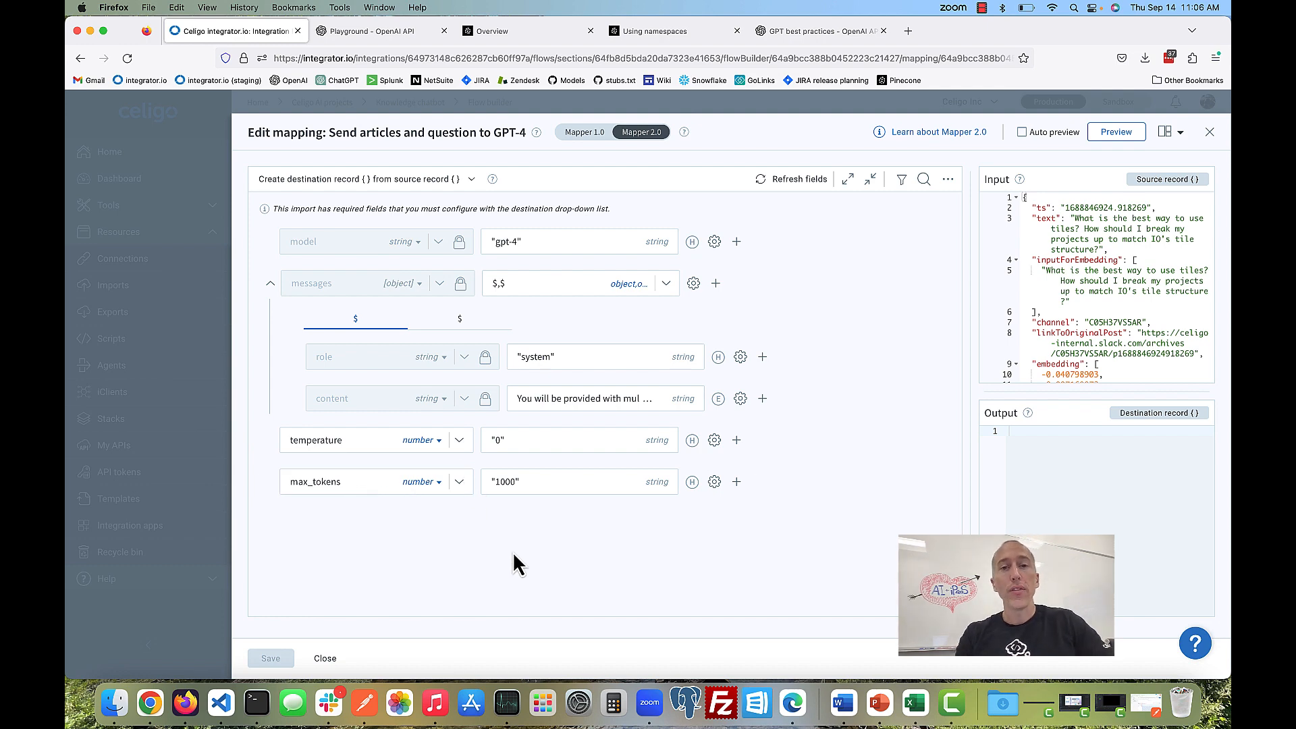
Step: View OpenAI's GPT best practices guide and switch to the OpenAI Playground holding the articles-and-question prompt
{"action": "left_click", "coordinate": [819, 33]}
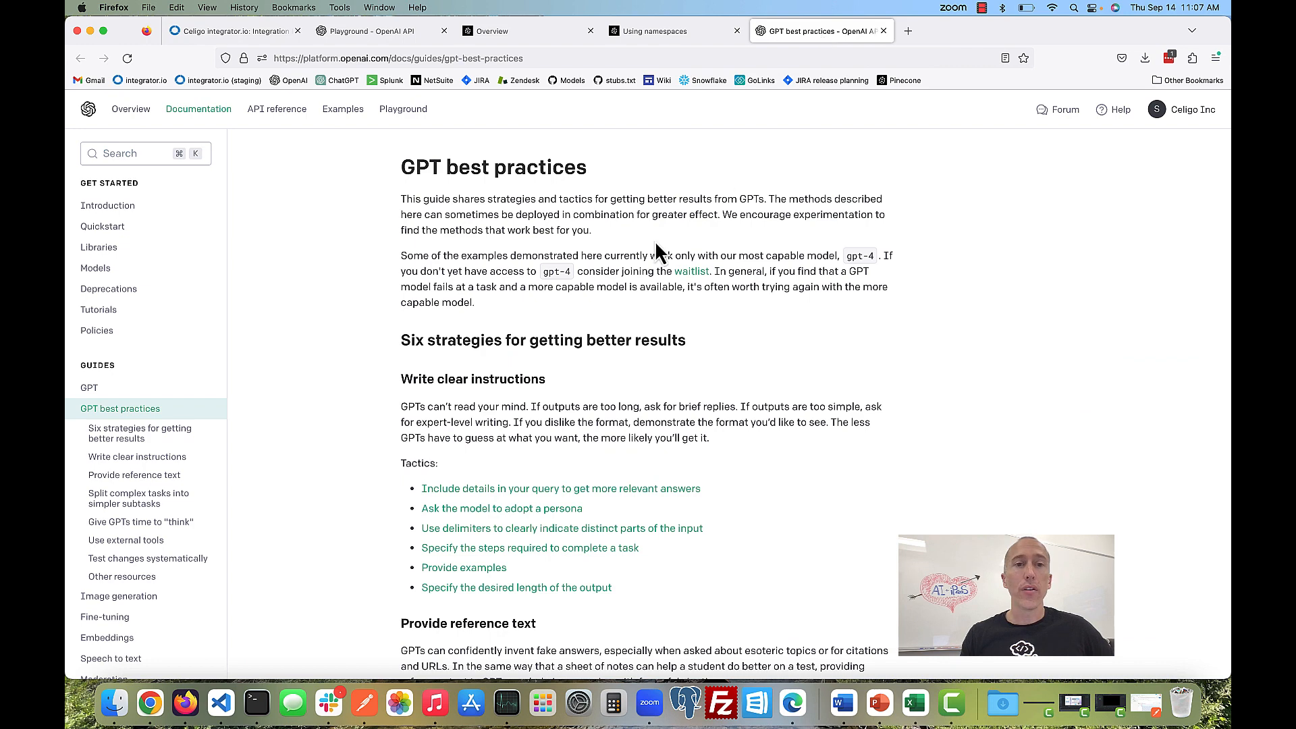
{"action": "left_click", "coordinate": [377, 31]}
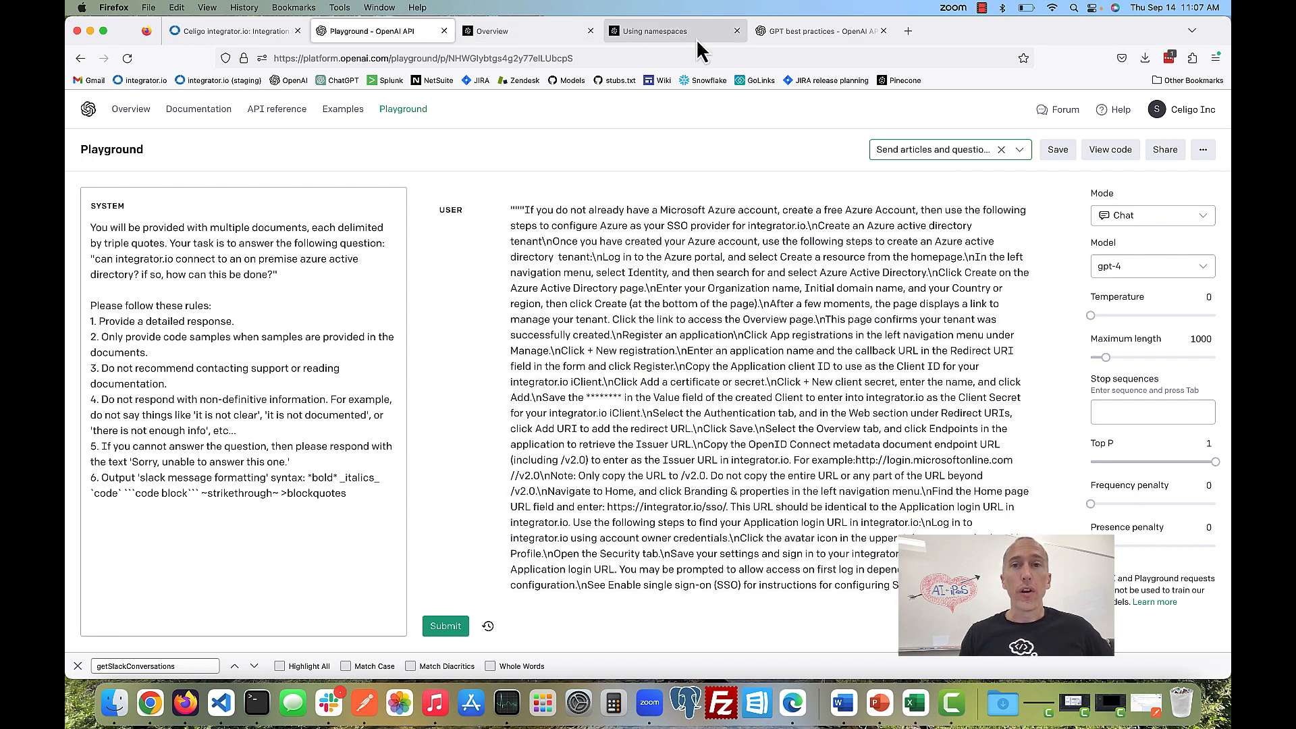
Step: Find the open GPT best practices guide and reorder its browser tab to sit directly after the OpenAI Playground
{"action": "left_click", "coordinate": [257, 33]}
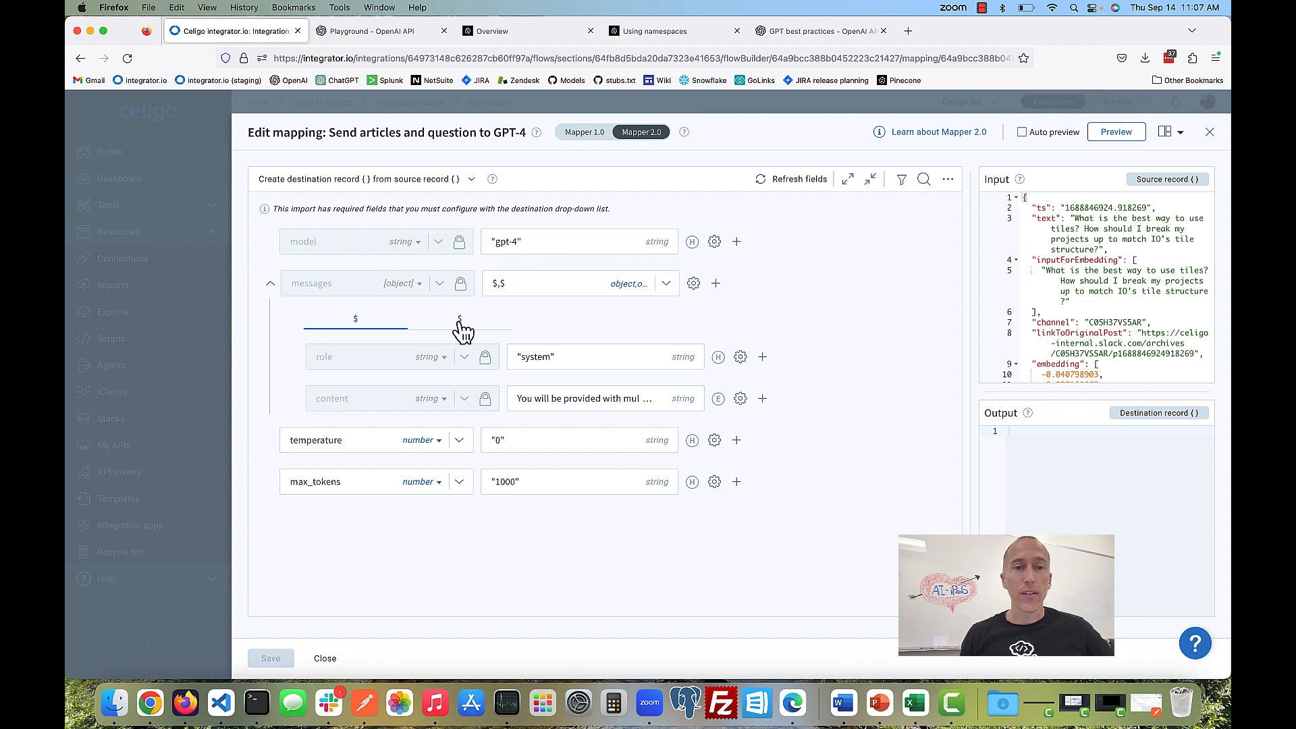
{"action": "left_click", "coordinate": [380, 31]}
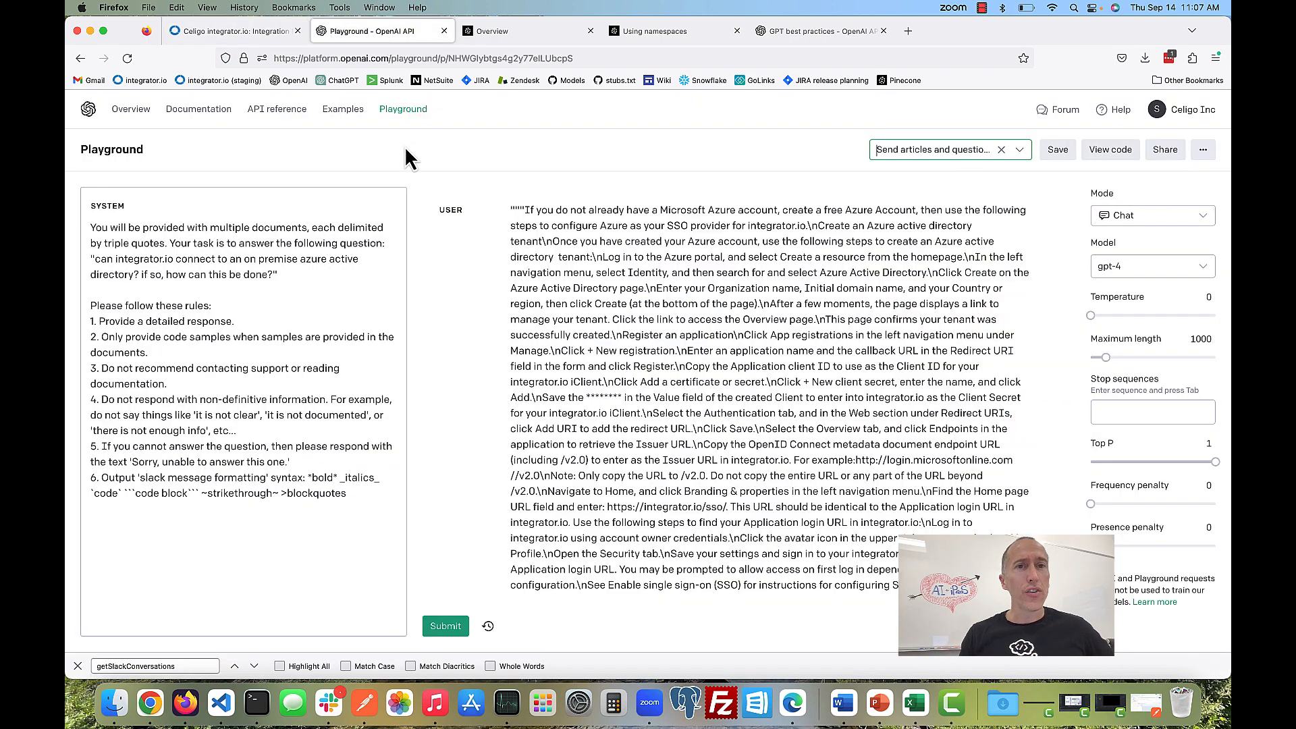
{"action": "left_click", "coordinate": [674, 31]}
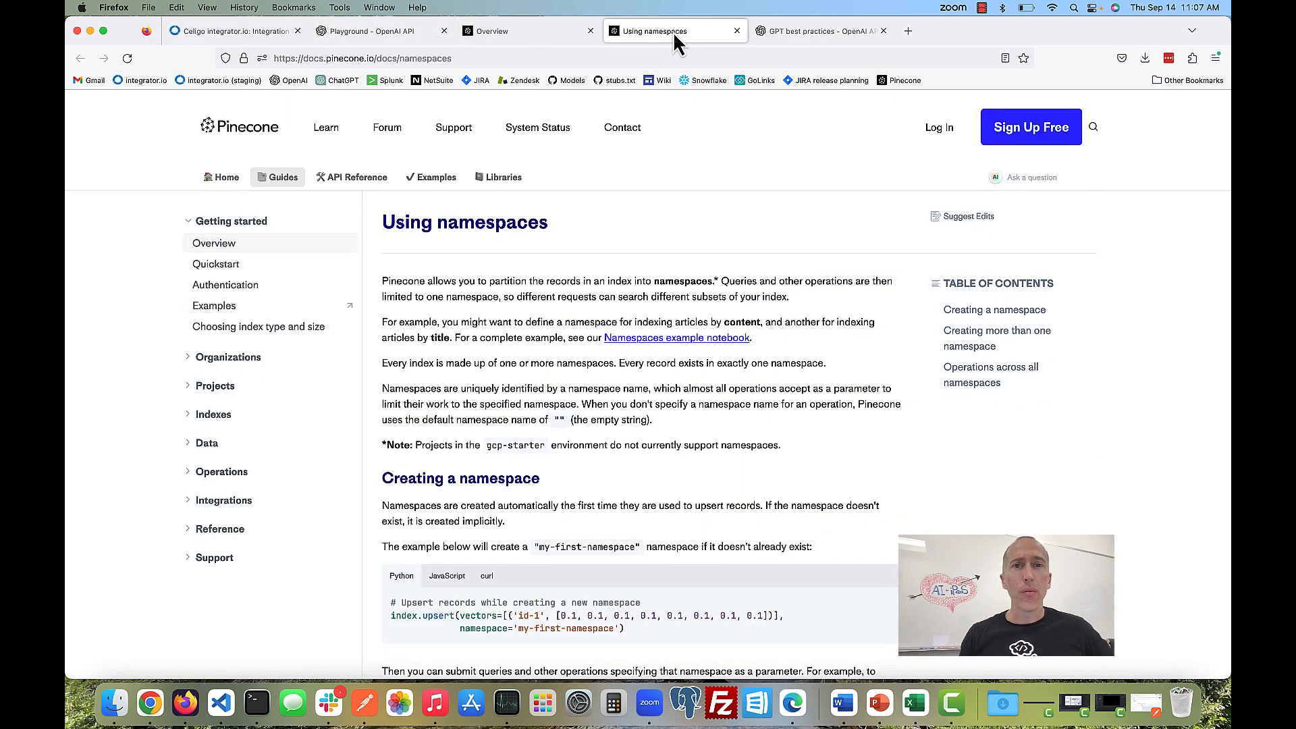
{"action": "left_click", "coordinate": [803, 32]}
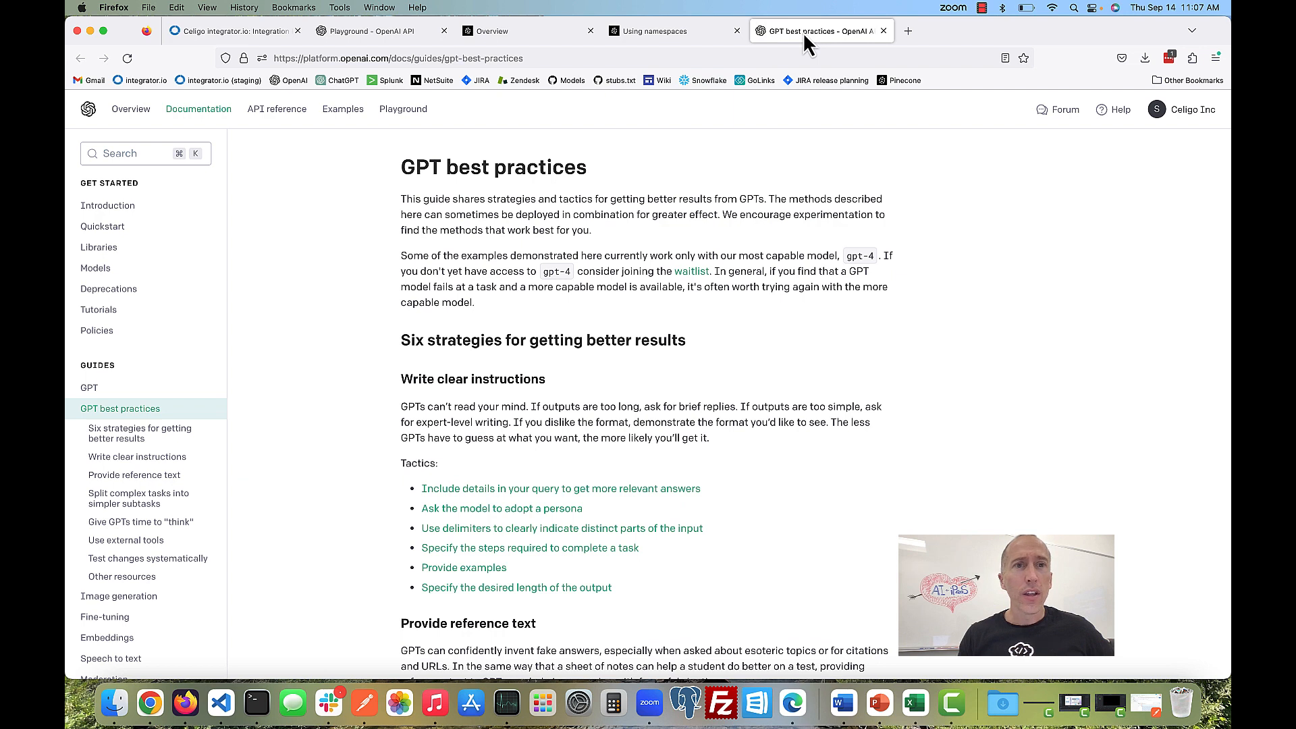
{"action": "left_click_drag", "start_coordinate": [803, 31], "coordinate": [513, 33]}
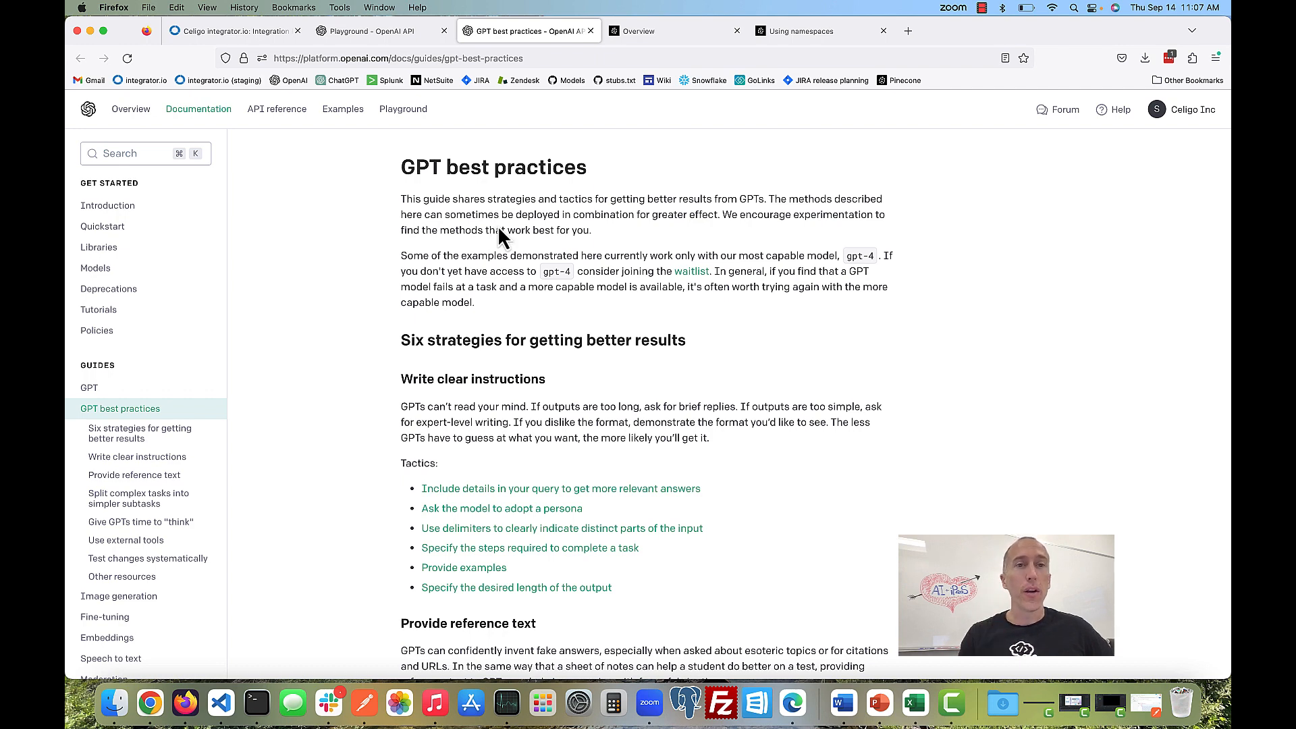
Step: Compare the Playground prompt with the GPT best practices guide and highlight the quoted question in the system message
{"action": "left_click", "coordinate": [376, 32]}
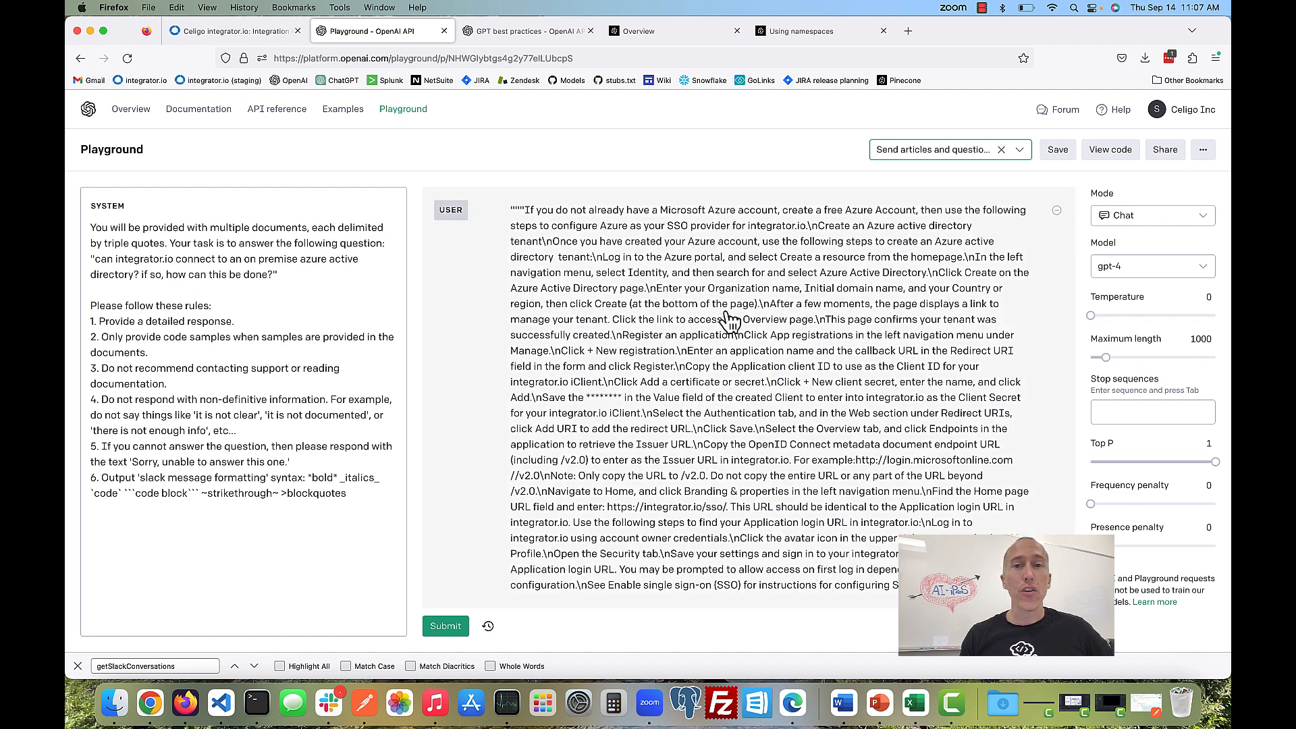
{"action": "left_click", "coordinate": [529, 31]}
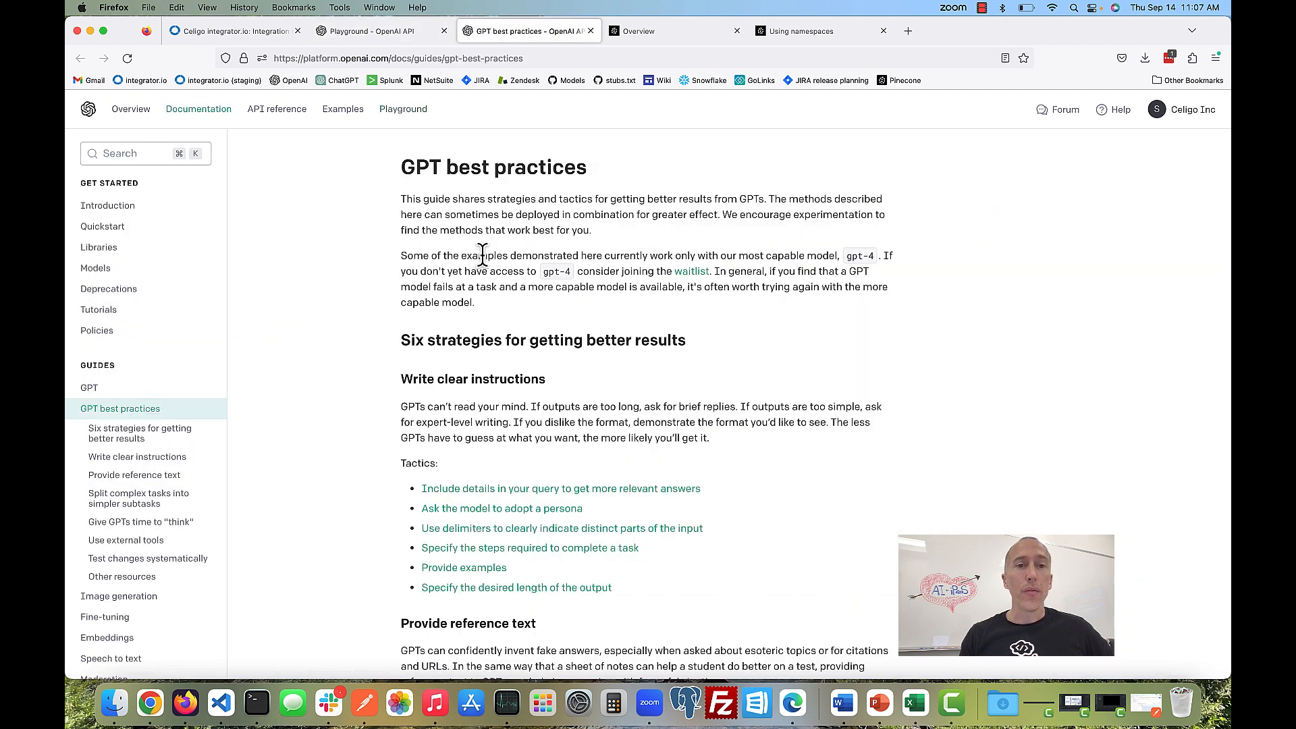
{"action": "left_click", "coordinate": [382, 34]}
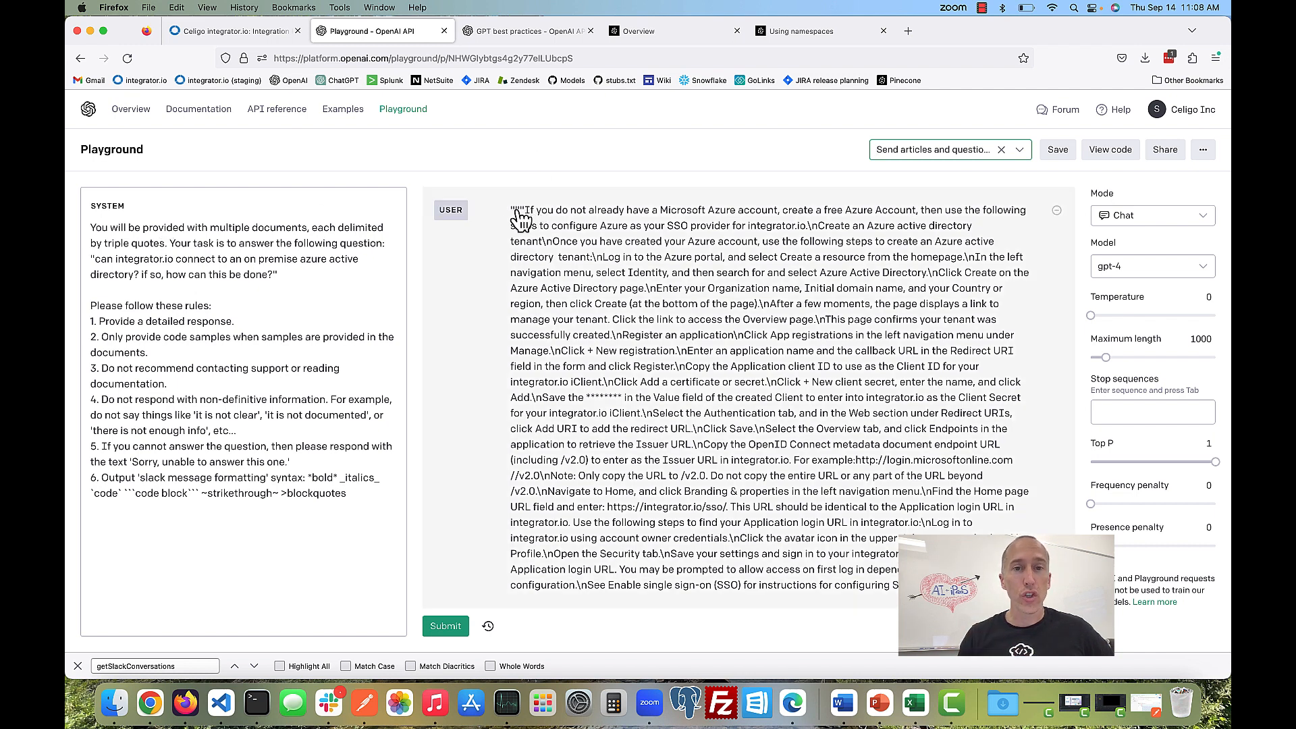
{"action": "left_click", "coordinate": [206, 250]}
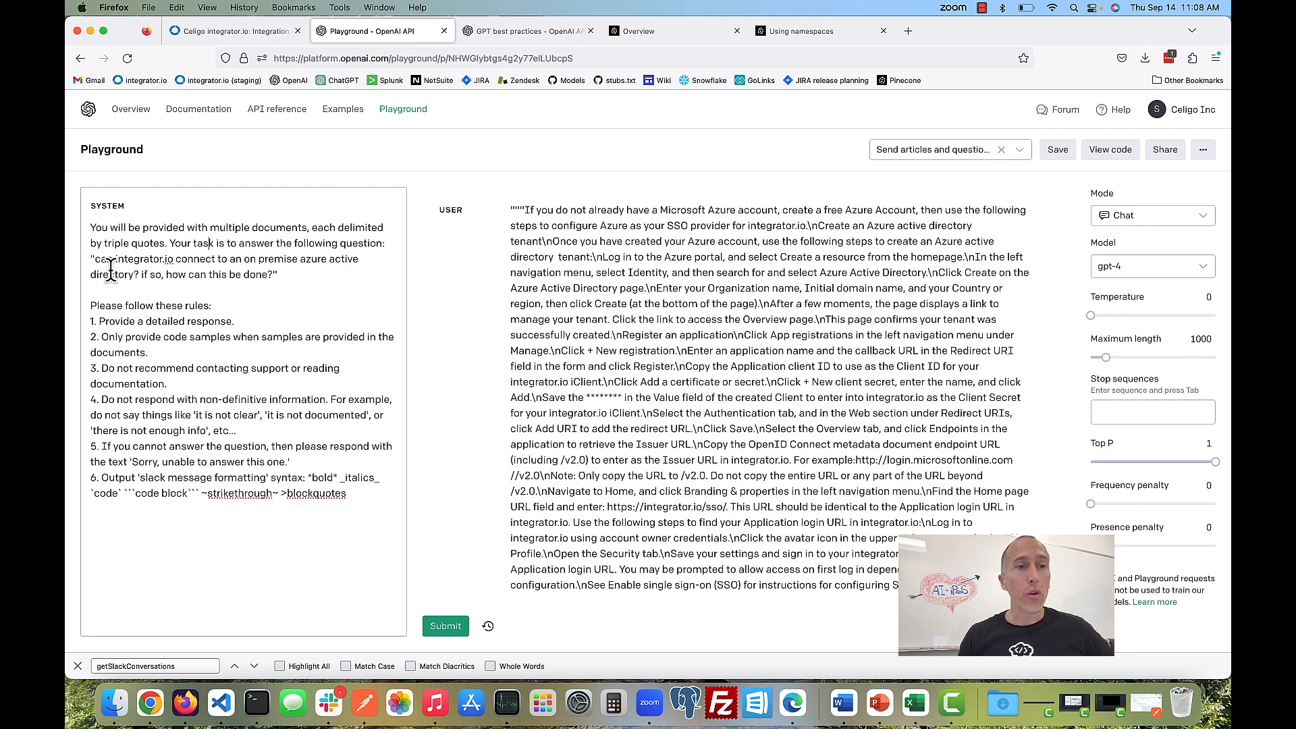
{"action": "left_click_drag", "start_coordinate": [91, 262], "coordinate": [269, 277]}
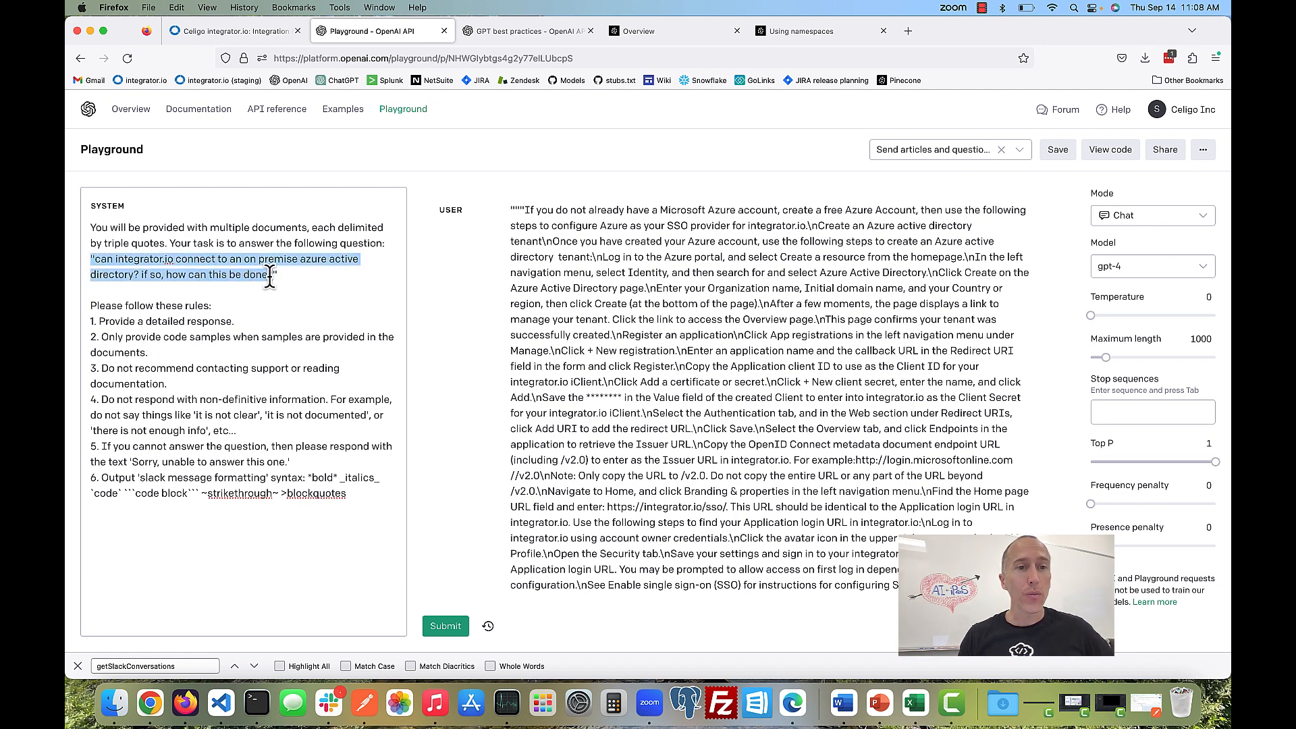
{"action": "left_click", "coordinate": [313, 276]}
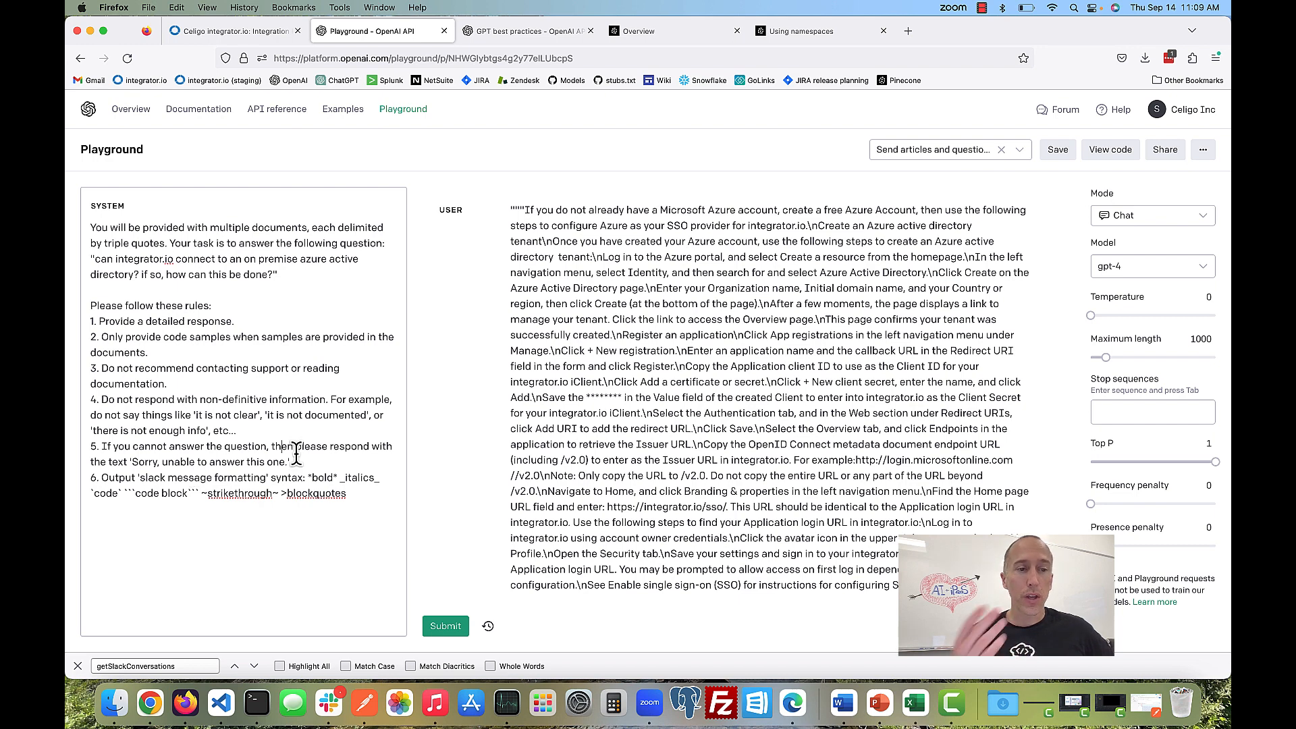
Step: Examine rule 6 of the Playground's system message, highlighting its words "slack" and "syntax"
{"action": "double_click", "coordinate": [150, 477]}
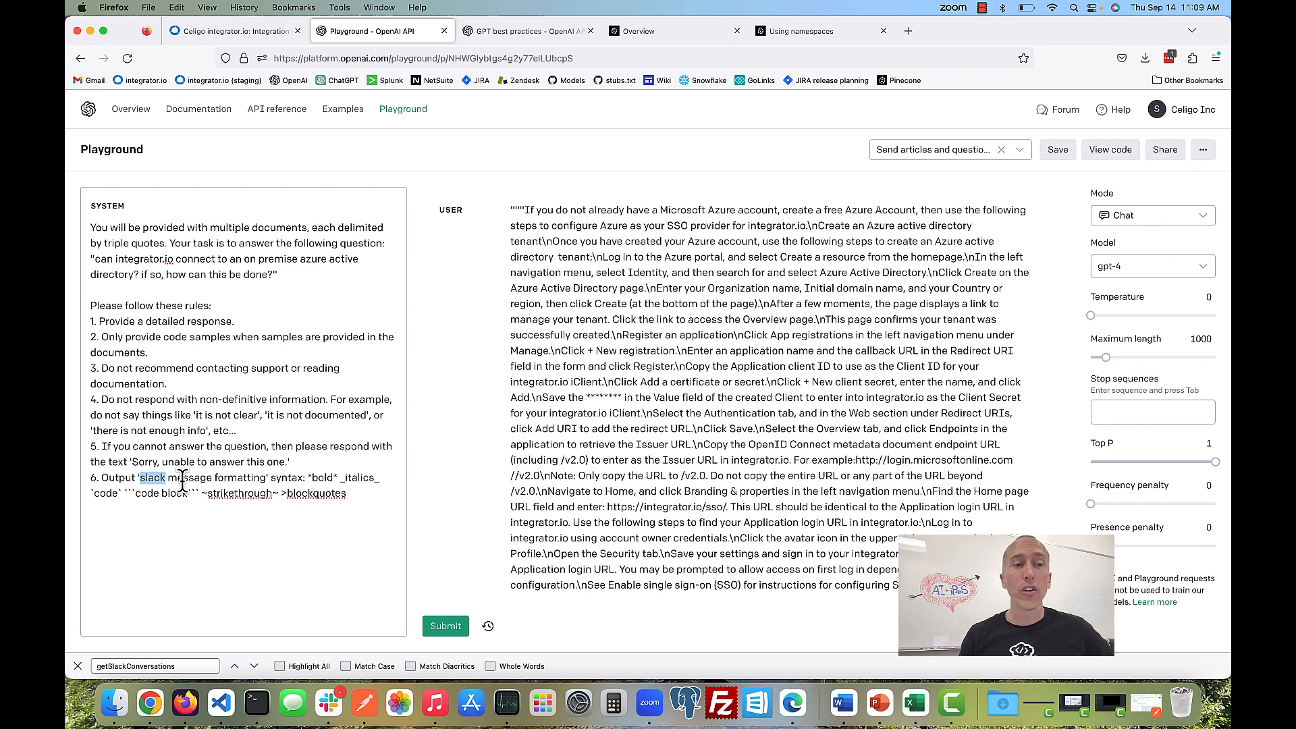
{"action": "left_click", "coordinate": [264, 478]}
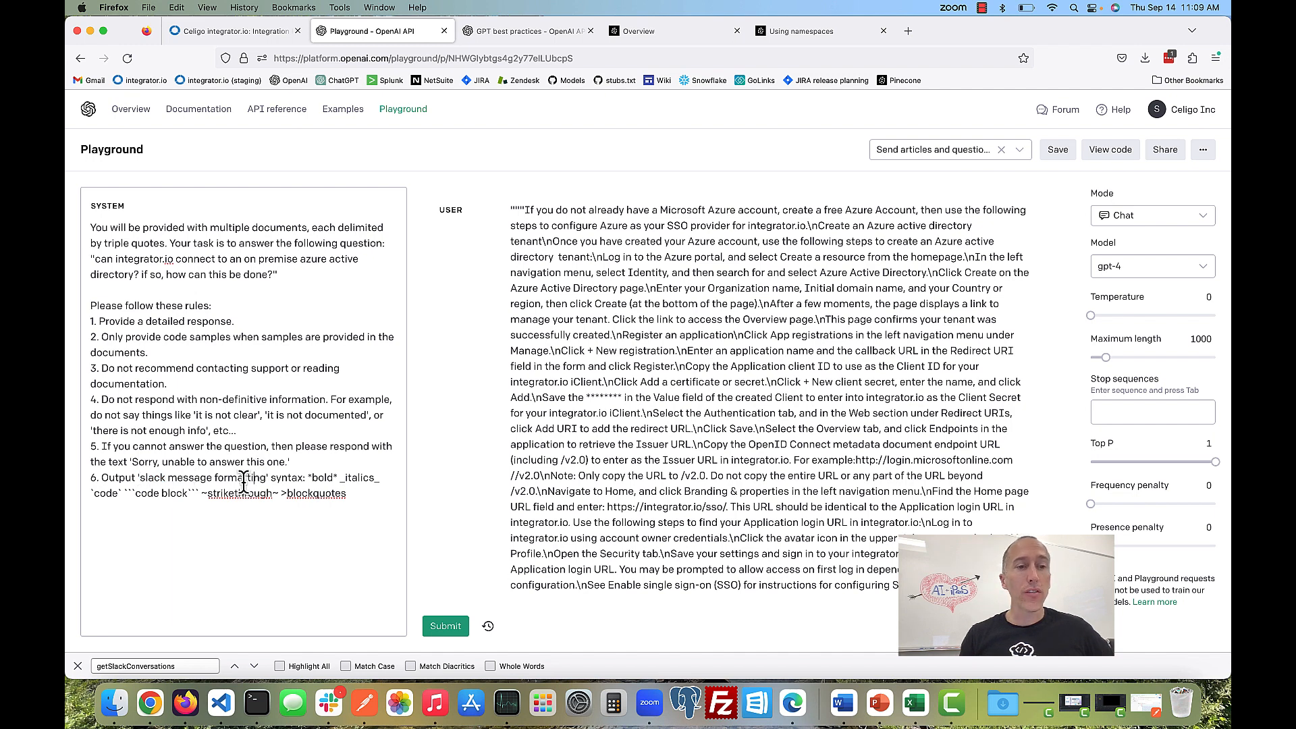
{"action": "left_click", "coordinate": [268, 477]}
{"action": "type", "text": "'"}
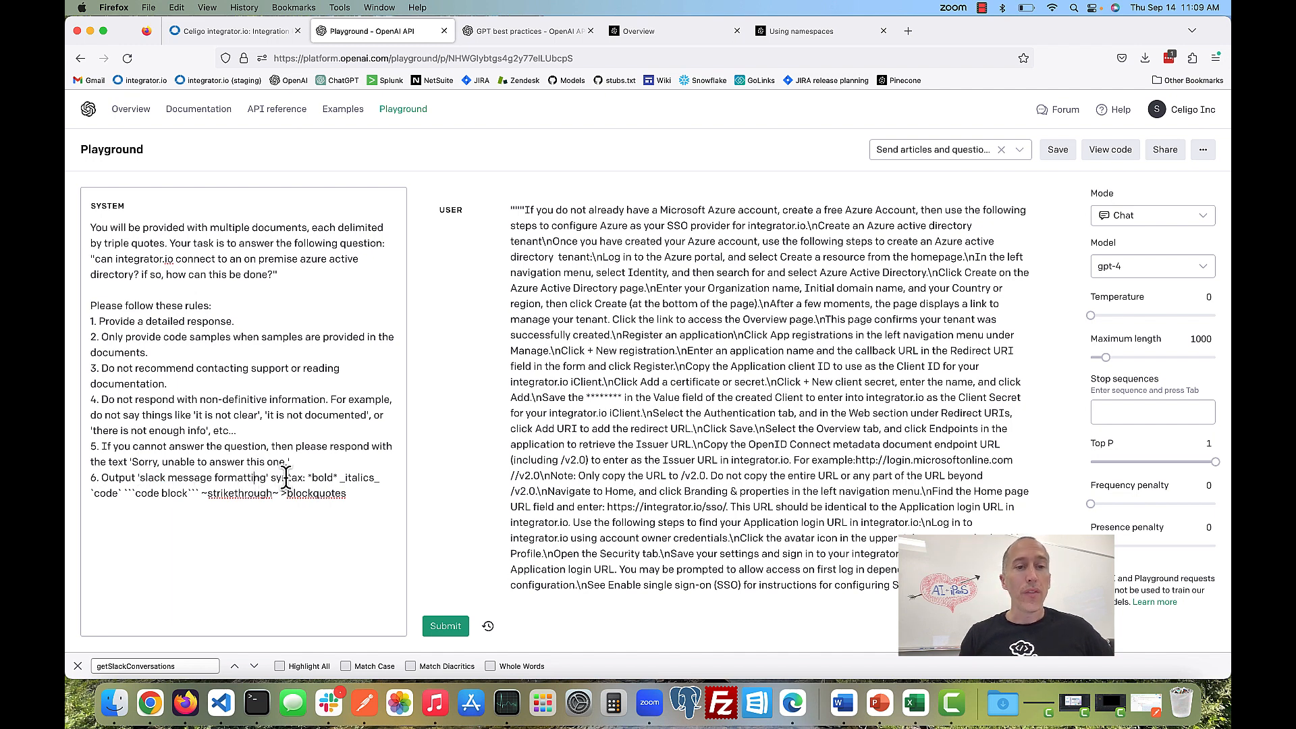
{"action": "double_click", "coordinate": [287, 477]}
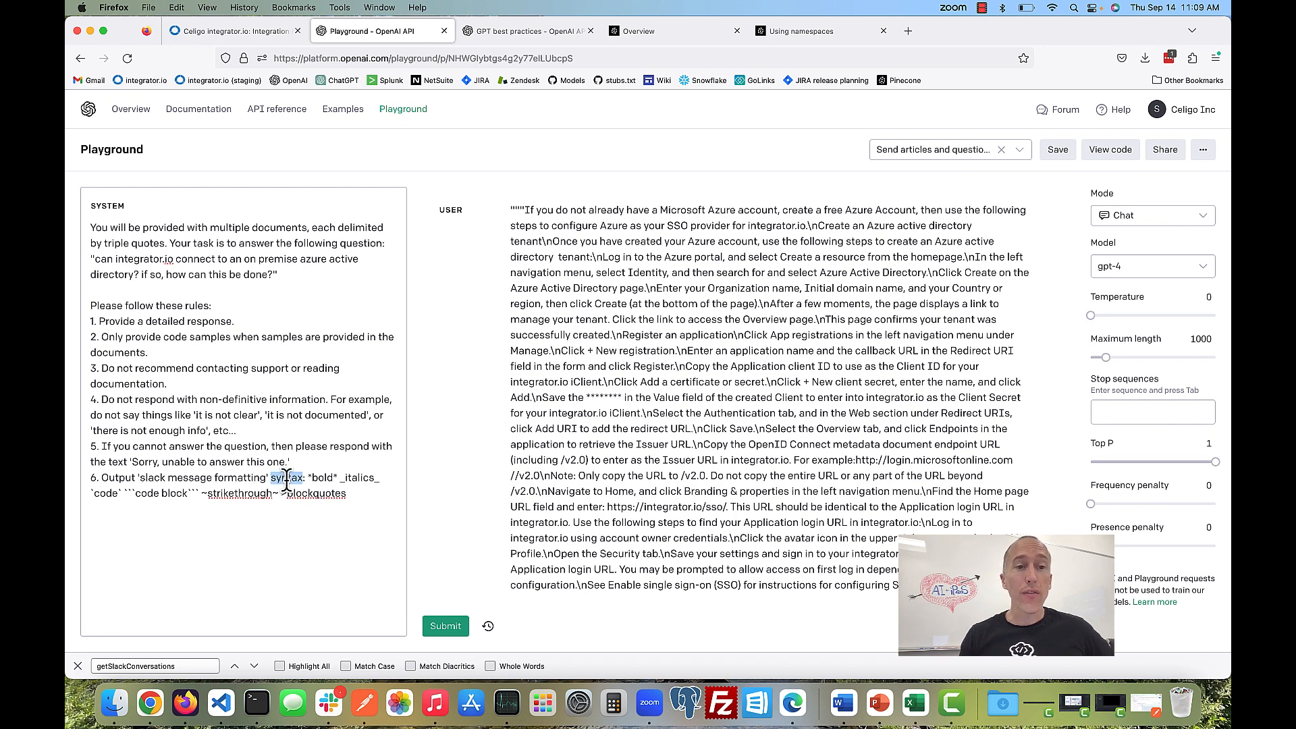
{"action": "left_click", "coordinate": [288, 477]}
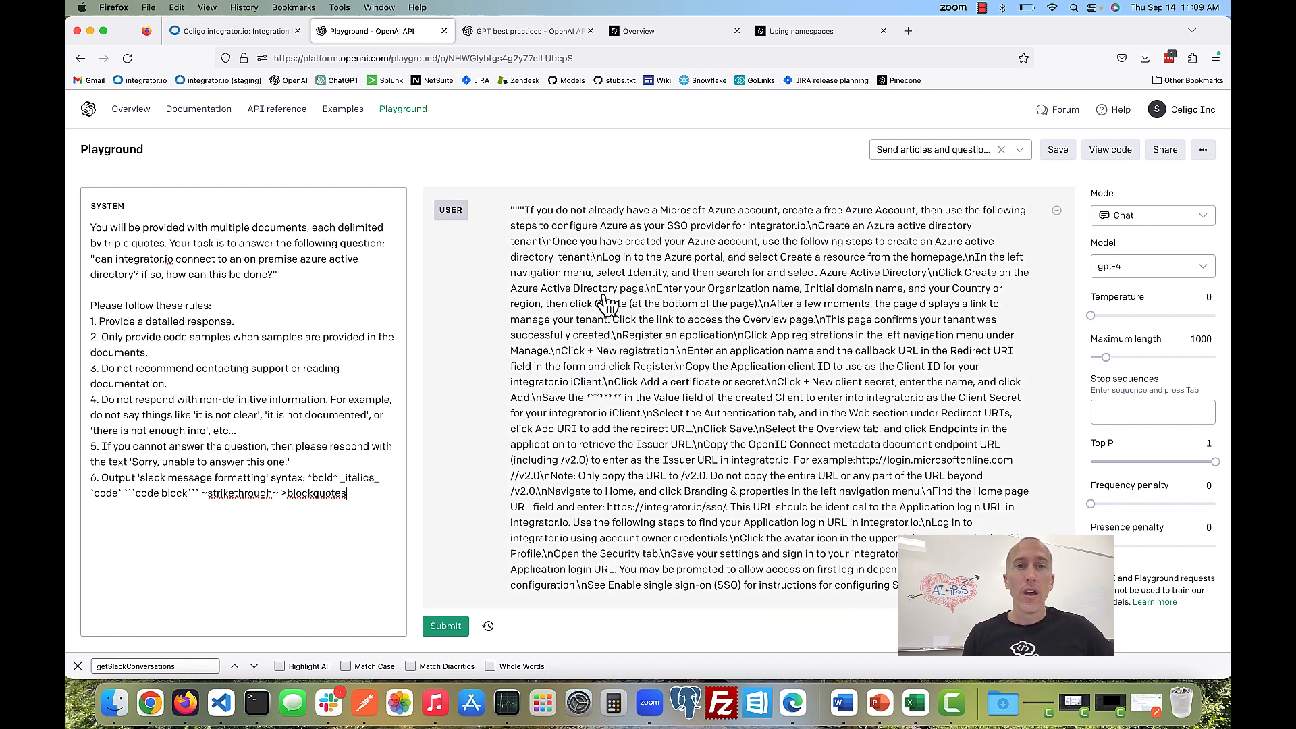
Step: Look through the triple-quoted articles in the Playground's user message and return to its beginning
{"action": "scroll", "coordinate": [656, 422], "scroll_direction": "down", "scroll_amount": 1}
{"action": "scroll", "coordinate": [656, 422], "scroll_direction": "down", "scroll_amount": 10}
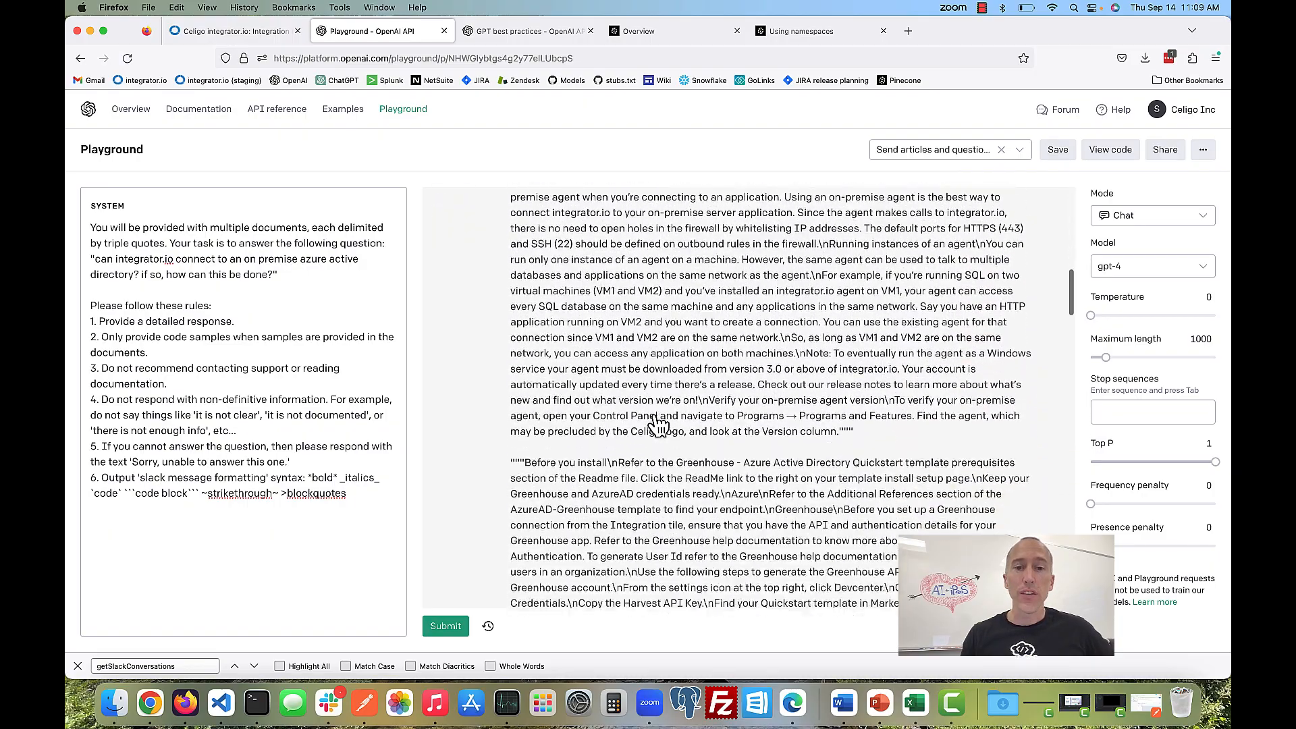
{"action": "scroll", "coordinate": [540, 398], "scroll_direction": "up", "scroll_amount": 12}
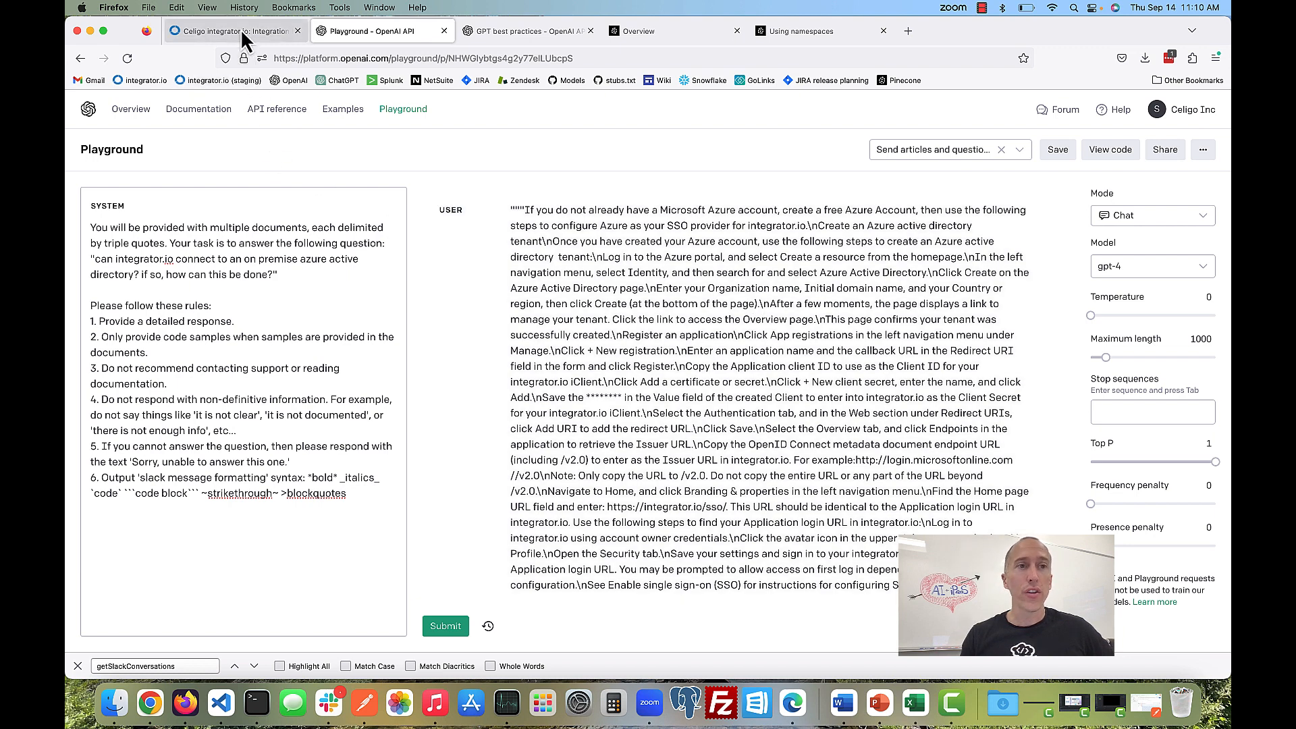
Step: In Celigo's GPT-4 mapping, review the system message's content handlebars expression, highlight {{{record.text}}}, and close the expression and field settings
{"action": "left_click", "coordinate": [241, 28]}
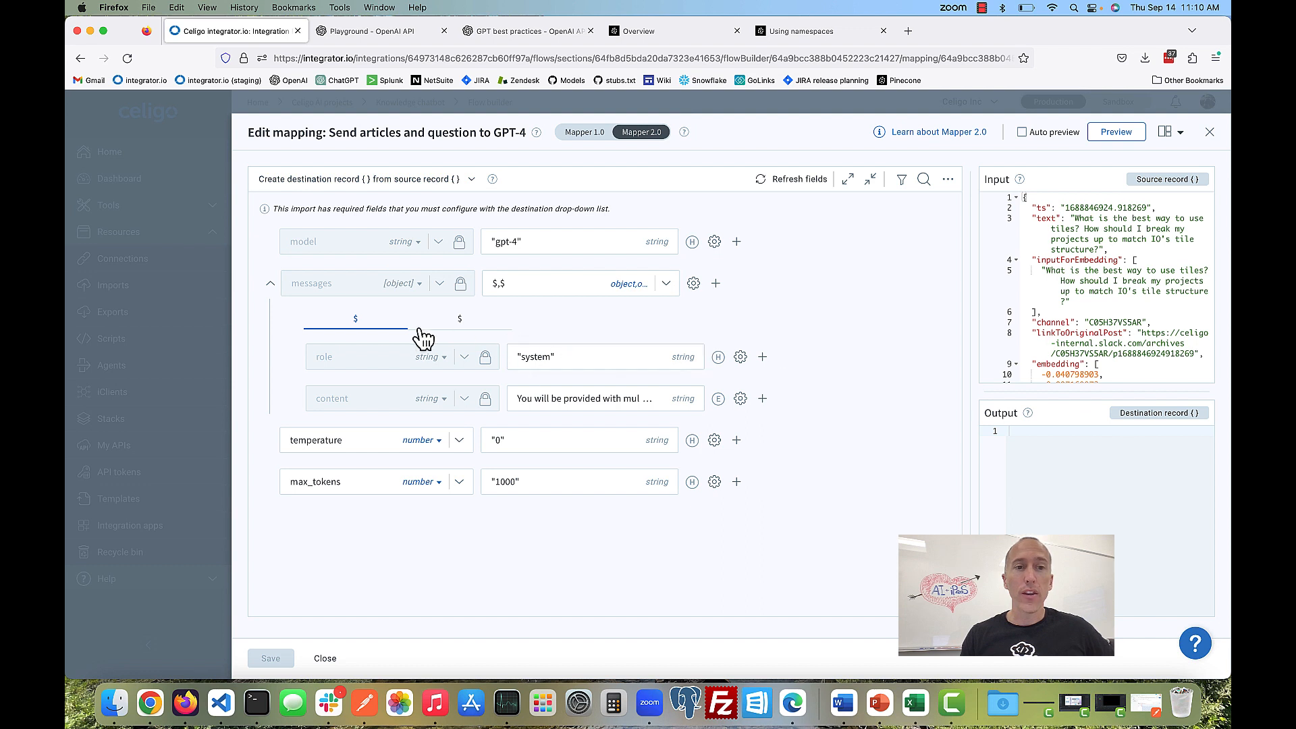
{"action": "left_click", "coordinate": [458, 324]}
{"action": "left_click", "coordinate": [360, 323]}
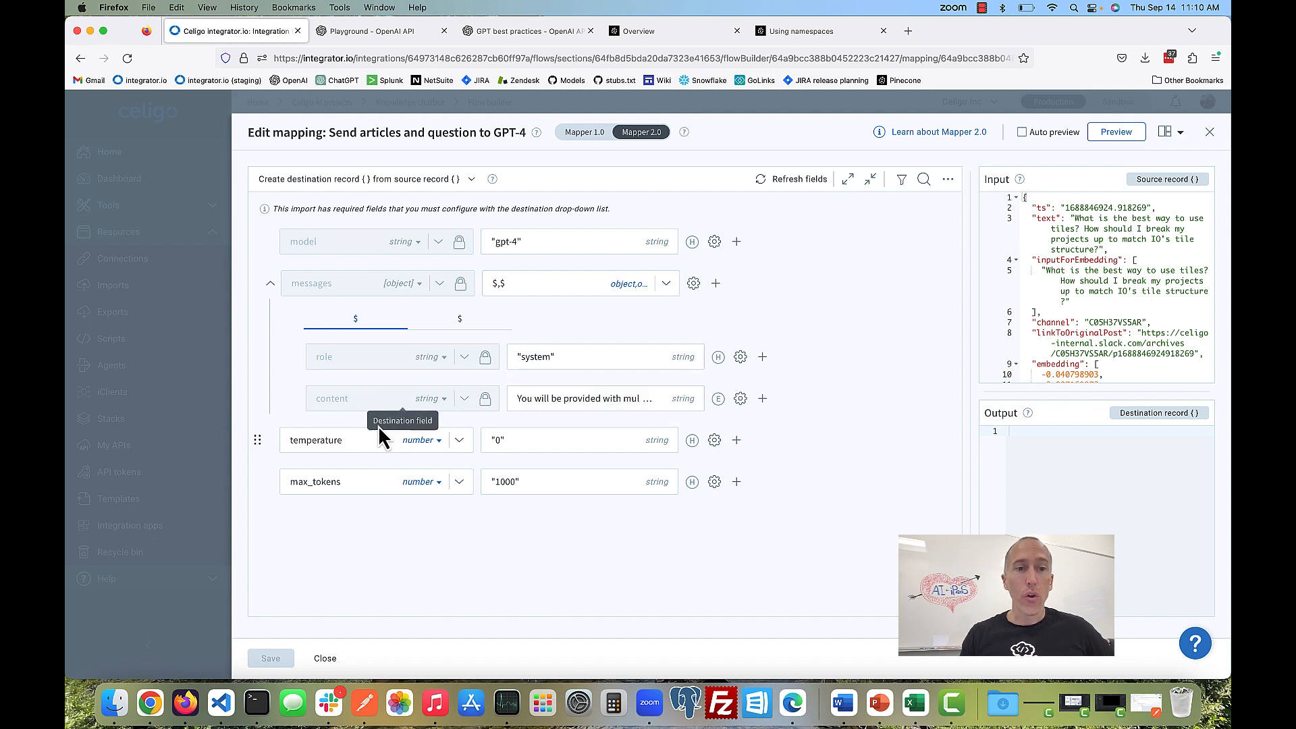
{"action": "left_click", "coordinate": [740, 399]}
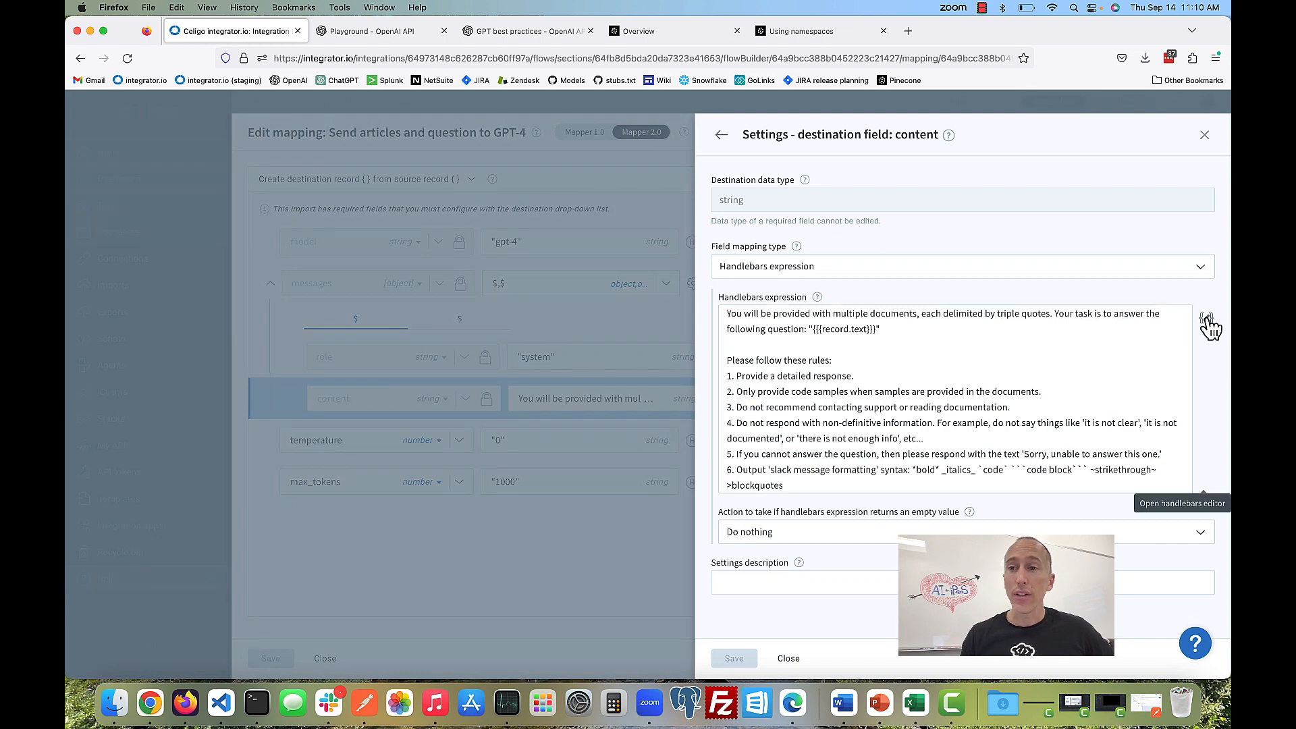
{"action": "left_click", "coordinate": [1207, 320]}
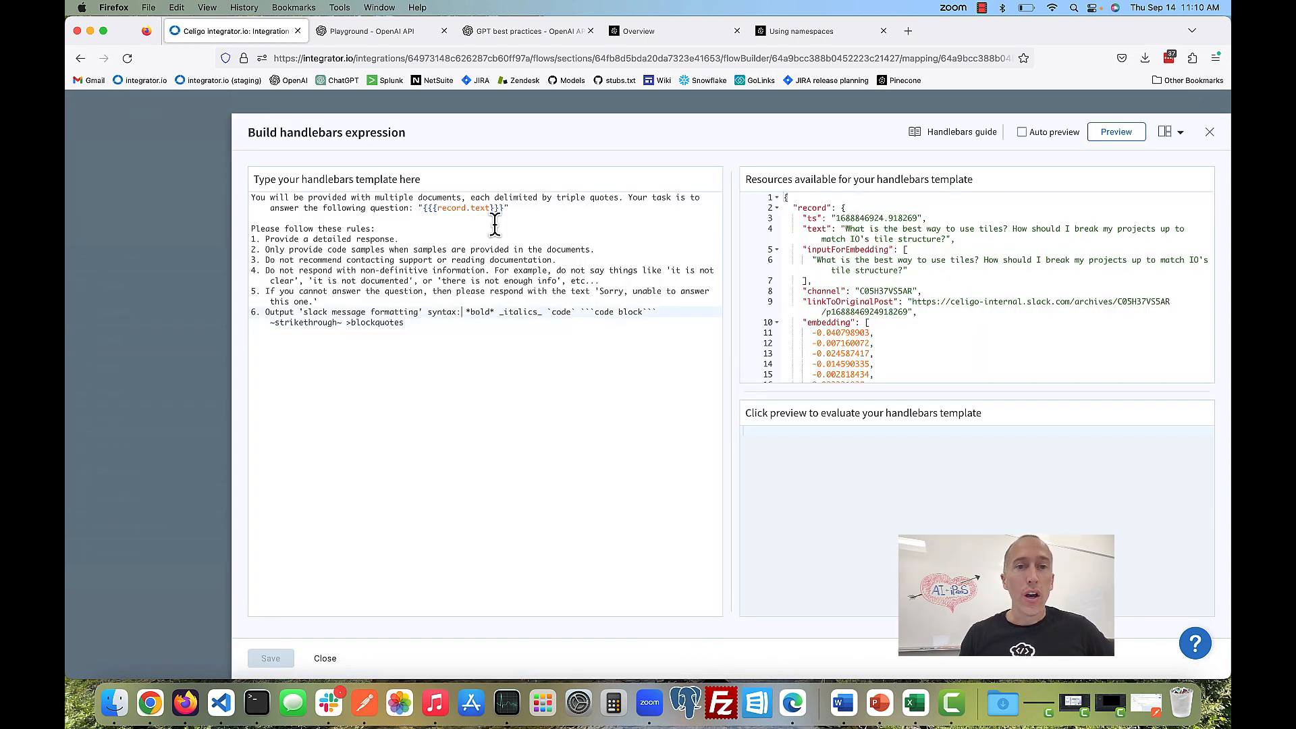
{"action": "left_click_drag", "start_coordinate": [502, 208], "coordinate": [422, 215]}
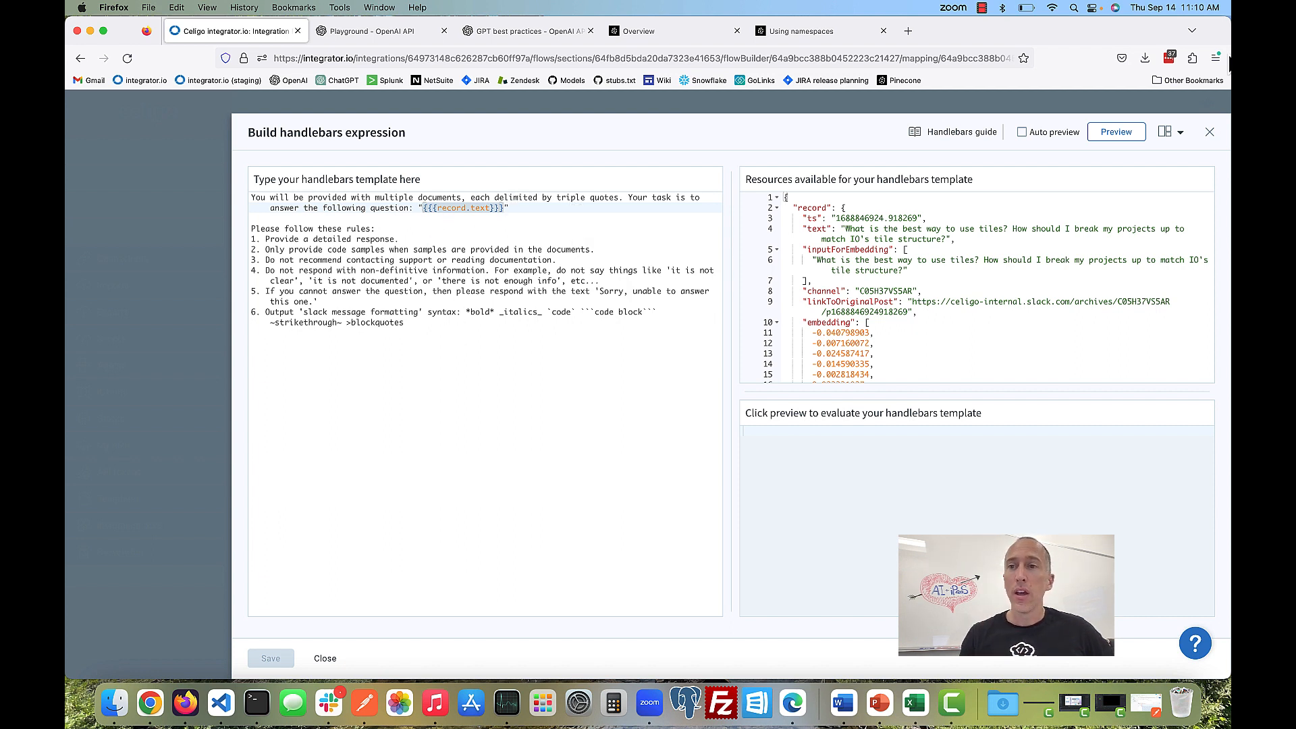
{"action": "left_click", "coordinate": [1210, 130]}
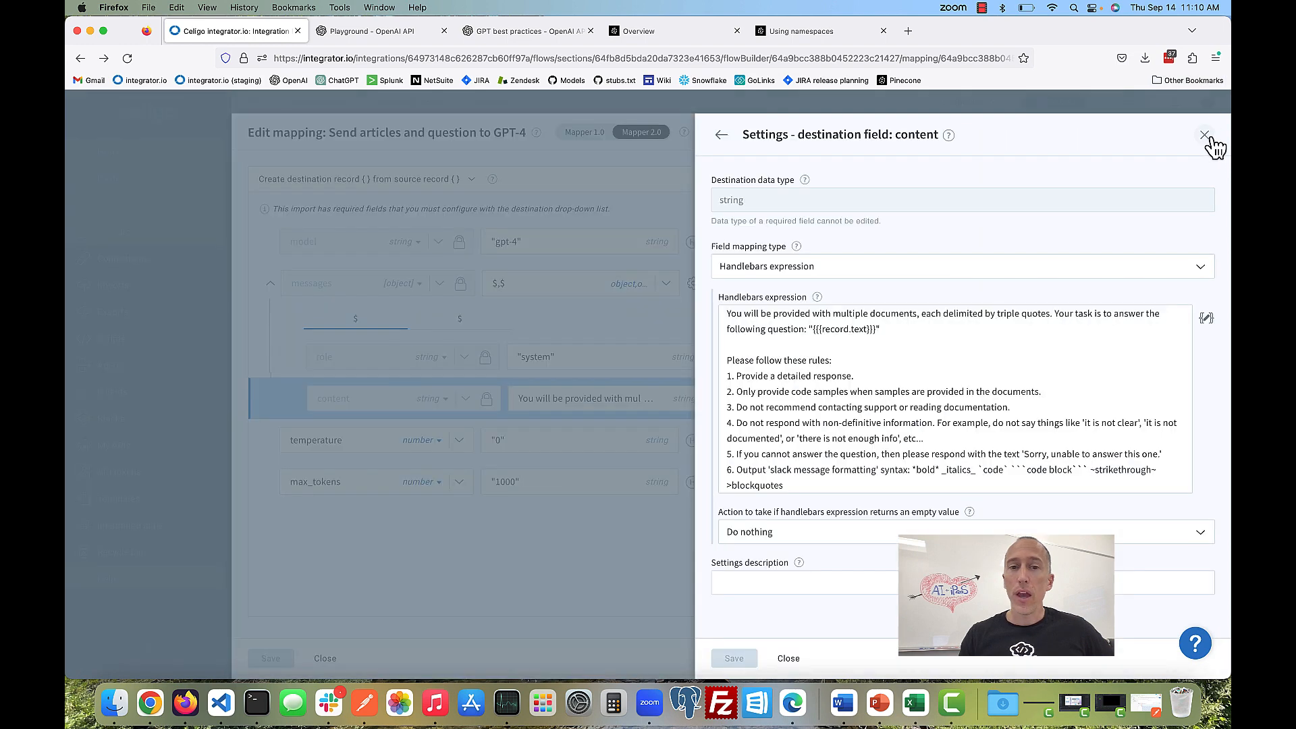
{"action": "left_click", "coordinate": [1204, 134]}
Step: Review the user message's role and its content expression looping over record.kbArticleMatches in the handlebars editor, and close the editor
{"action": "left_click", "coordinate": [462, 322]}
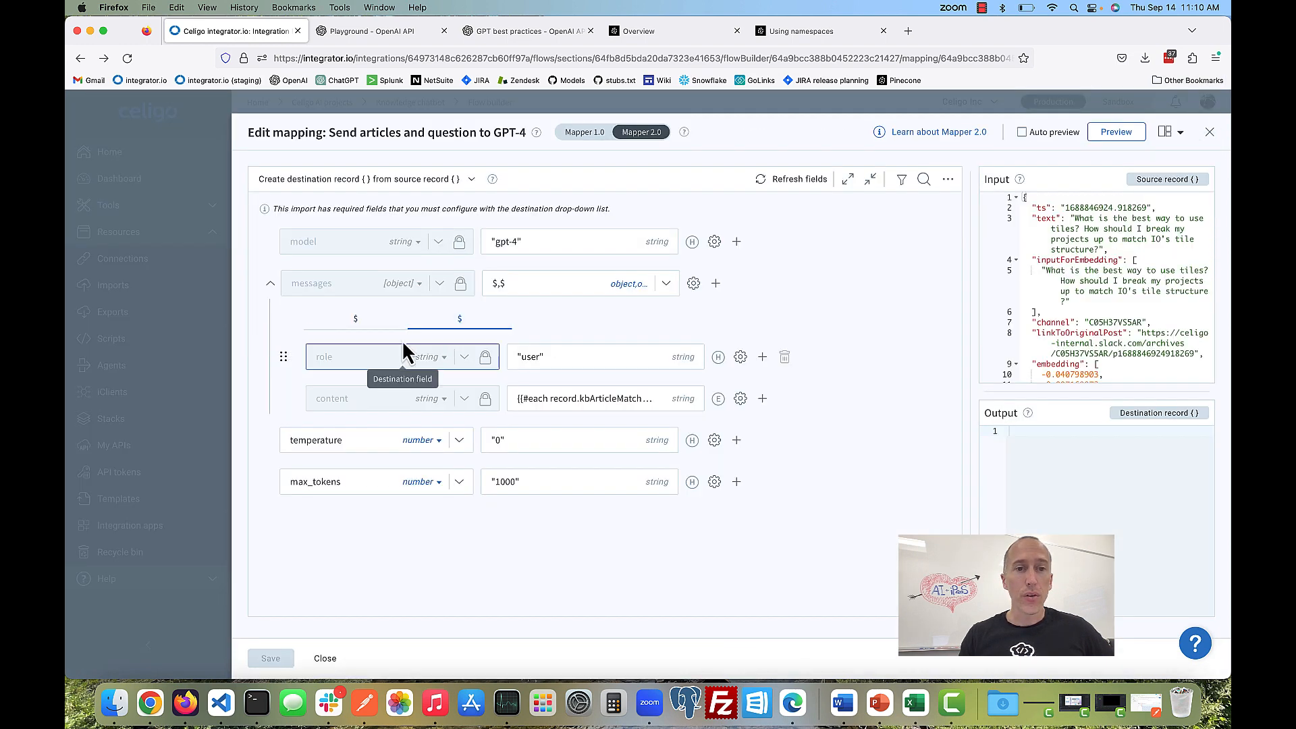
{"action": "left_click", "coordinate": [544, 358]}
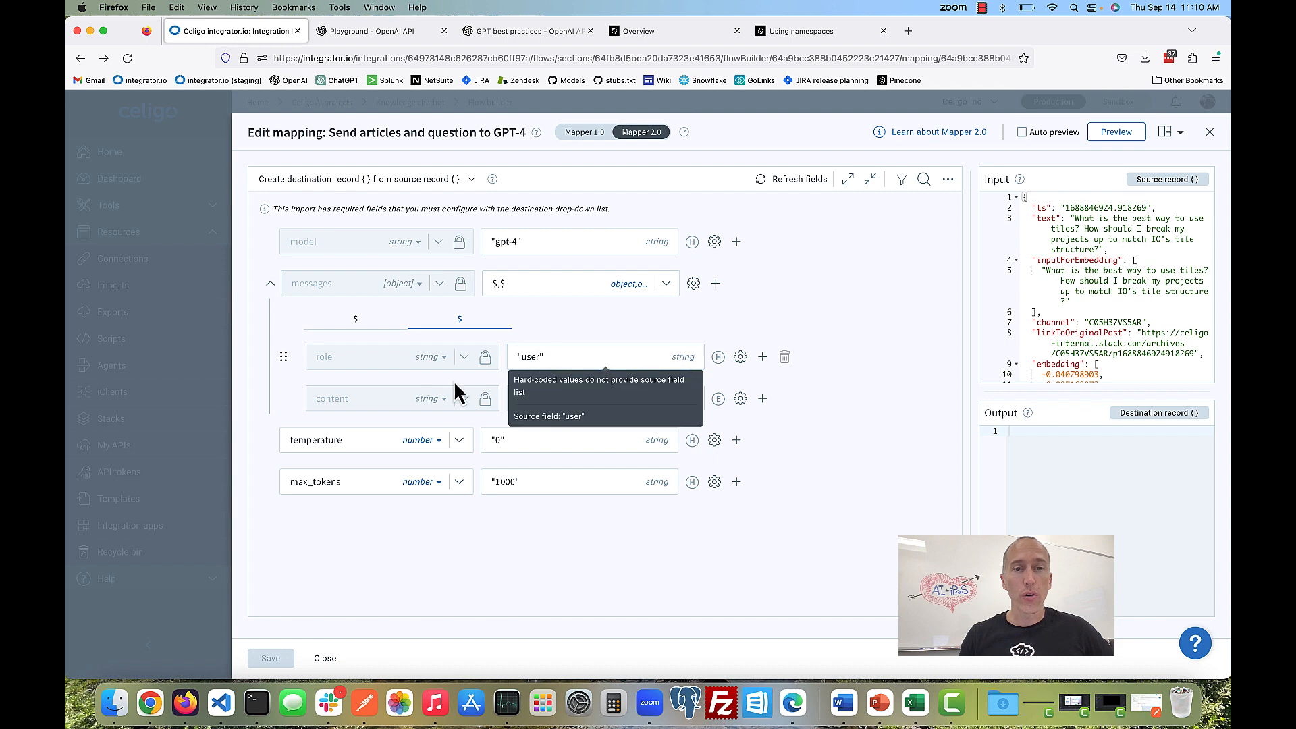
{"action": "left_click", "coordinate": [740, 399]}
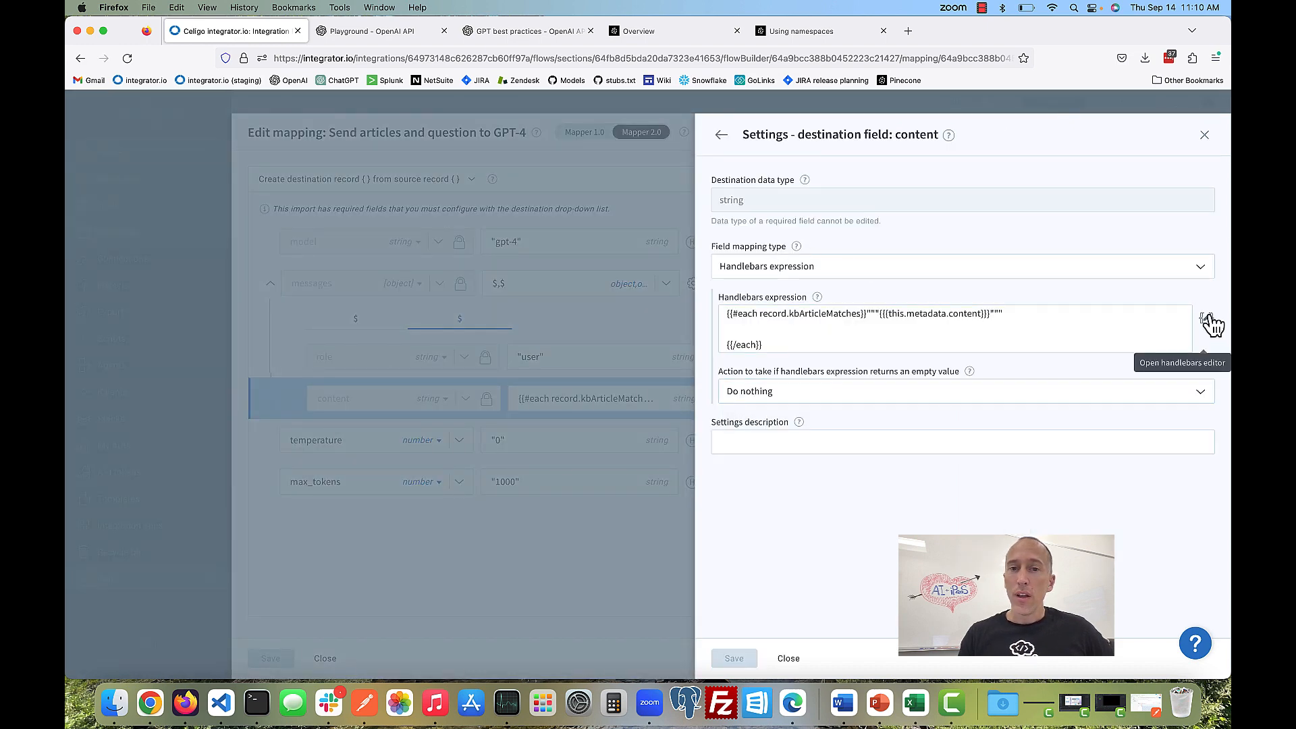
{"action": "left_click", "coordinate": [1207, 320]}
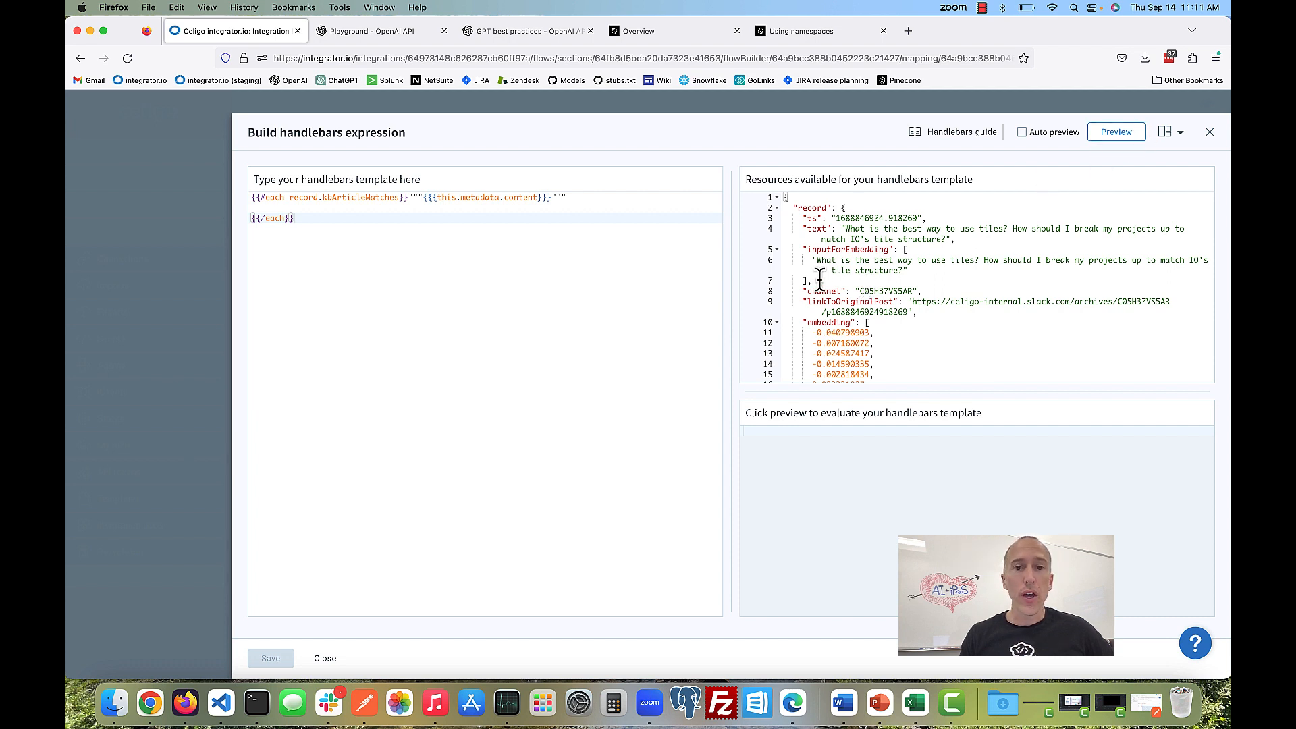
{"action": "left_click", "coordinate": [1210, 133]}
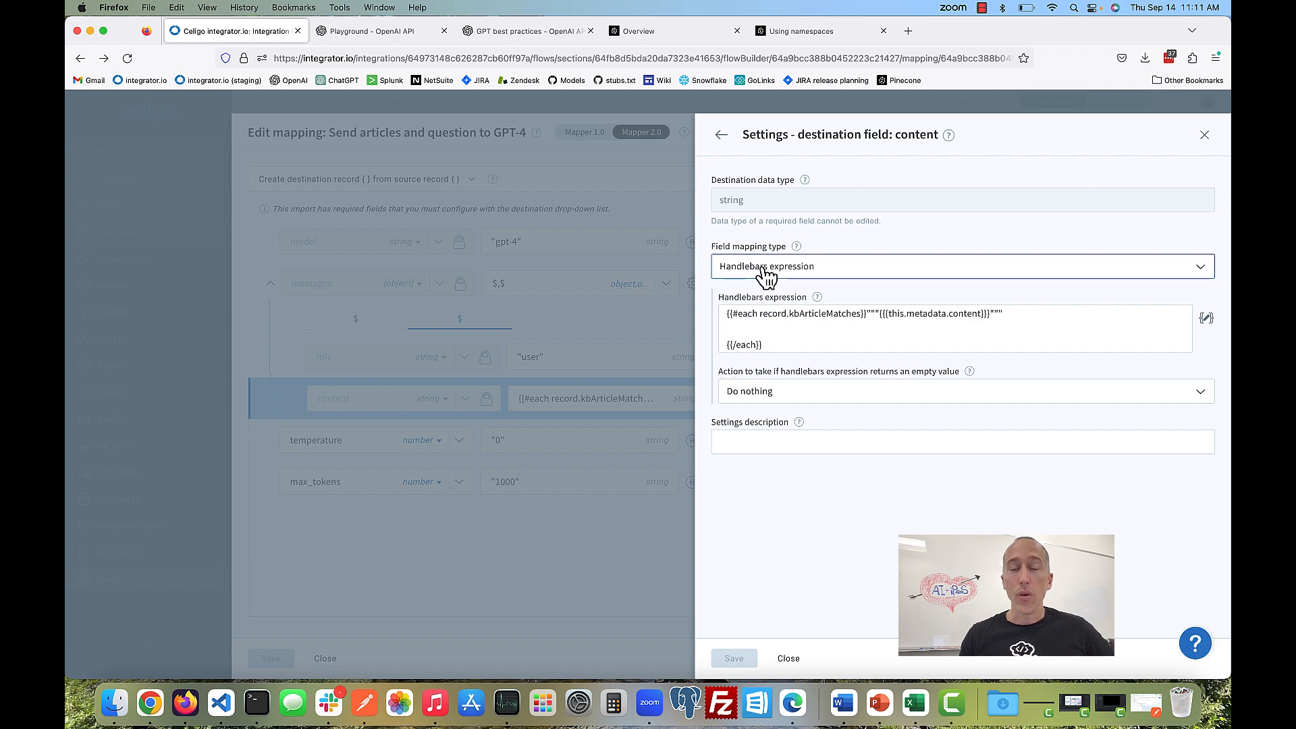
Step: View the available field mapping types for the user message's content, keep Handlebars expression, and close the field settings and mapping
{"action": "left_click", "coordinate": [764, 270]}
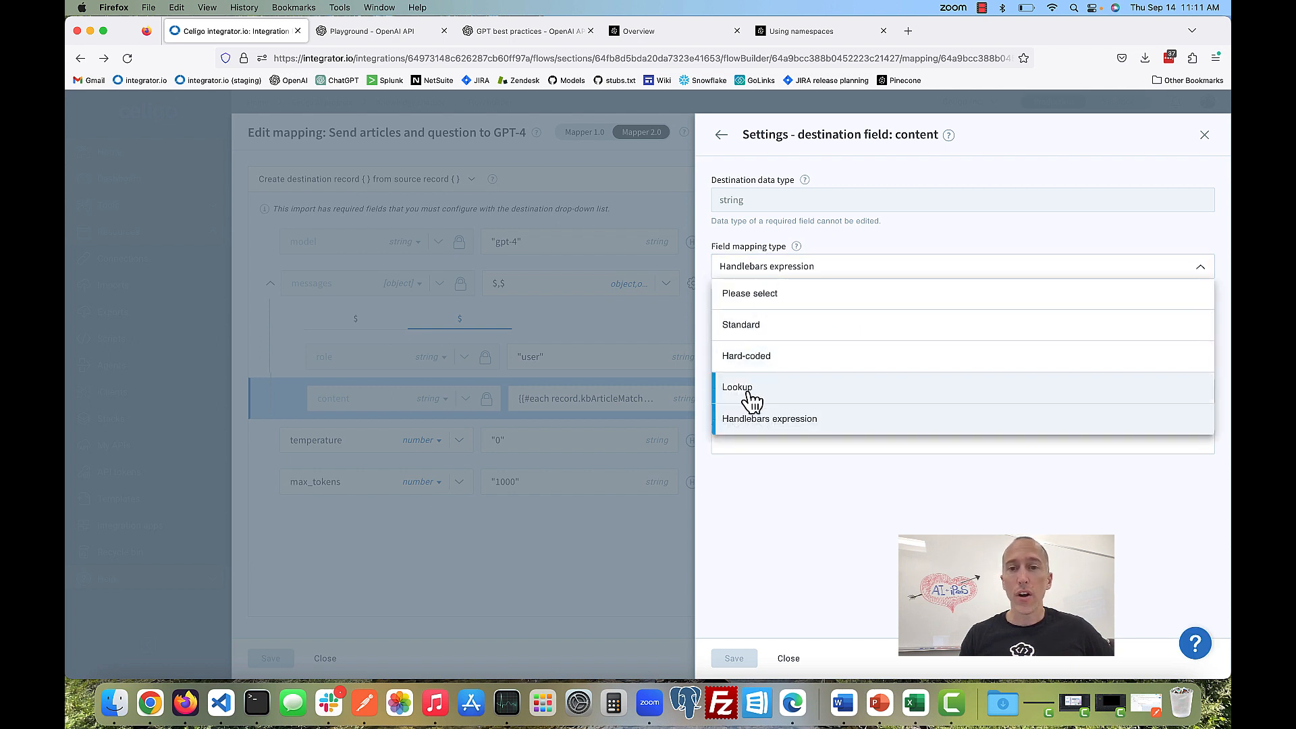
{"action": "left_click", "coordinate": [699, 228]}
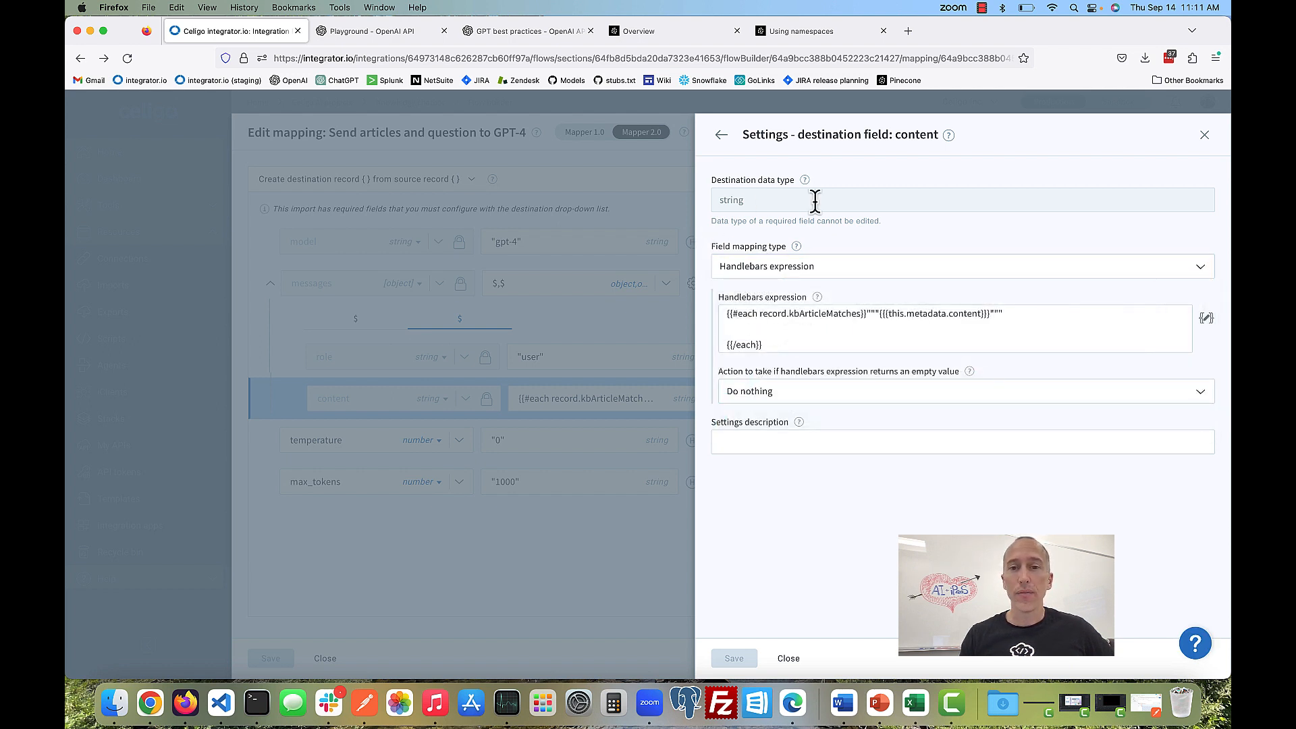
{"action": "left_click", "coordinate": [1204, 138]}
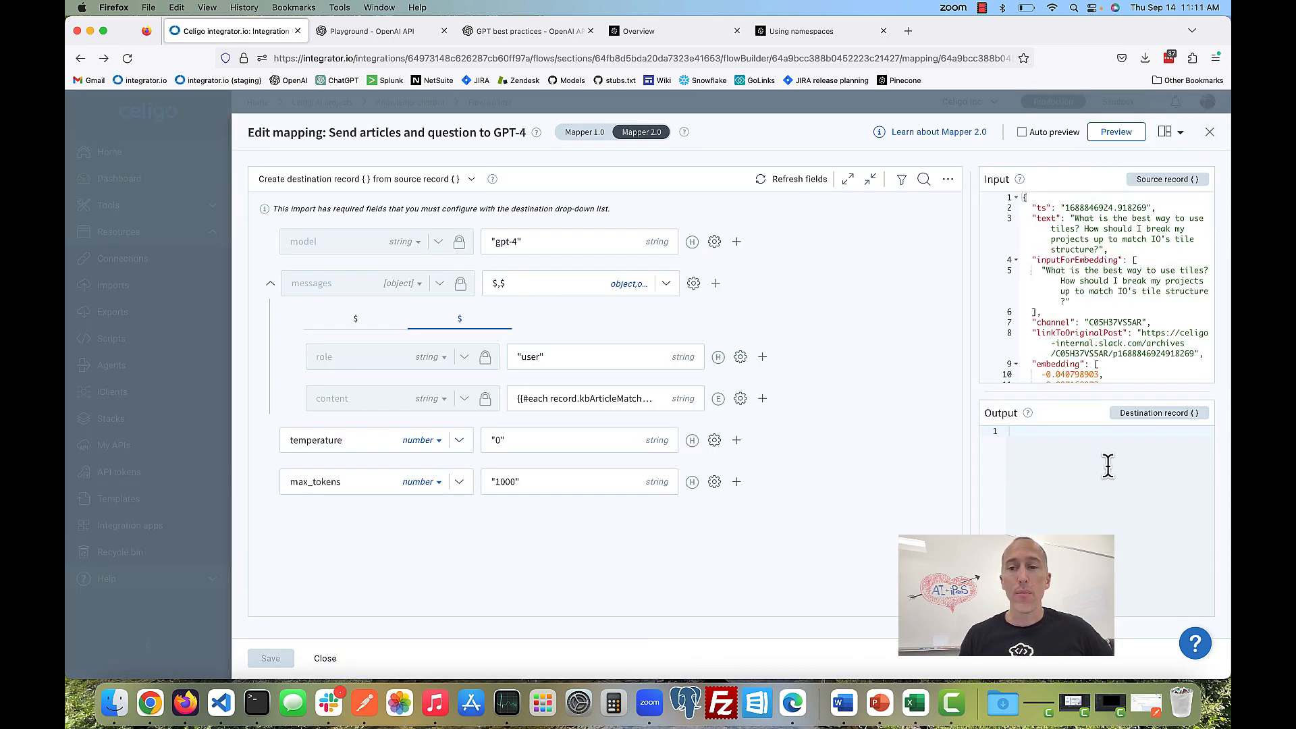
{"action": "left_click", "coordinate": [1209, 132]}
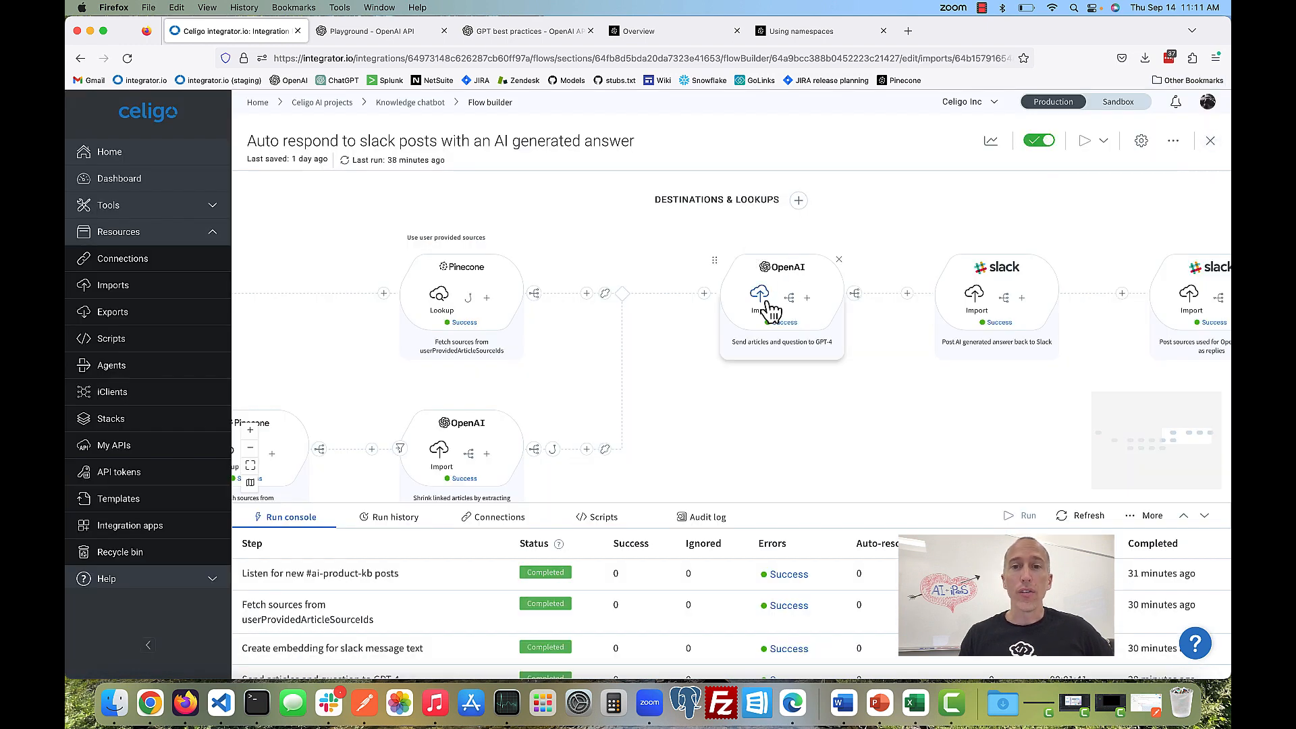
Step: Open the Send articles and question to GPT-4 import, view its mock input, switch from Preview to Send mode, and close the import
{"action": "left_click", "coordinate": [765, 301]}
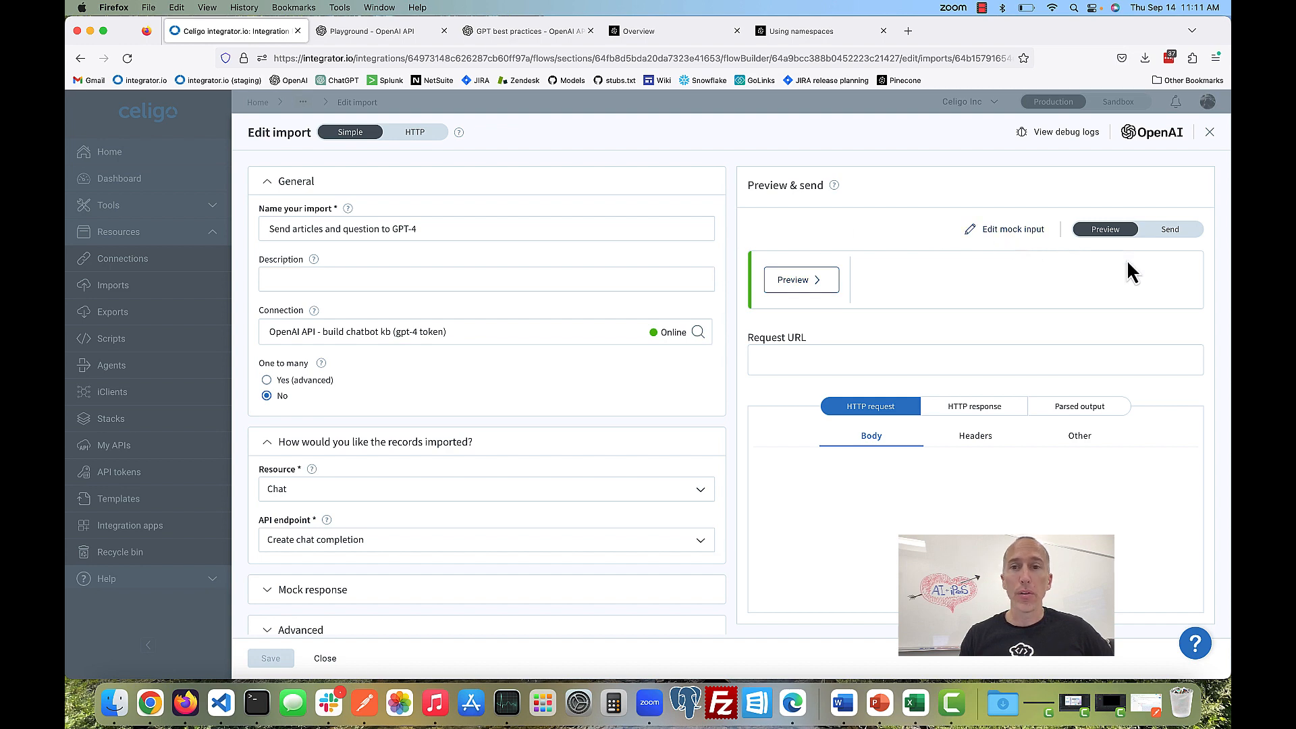
{"action": "left_click", "coordinate": [1014, 233]}
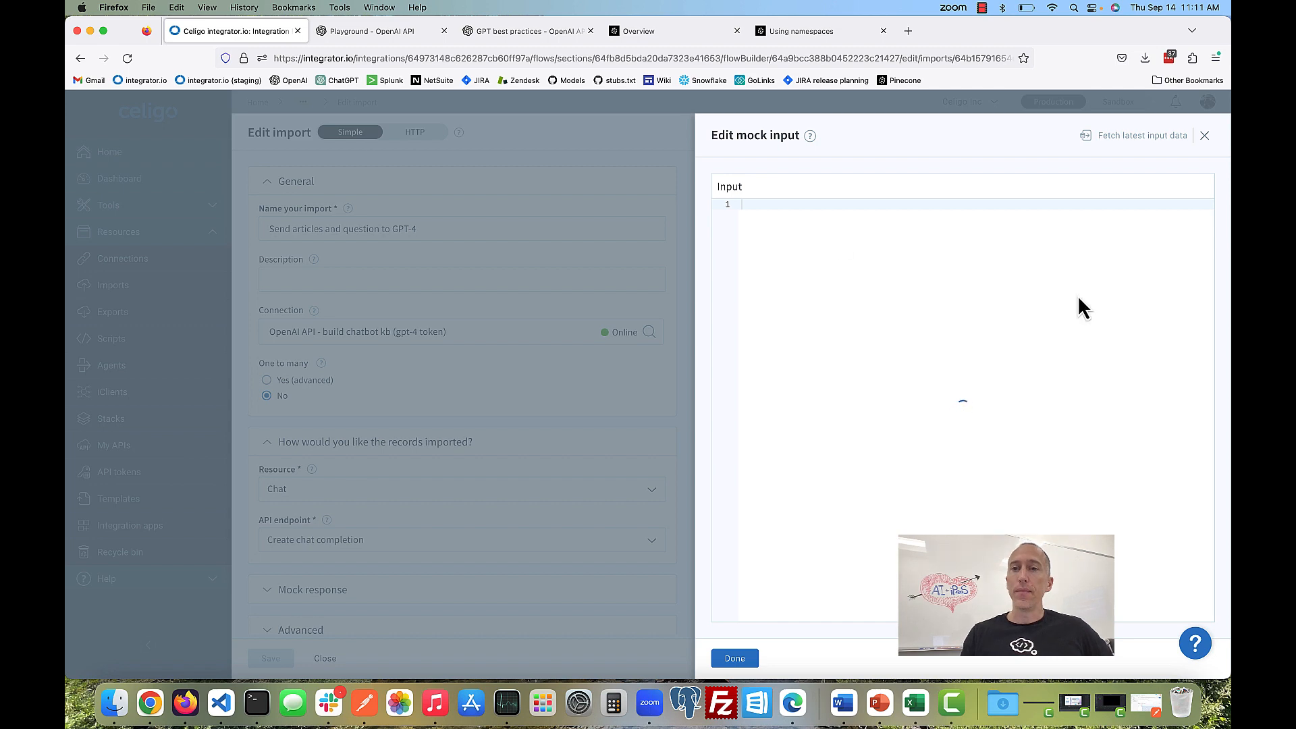
{"action": "left_click", "coordinate": [1204, 136]}
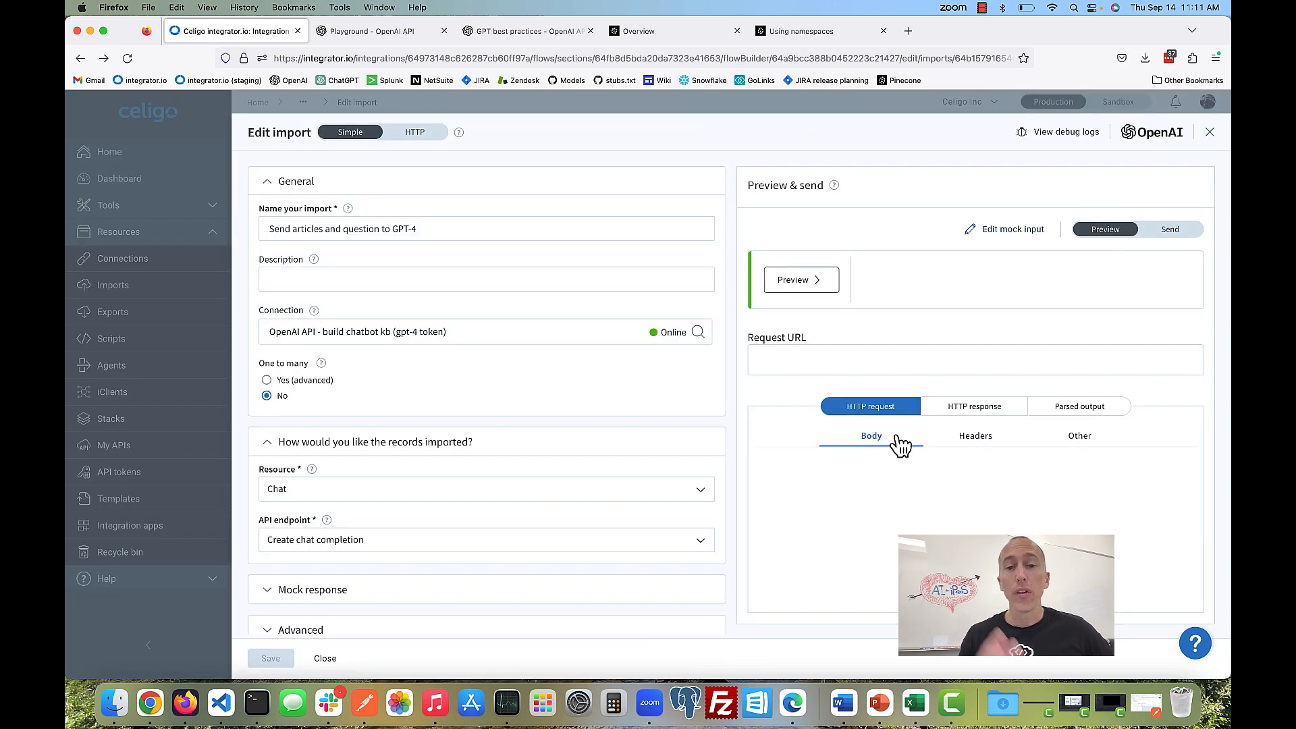
{"action": "left_click", "coordinate": [1169, 233]}
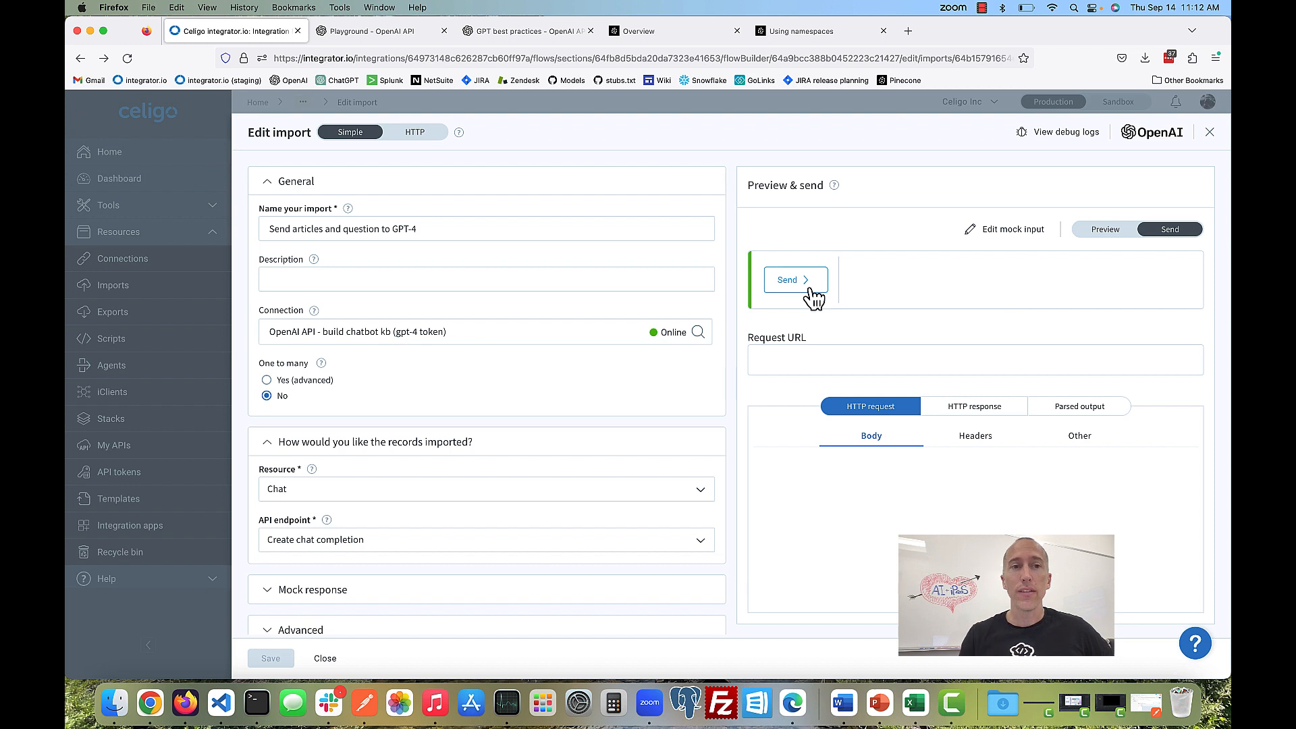
{"action": "left_click", "coordinate": [1209, 133]}
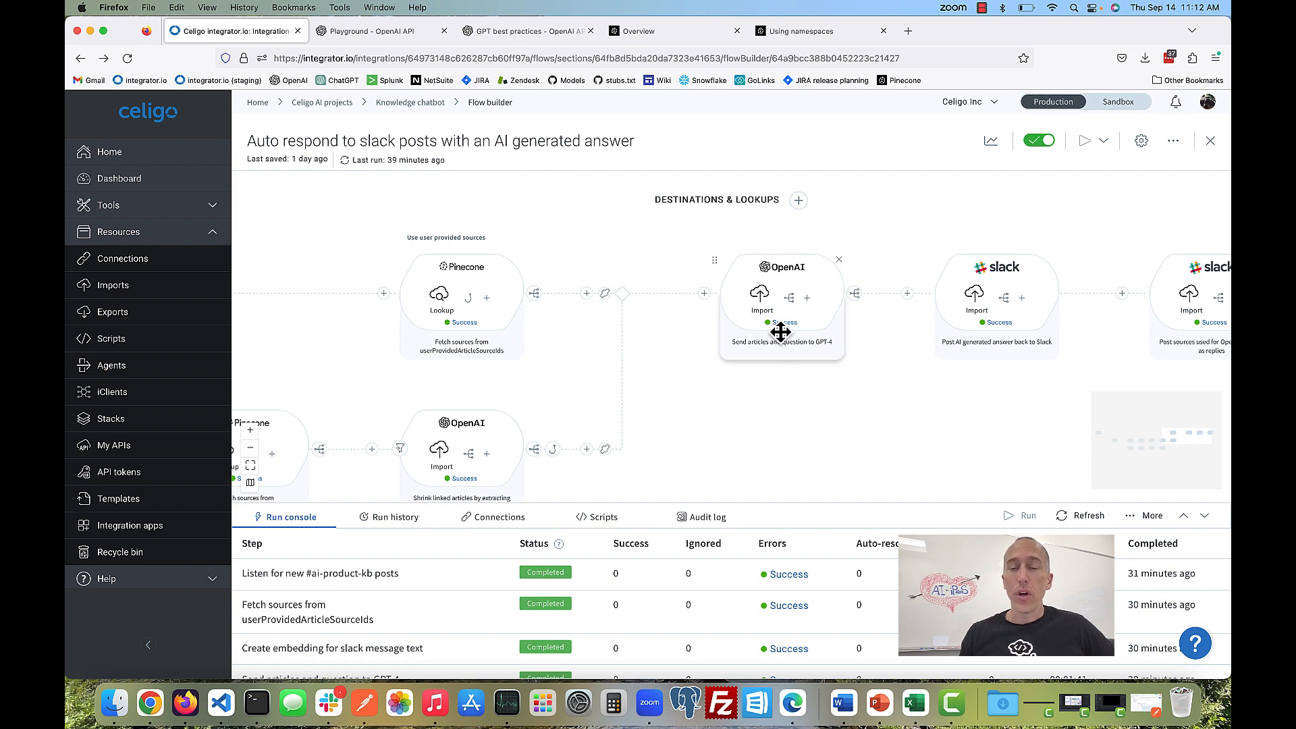
Step: Review the GPT-4 import's response mapping from _json.choices.0.message.content to aiGeneratedAnswer and close it
{"action": "left_click", "coordinate": [860, 298]}
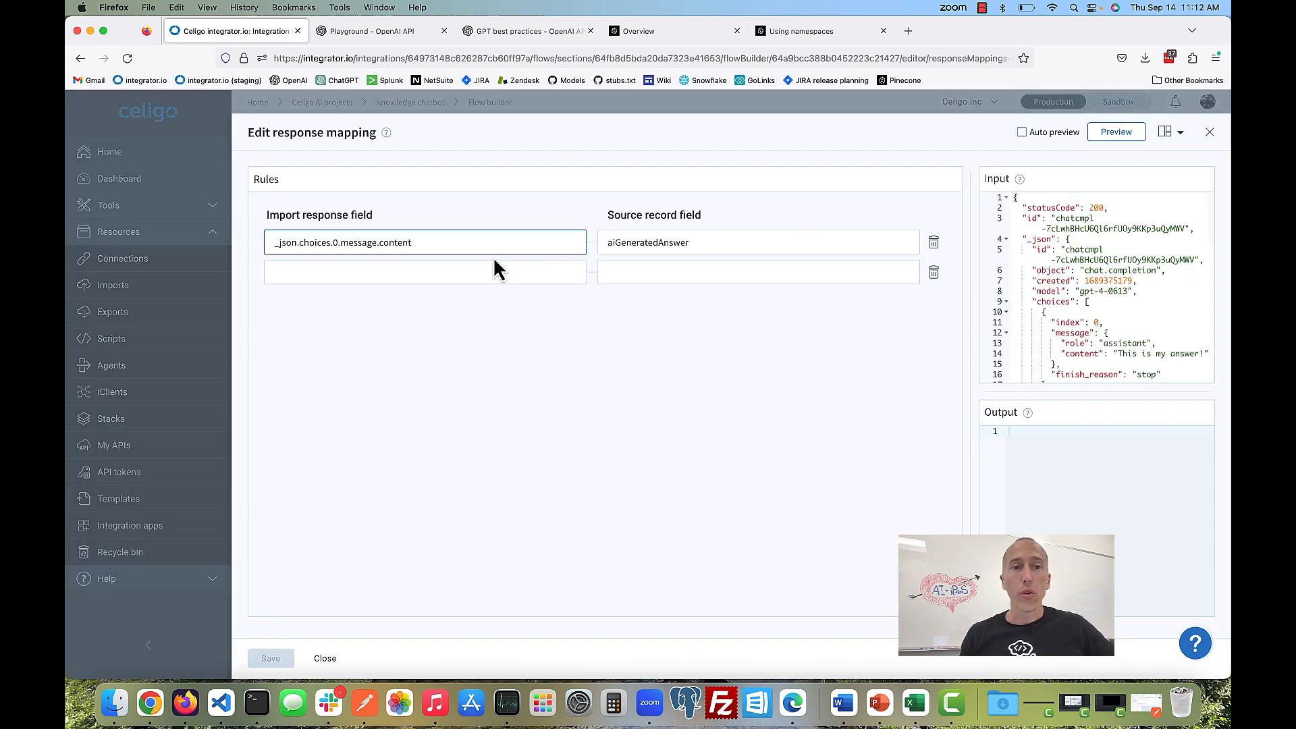
{"action": "left_click", "coordinate": [730, 265]}
{"action": "left_click", "coordinate": [718, 248]}
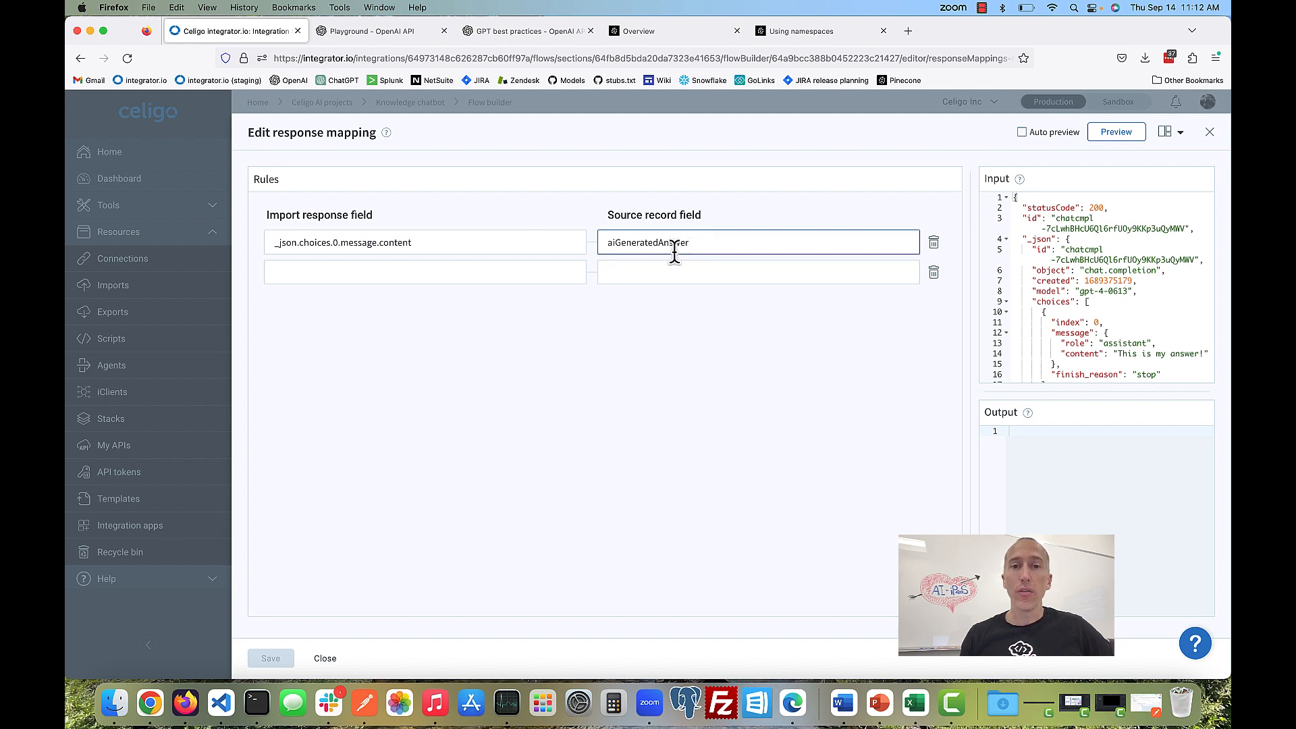
{"action": "left_click", "coordinate": [1210, 135]}
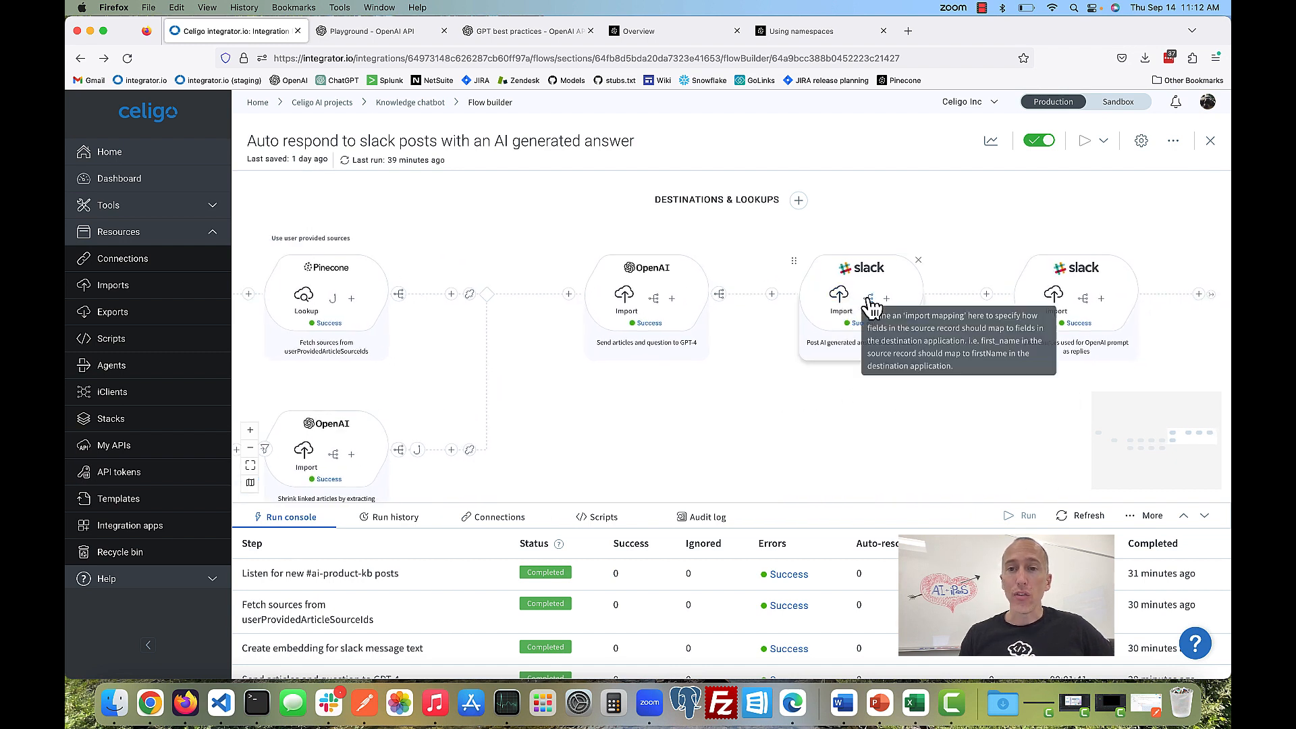
Step: Review the settings of the Slack import that posts the AI generated answer, including its chat.postMessage endpoint, and close the import
{"action": "left_click", "coordinate": [839, 297]}
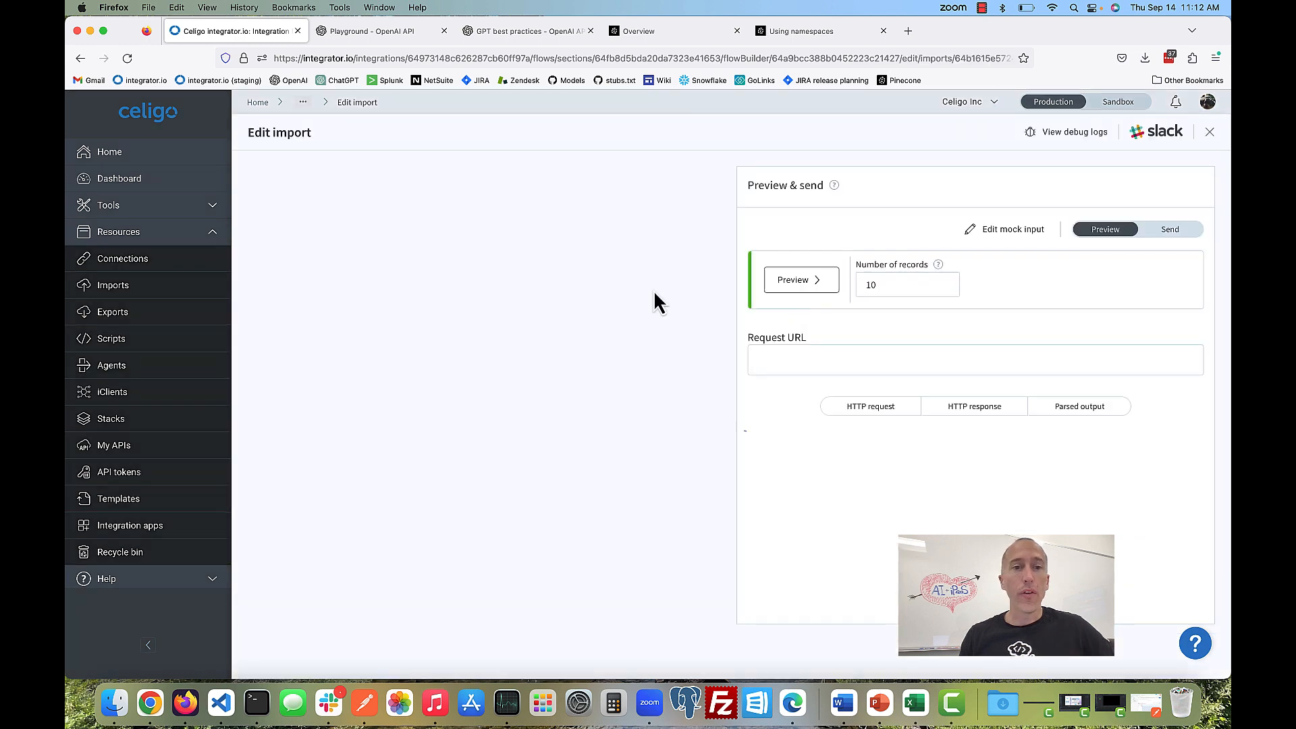
{"action": "scroll", "coordinate": [390, 362], "scroll_direction": "down", "scroll_amount": 2}
{"action": "scroll", "coordinate": [365, 405], "scroll_direction": "down", "scroll_amount": 2}
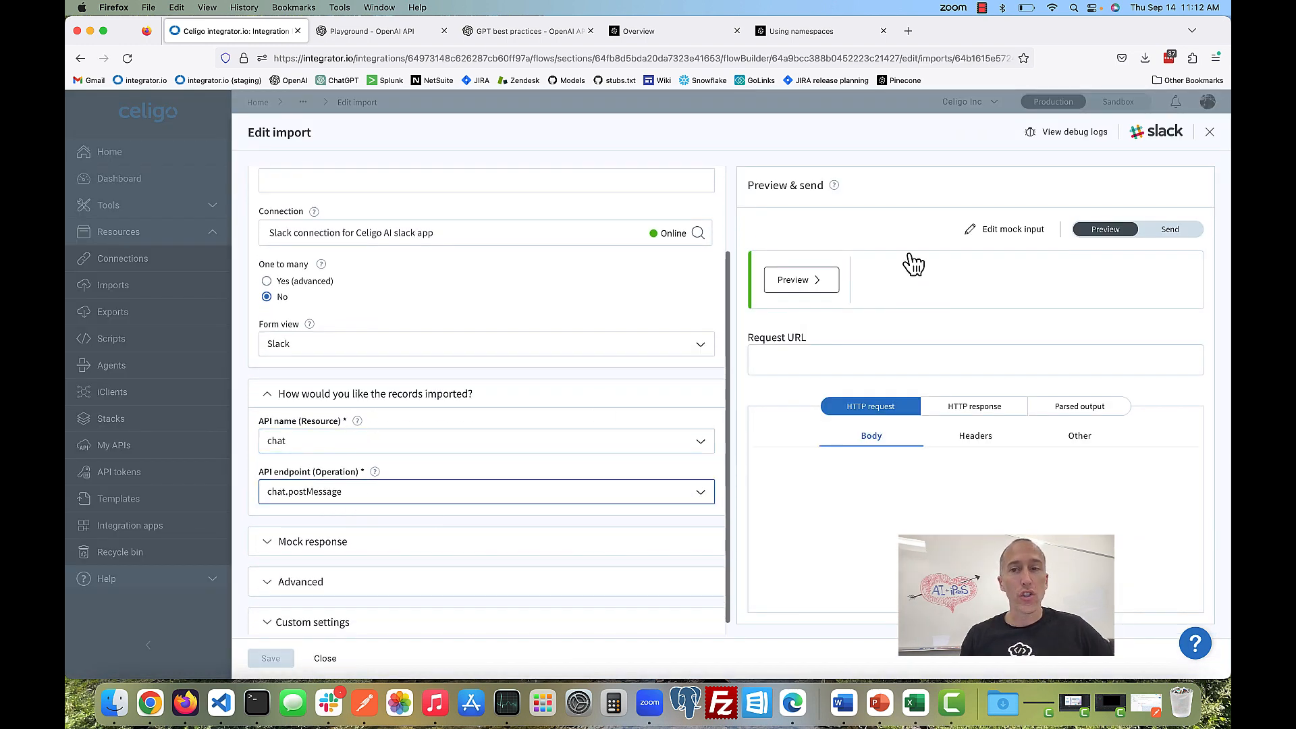
{"action": "left_click", "coordinate": [1210, 132]}
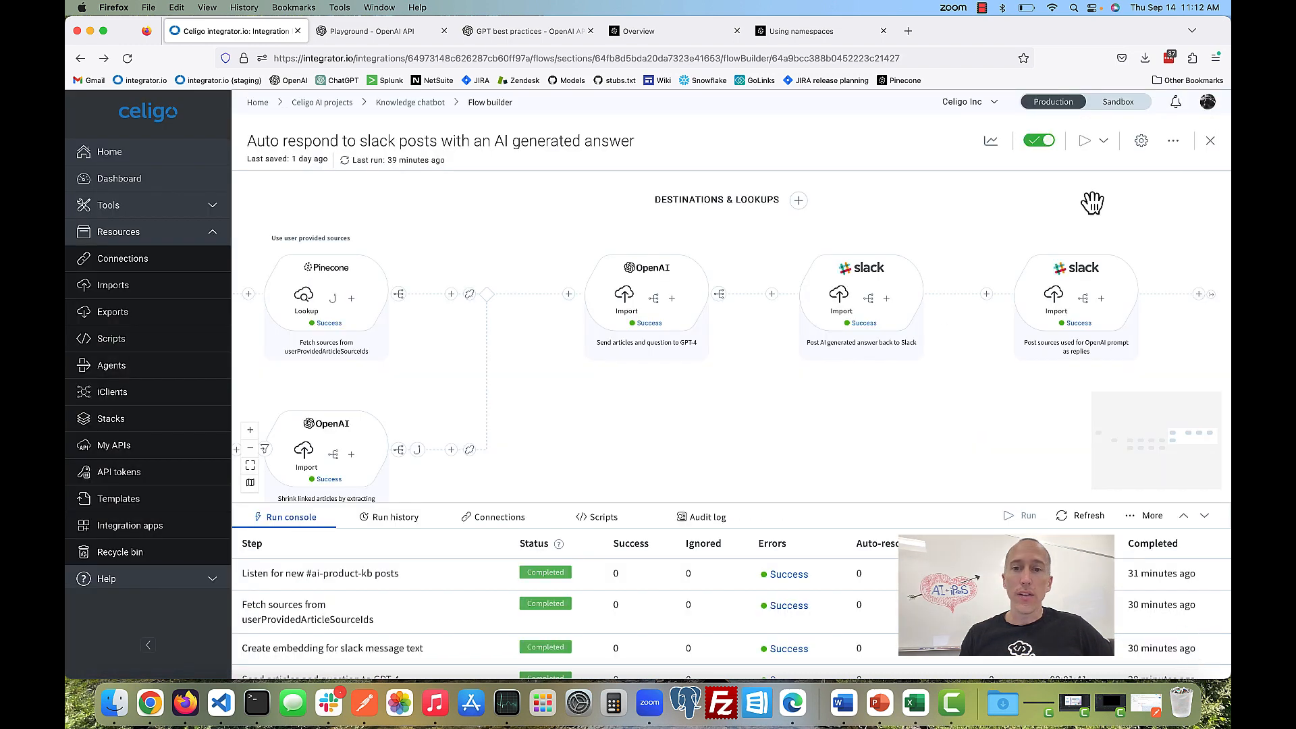
Step: Open the Post AI generated answer back to Slack import's mapping and view the settings of its text field
{"action": "left_click", "coordinate": [869, 303]}
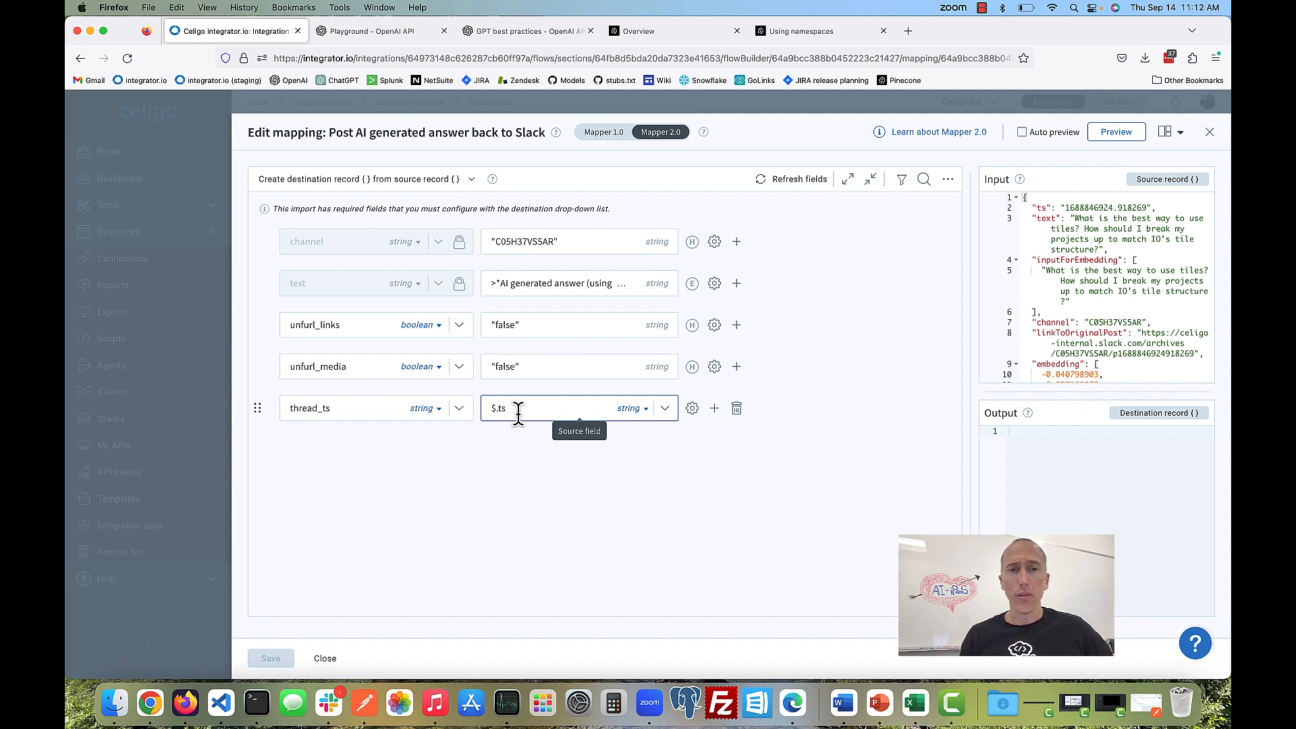
{"action": "left_click", "coordinate": [523, 273]}
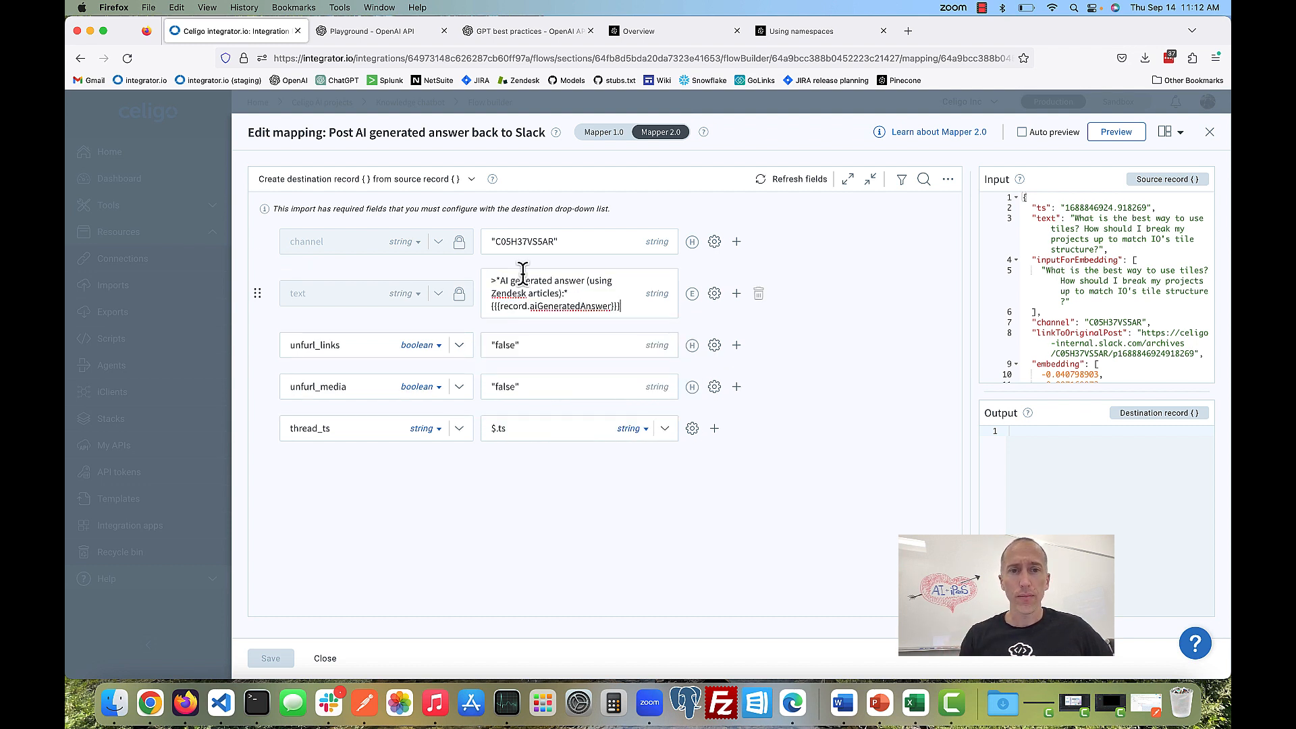
{"action": "left_click", "coordinate": [718, 294]}
{"action": "left_click", "coordinate": [717, 290]}
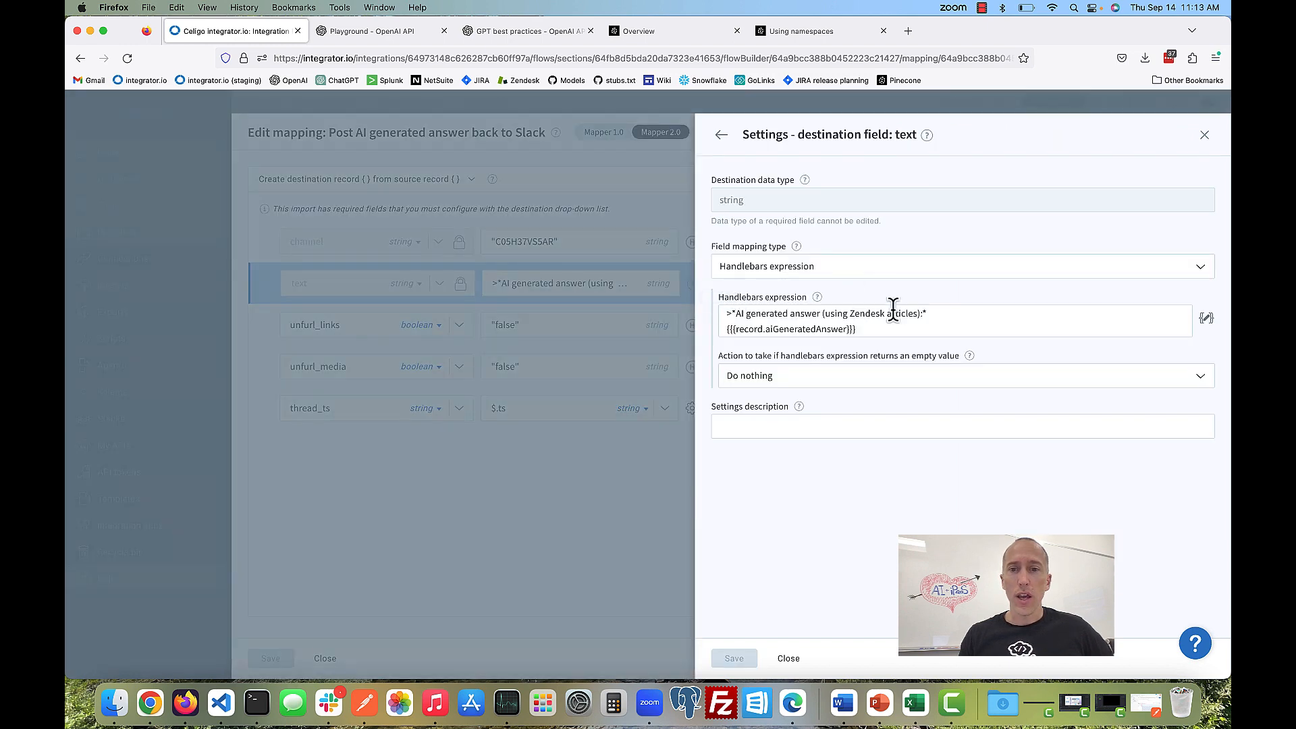
Step: Review the text field's expression in the handlebars editor, highlight "(using Zendesk articles)", and close the editor, field settings and mapping
{"action": "left_click", "coordinate": [1206, 327]}
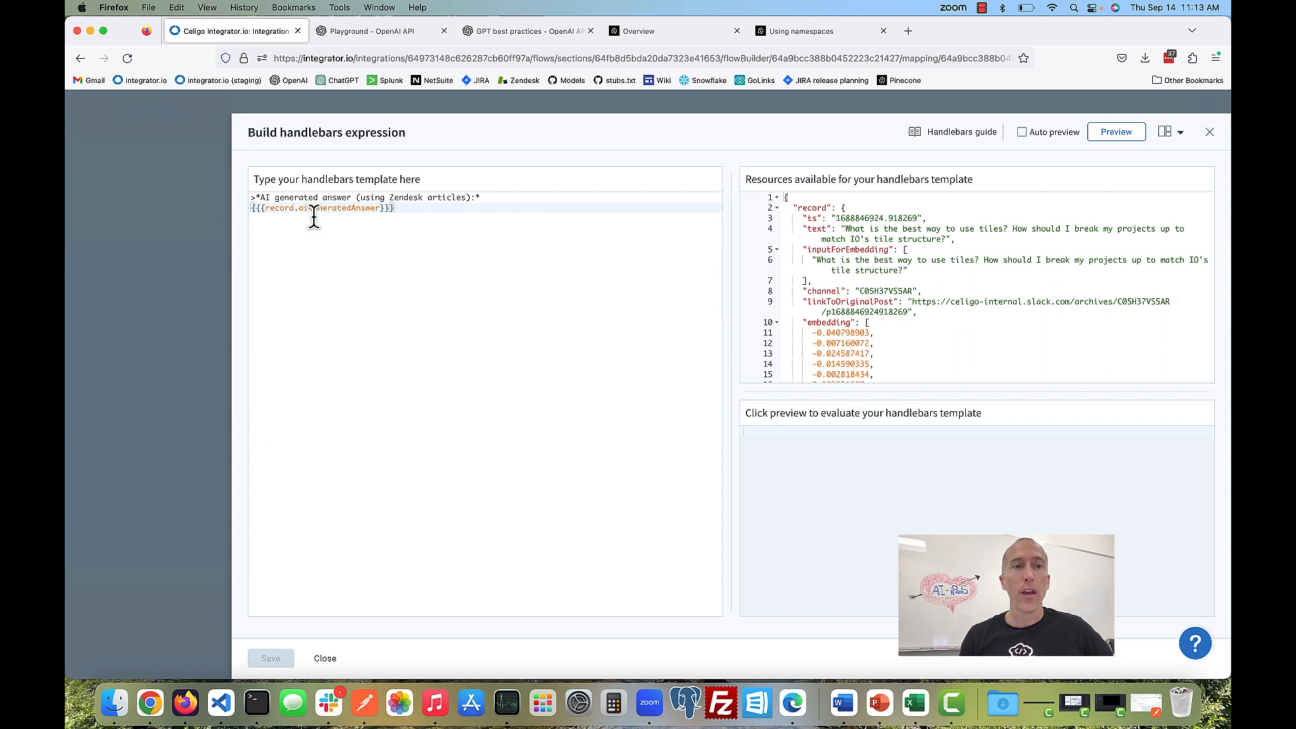
{"action": "left_click_drag", "start_coordinate": [249, 199], "coordinate": [270, 196]}
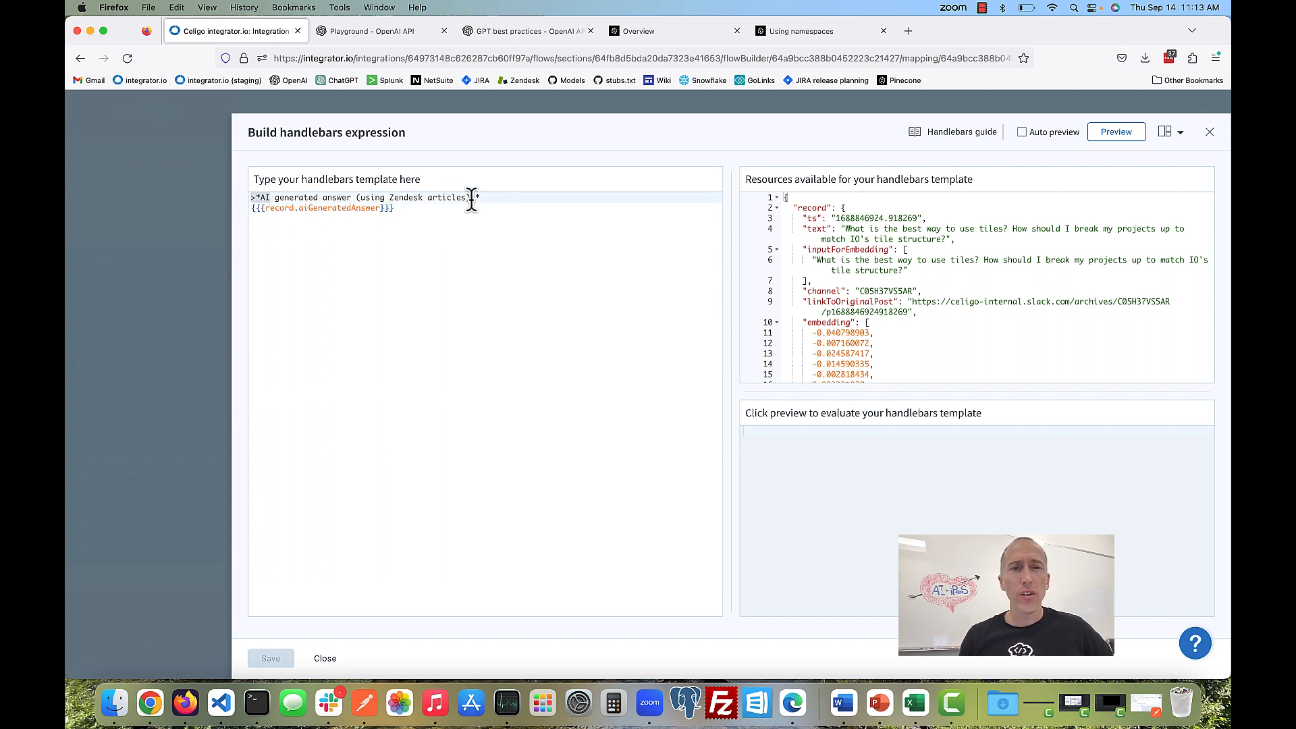
{"action": "left_click_drag", "start_coordinate": [358, 197], "coordinate": [467, 196]}
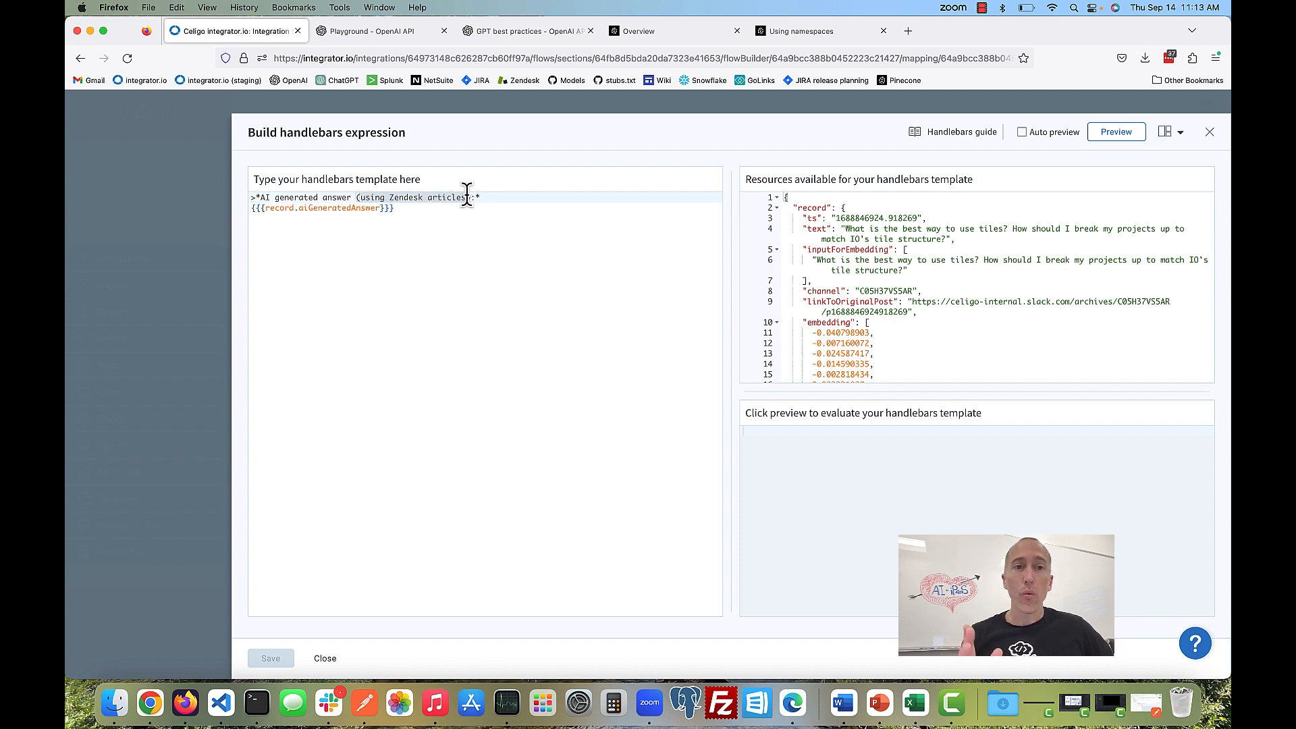
{"action": "left_click", "coordinate": [404, 210]}
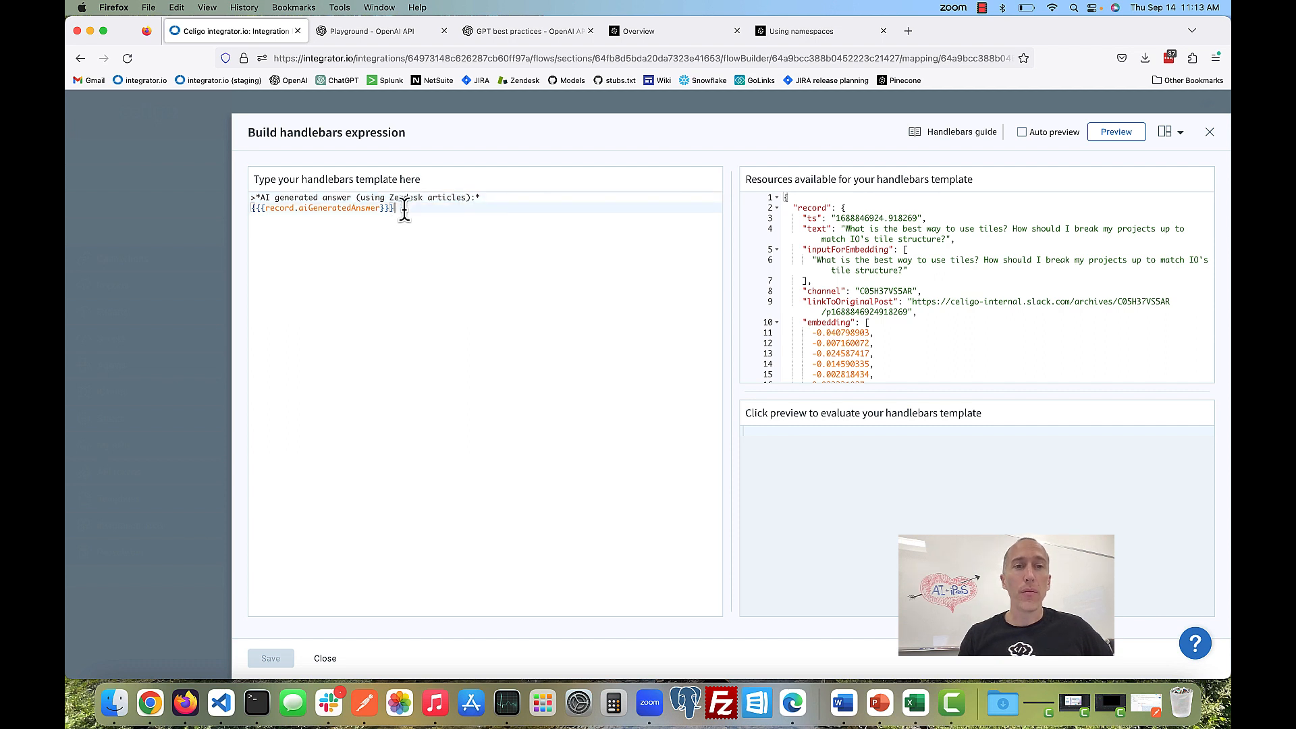
{"action": "left_click", "coordinate": [1210, 135]}
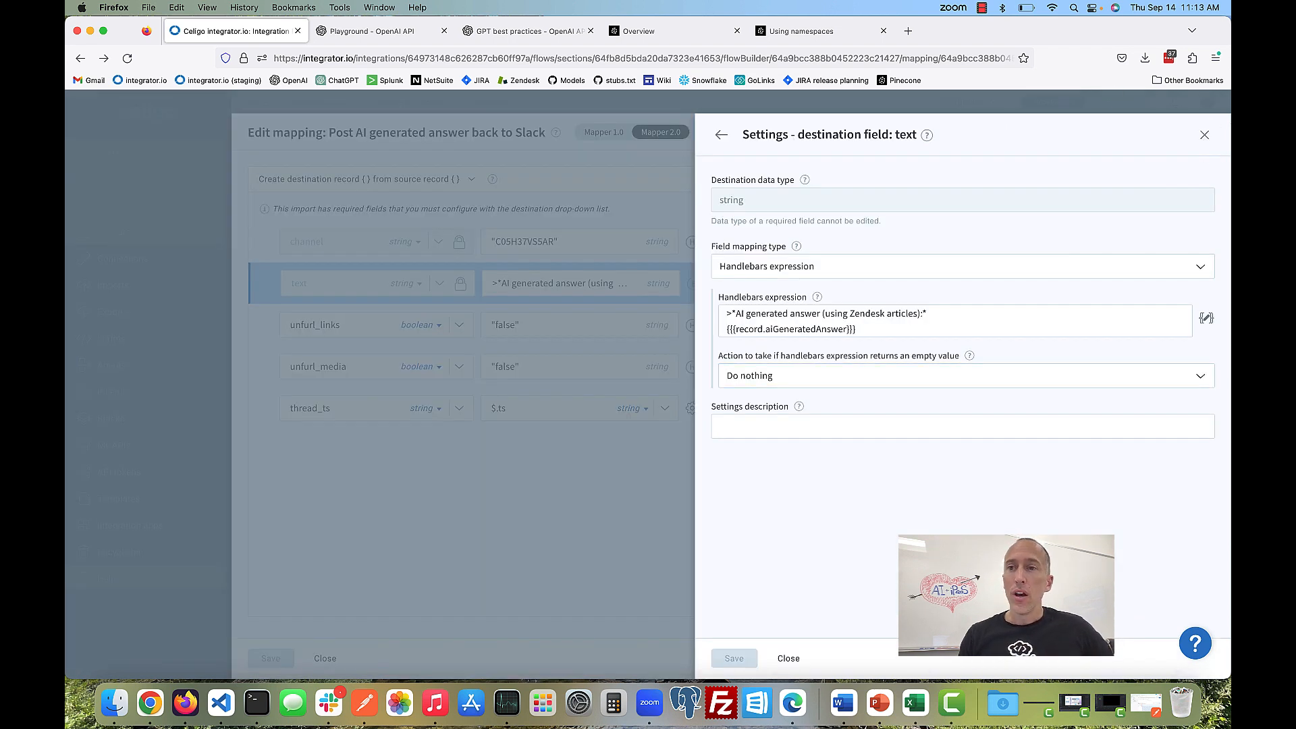
{"action": "left_click", "coordinate": [1204, 135]}
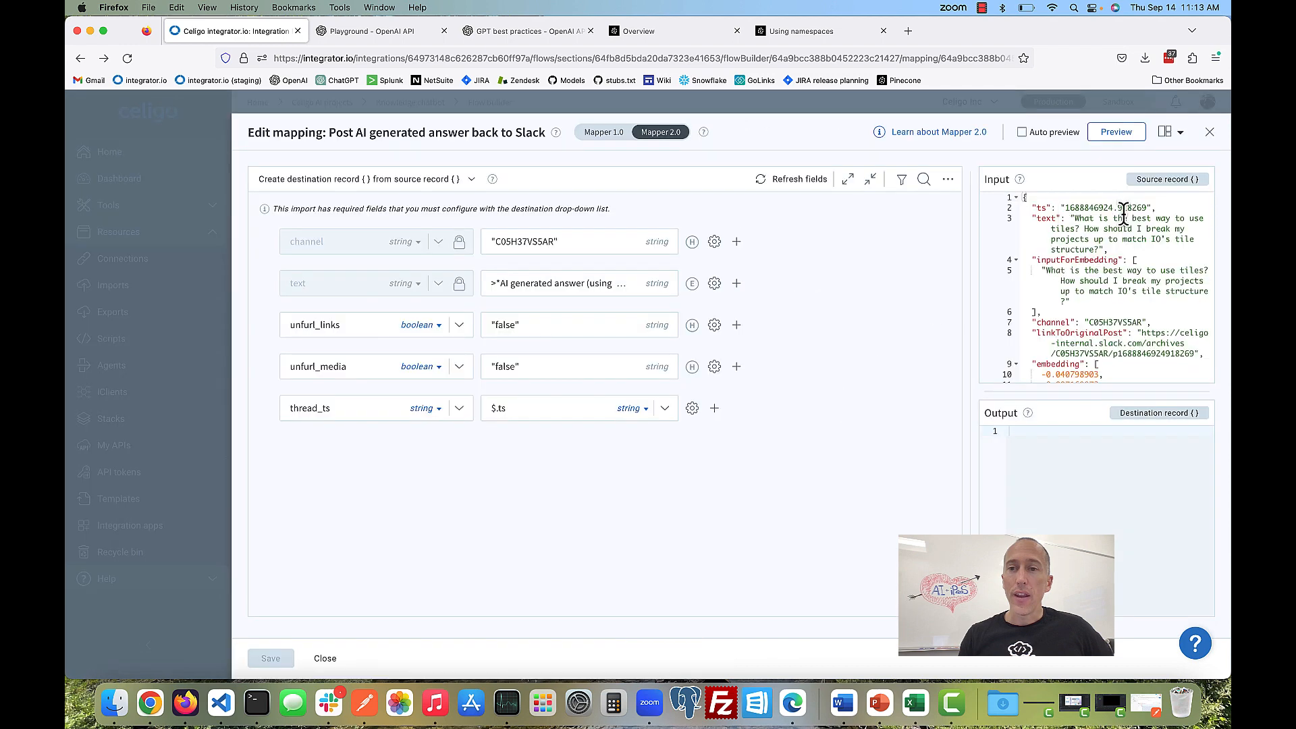
{"action": "left_click", "coordinate": [1211, 134]}
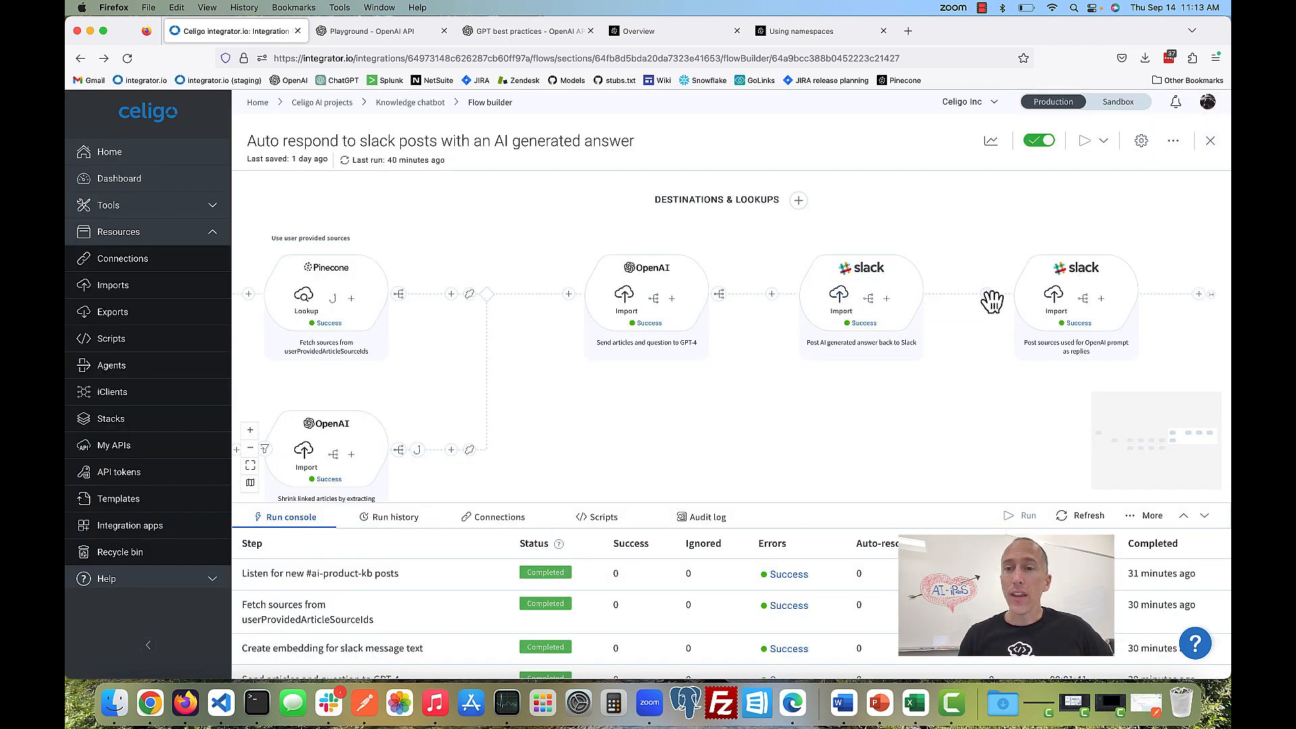
Step: Open the import mapping of the Slack step Post sources used for OpenAI prompt as replies
{"action": "left_click", "coordinate": [1083, 300]}
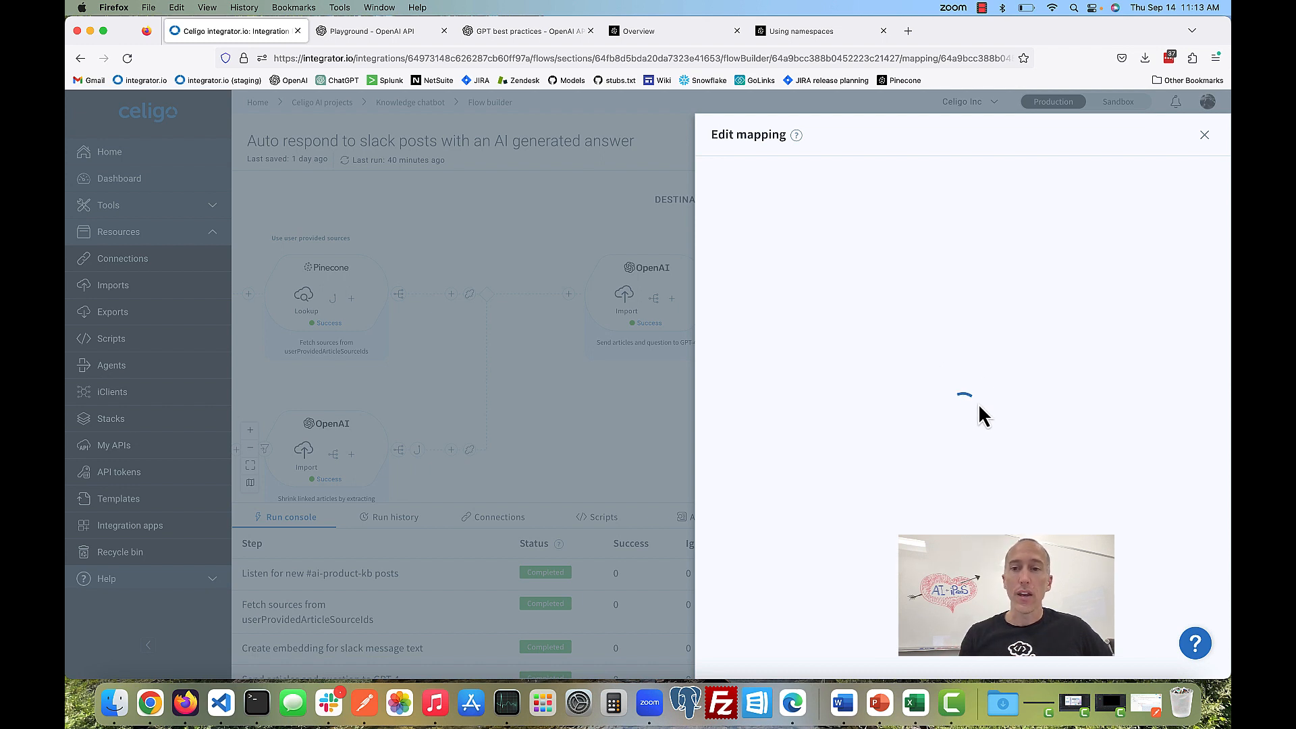
{"action": "left_click", "coordinate": [984, 10]}
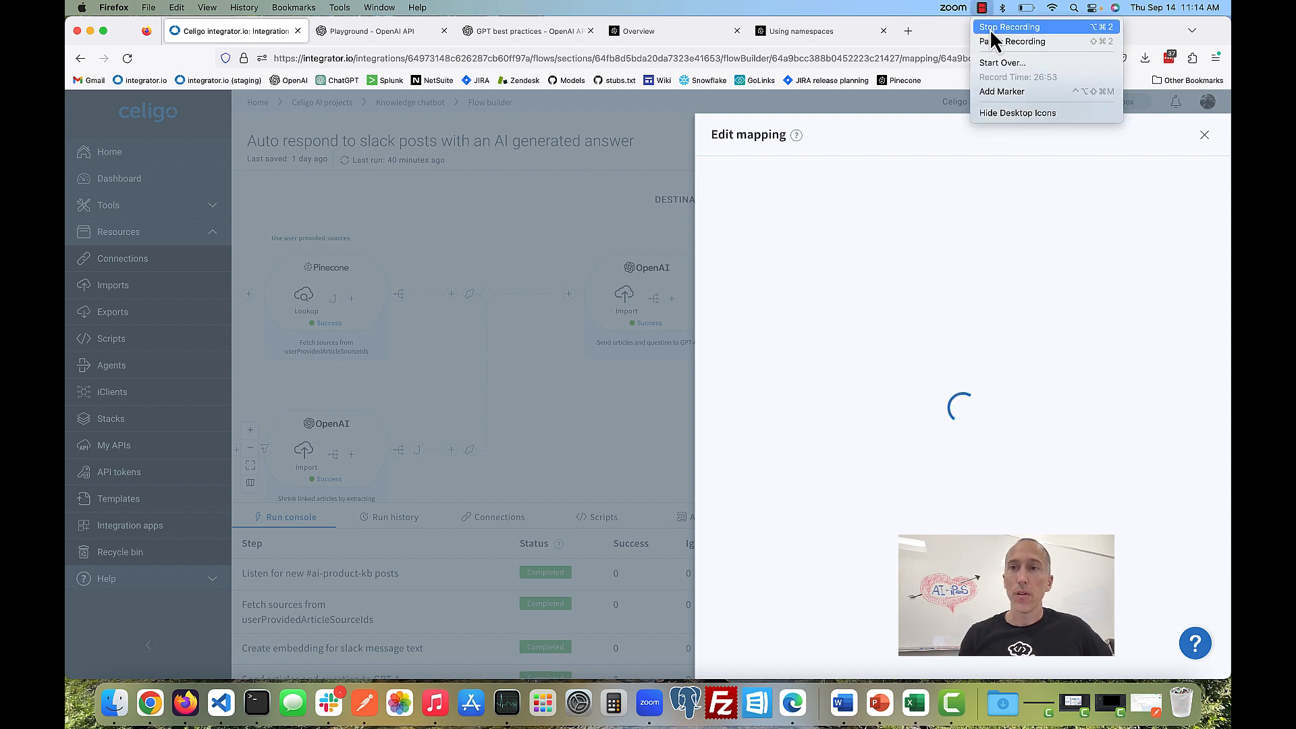
{"action": "left_click", "coordinate": [991, 41]}
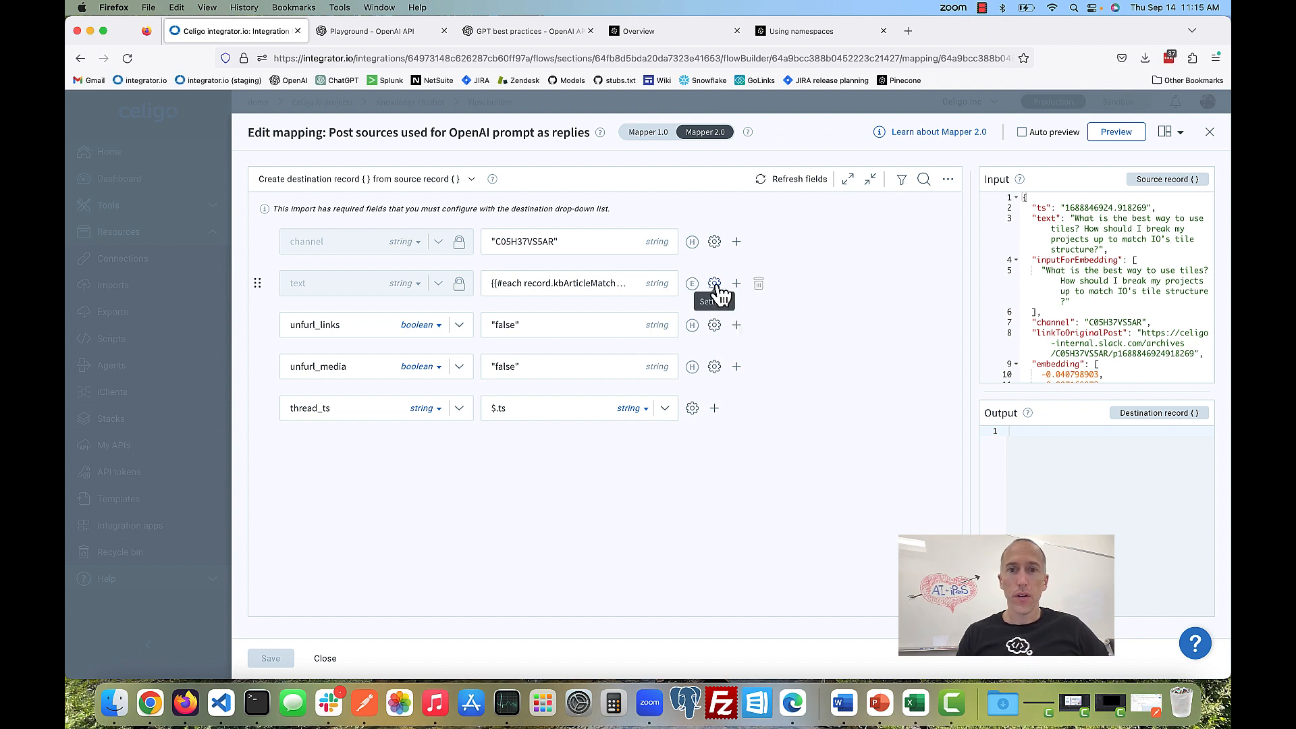
Step: Review the text field's handlebars expression in its settings, highlight kbArticleMatches and "excerpts only", and close the settings and mapping
{"action": "left_click", "coordinate": [714, 283]}
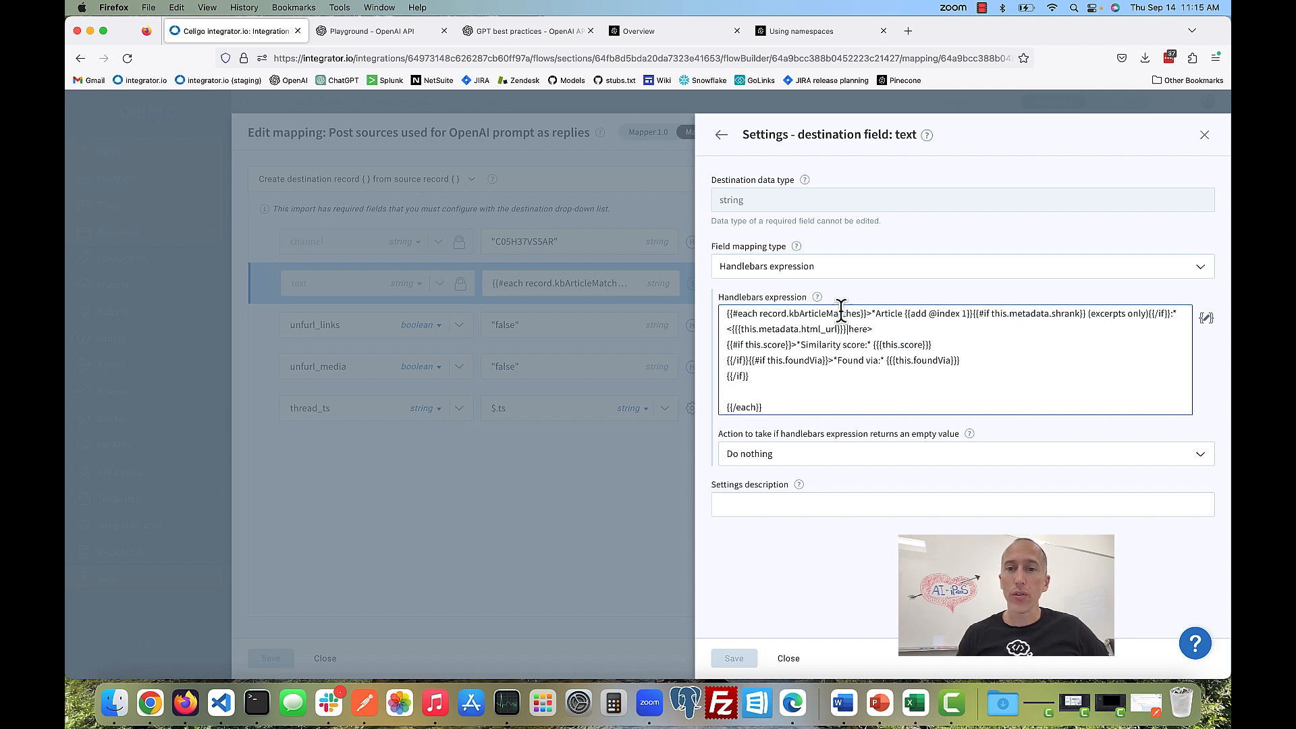
{"action": "double_click", "coordinate": [813, 313]}
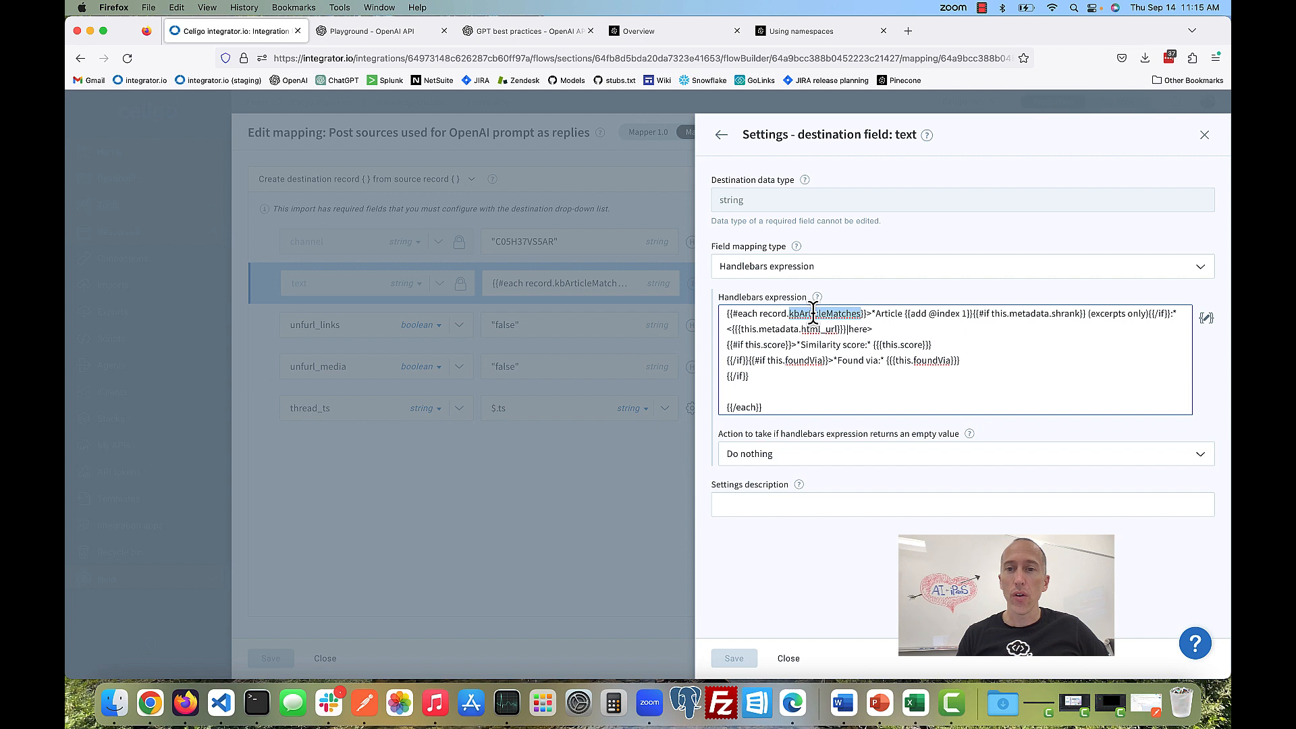
{"action": "left_click", "coordinate": [915, 336]}
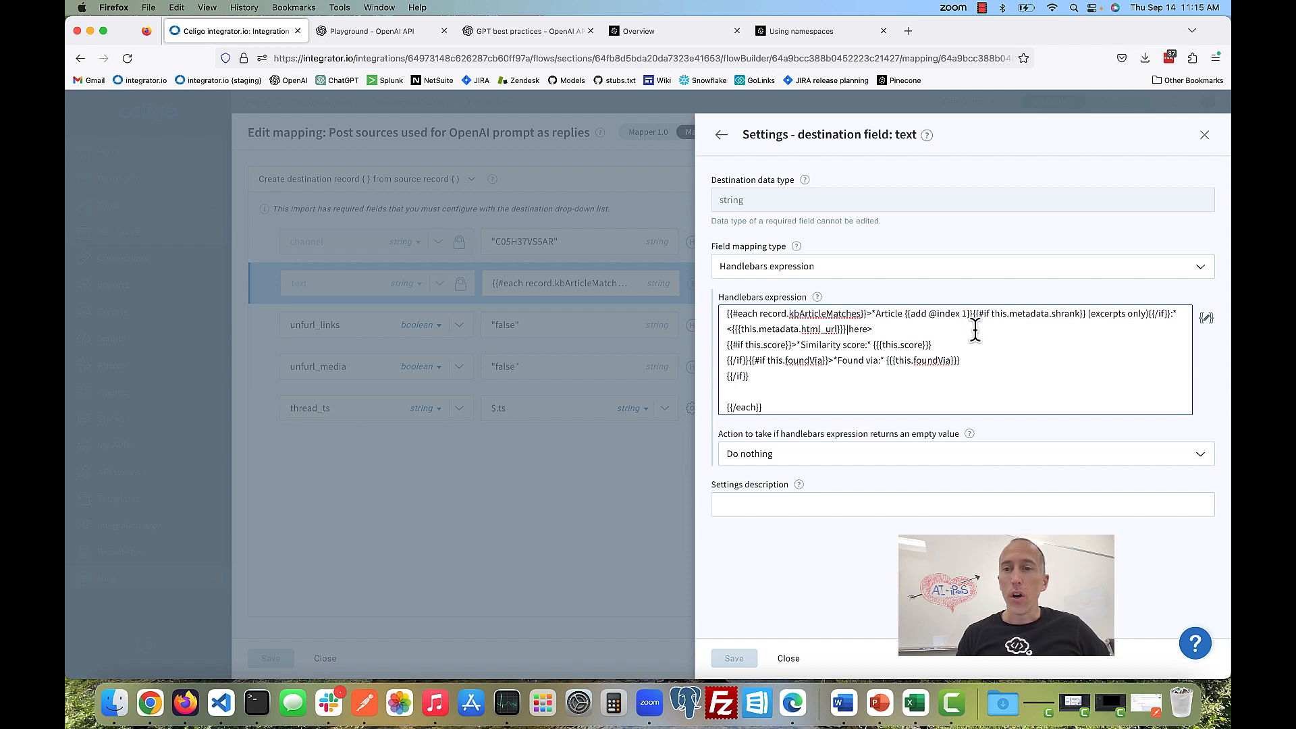
{"action": "left_click", "coordinate": [1028, 314]}
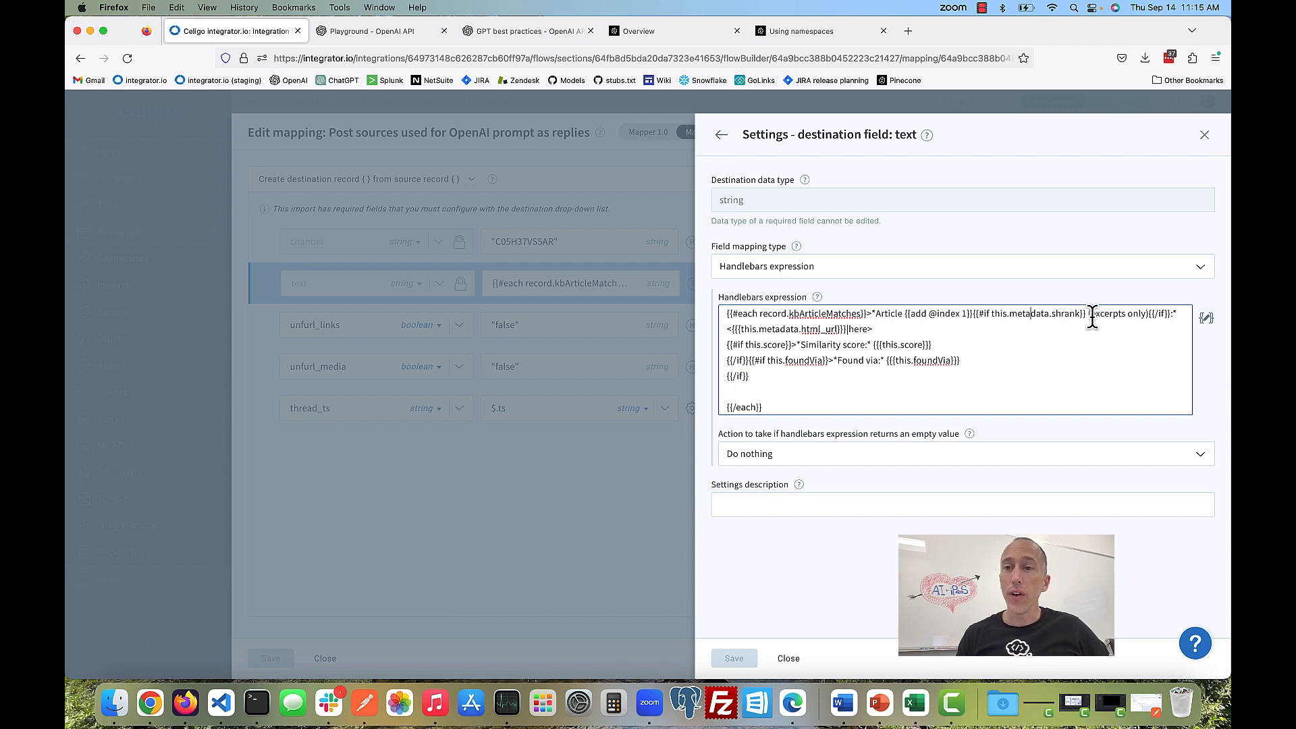
{"action": "left_click_drag", "start_coordinate": [1092, 314], "coordinate": [1144, 314]}
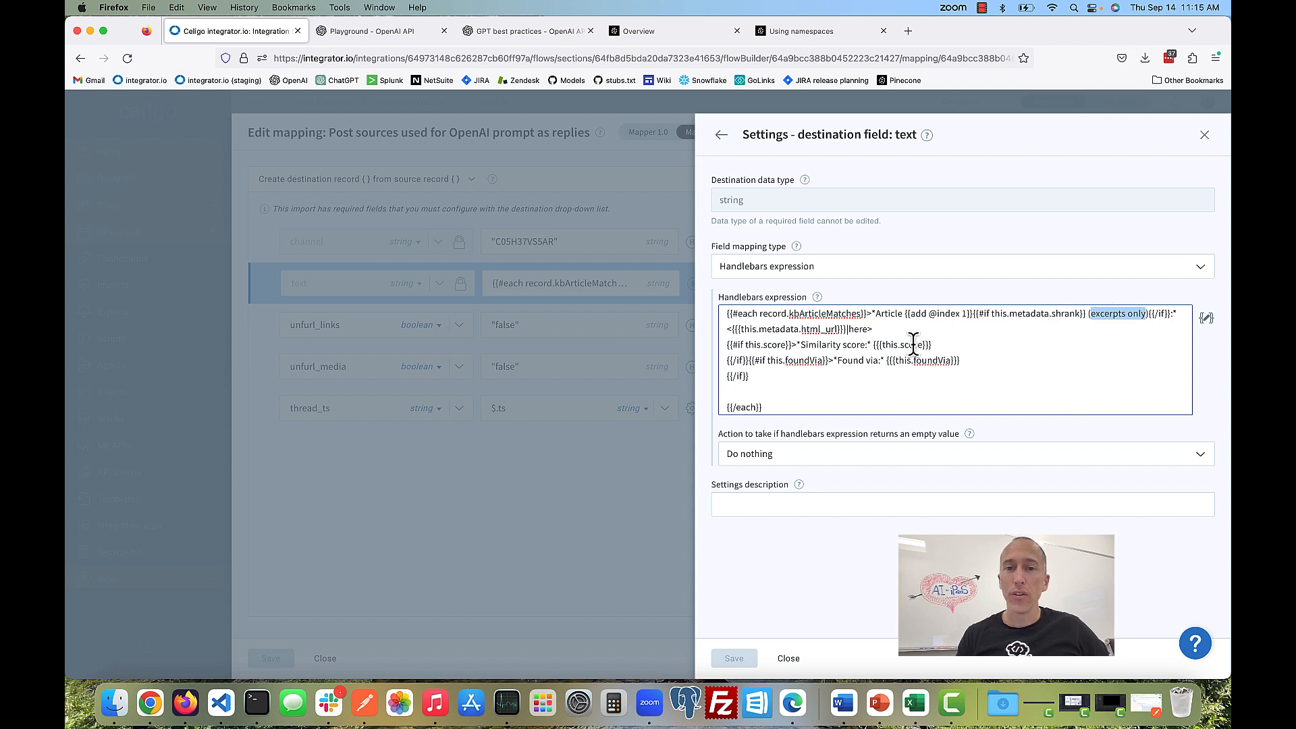
{"action": "left_click", "coordinate": [789, 330]}
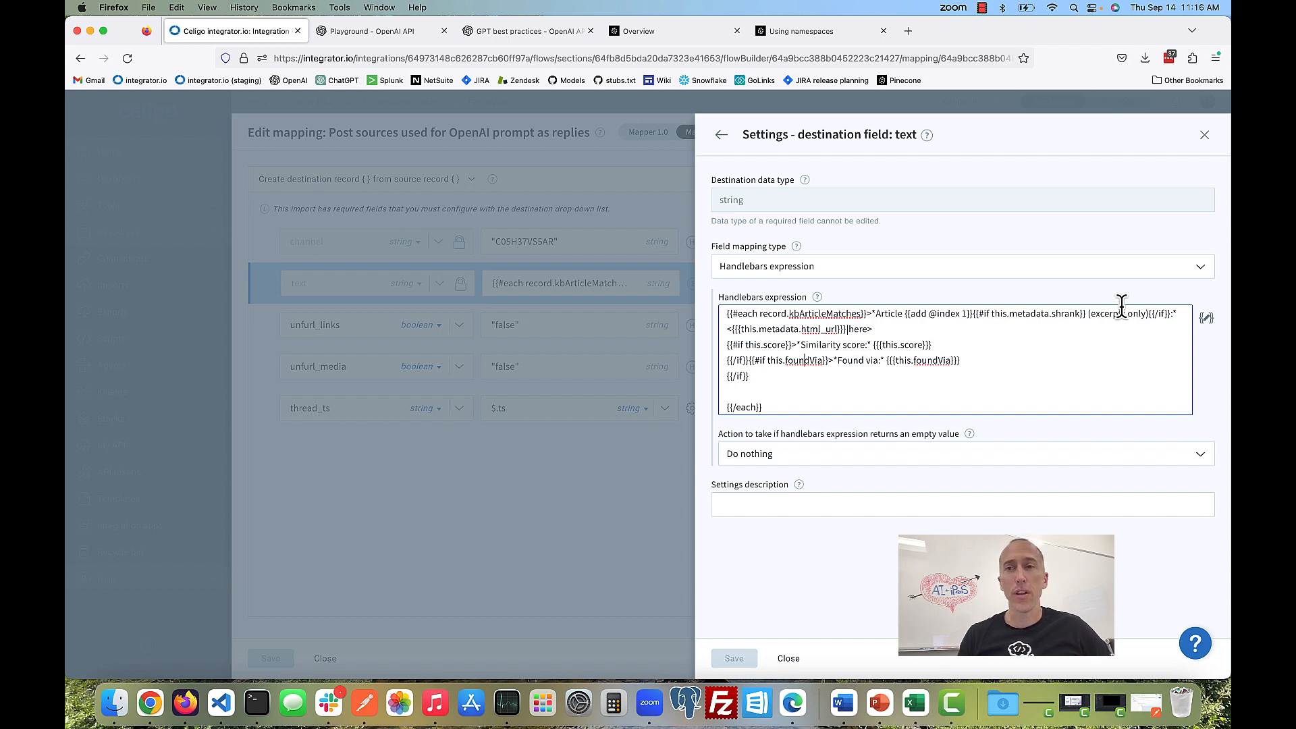
{"action": "left_click", "coordinate": [1205, 137]}
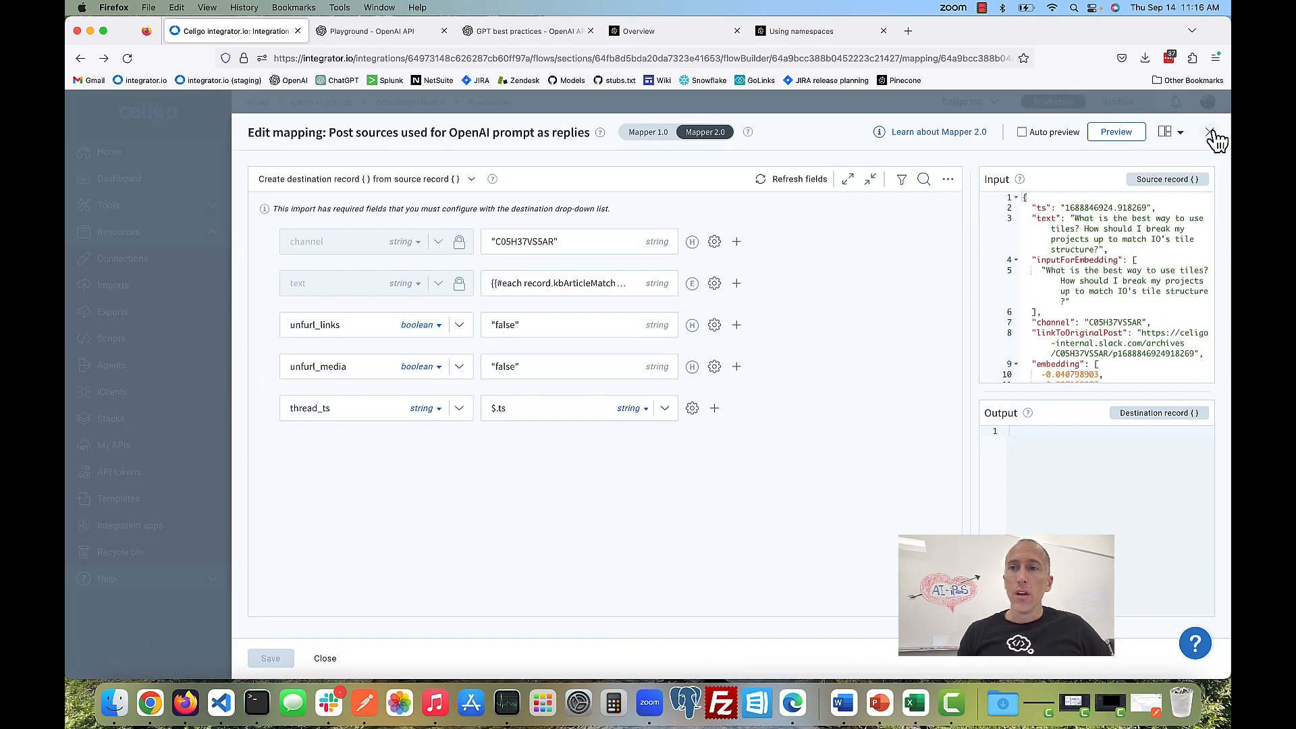
{"action": "left_click", "coordinate": [1211, 134]}
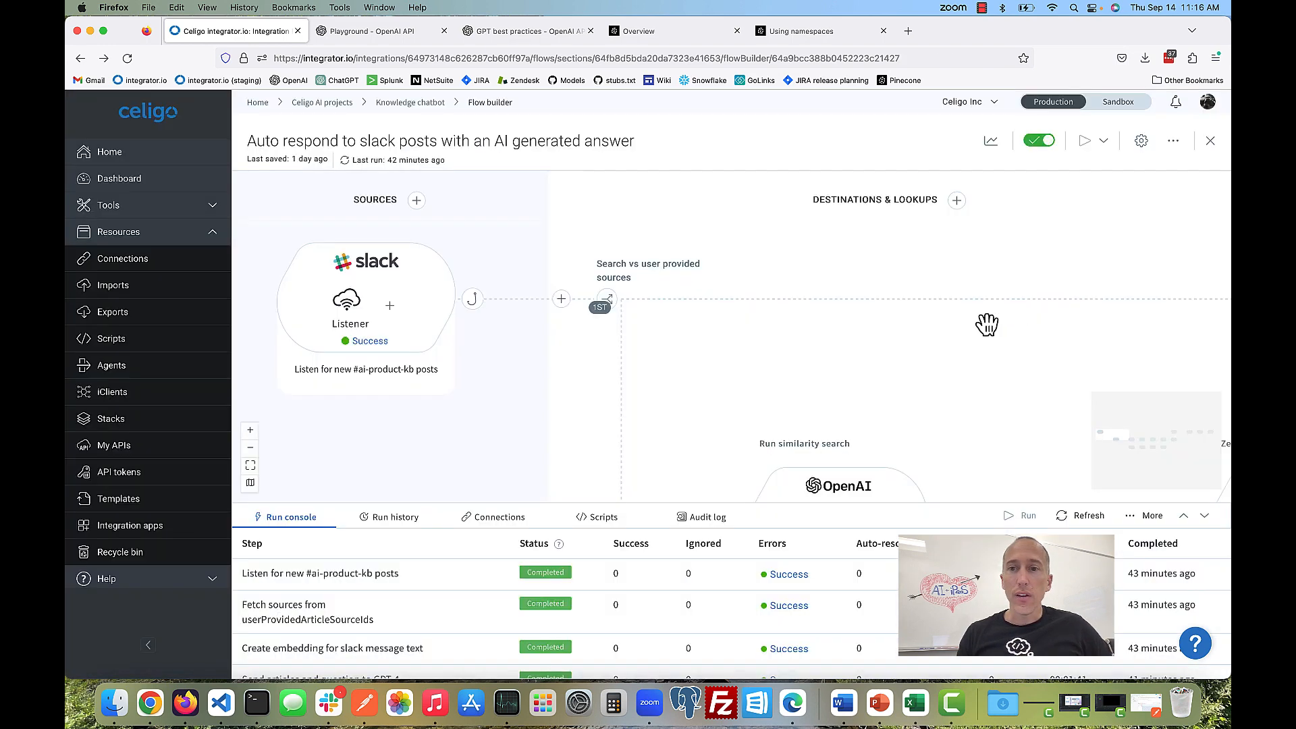
Step: Look over the start of the flow, from the Slack listener through the search branching to the Run similarity search branch
{"action": "left_click", "coordinate": [249, 447]}
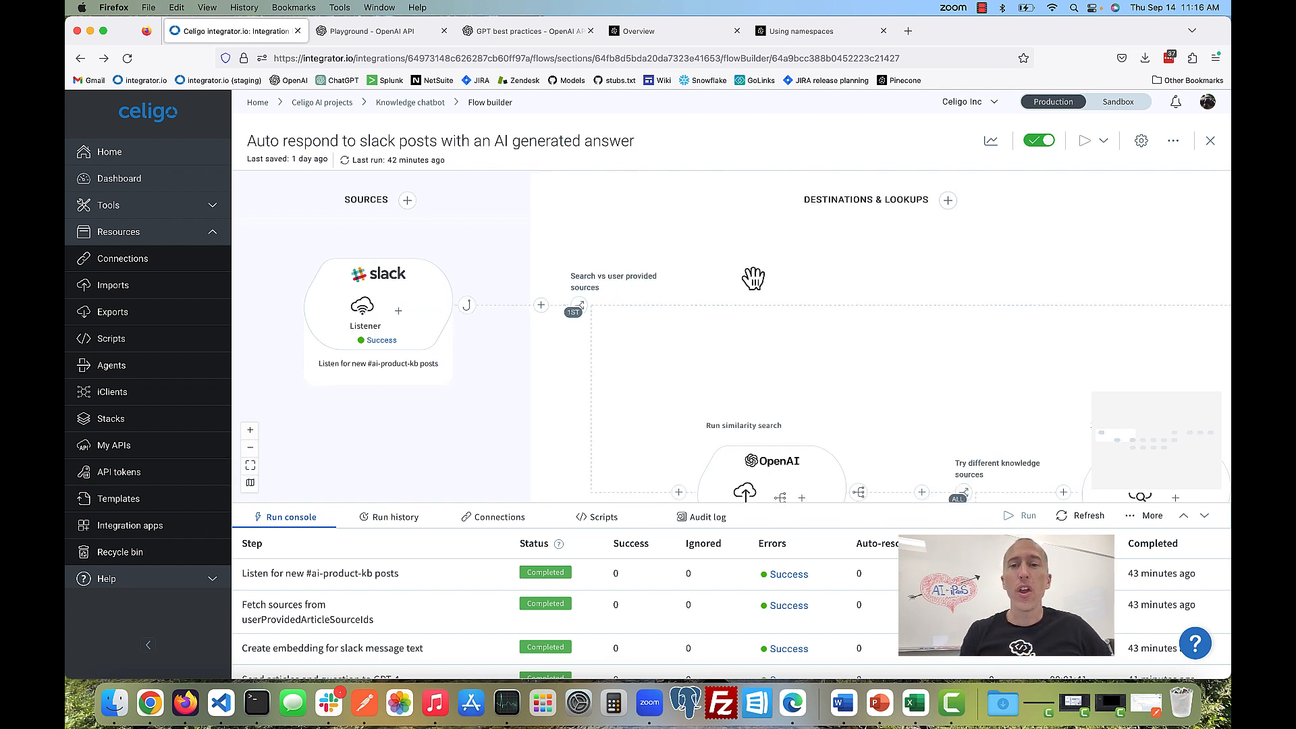
{"action": "left_click_drag", "start_coordinate": [737, 399], "coordinate": [628, 307]}
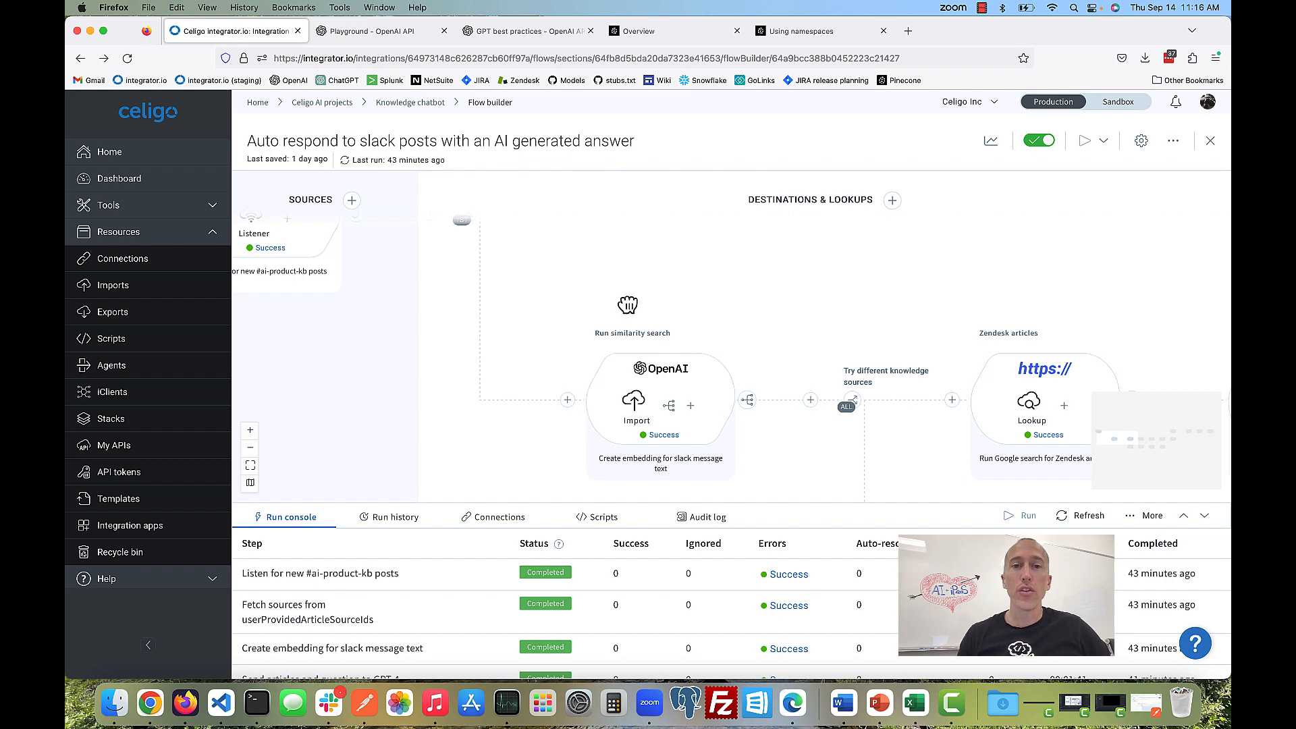
{"action": "left_click_drag", "start_coordinate": [629, 307], "coordinate": [576, 348]}
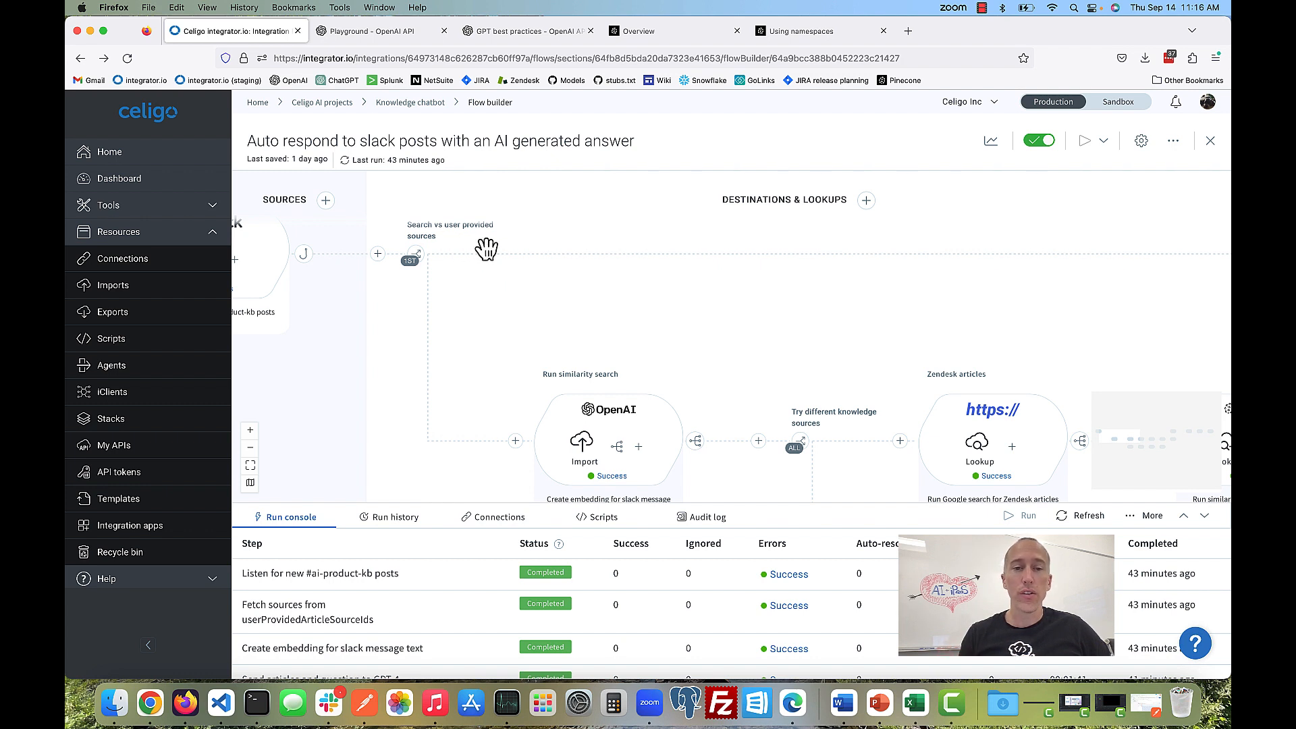
Step: Examine the Run similarity search branch, from the embedding step through Try different knowledge sources to the Zendesk articles and Slack threads branches
{"action": "left_click_drag", "start_coordinate": [530, 345], "coordinate": [510, 292]}
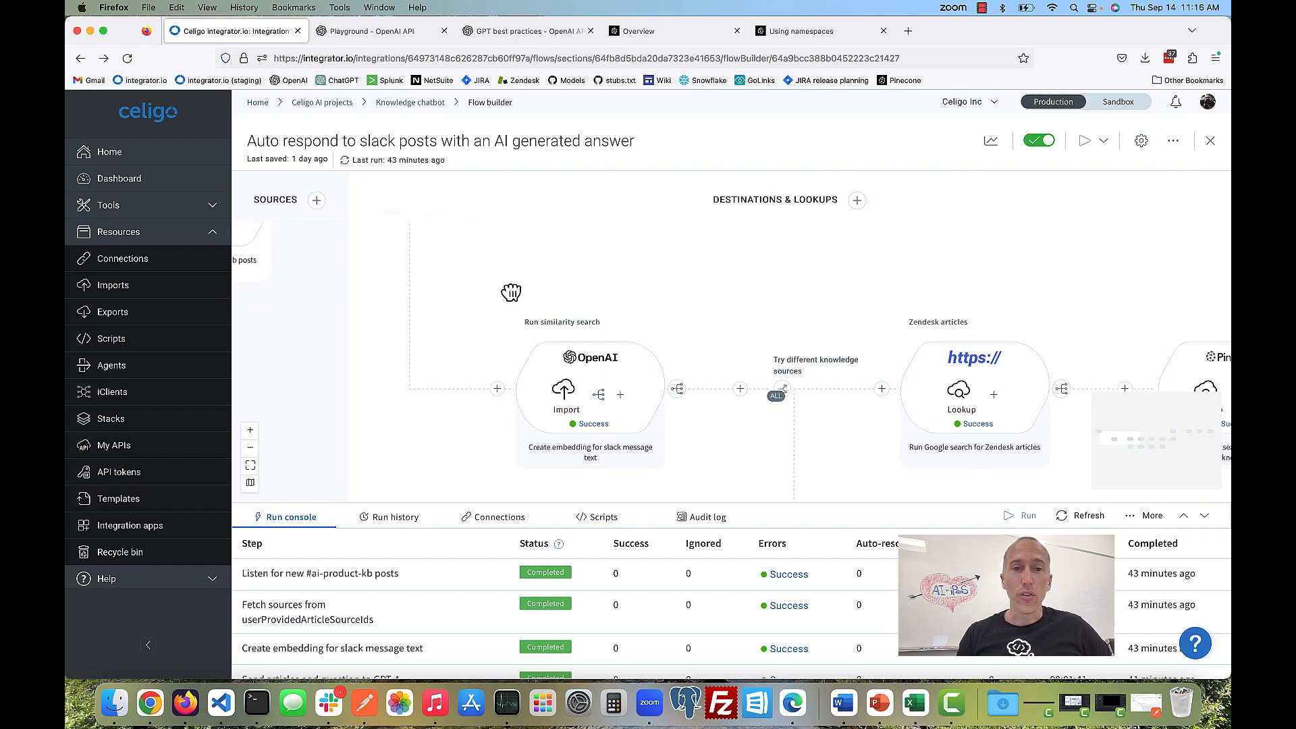
{"action": "left_click", "coordinate": [250, 447]}
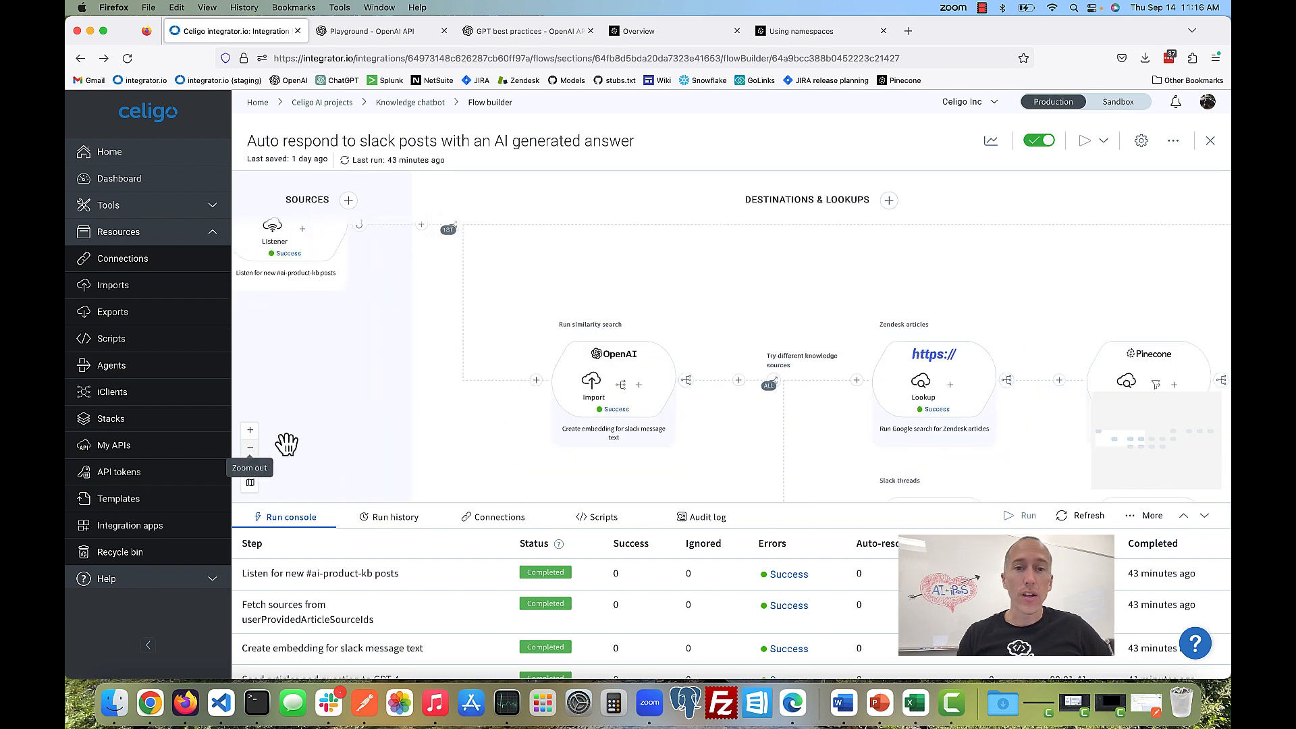
{"action": "left_click_drag", "start_coordinate": [590, 304], "coordinate": [469, 288]}
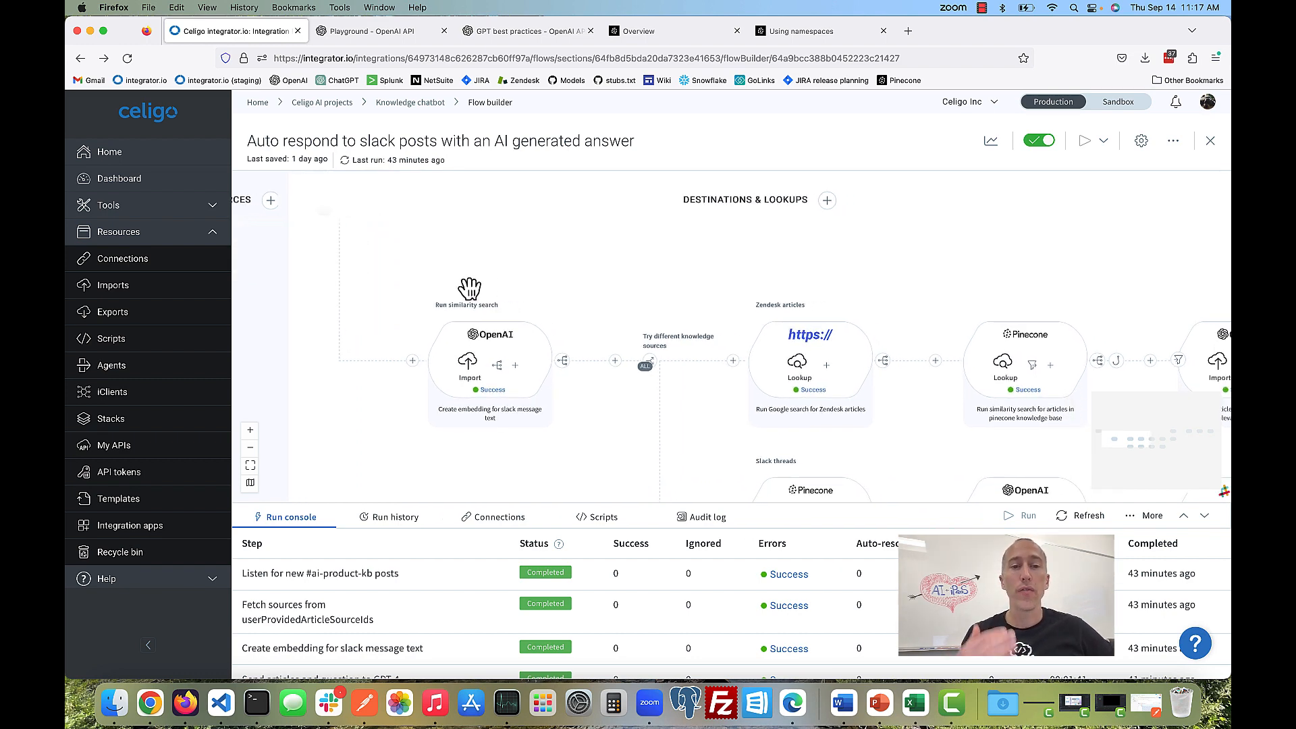
{"action": "left_click_drag", "start_coordinate": [505, 278], "coordinate": [481, 251]}
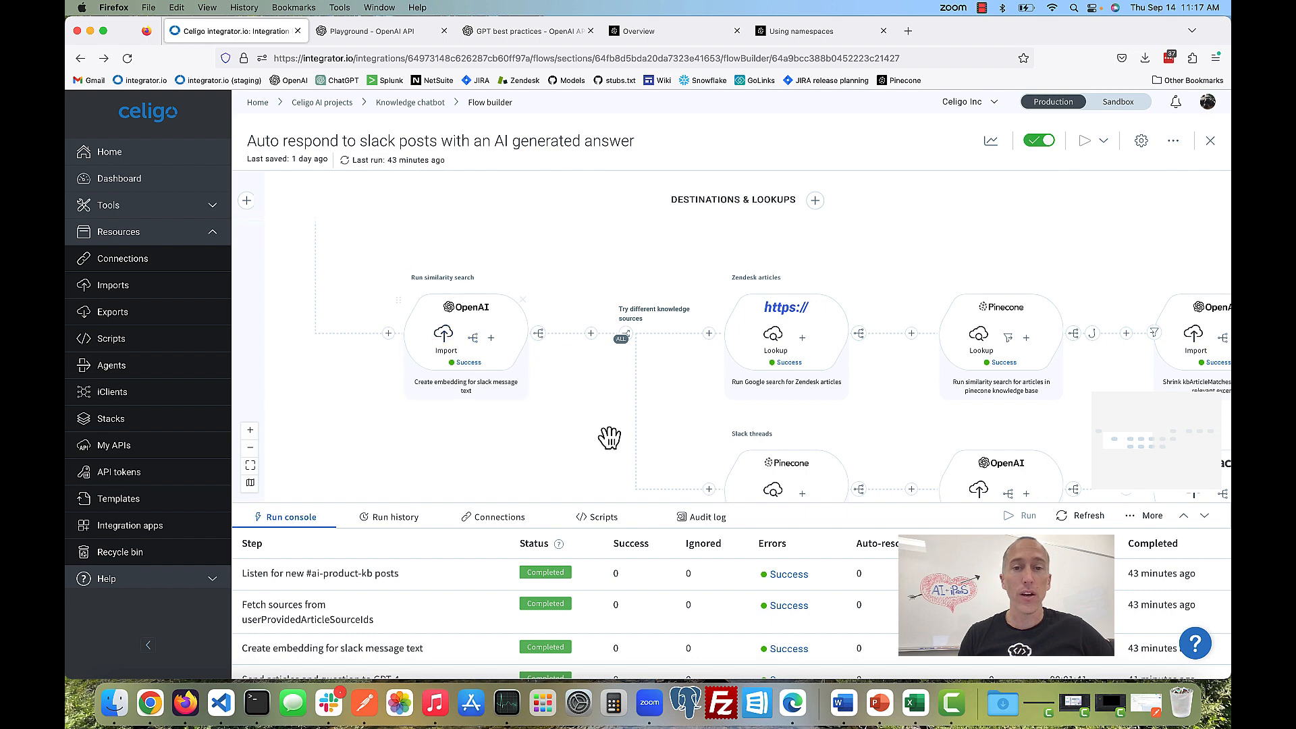
{"action": "left_click_drag", "start_coordinate": [608, 436], "coordinate": [411, 359]}
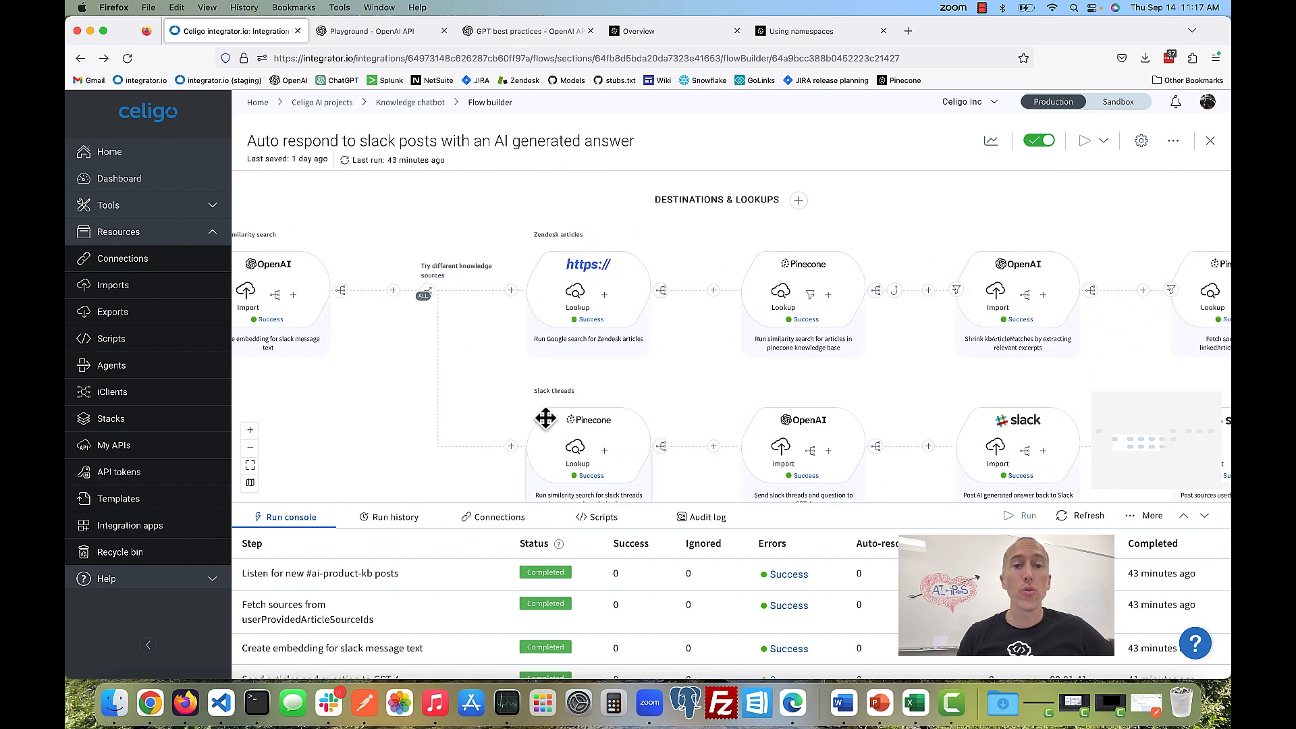
{"action": "left_click_drag", "start_coordinate": [737, 380], "coordinate": [705, 382]}
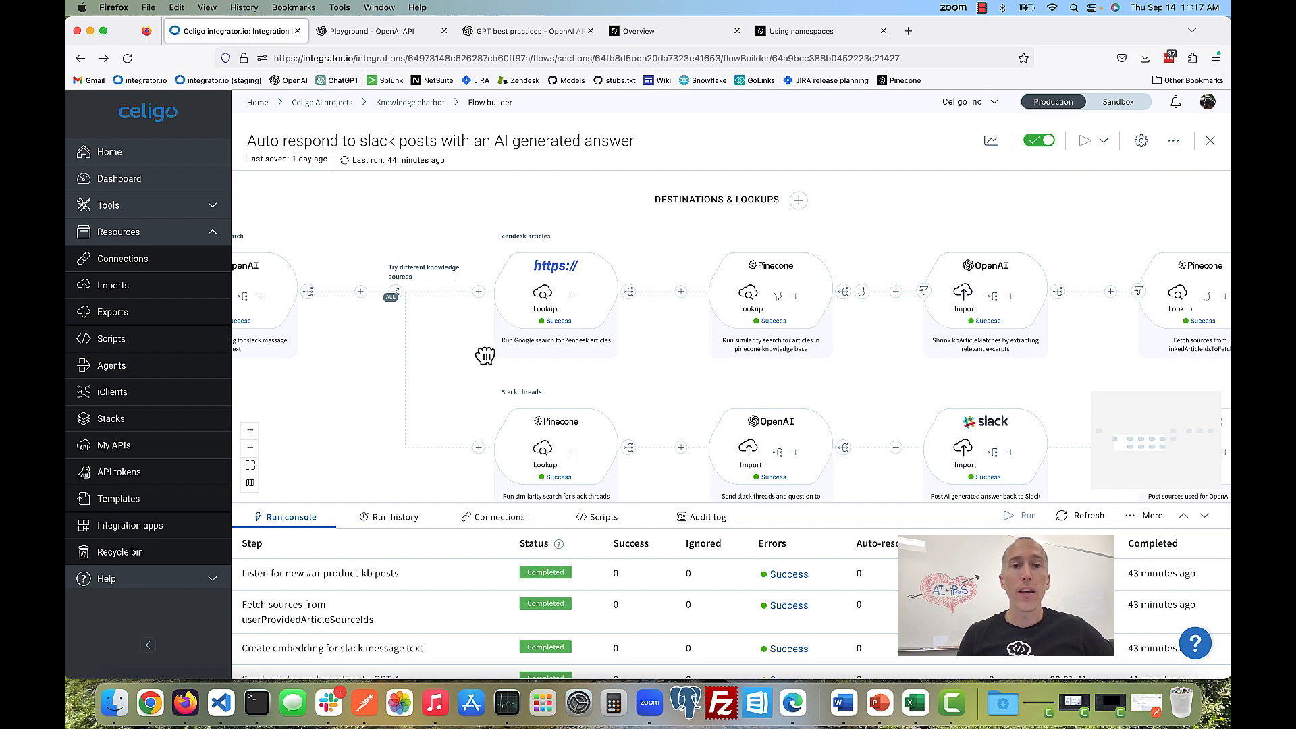
{"action": "scroll", "coordinate": [485, 356], "scroll_direction": "right", "scroll_amount": 2}
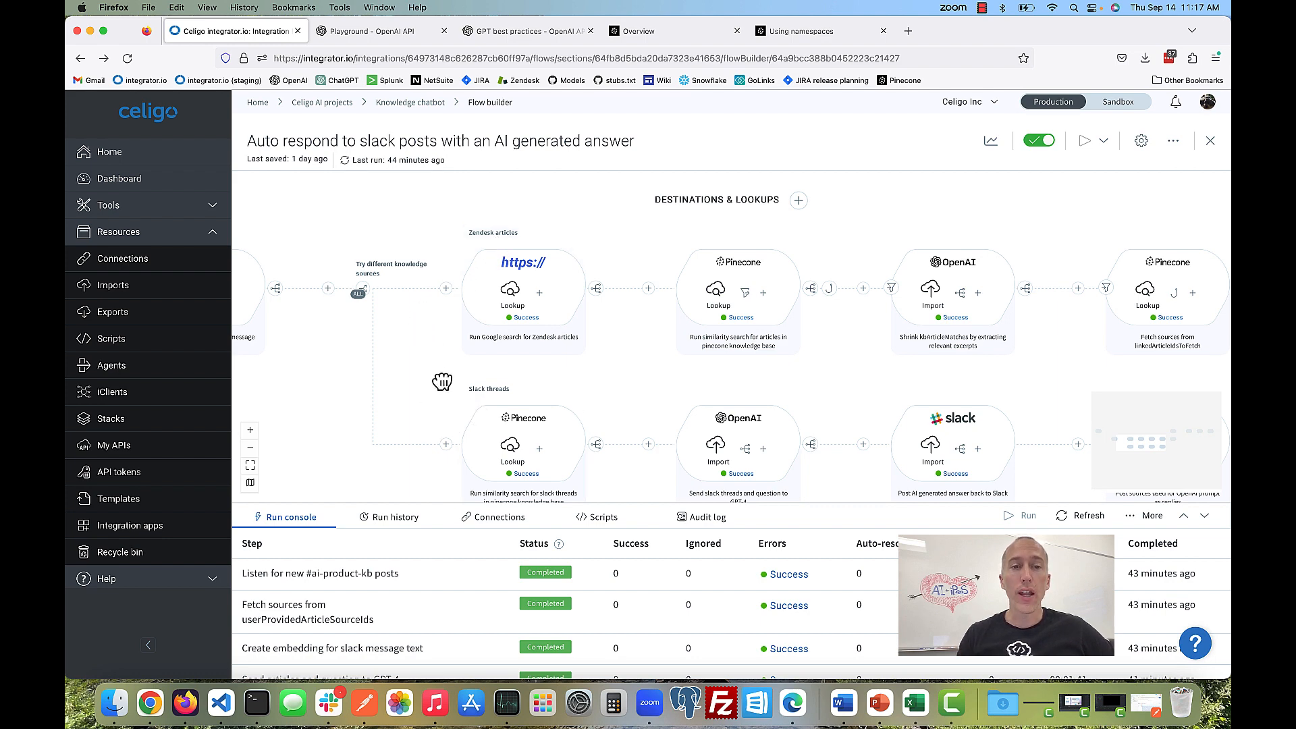
{"action": "scroll", "coordinate": [434, 368], "scroll_direction": "down", "scroll_amount": 2}
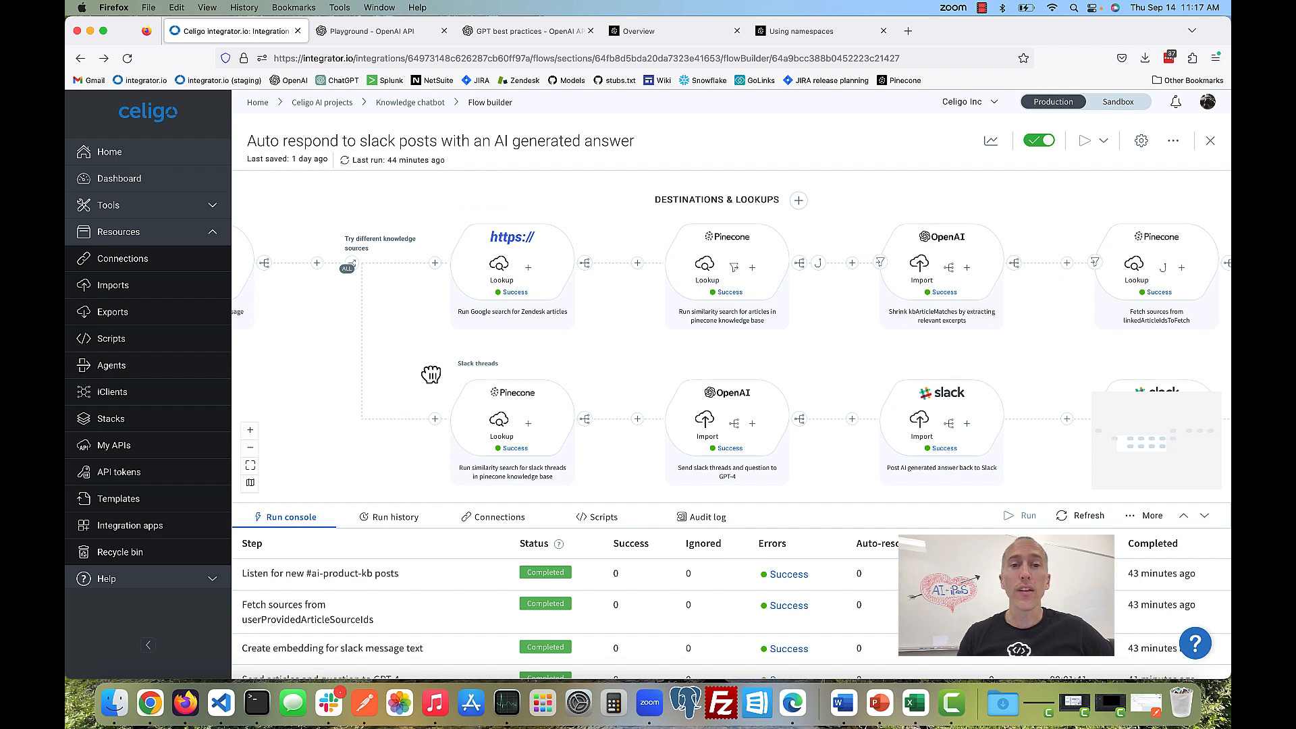
{"action": "left_click_drag", "start_coordinate": [434, 367], "coordinate": [432, 380]}
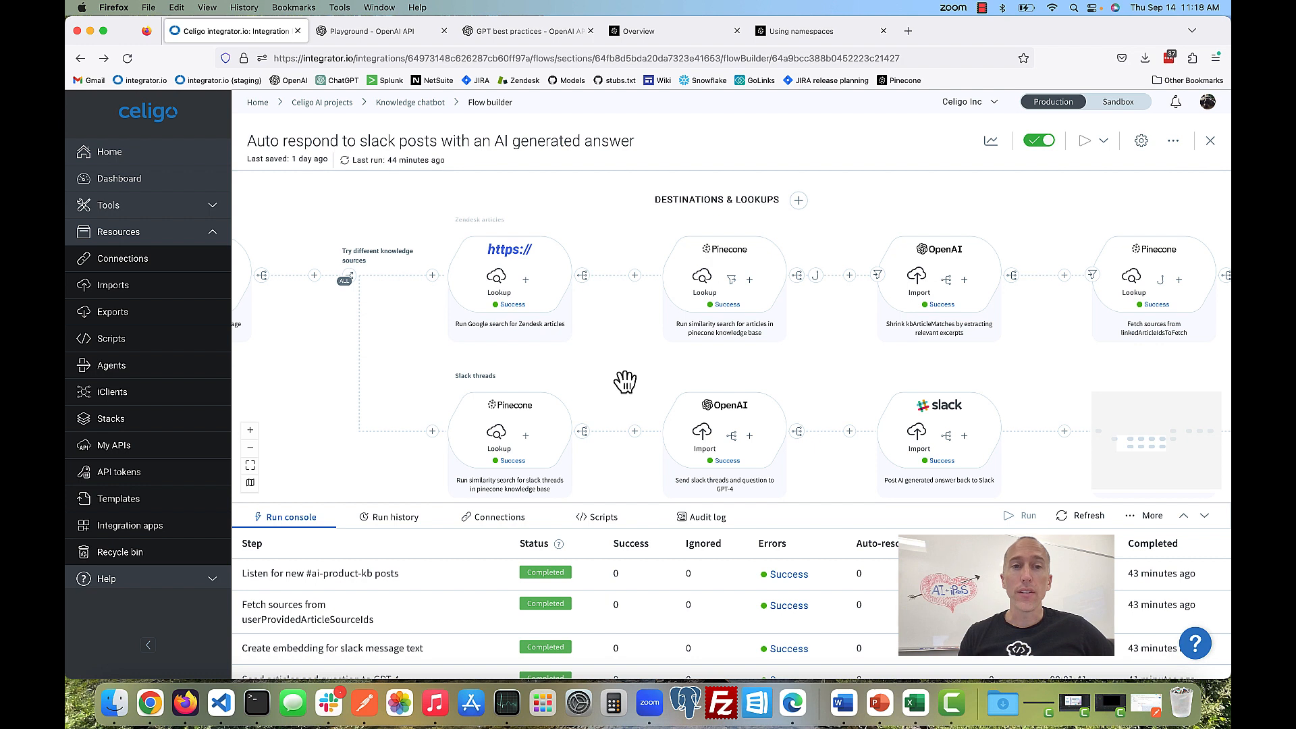
{"action": "left_click_drag", "start_coordinate": [624, 383], "coordinate": [623, 390]}
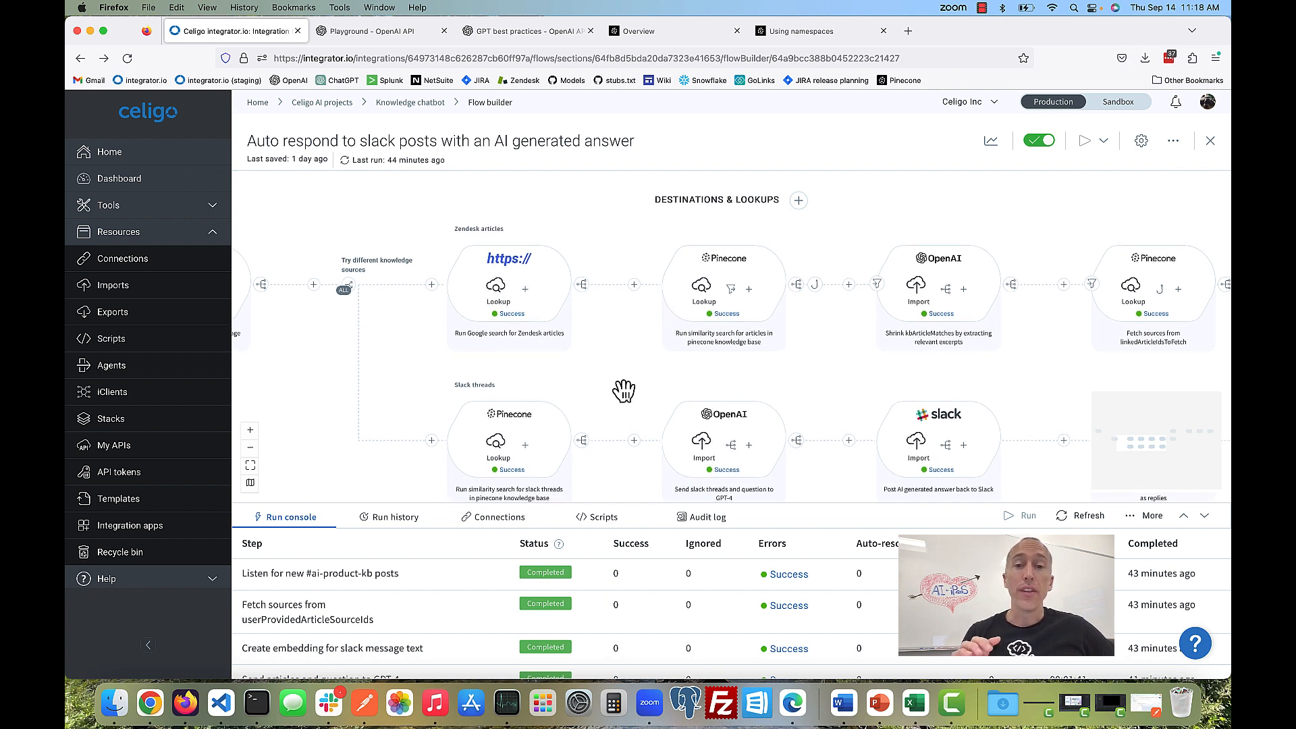
Step: Shrink the run console so the flow canvas has more room for the Zendesk articles and Slack threads branches
{"action": "left_click", "coordinate": [1205, 517]}
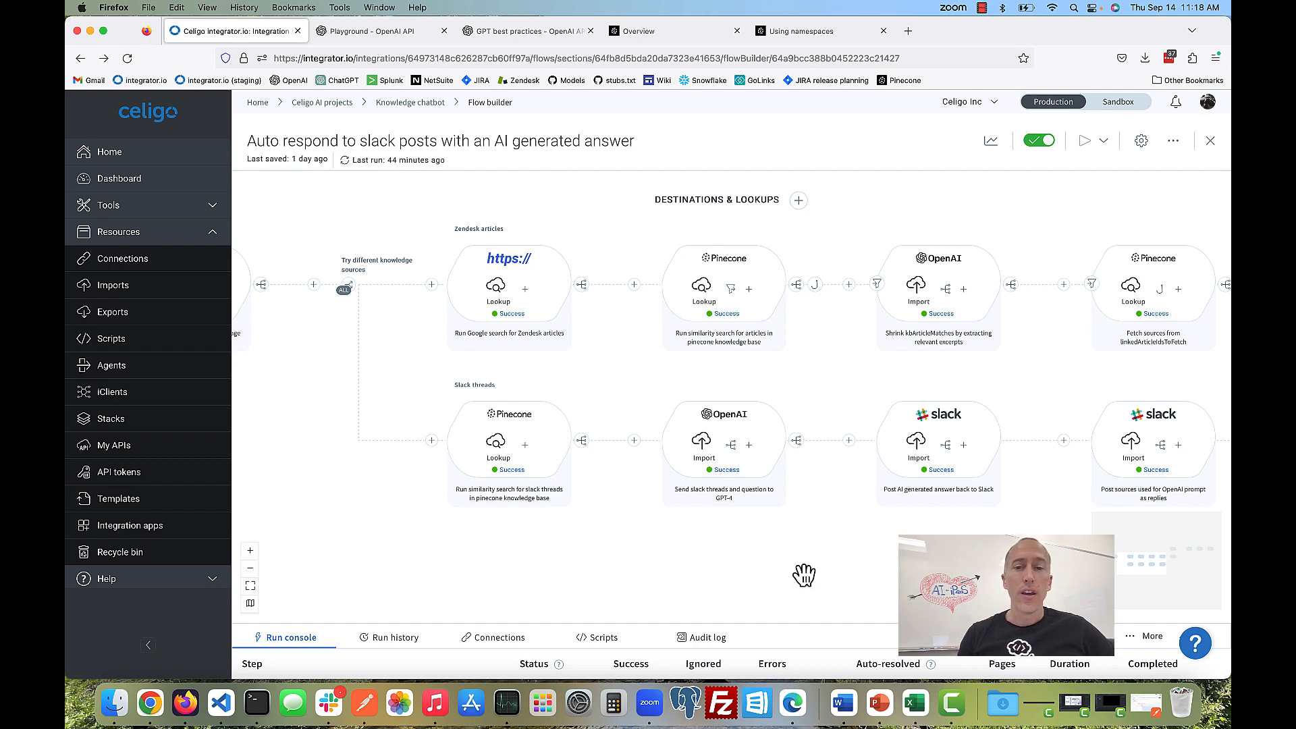
{"action": "scroll", "coordinate": [803, 575], "scroll_direction": "up", "scroll_amount": 2}
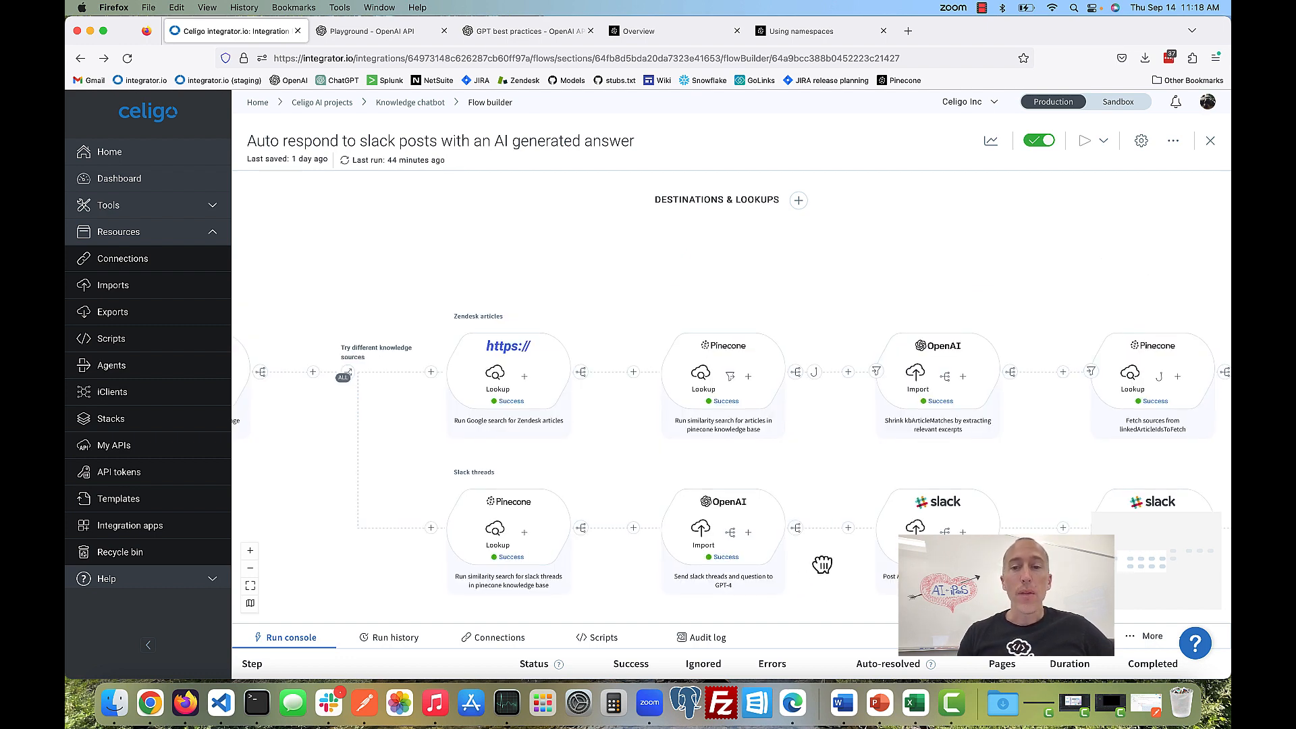
{"action": "scroll", "coordinate": [822, 562], "scroll_direction": "right", "scroll_amount": 1}
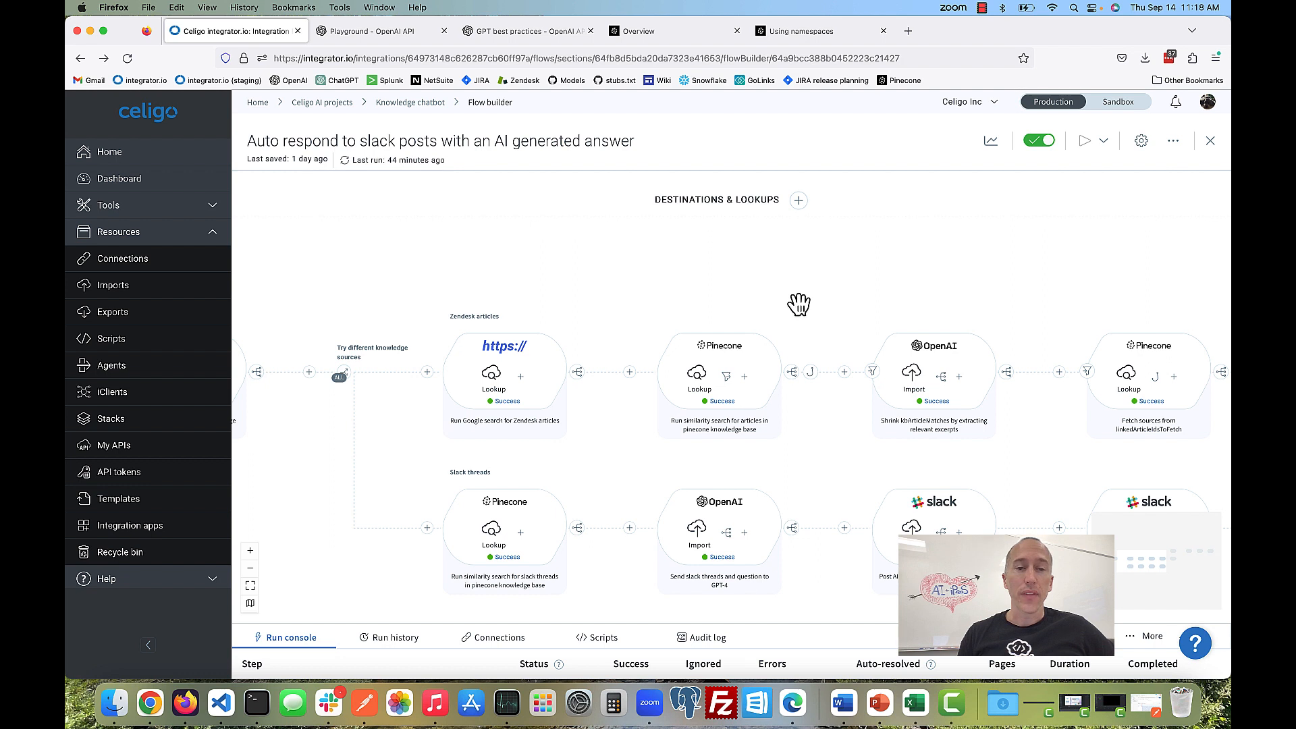
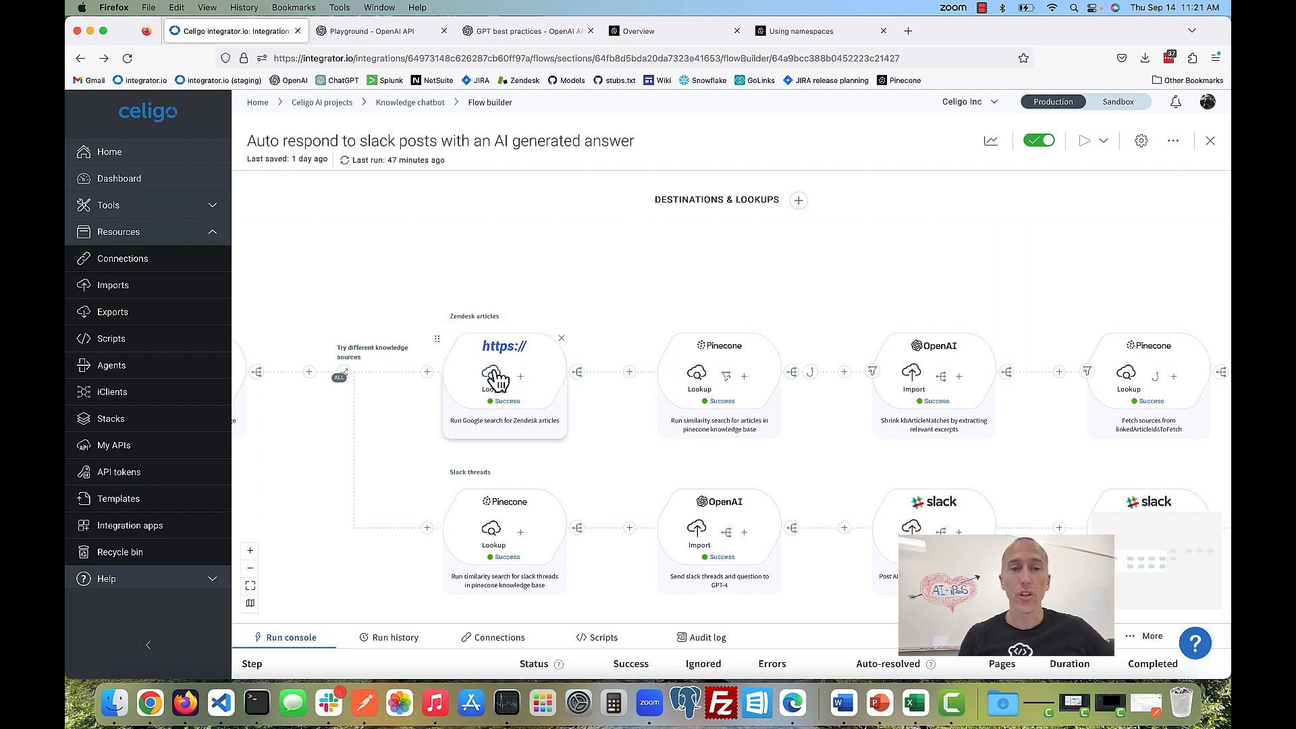
Step: Open the lookup Run Google search for Zendesk articles, review its connection and relative URI, and close it
{"action": "left_click", "coordinate": [493, 375]}
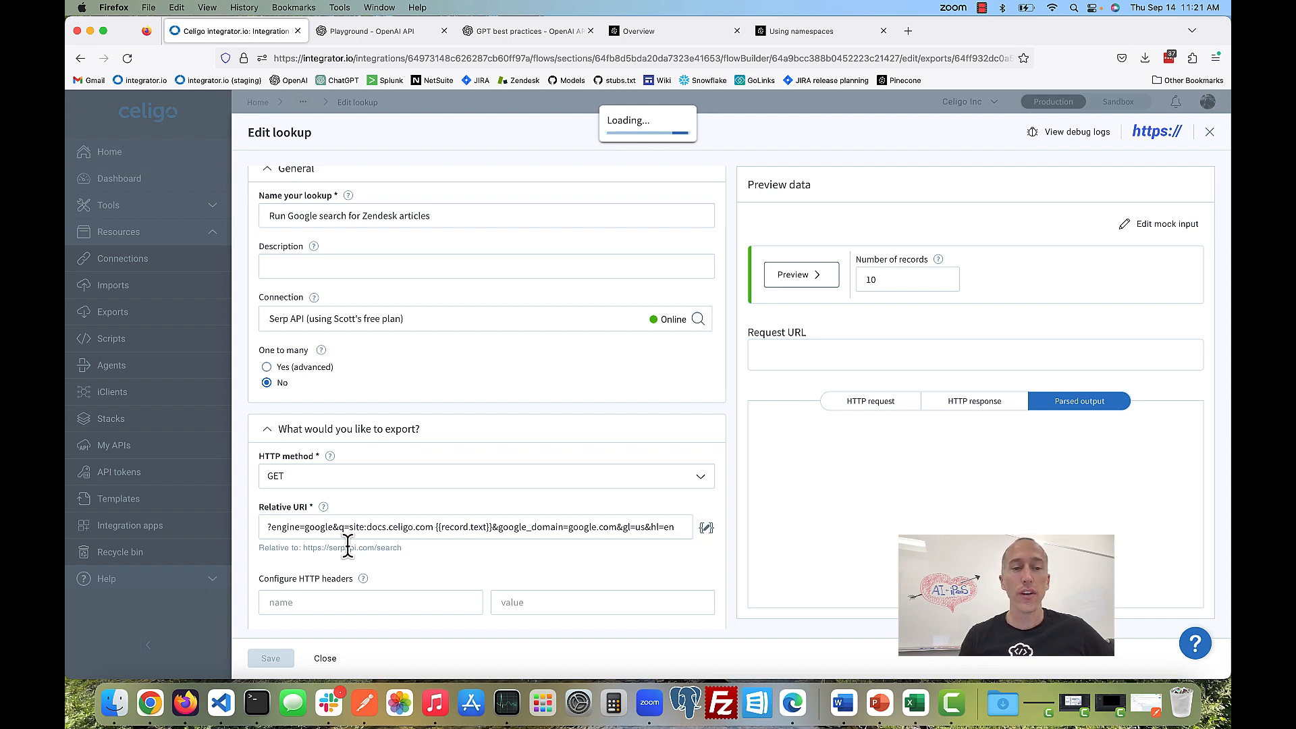
{"action": "scroll", "coordinate": [347, 545], "scroll_direction": "down", "scroll_amount": 1}
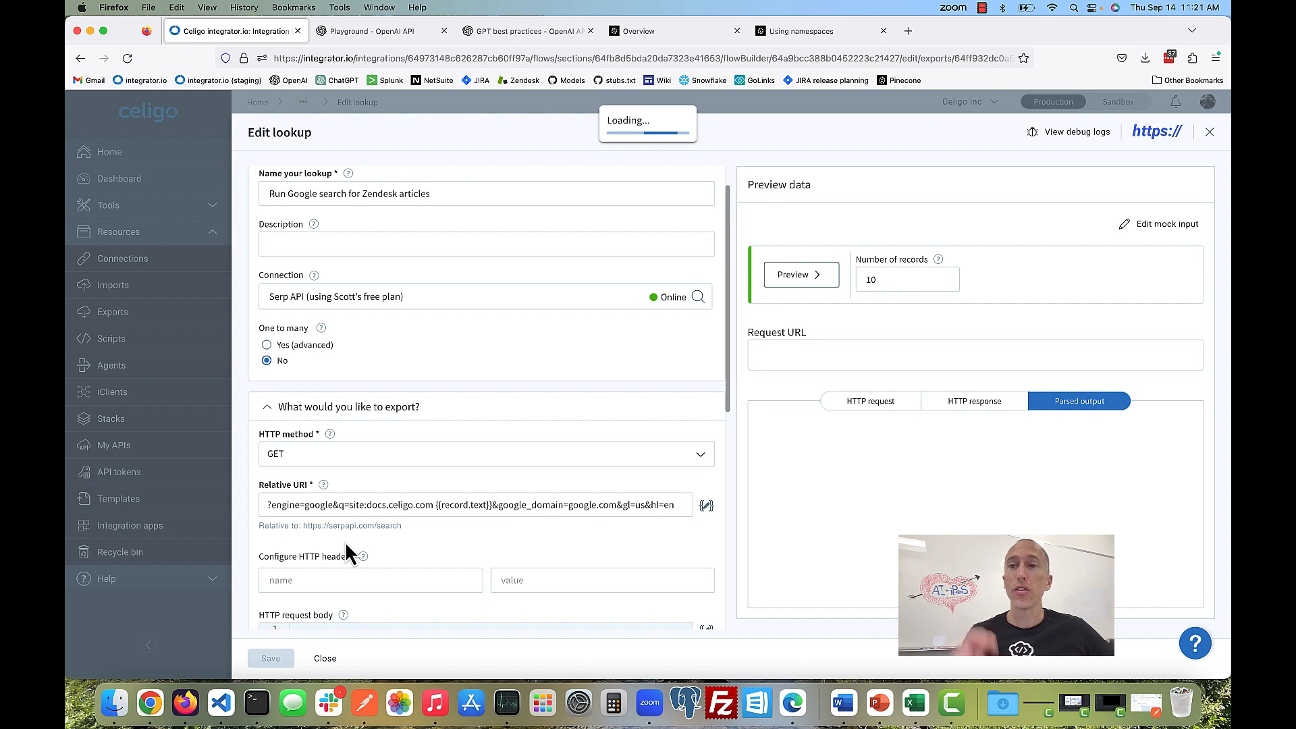
{"action": "left_click", "coordinate": [341, 506]}
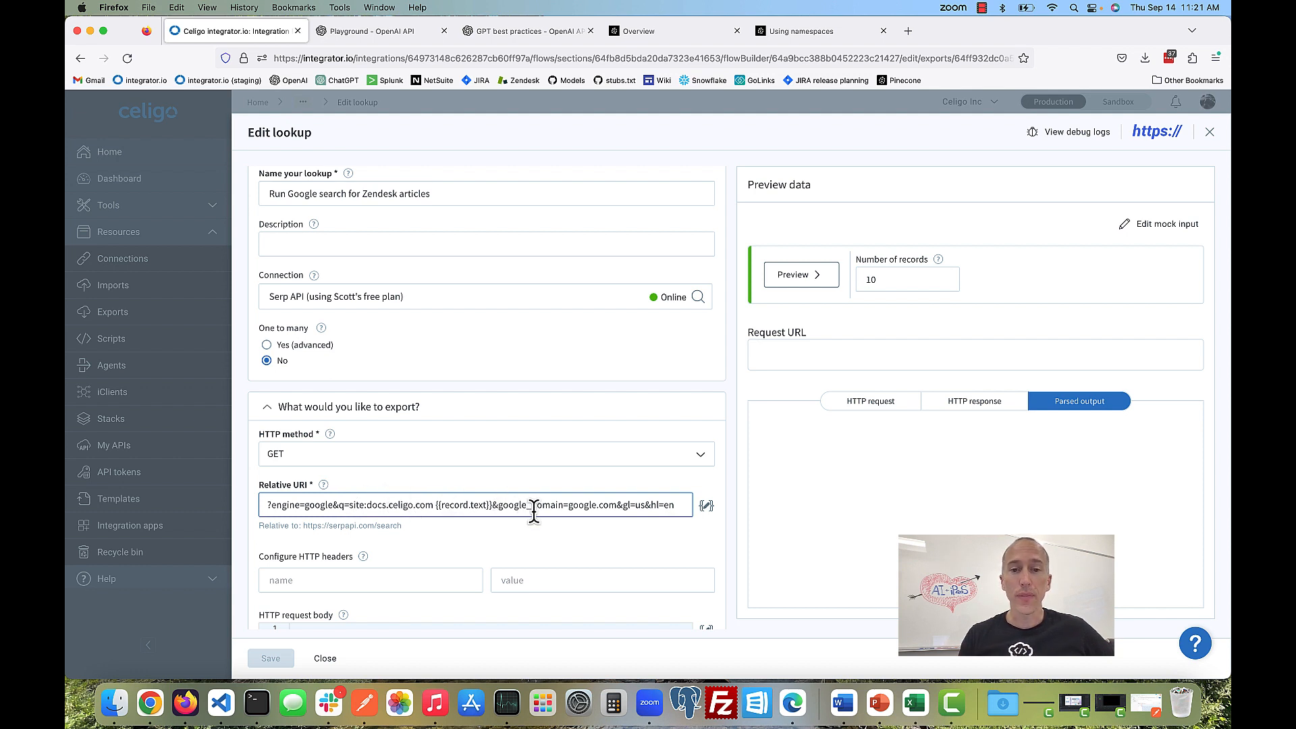
{"action": "scroll", "coordinate": [535, 516], "scroll_direction": "down", "scroll_amount": 1}
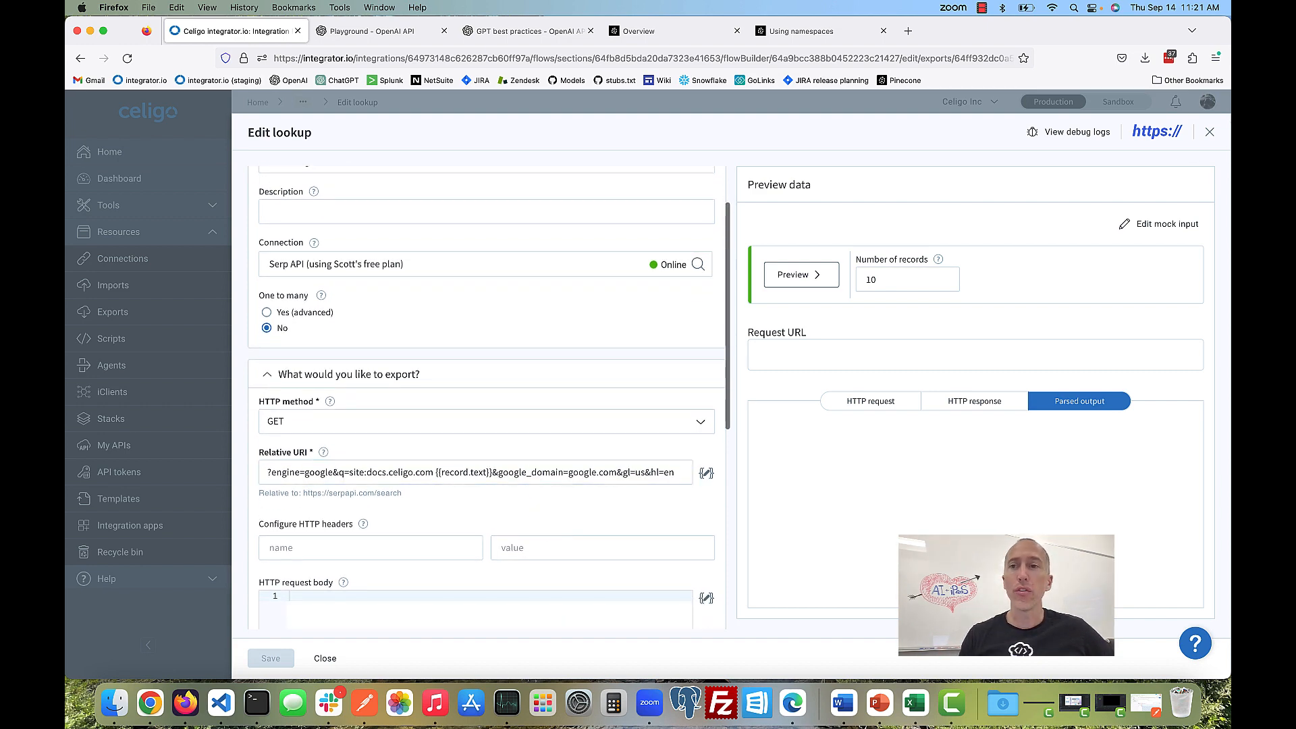
{"action": "left_click", "coordinate": [1209, 132]}
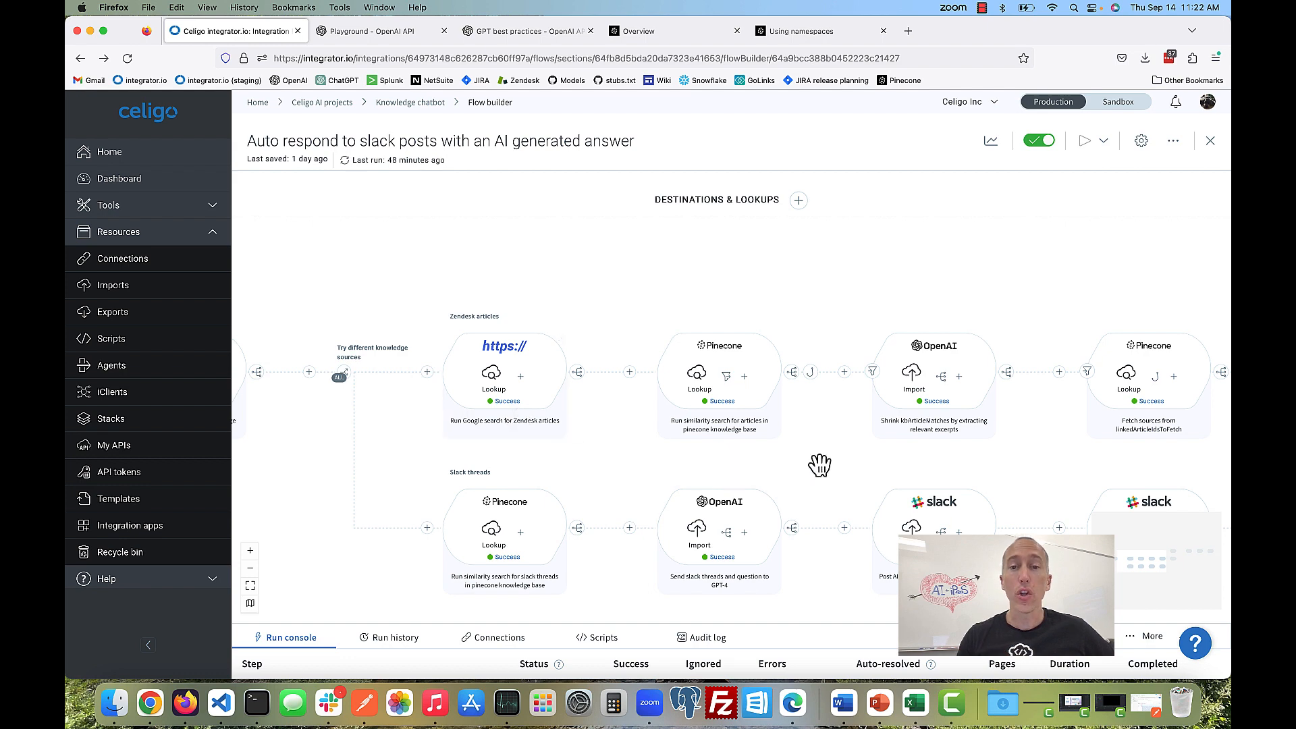
Step: Open the post response map script of the Pinecone lookup Run similarity search for articles in pinecone knowledge base
{"action": "left_click_drag", "start_coordinate": [819, 463], "coordinate": [625, 462]}
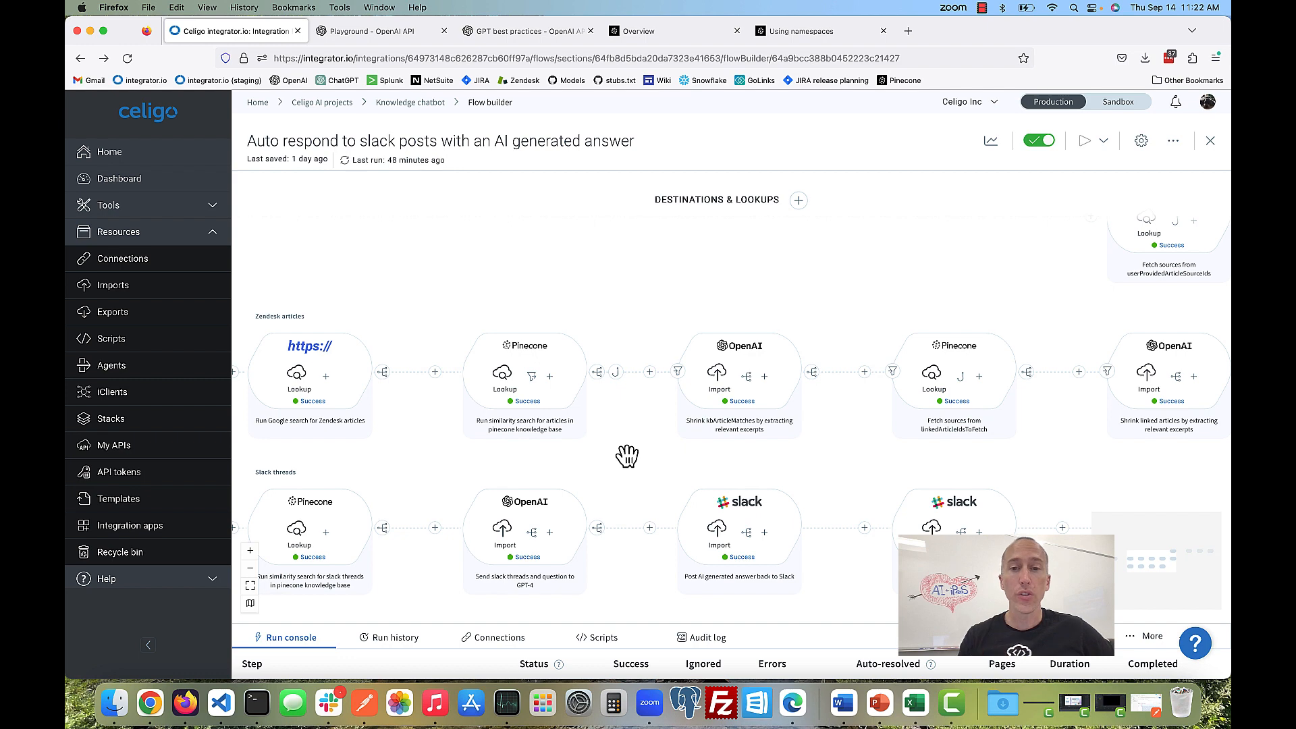
{"action": "scroll", "coordinate": [608, 457], "scroll_direction": "right", "scroll_amount": 3}
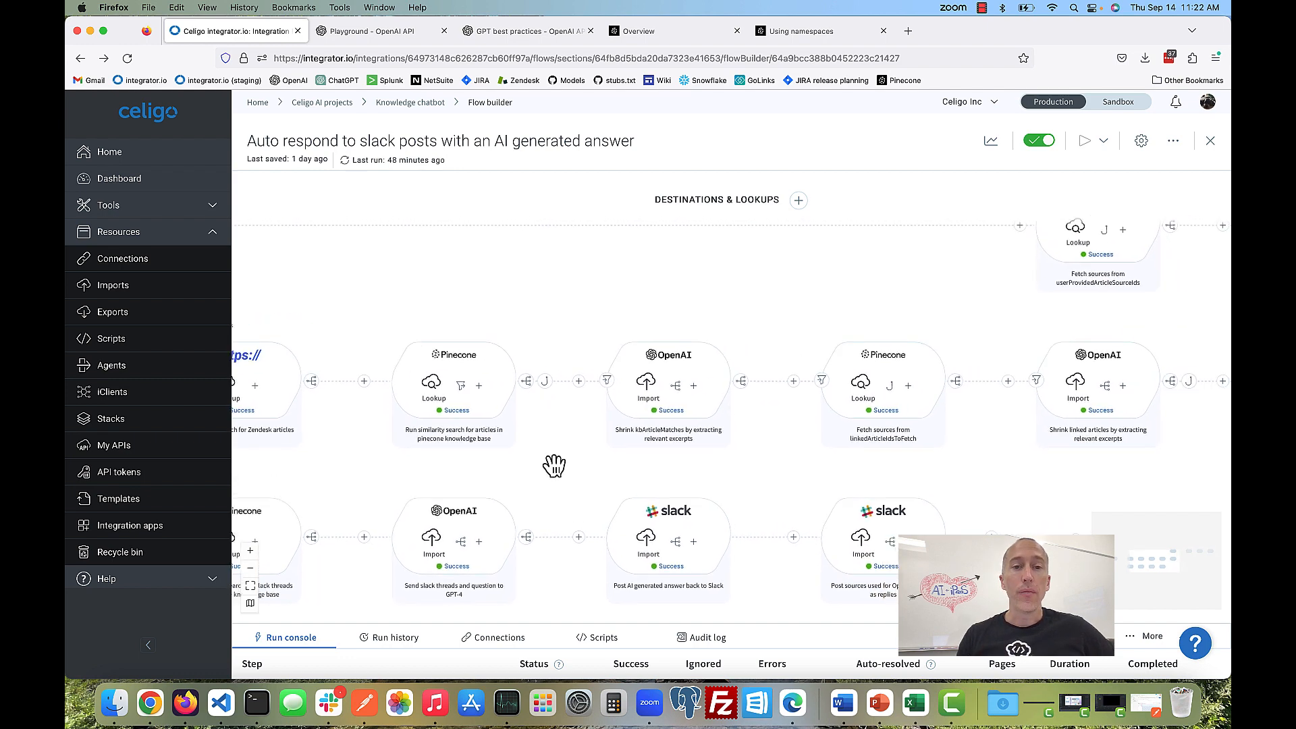
{"action": "left_click", "coordinate": [543, 384]}
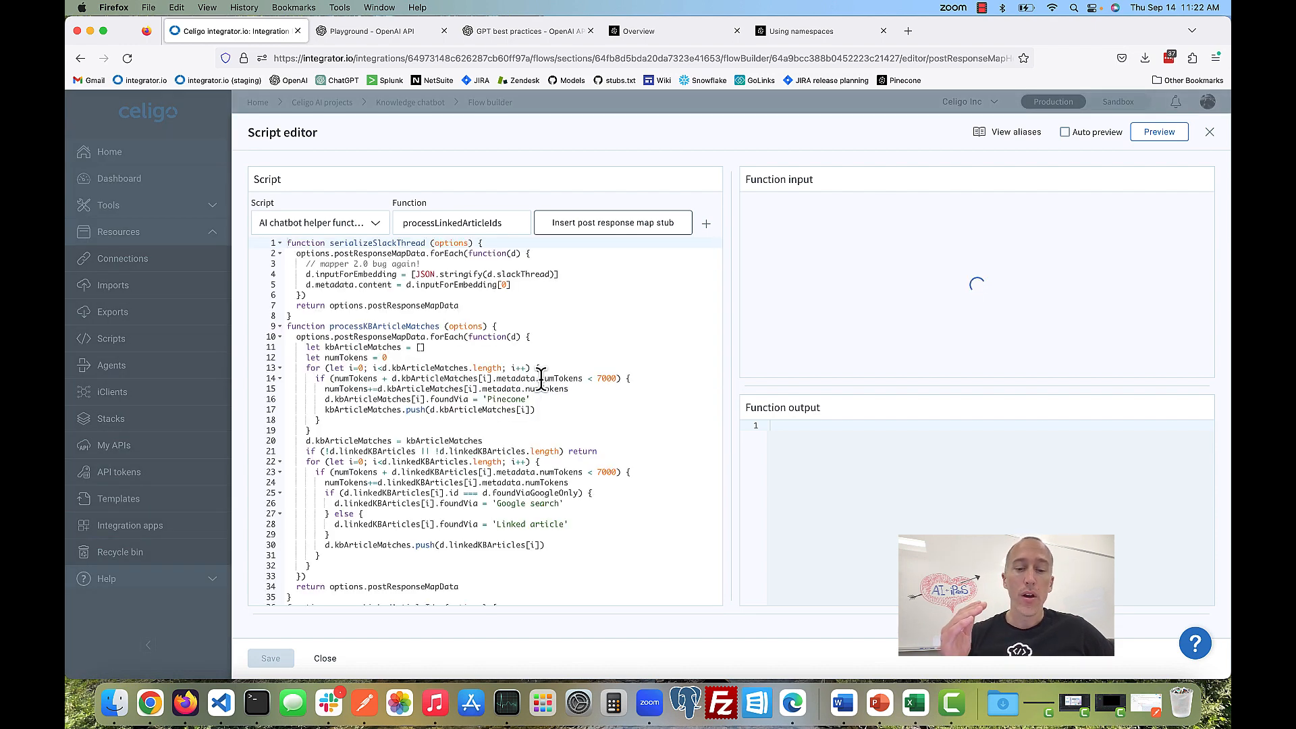
Step: Copy the function name processLinkedArticleIds and search the script for its definition
{"action": "double_click", "coordinate": [480, 222]}
{"action": "key", "text": "super+c"}
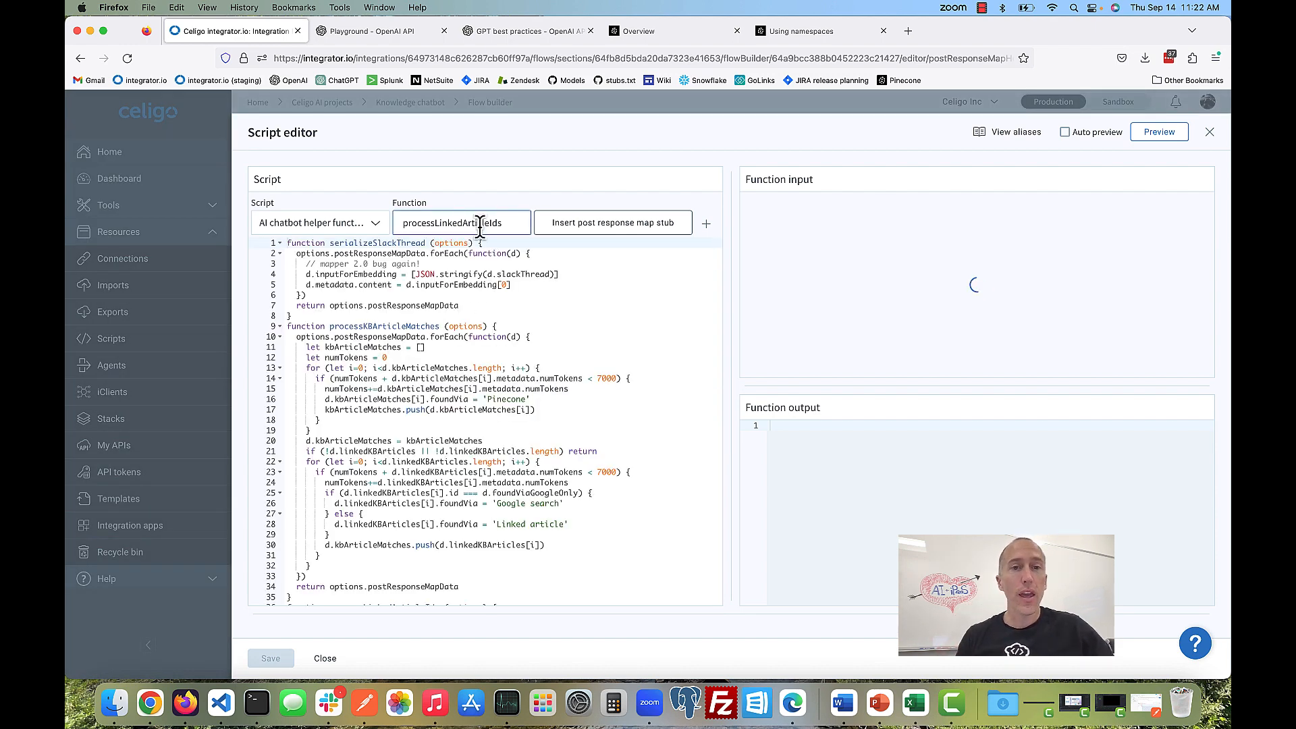
{"action": "left_click", "coordinate": [468, 376]}
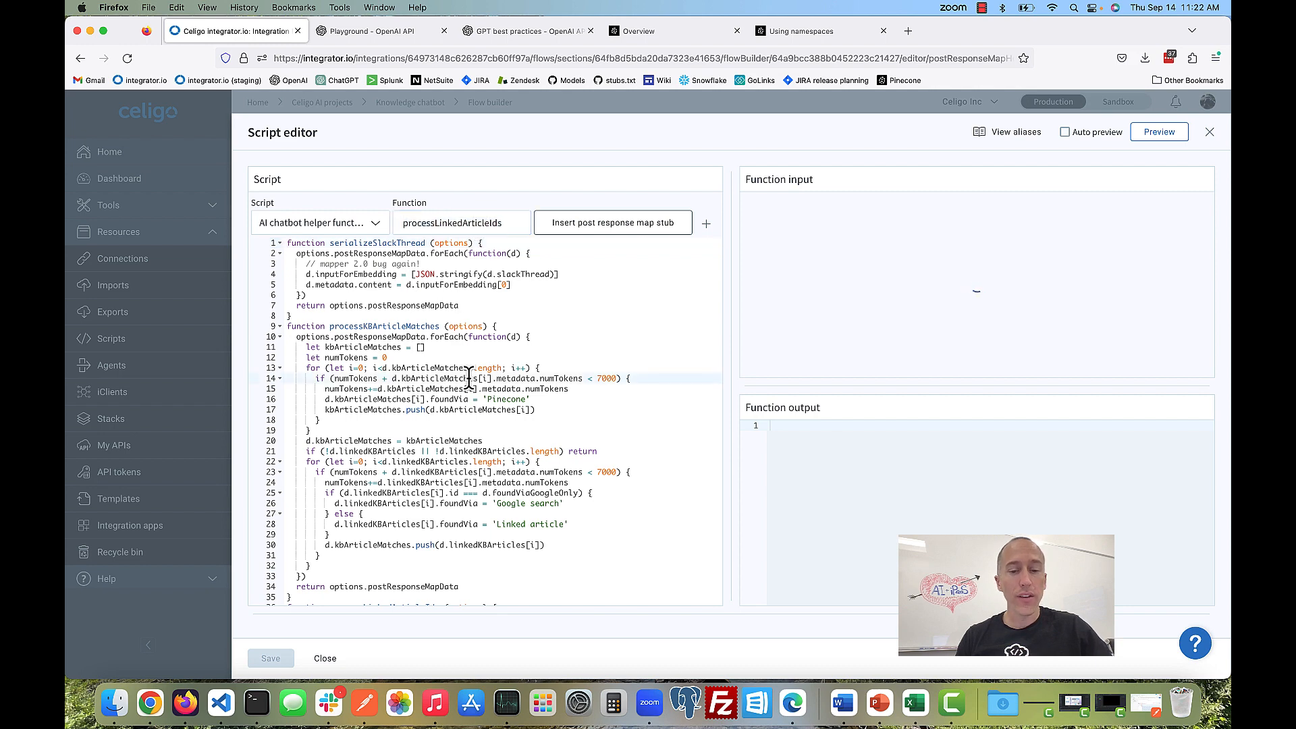
{"action": "key", "text": "super+f"}
{"action": "key", "text": "super+v"}
{"action": "scroll", "coordinate": [529, 456], "scroll_direction": "down", "scroll_amount": 6}
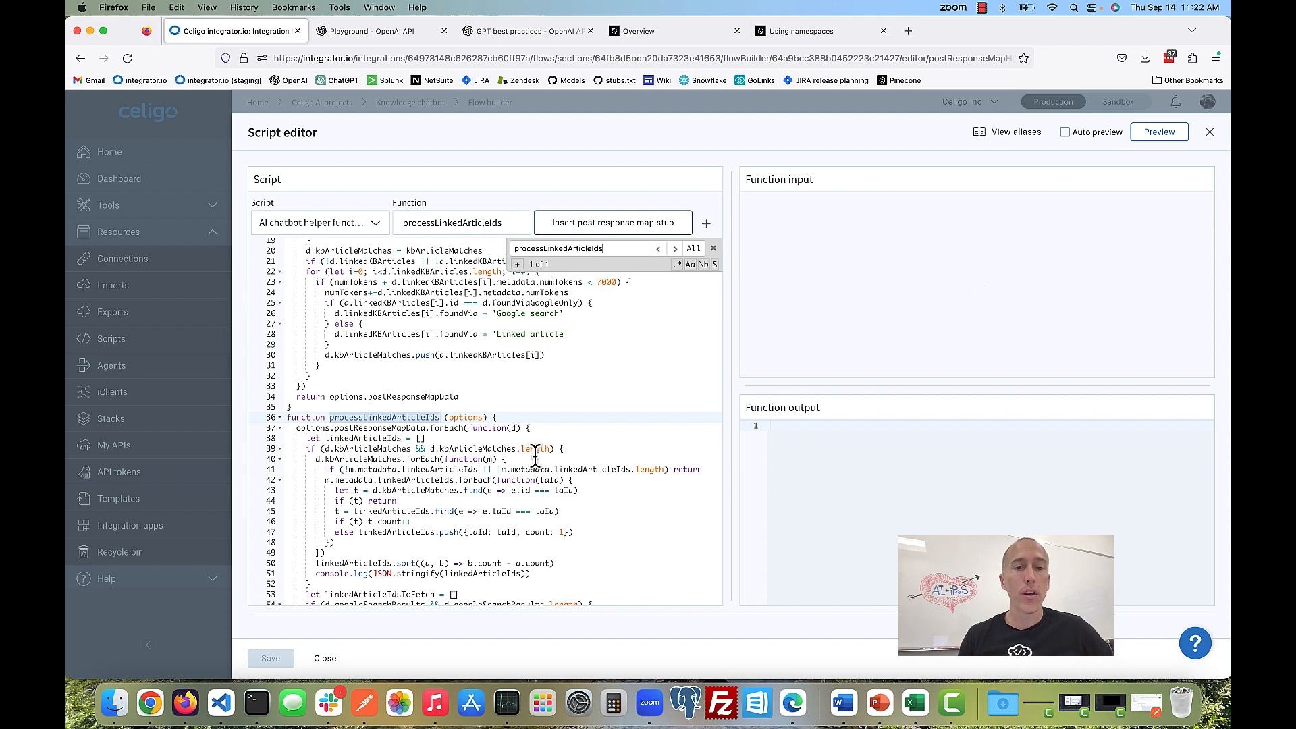
Step: Review how the processLinkedArticleIds function collects and counts linked article IDs from kbArticleMatches
{"action": "left_click", "coordinate": [525, 418]}
{"action": "scroll", "coordinate": [523, 417], "scroll_direction": "down", "scroll_amount": 1}
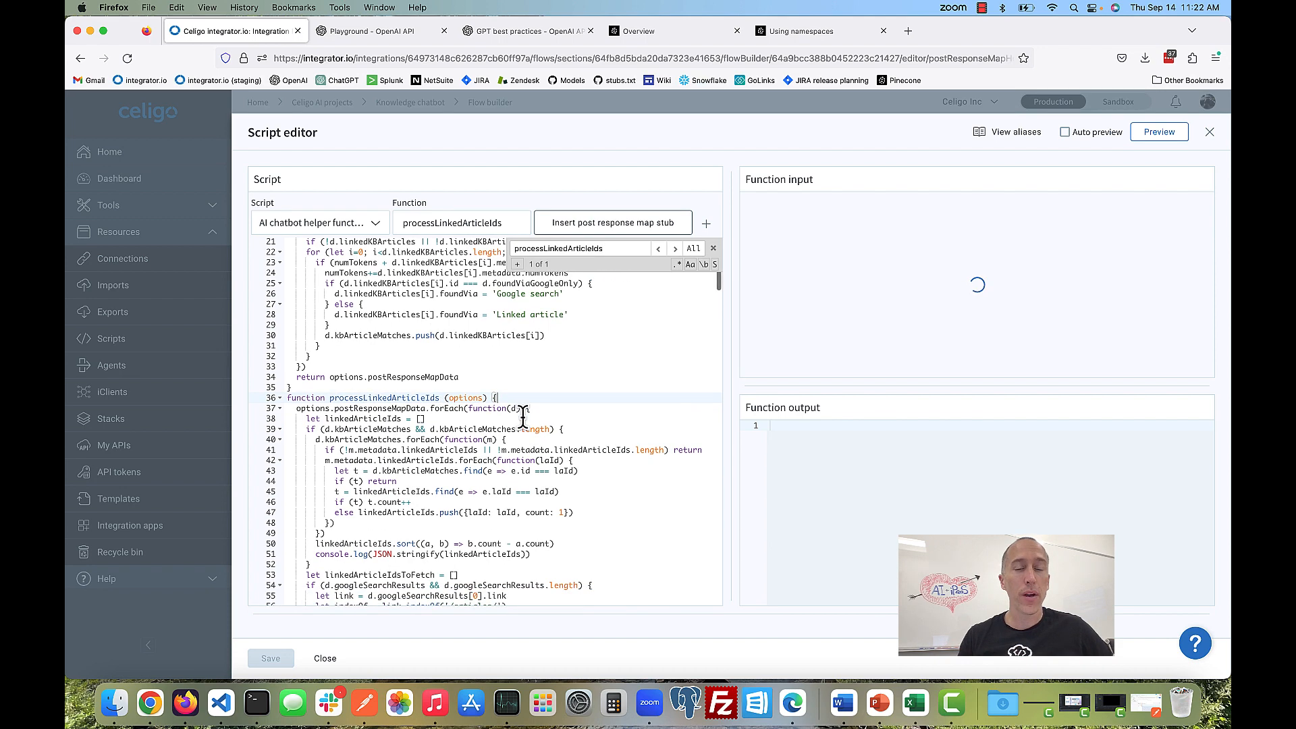
{"action": "scroll", "coordinate": [523, 418], "scroll_direction": "down", "scroll_amount": 2}
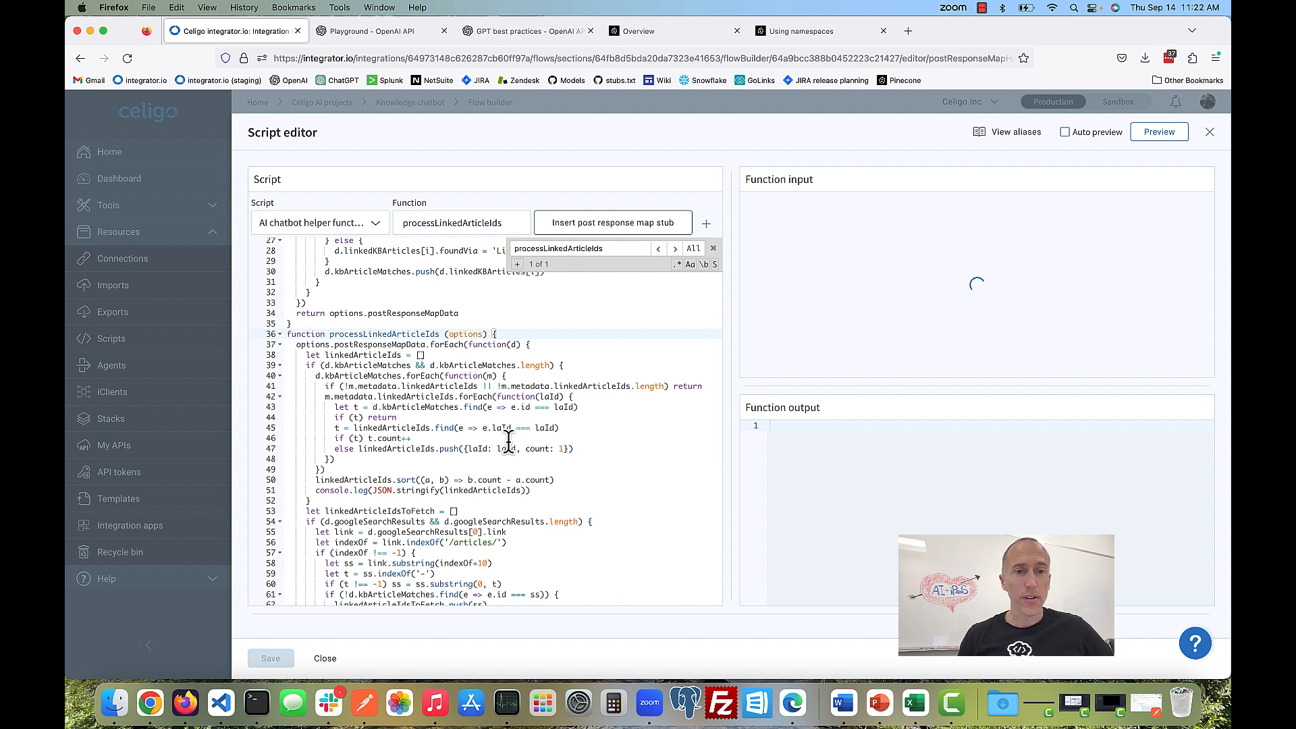
{"action": "left_click", "coordinate": [508, 440]}
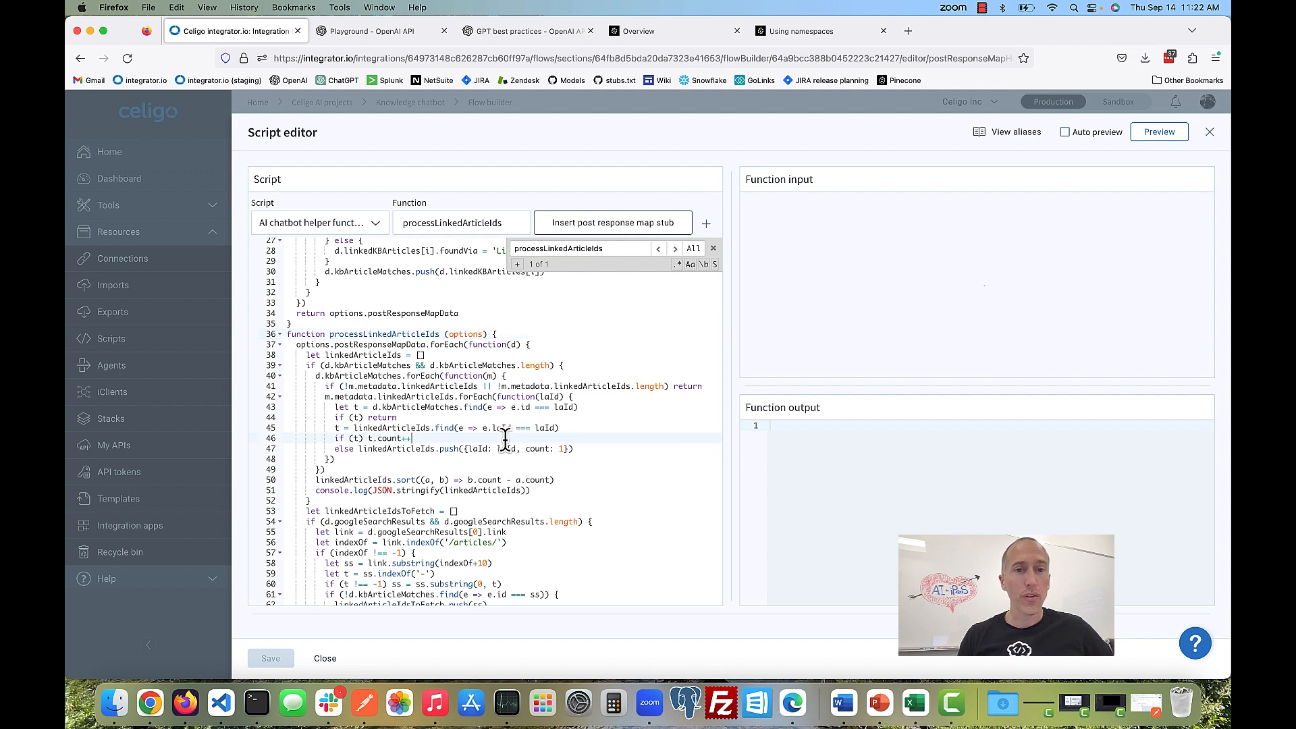
{"action": "double_click", "coordinate": [395, 333]}
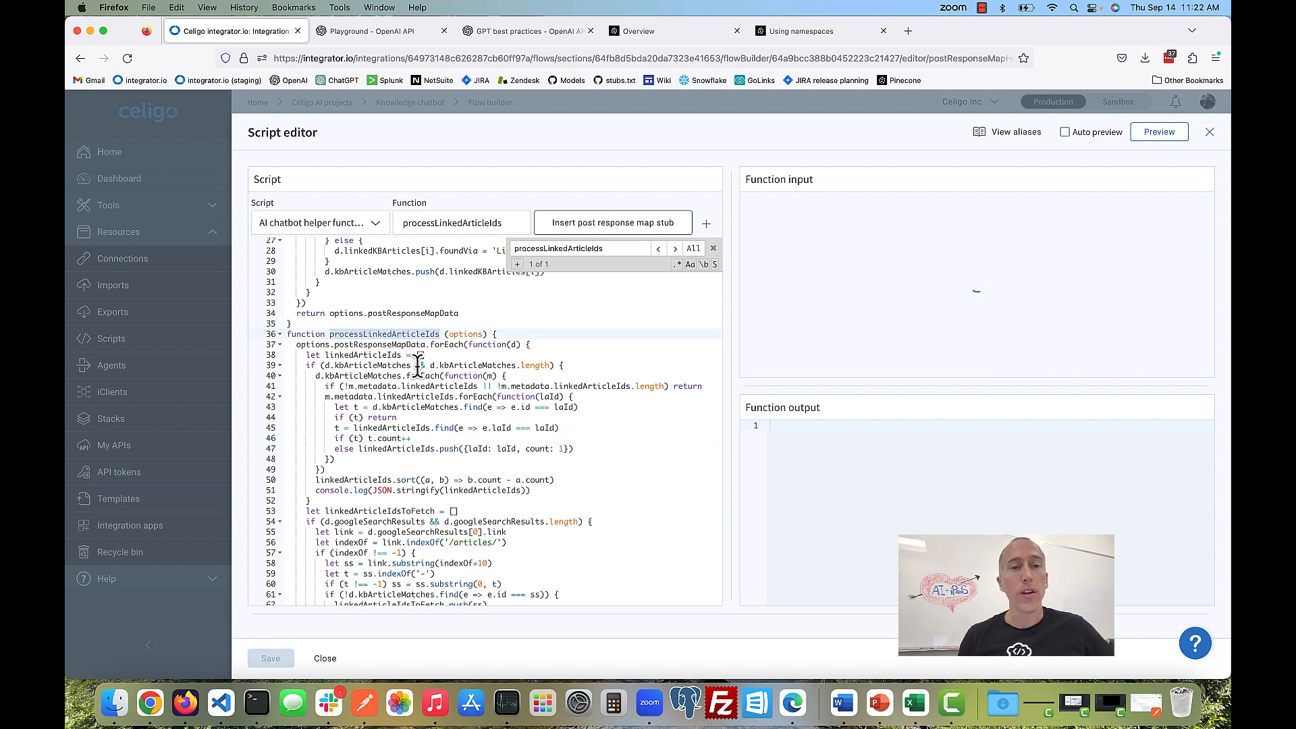
{"action": "scroll", "coordinate": [418, 370], "scroll_direction": "down", "scroll_amount": 1}
{"action": "scroll", "coordinate": [418, 370], "scroll_direction": "down", "scroll_amount": 1}
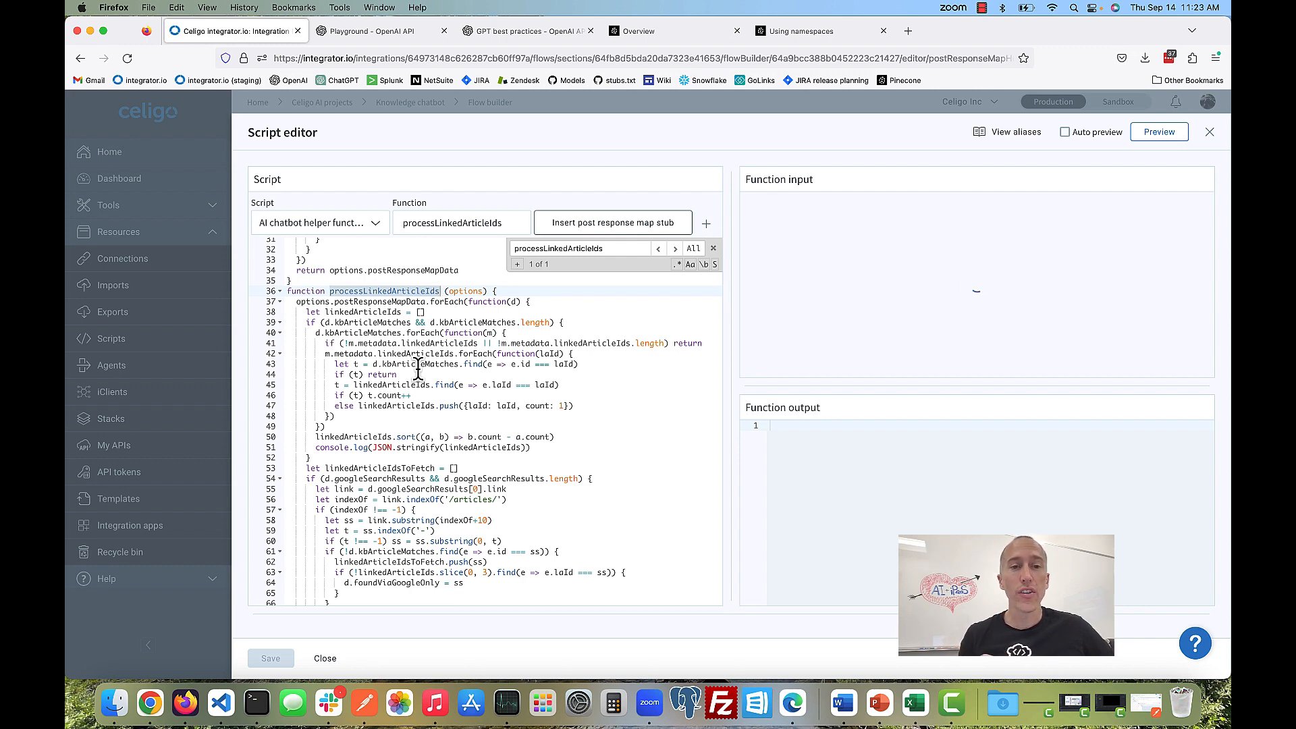
{"action": "scroll", "coordinate": [418, 370], "scroll_direction": "down", "scroll_amount": 2}
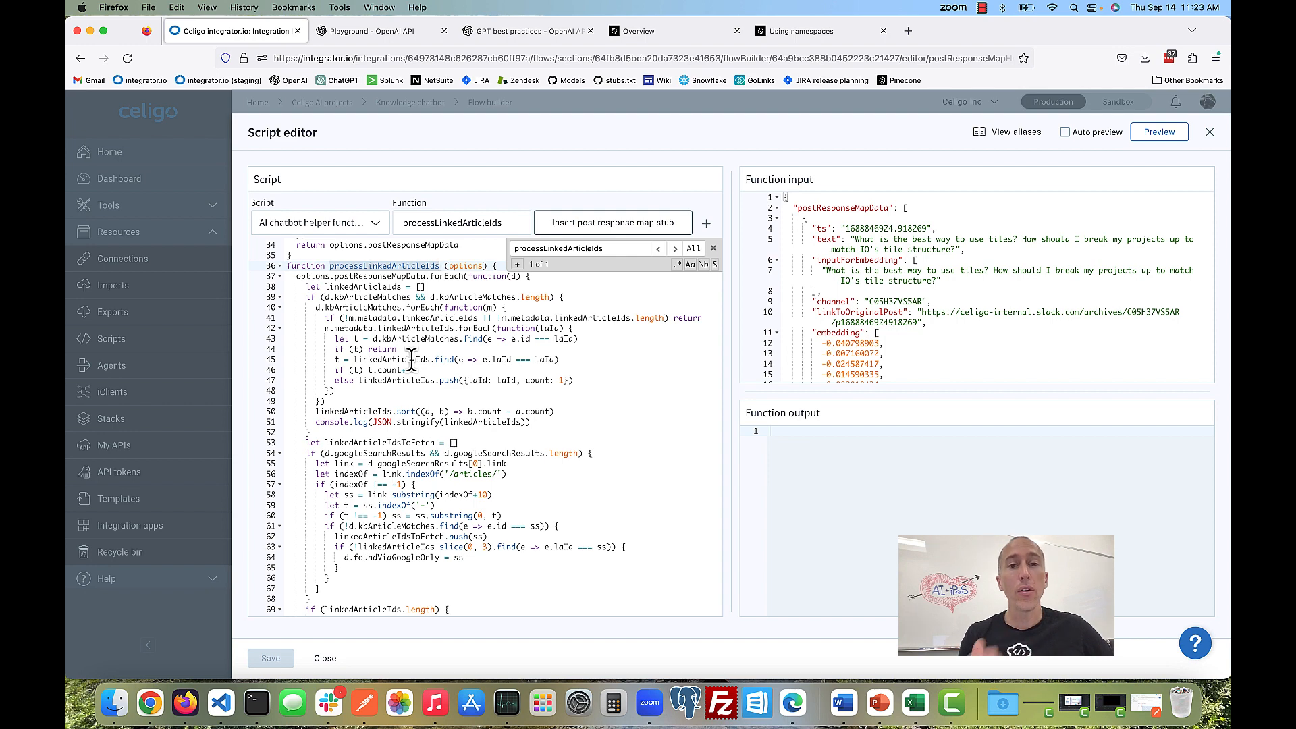
{"action": "left_click", "coordinate": [398, 370]}
{"action": "left_click", "coordinate": [424, 360]}
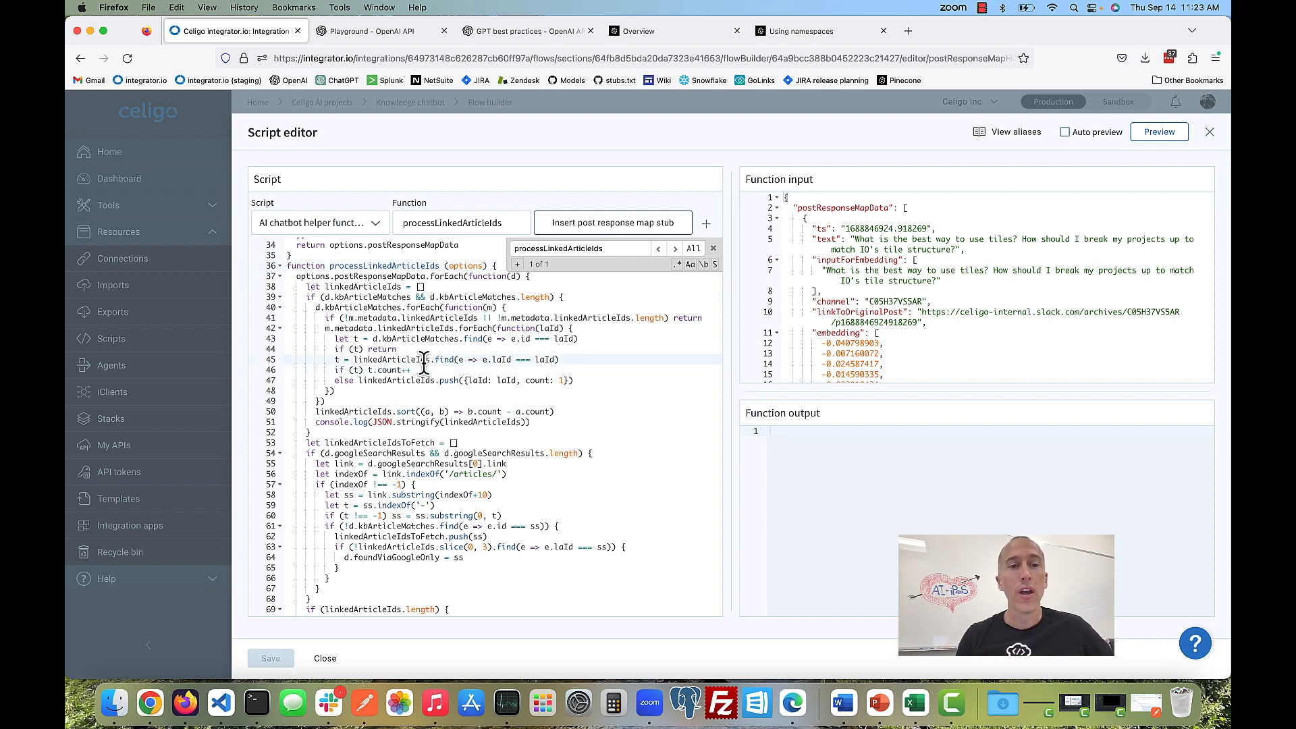
Step: Review how processLinkedArticleIds sorts the linked article IDs and builds linkedArticleIdsToFetch from googleSearchResults, and close the script editor
{"action": "scroll", "coordinate": [424, 363], "scroll_direction": "down", "scroll_amount": 1}
{"action": "left_click", "coordinate": [410, 386]}
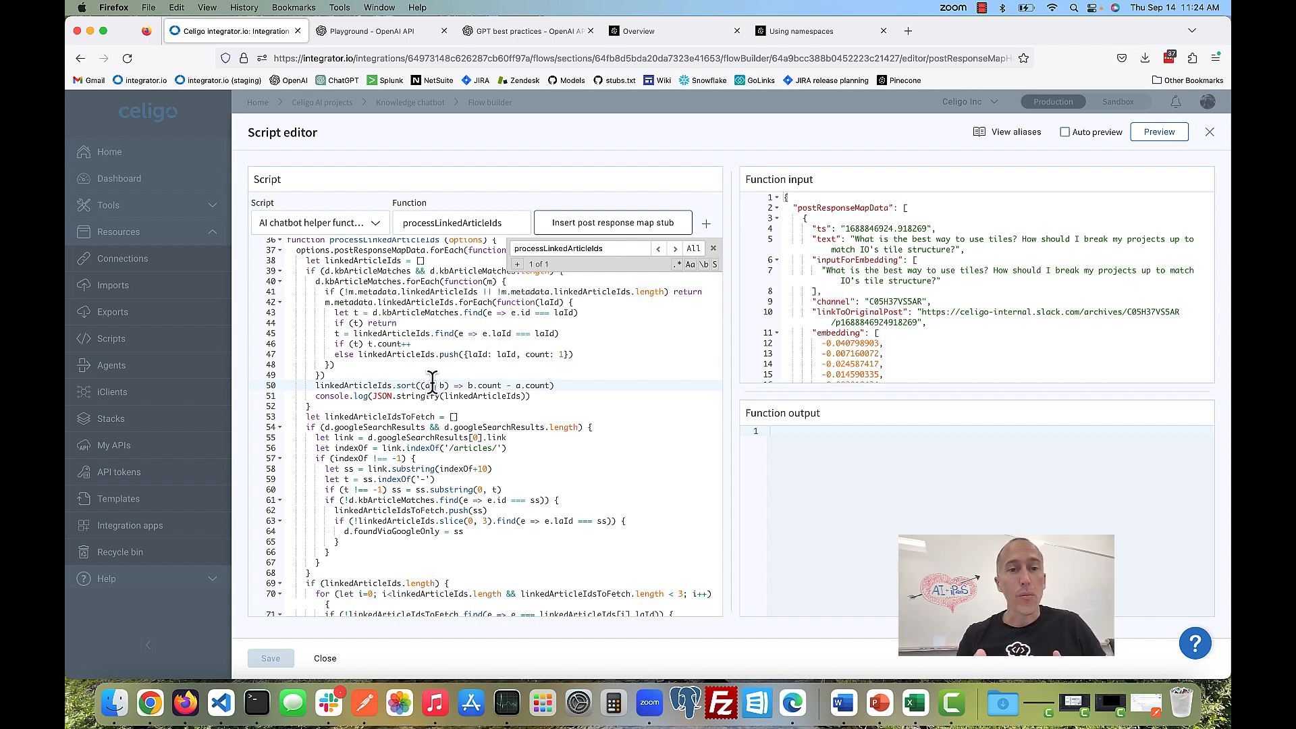
{"action": "left_click", "coordinate": [448, 394]}
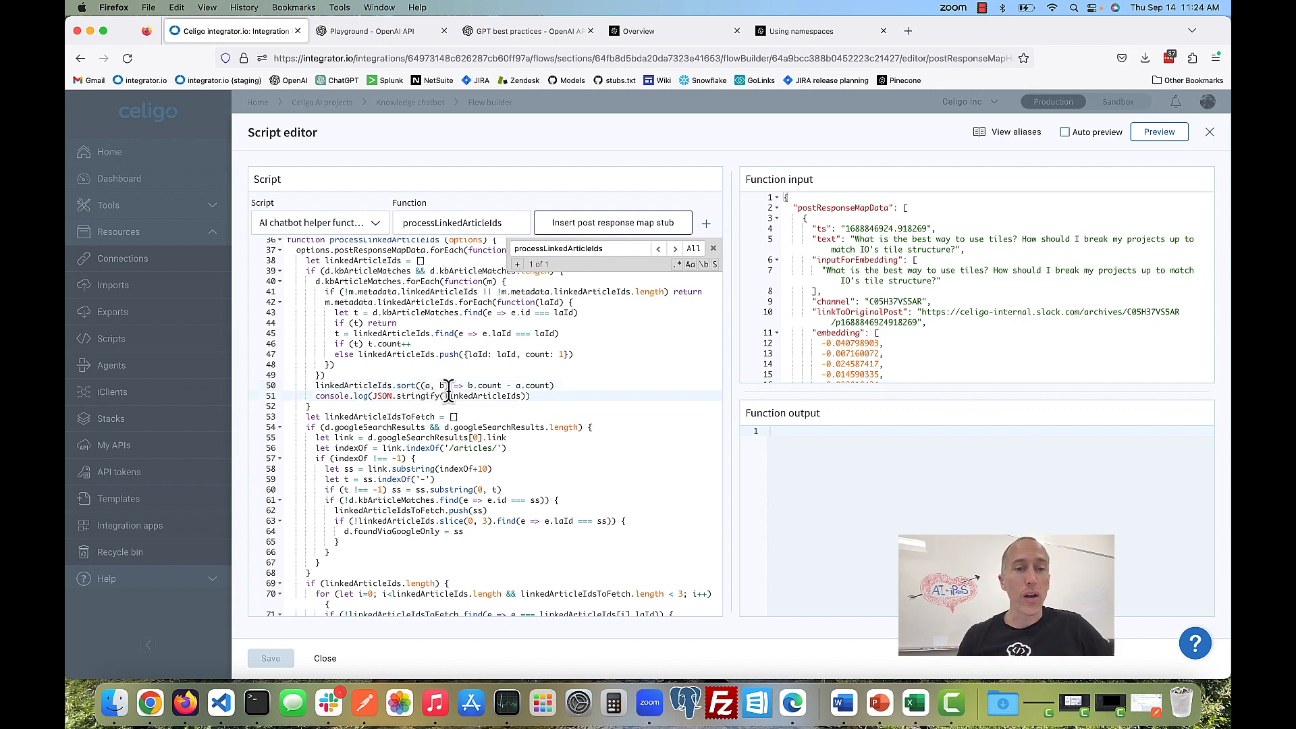
{"action": "scroll", "coordinate": [458, 396], "scroll_direction": "down", "scroll_amount": 2}
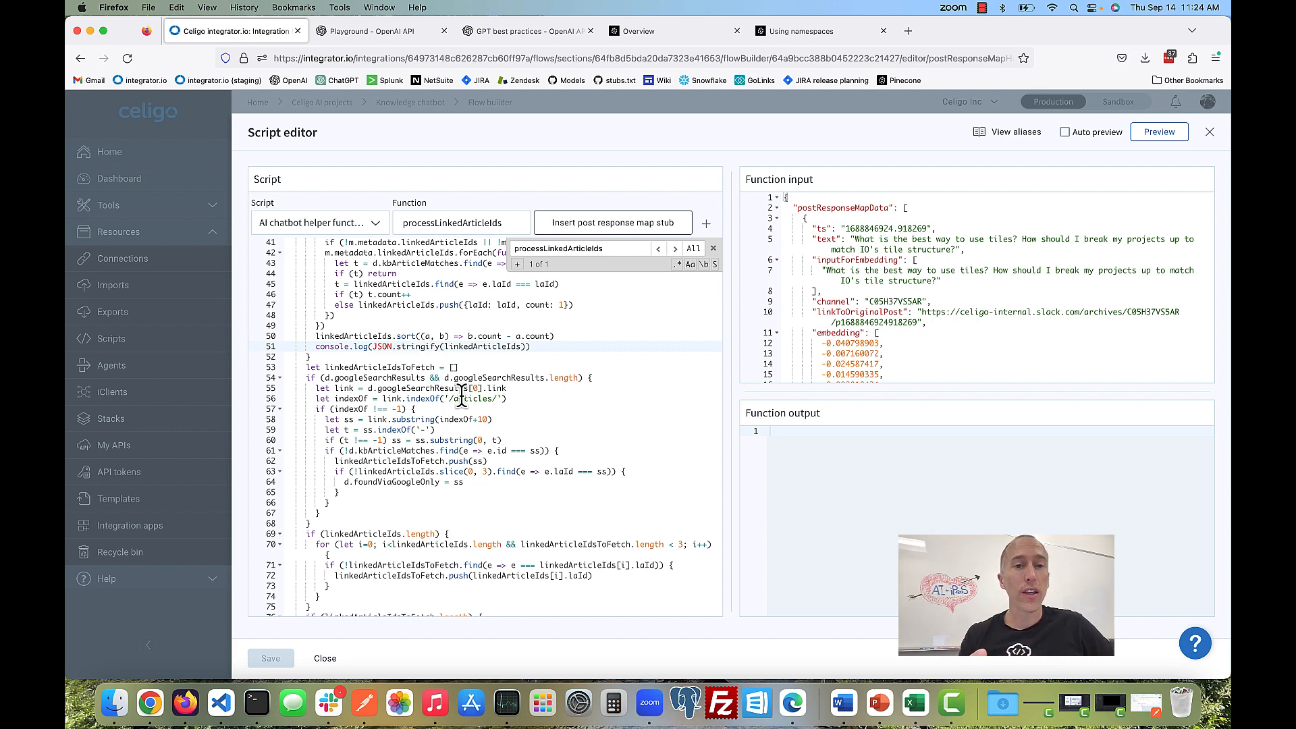
{"action": "scroll", "coordinate": [515, 413], "scroll_direction": "down", "scroll_amount": 1}
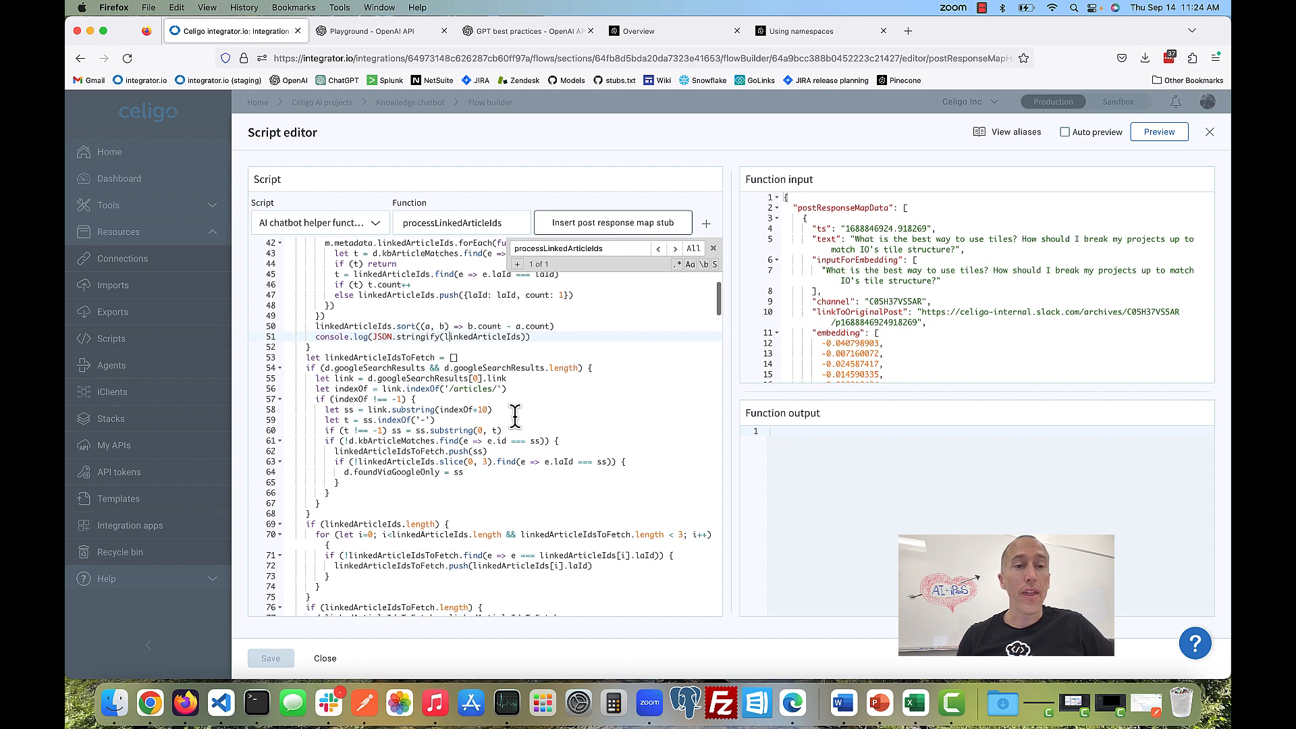
{"action": "left_click", "coordinate": [1209, 132]}
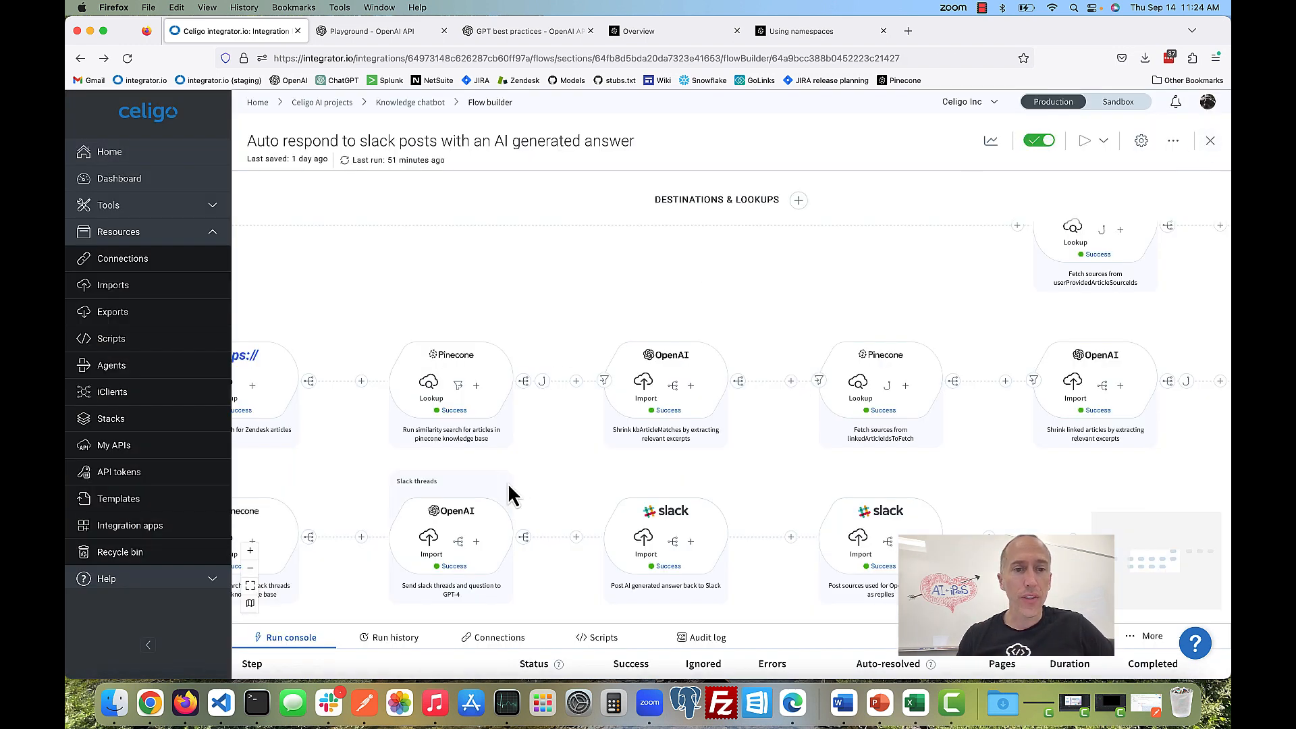
Step: Review topK in the HTTP request body of the lookup Run similarity search for articles in pinecone knowledge base, and check its output filter
{"action": "left_click", "coordinate": [429, 384]}
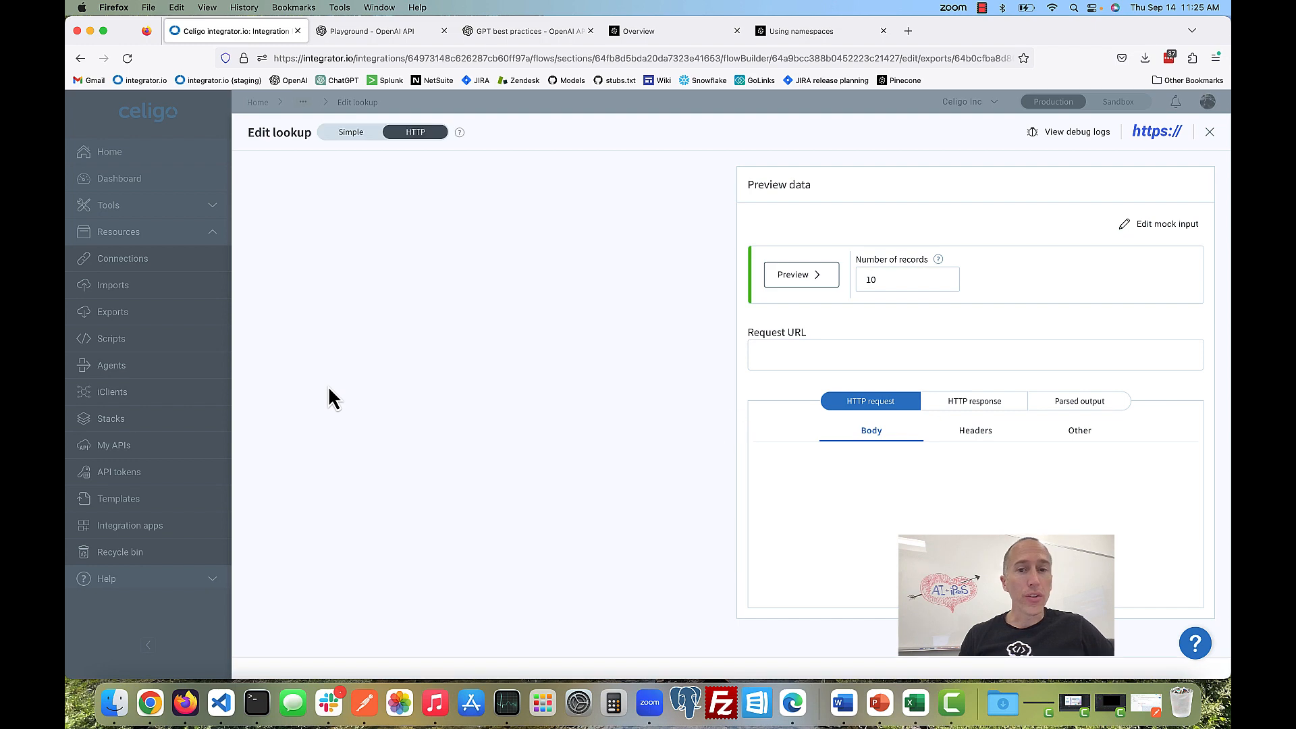
{"action": "scroll", "coordinate": [333, 396], "scroll_direction": "down", "scroll_amount": 6}
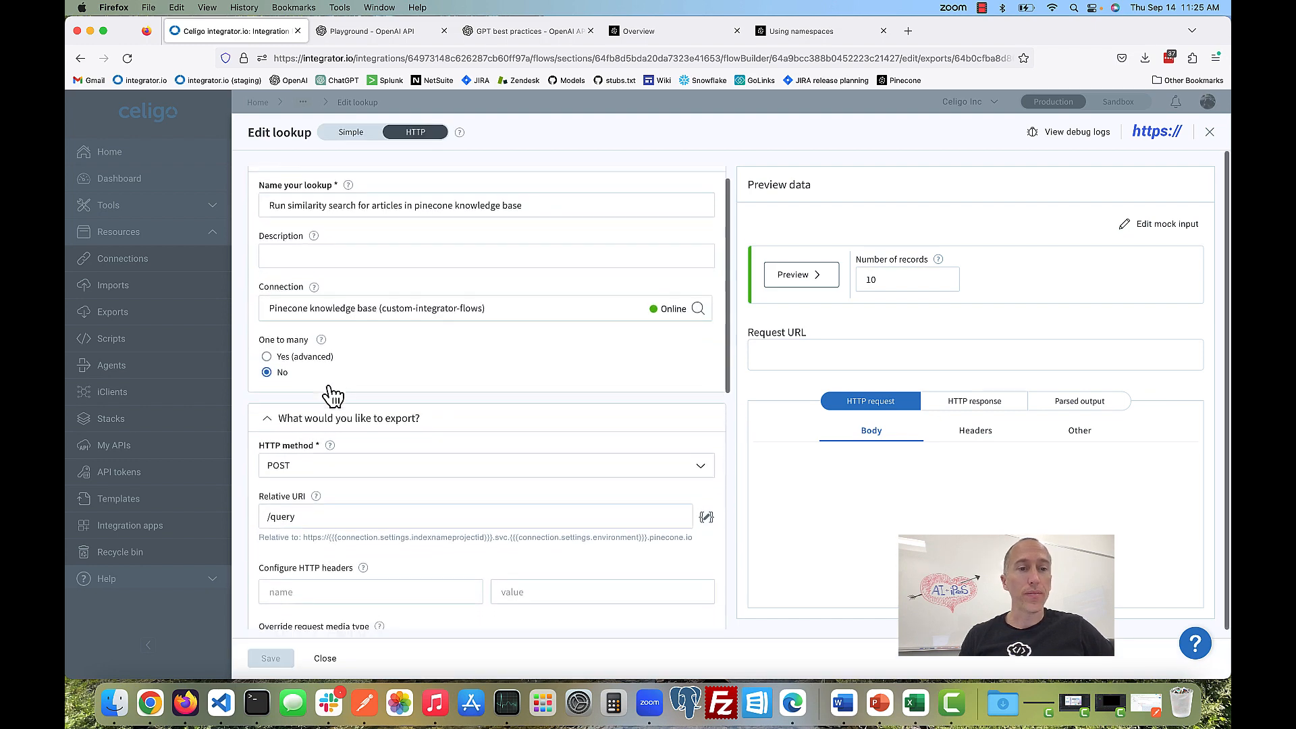
{"action": "double_click", "coordinate": [314, 409]}
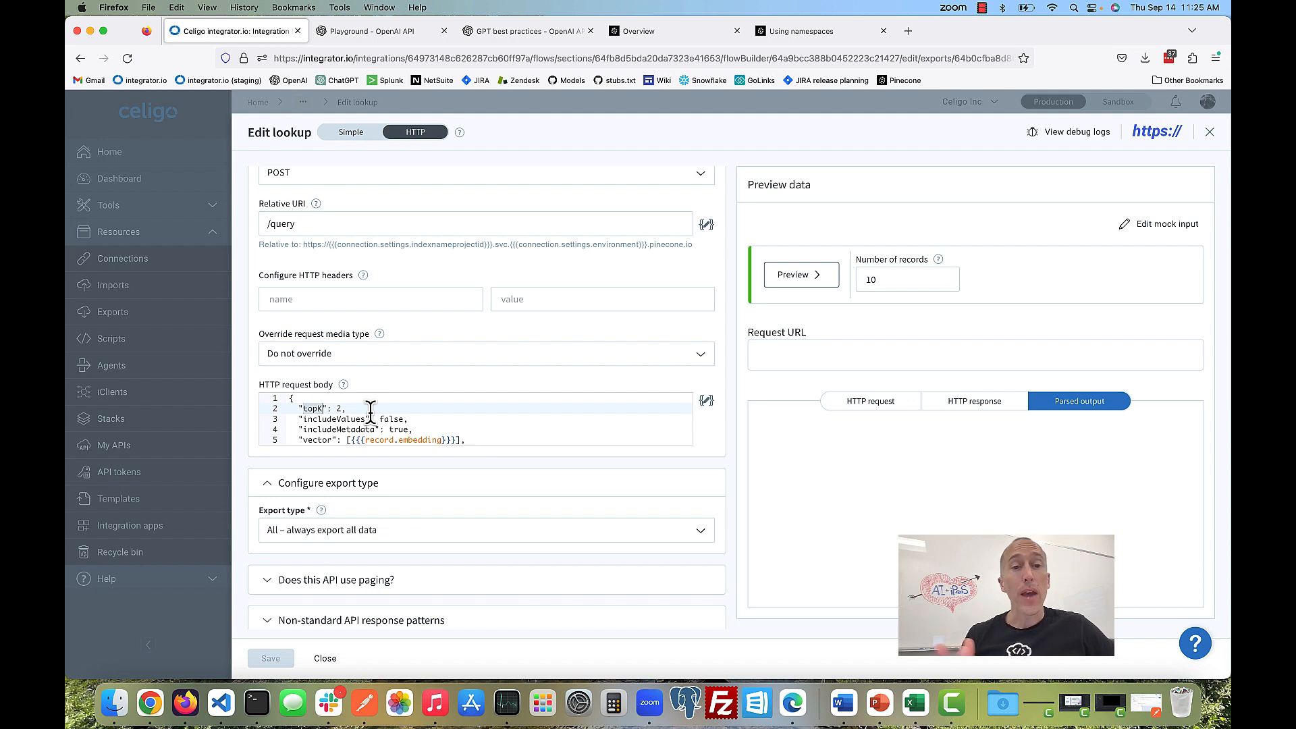
{"action": "double_click", "coordinate": [313, 415]}
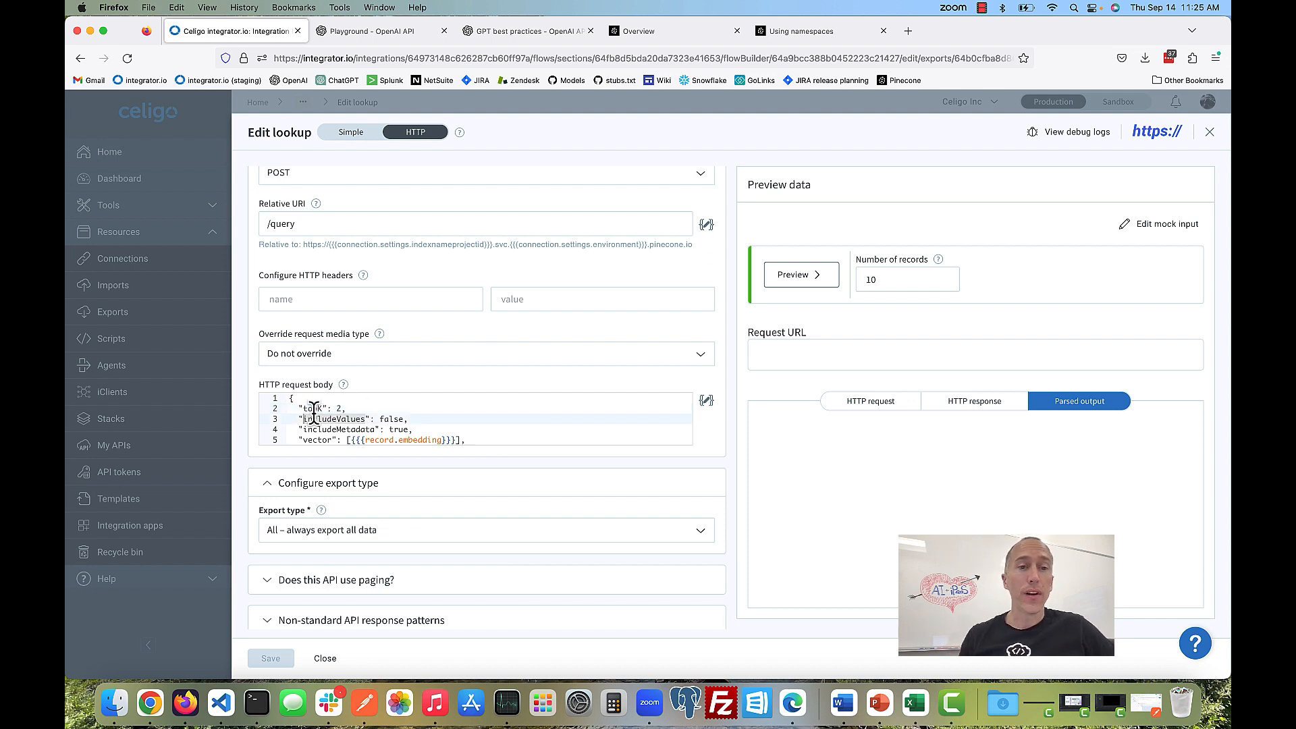
{"action": "double_click", "coordinate": [314, 409]}
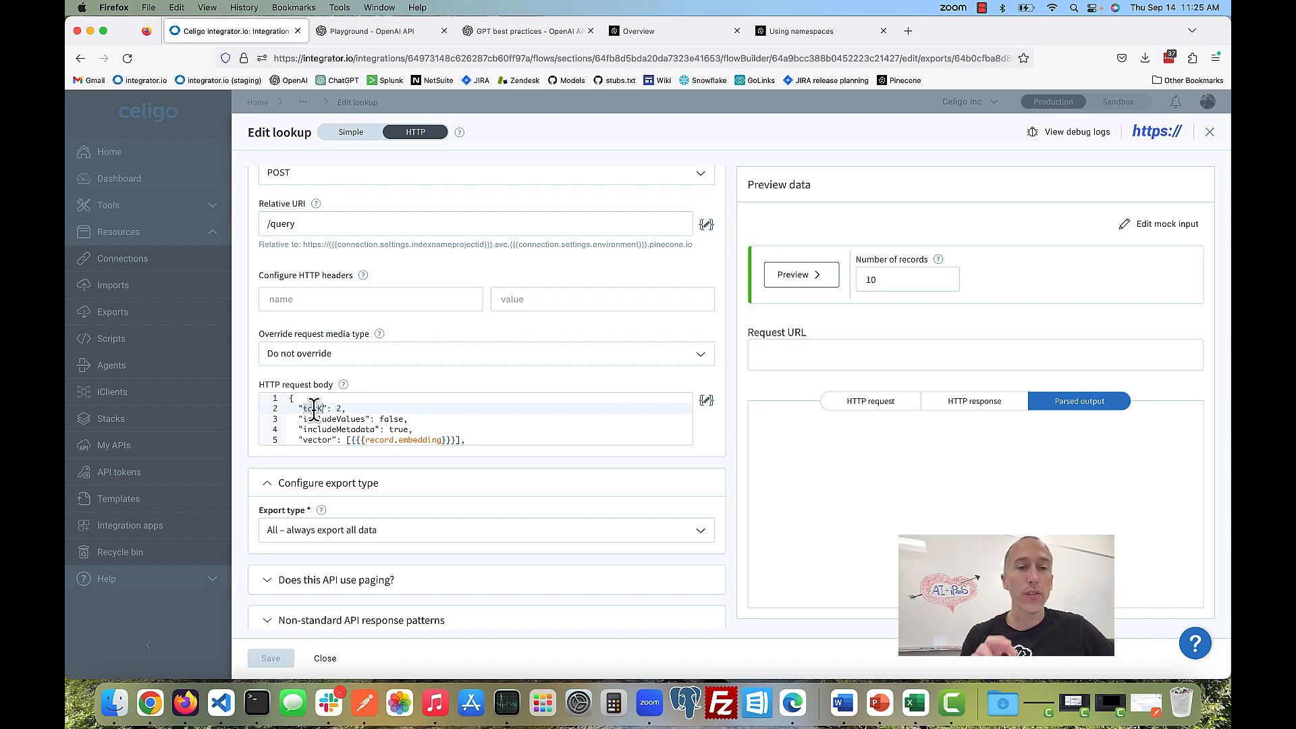
{"action": "left_click", "coordinate": [1209, 133]}
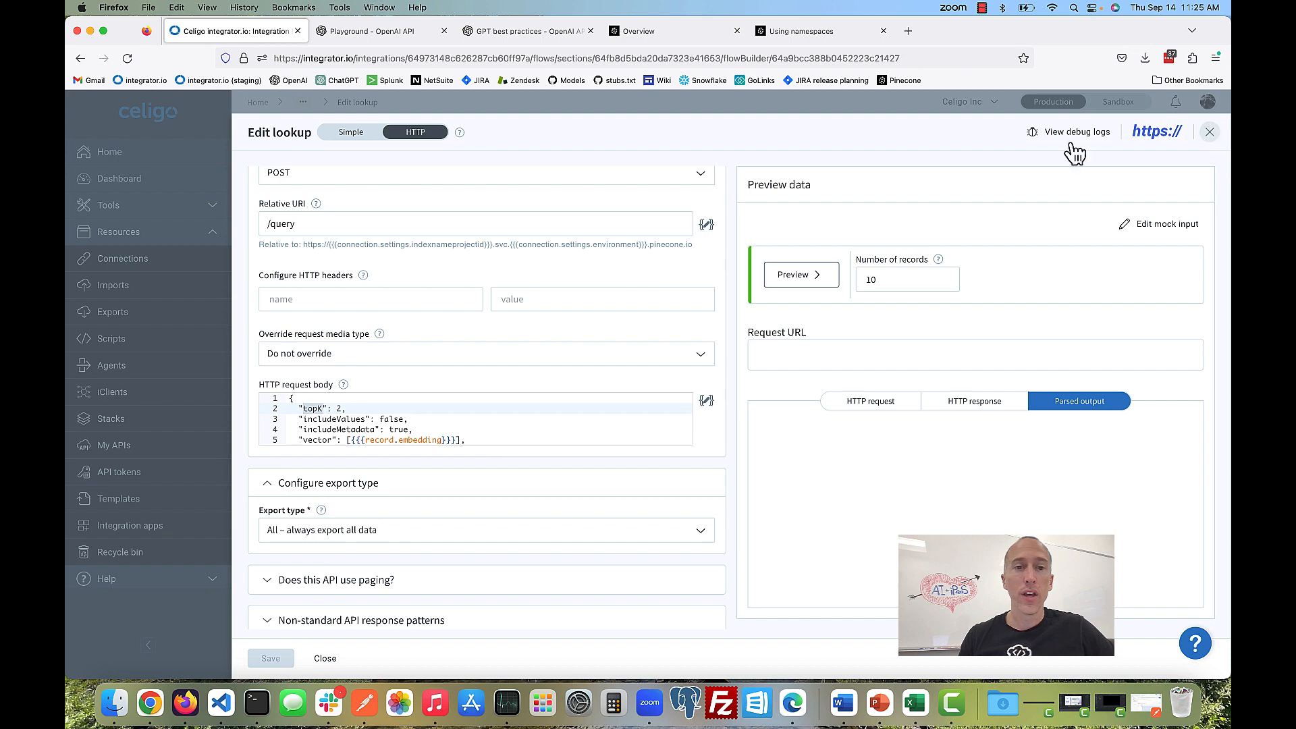
{"action": "left_click", "coordinate": [458, 387]}
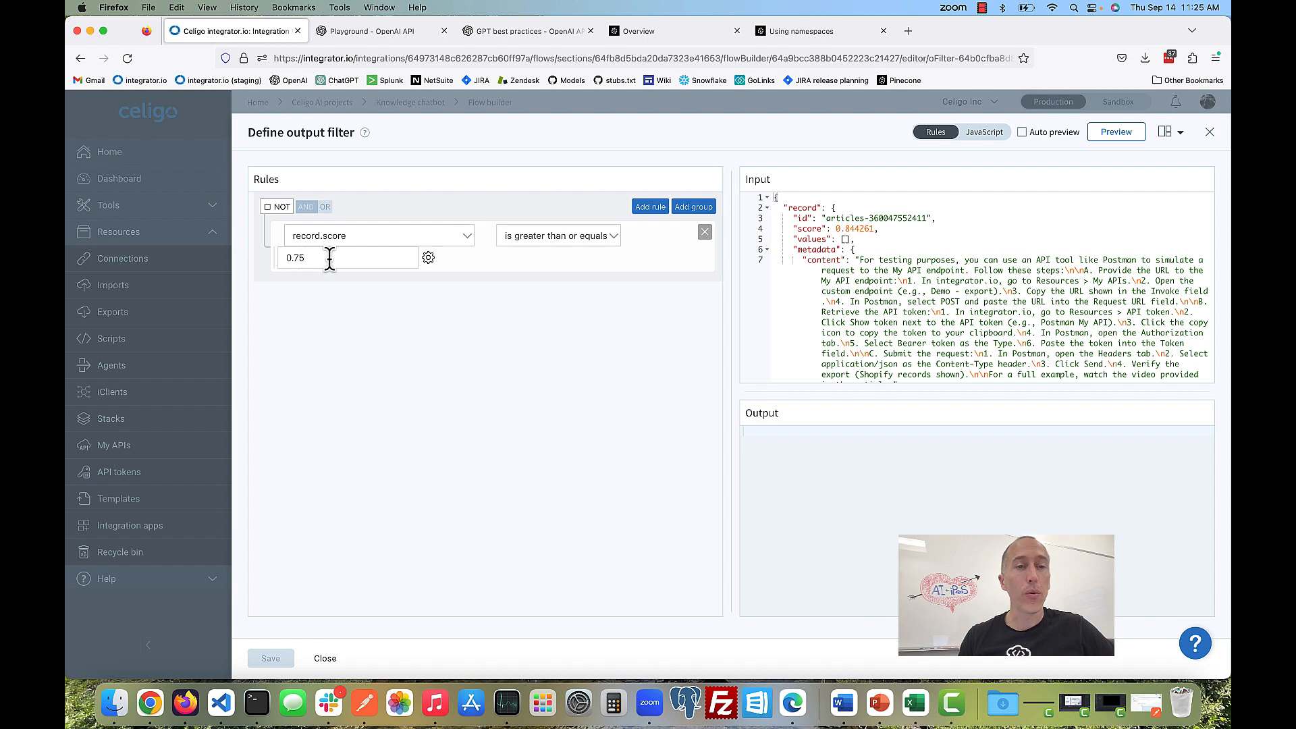
{"action": "left_click", "coordinate": [1209, 135]}
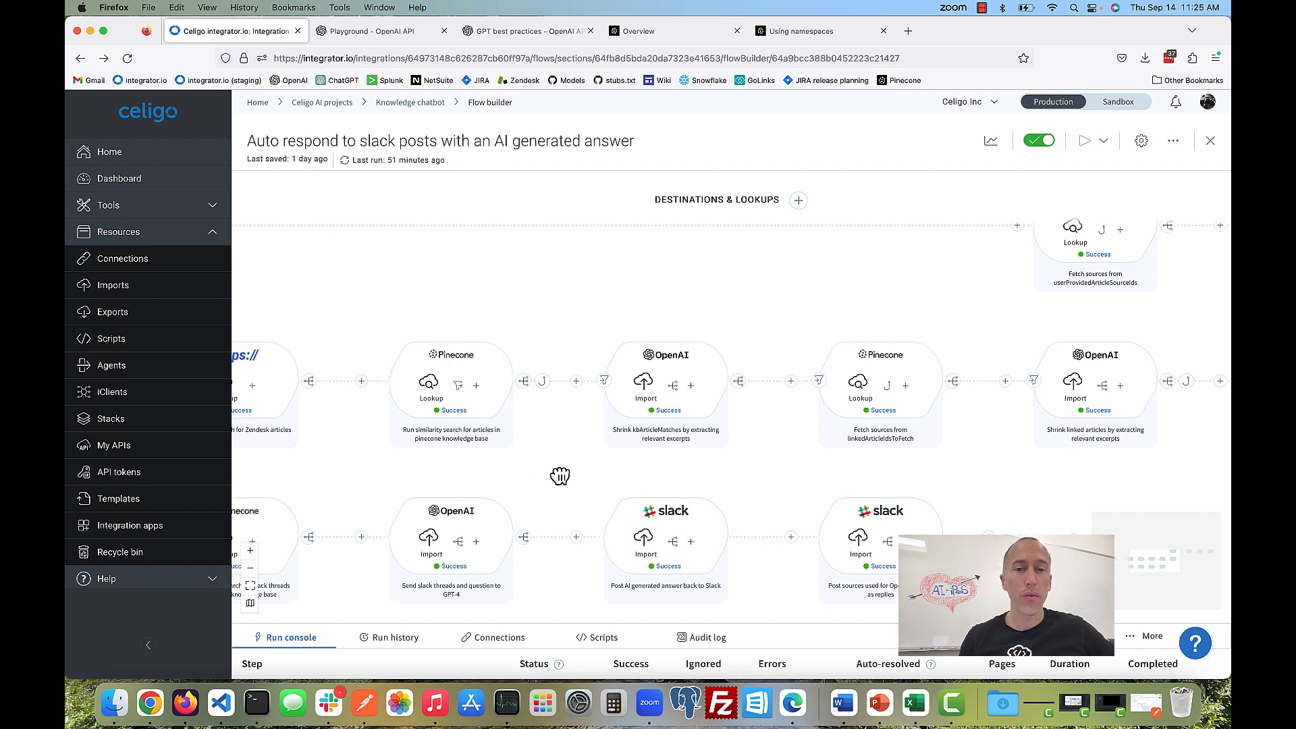
Step: Open the input filter of the OpenAI import Shrink kbArticleMatches by extracting relevant excerpts, review its rule, and close it
{"action": "left_click_drag", "start_coordinate": [561, 478], "coordinate": [516, 478]}
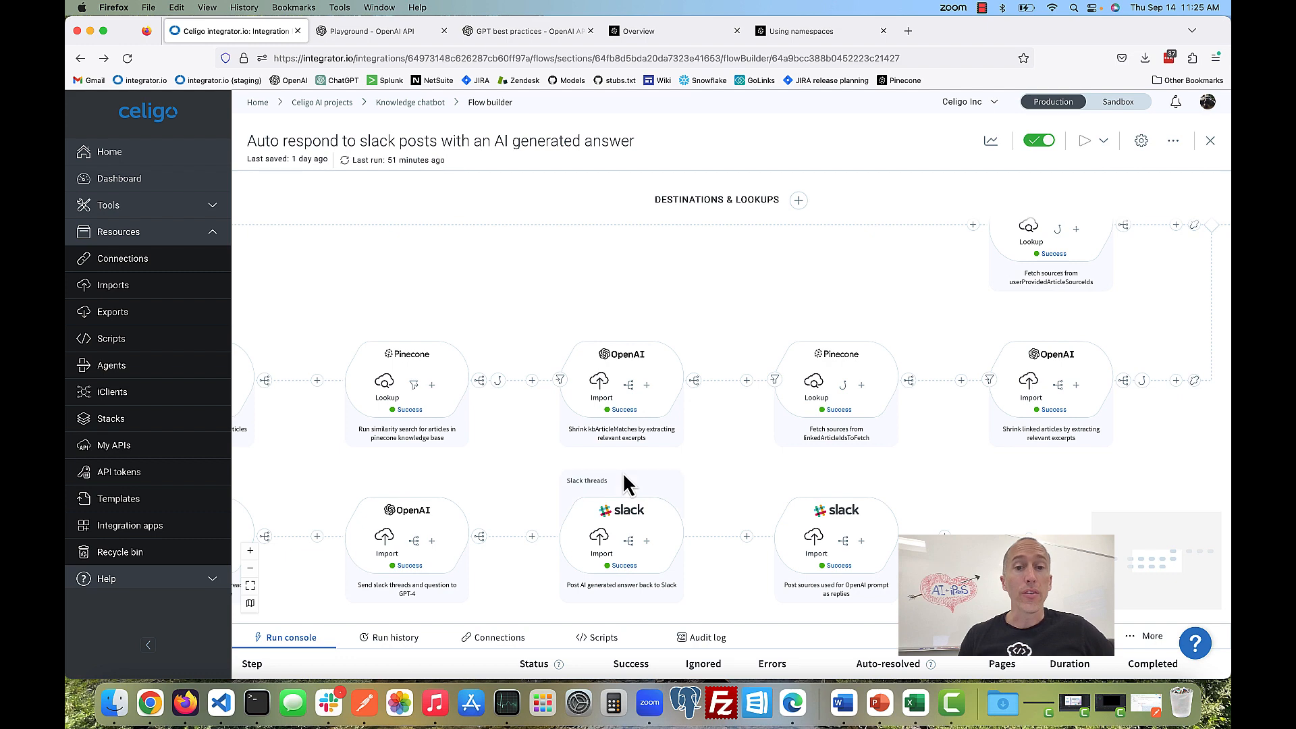
{"action": "left_click_drag", "start_coordinate": [622, 463], "coordinate": [550, 463]}
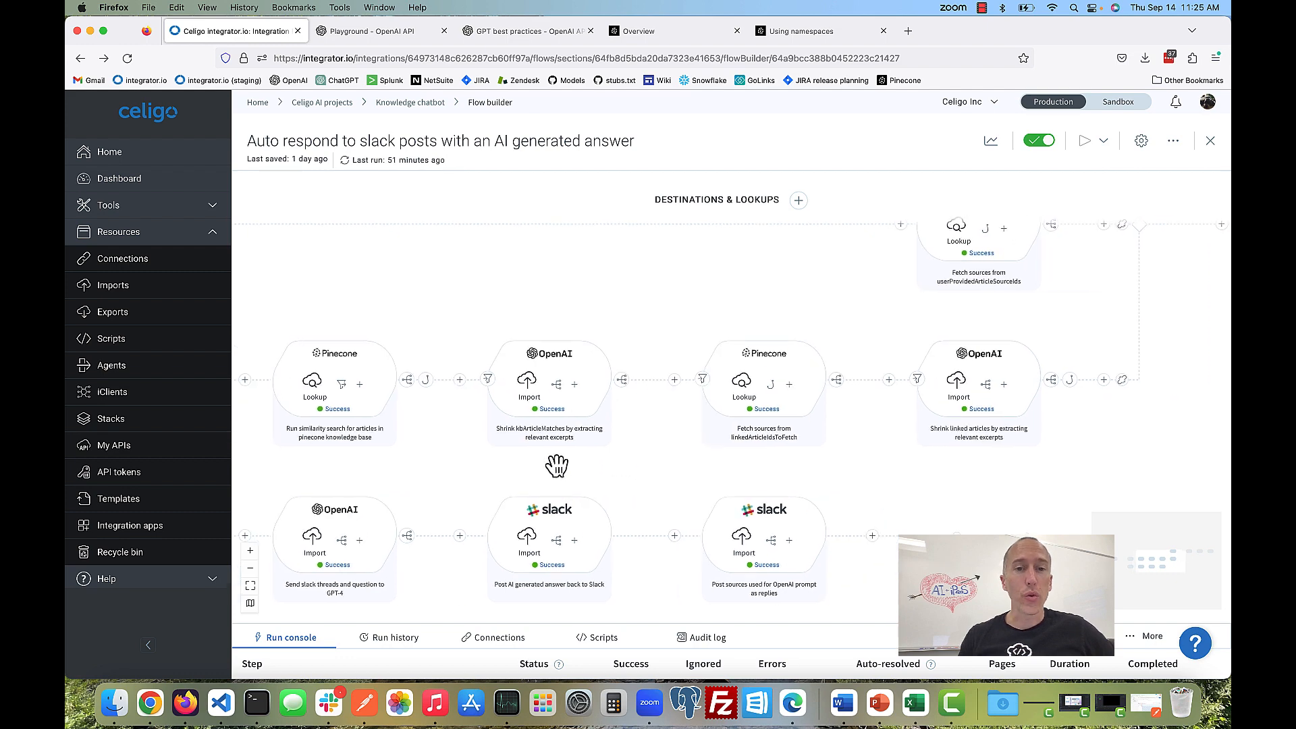
{"action": "left_click", "coordinate": [489, 380]}
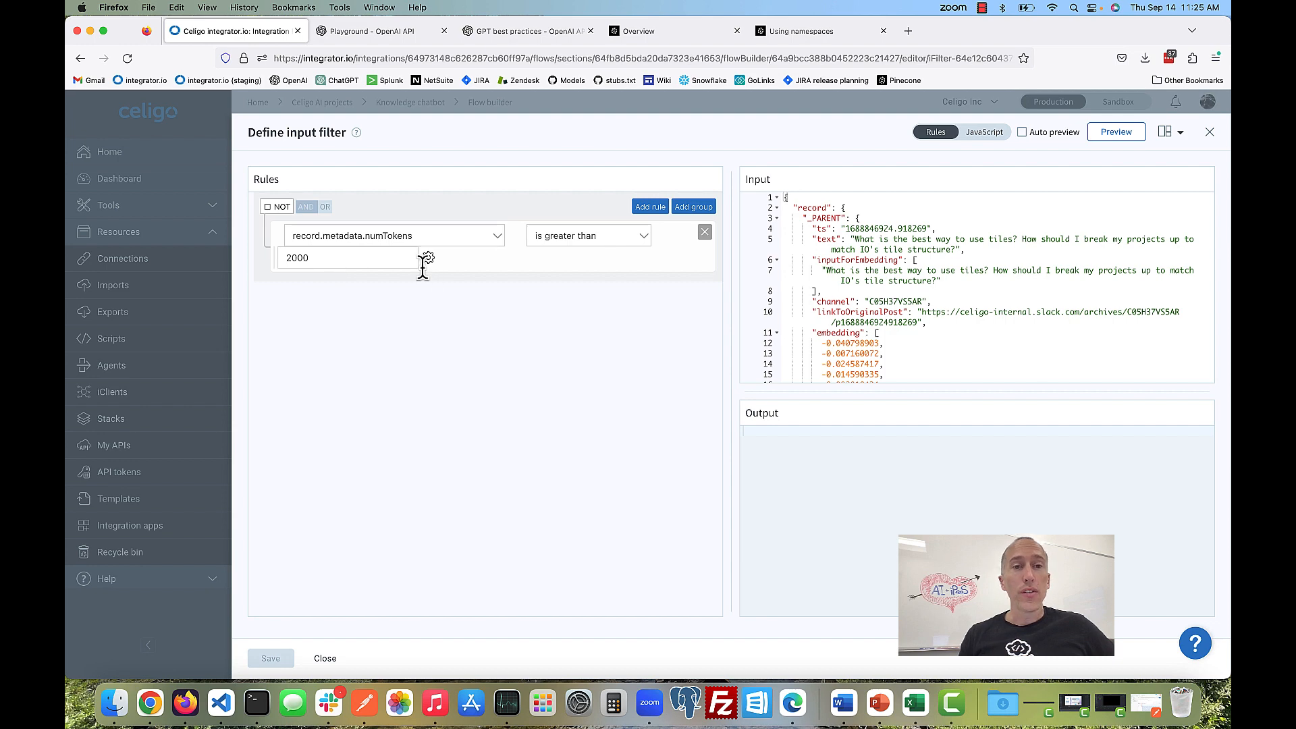
{"action": "left_click", "coordinate": [1211, 135]}
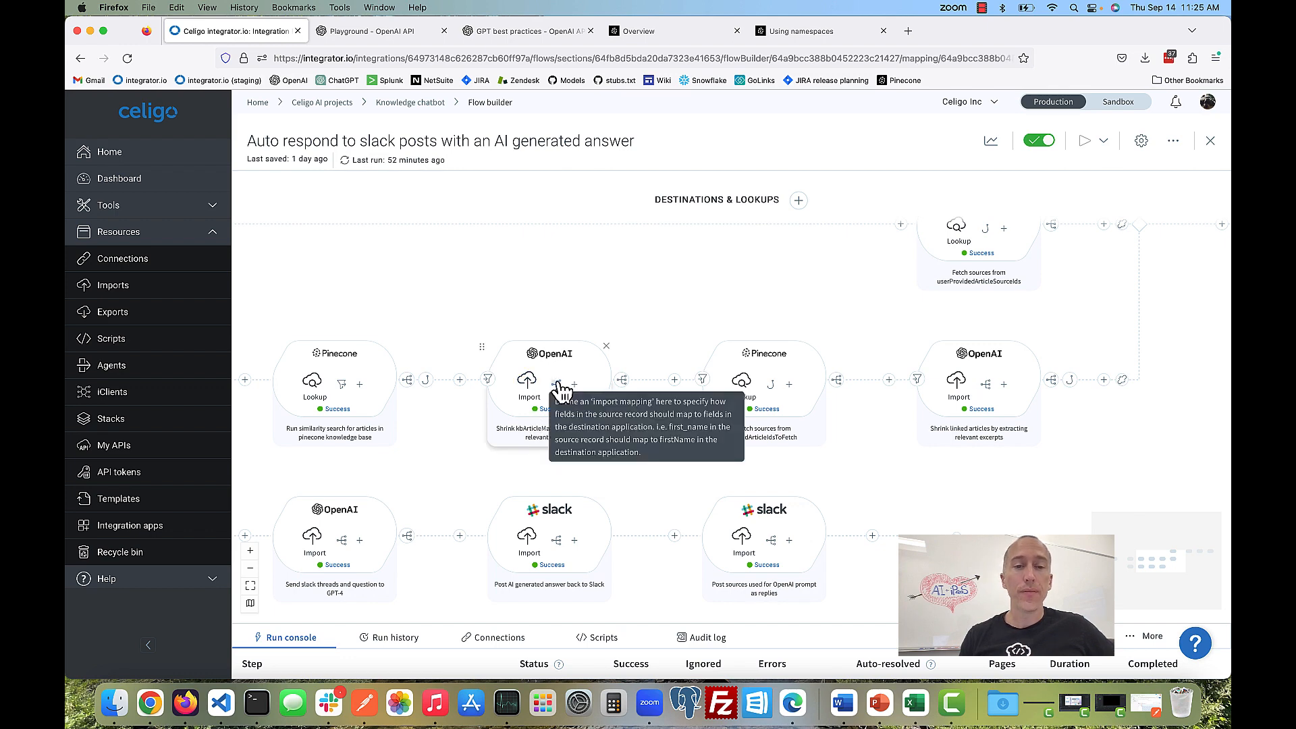
Step: Open the mapping of Shrink kbArticleMatches by extracting relevant excerpts and inspect the model and system message content values
{"action": "left_click", "coordinate": [558, 386]}
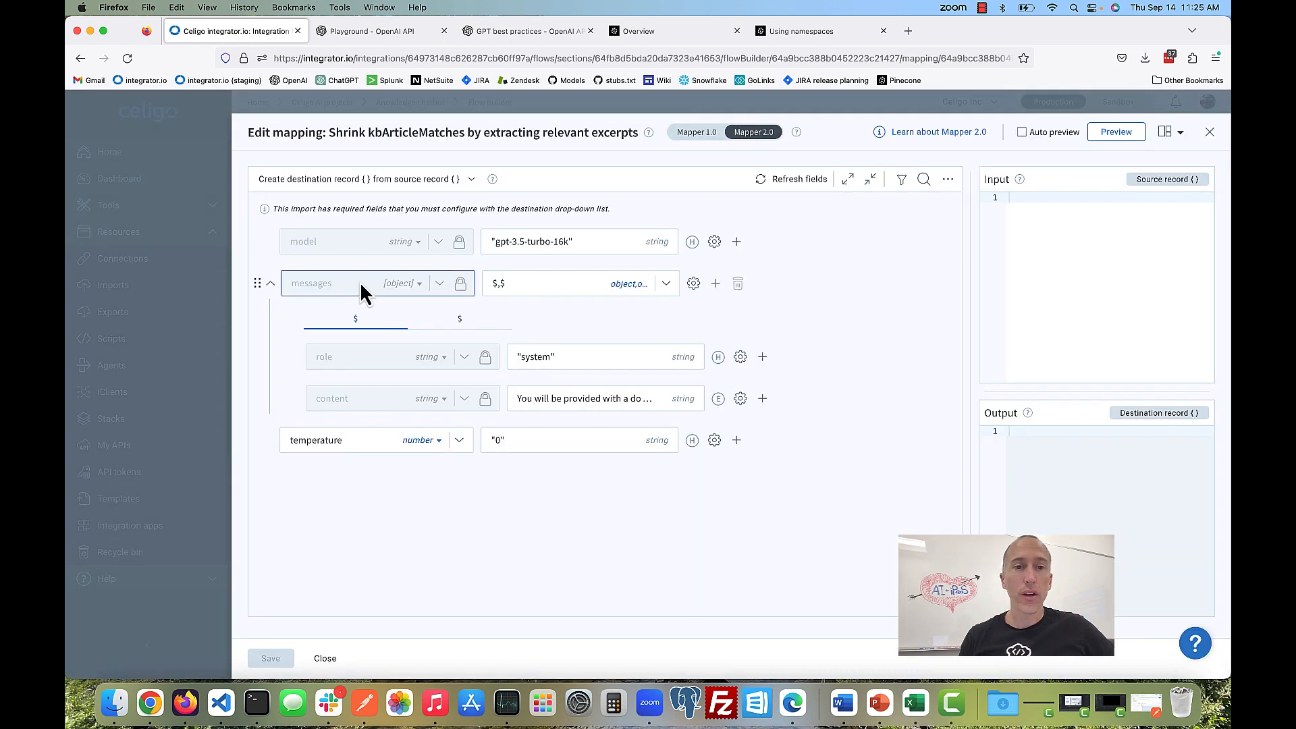
{"action": "left_click", "coordinate": [489, 242]}
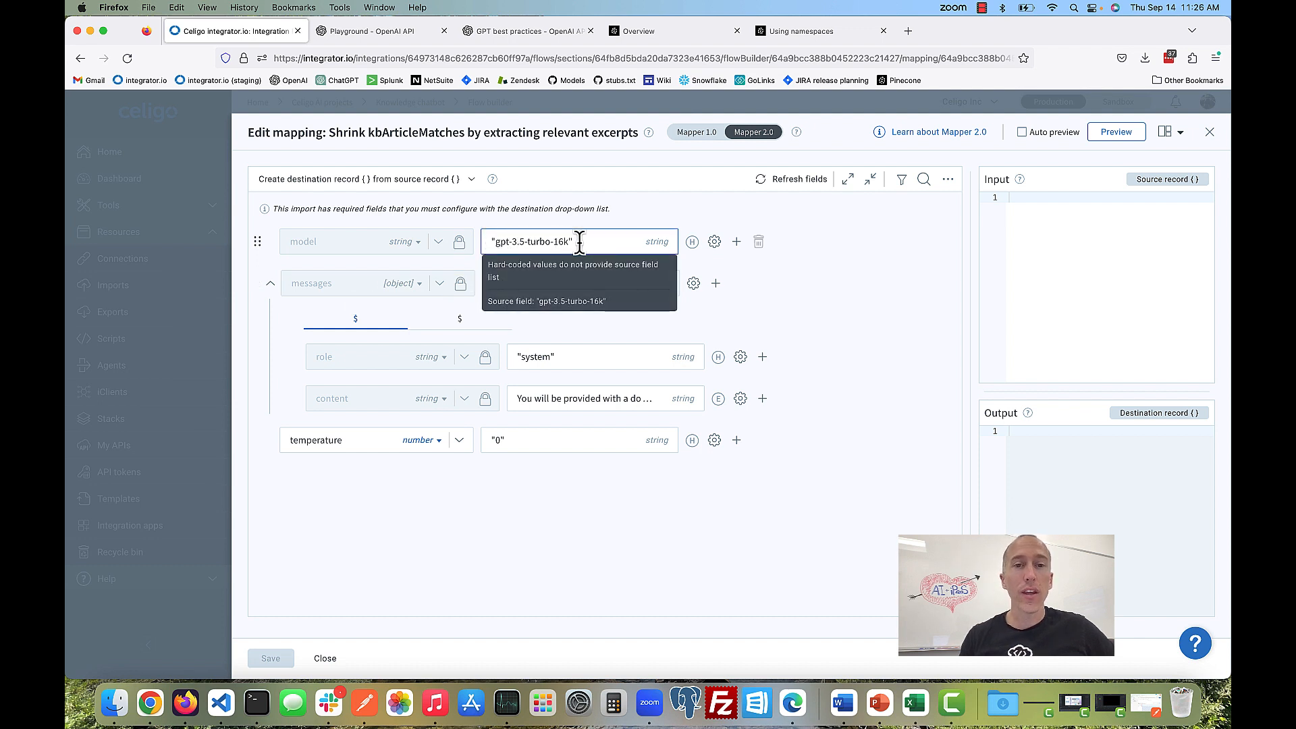
{"action": "left_click", "coordinate": [581, 204]}
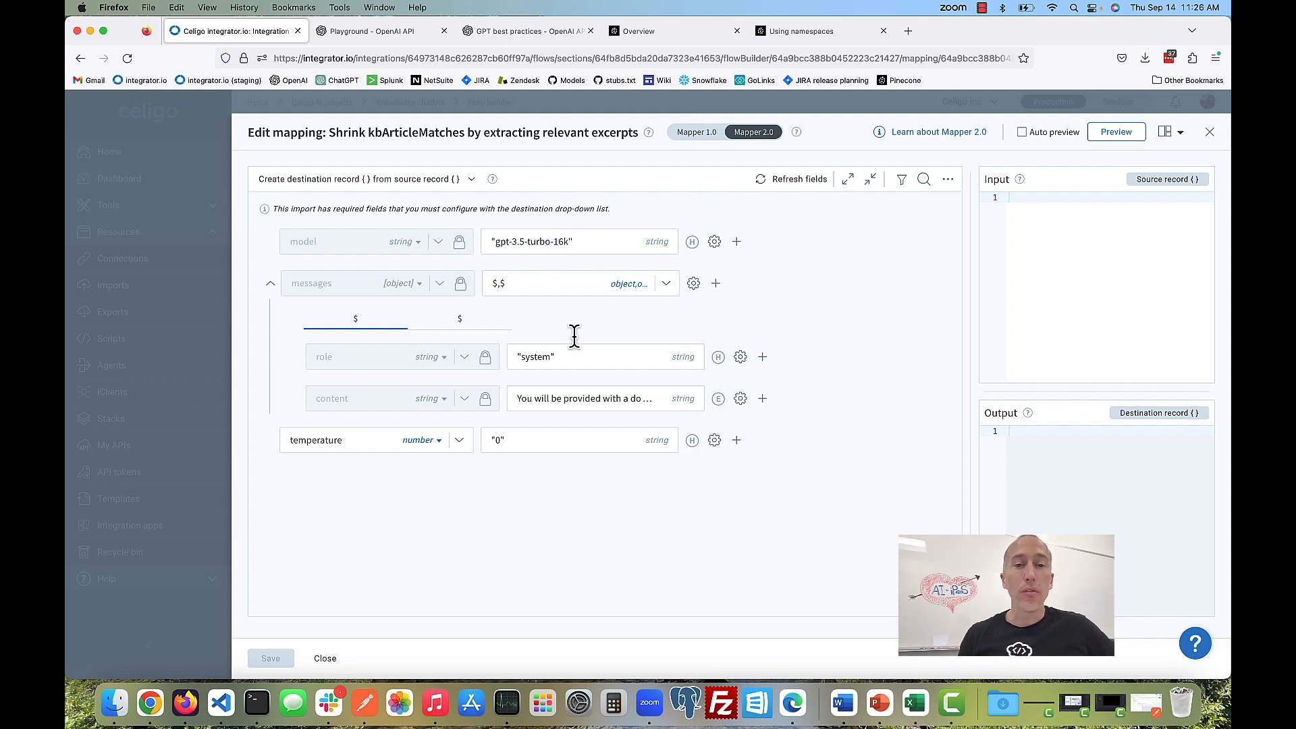
{"action": "left_click", "coordinate": [593, 398]}
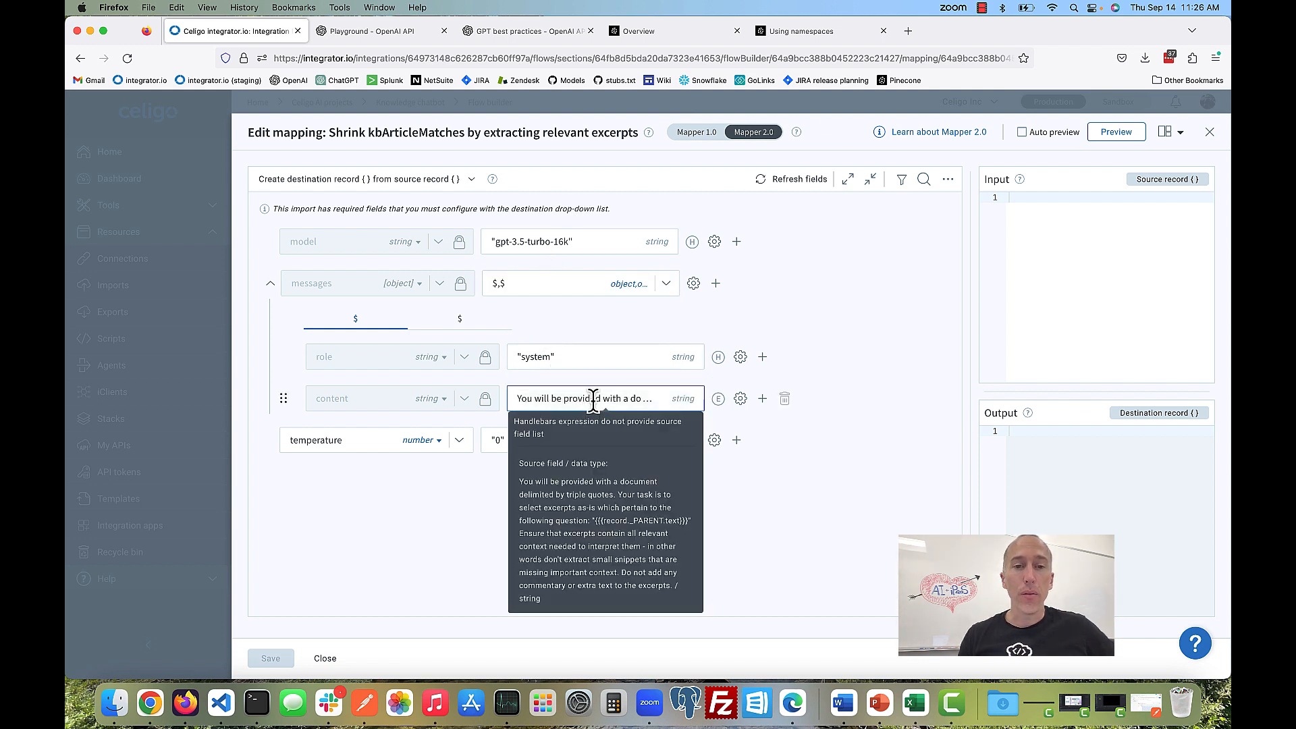
Step: Open the system content field's Handlebars expression in the editor, review the excerpt prompt and its {{{record._PARENT.text}}} reference, and close the field settings
{"action": "left_click", "coordinate": [740, 398]}
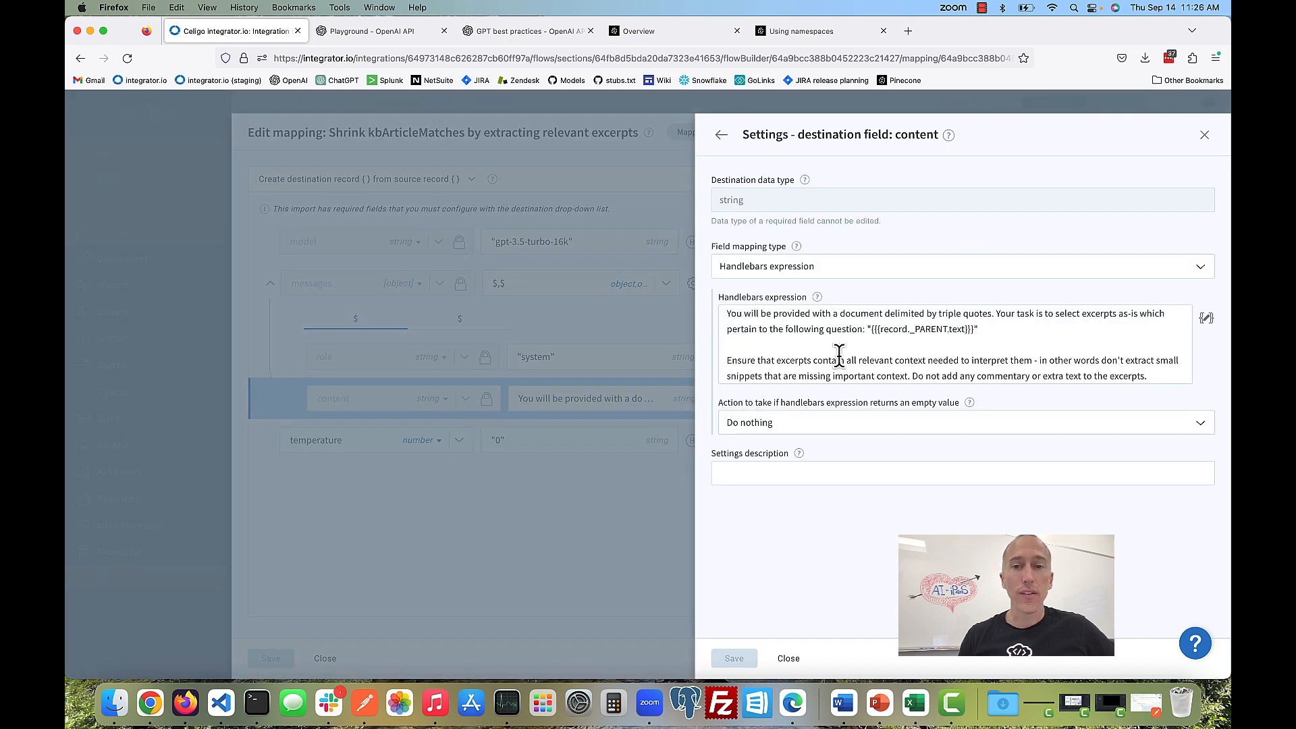
{"action": "left_click", "coordinate": [1208, 318]}
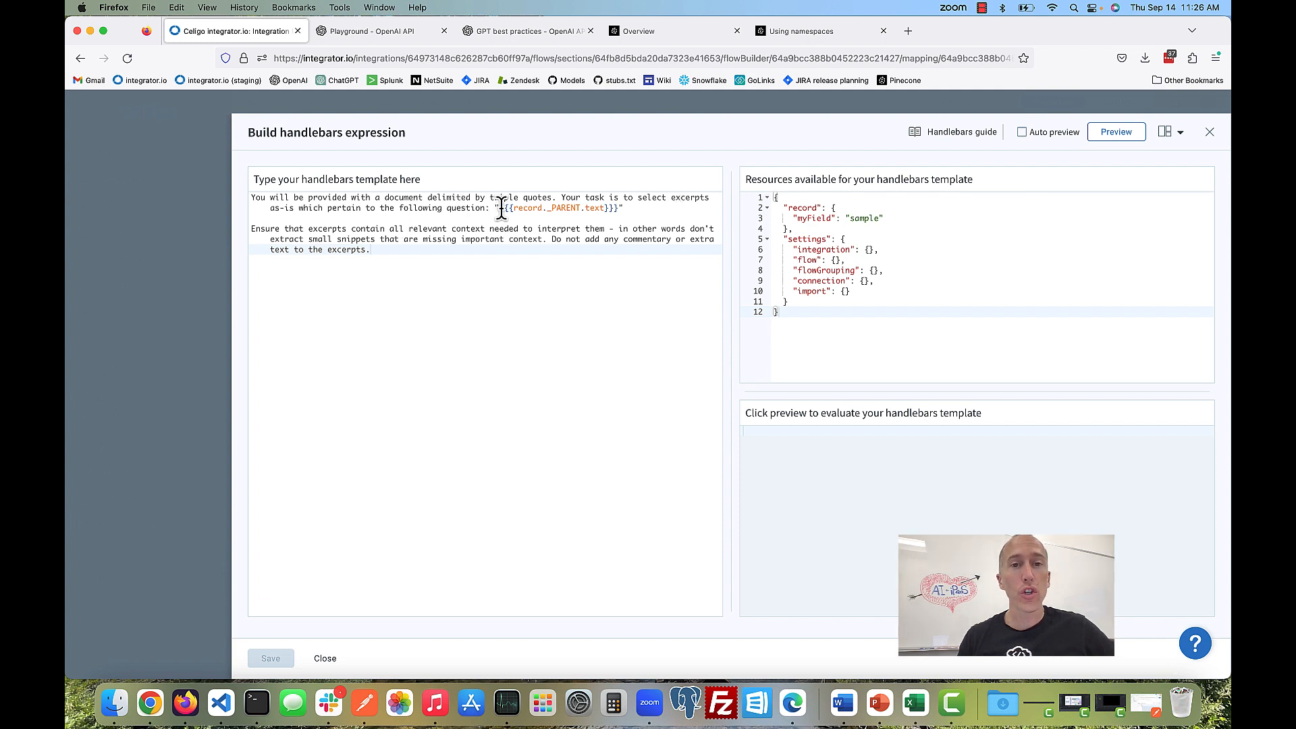
{"action": "left_click_drag", "start_coordinate": [500, 207], "coordinate": [620, 209]}
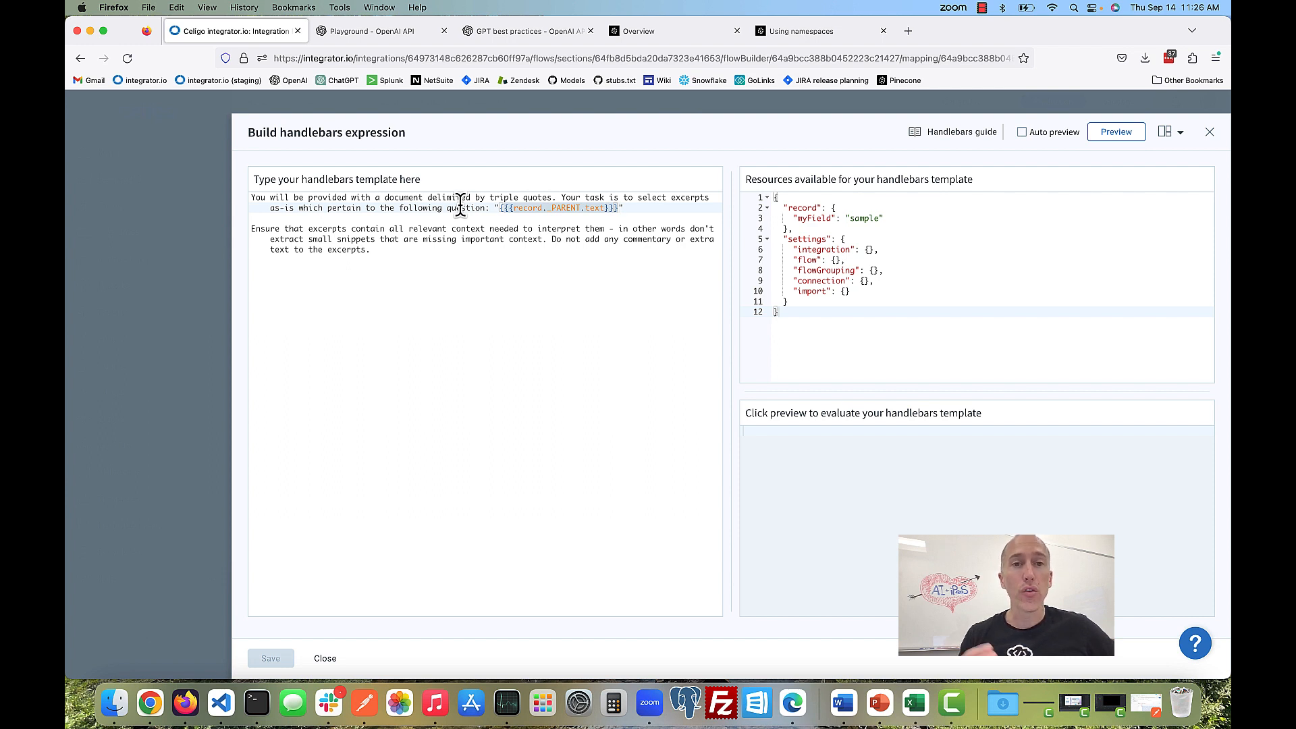
{"action": "double_click", "coordinate": [351, 229]}
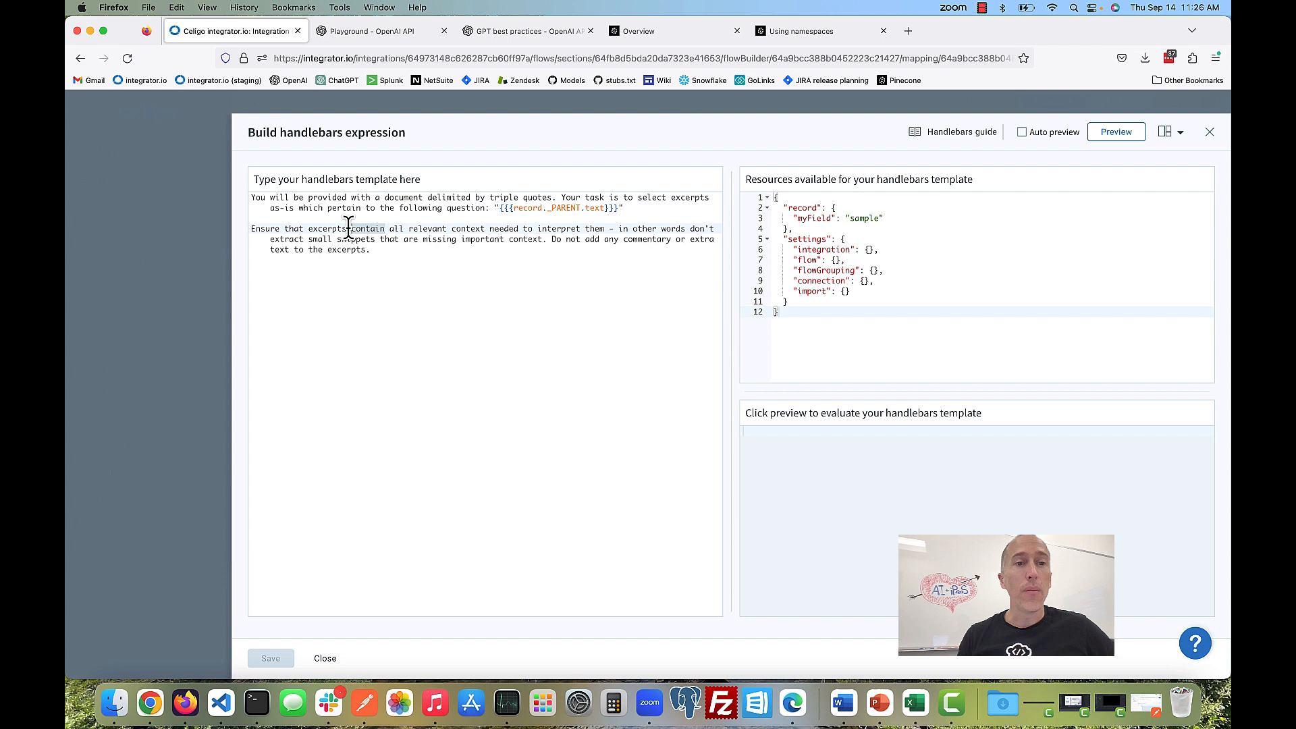
{"action": "double_click", "coordinate": [291, 229]}
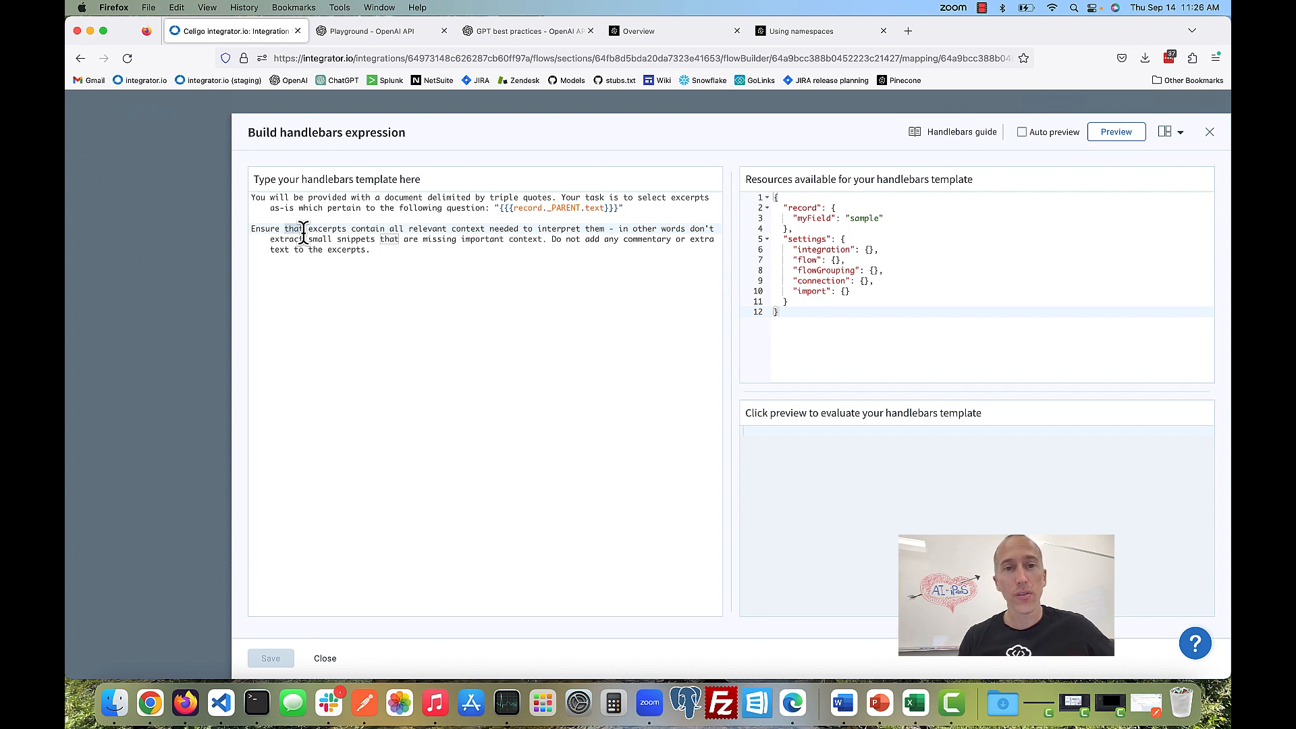
{"action": "left_click", "coordinate": [337, 229]}
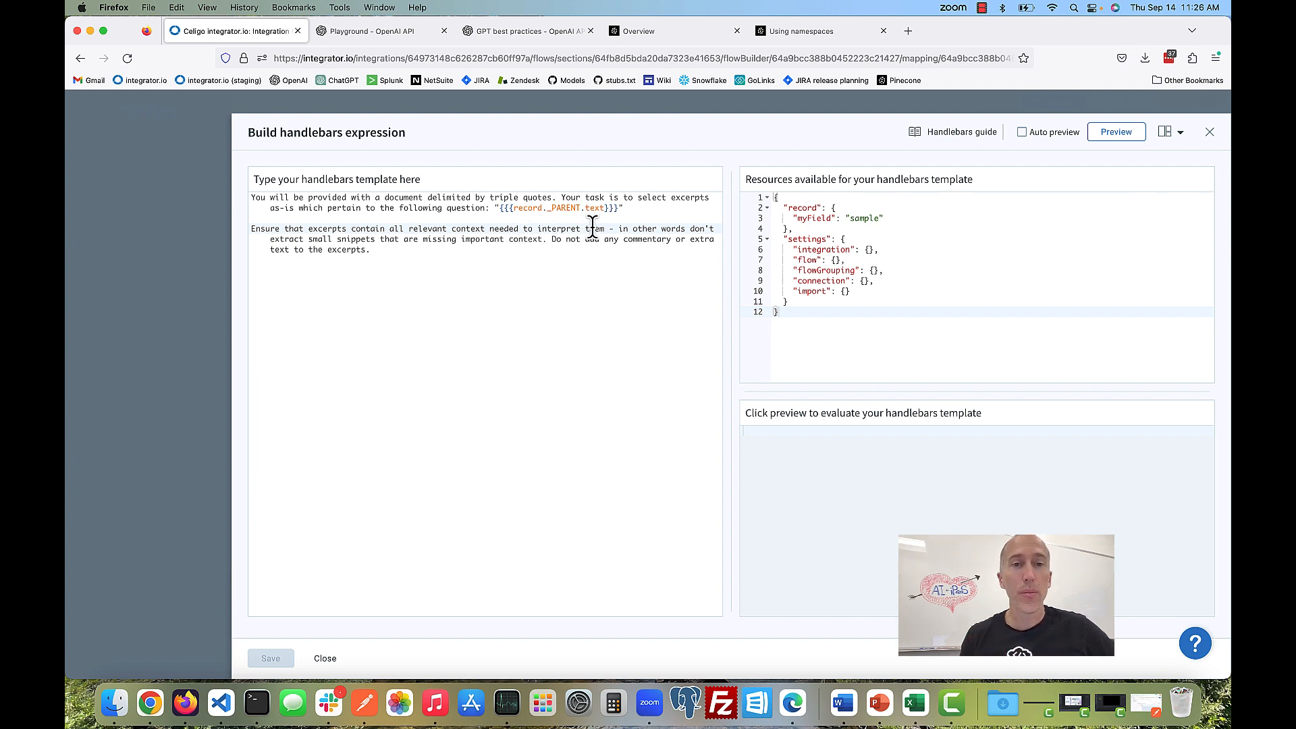
{"action": "left_click", "coordinate": [551, 239]}
{"action": "key", "text": "super+shift+Down"}
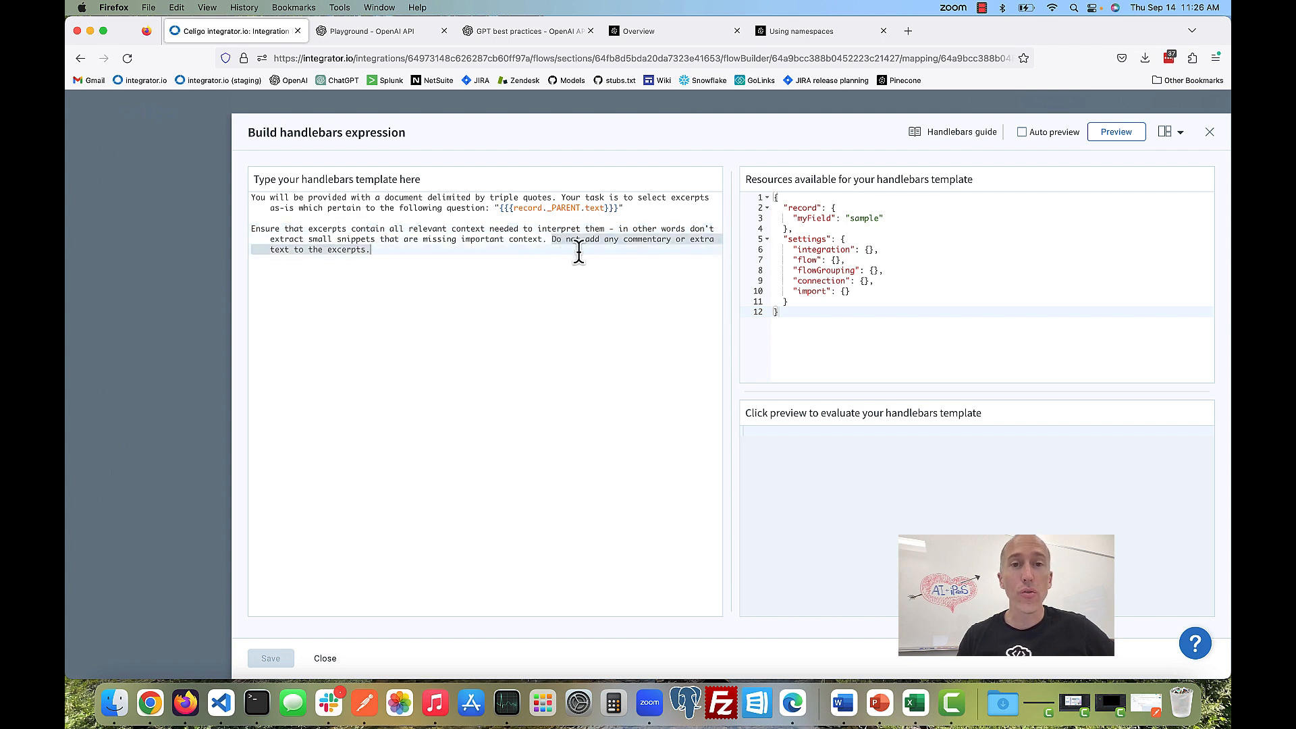
{"action": "left_click", "coordinate": [456, 249]}
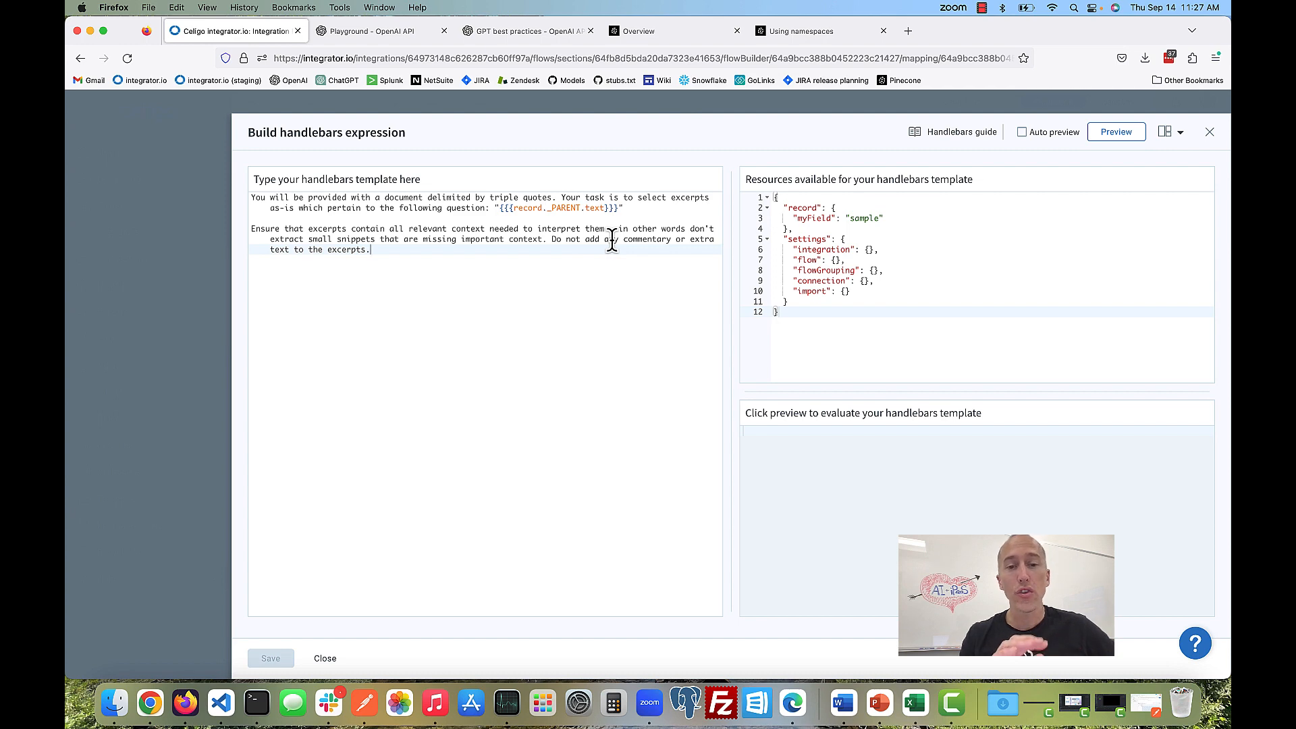
{"action": "left_click", "coordinate": [1209, 133]}
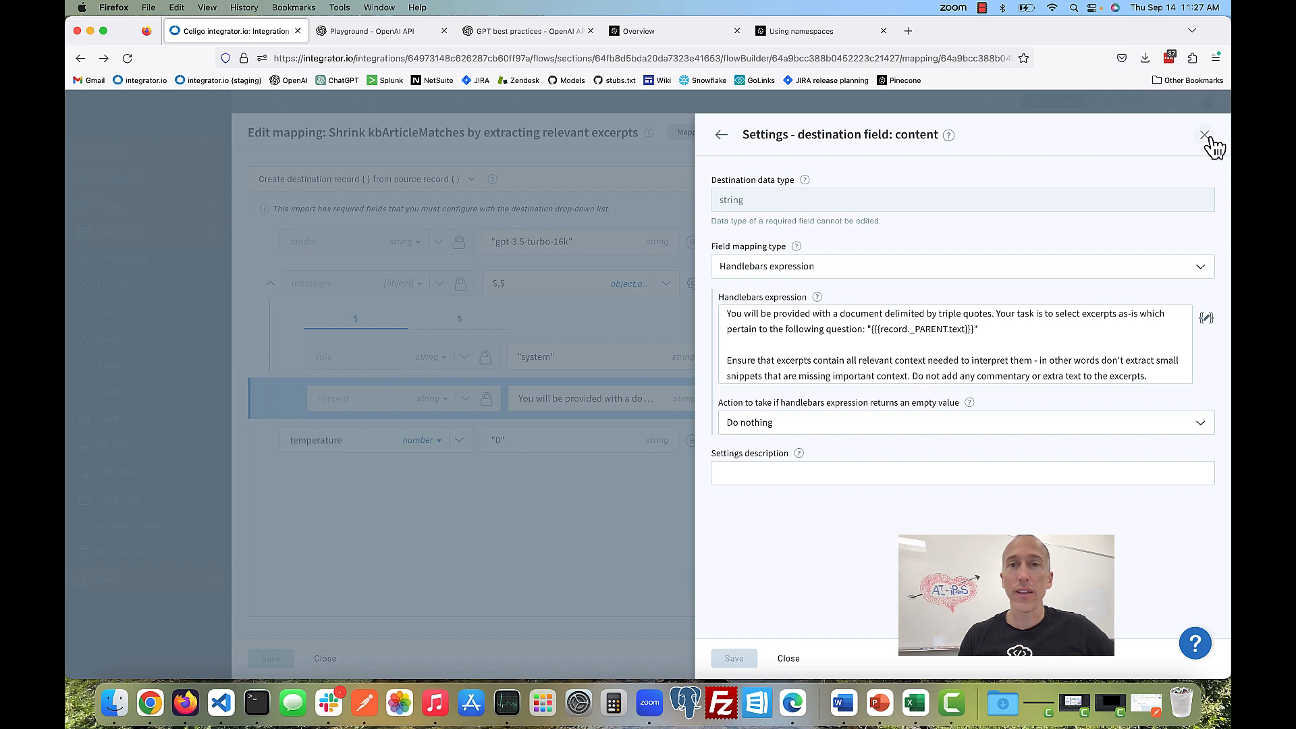
{"action": "left_click", "coordinate": [1206, 136]}
Step: Switch to the OpenAI Playground and load the preset Get relevant excerpts only, and return to Celigo to close the mapping
{"action": "left_click", "coordinate": [378, 31]}
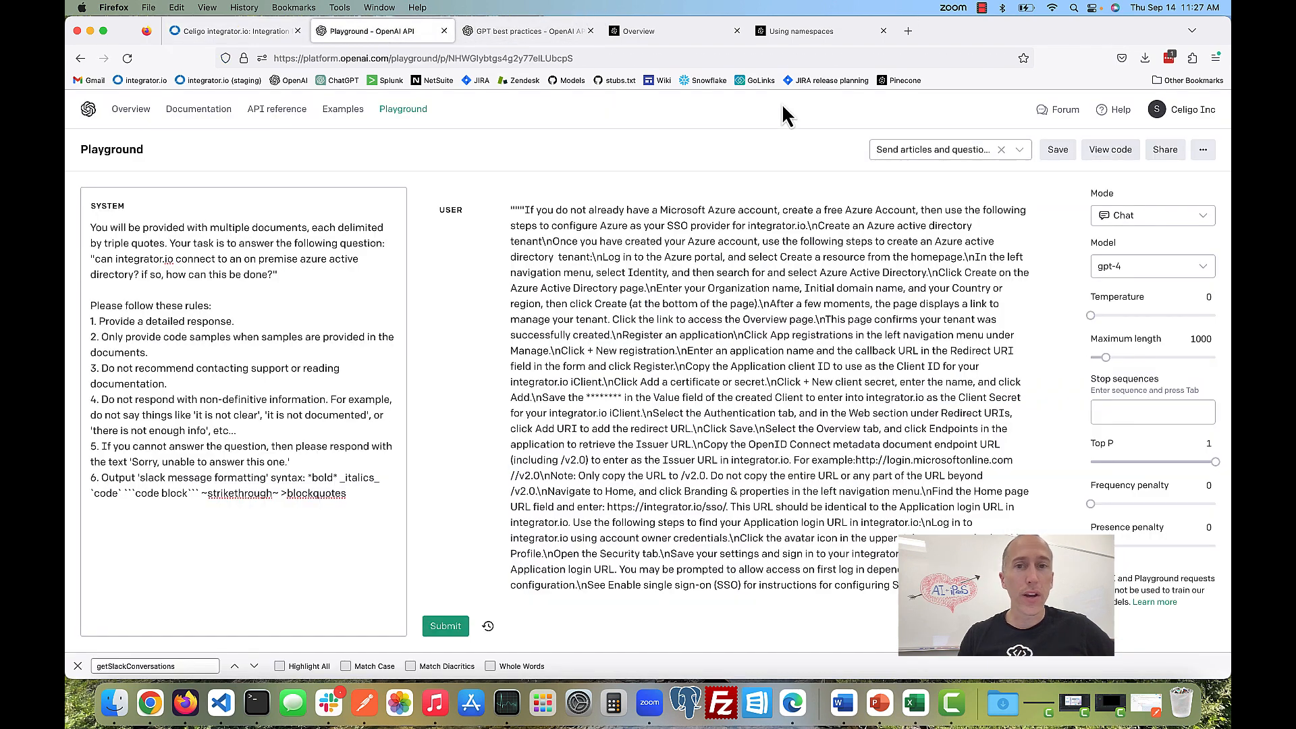
{"action": "left_click", "coordinate": [912, 165]}
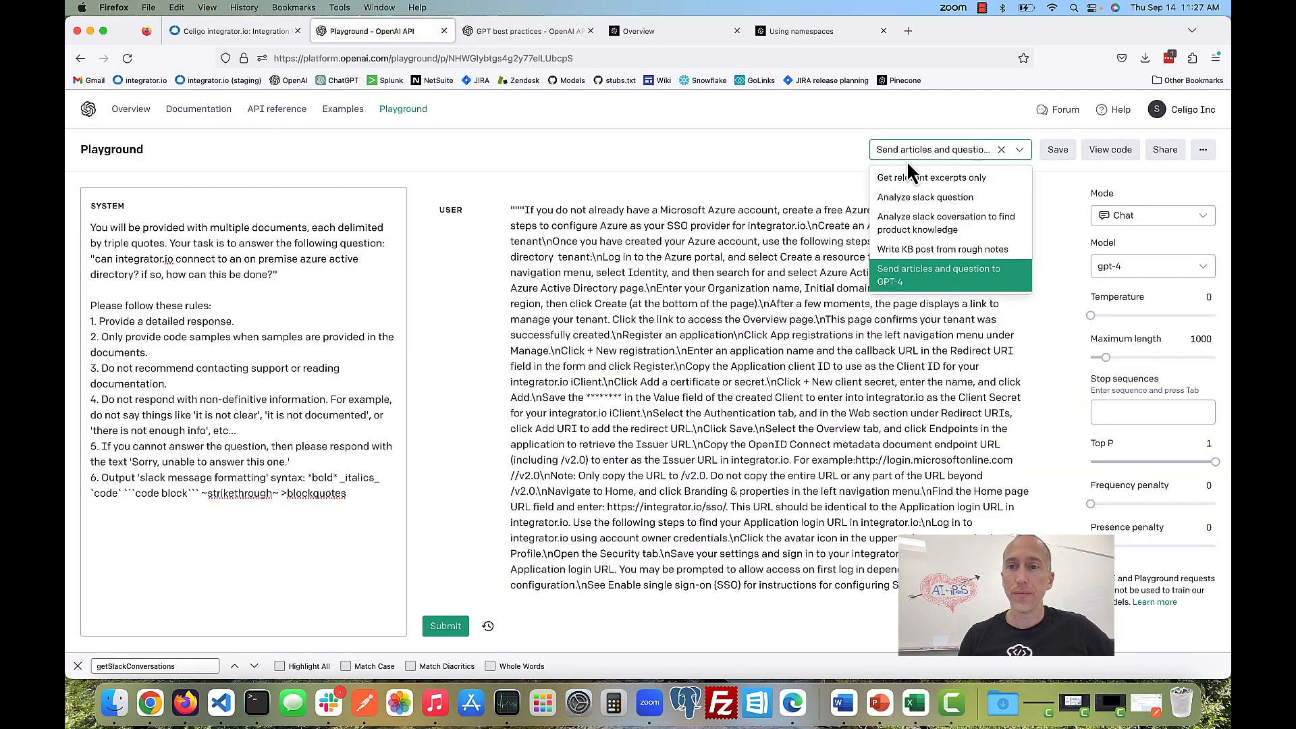
{"action": "left_click", "coordinate": [918, 177]}
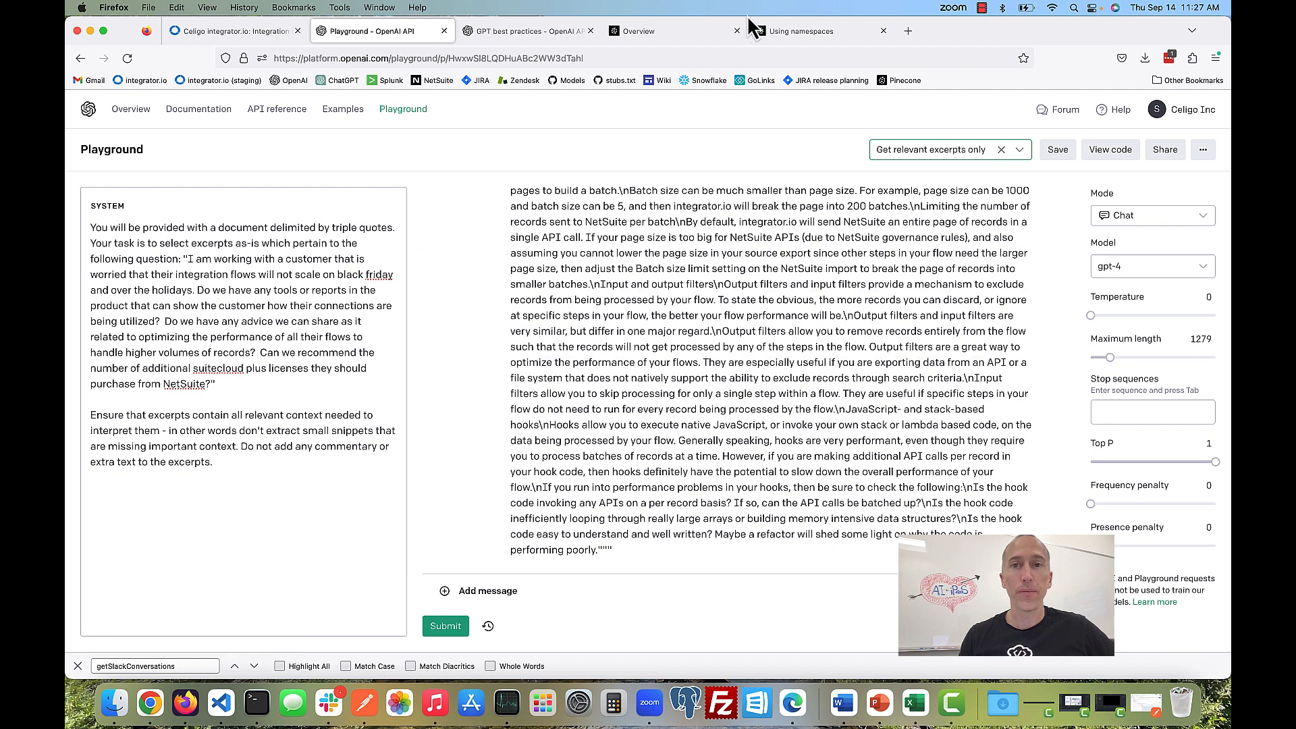
{"action": "left_click", "coordinate": [233, 23]}
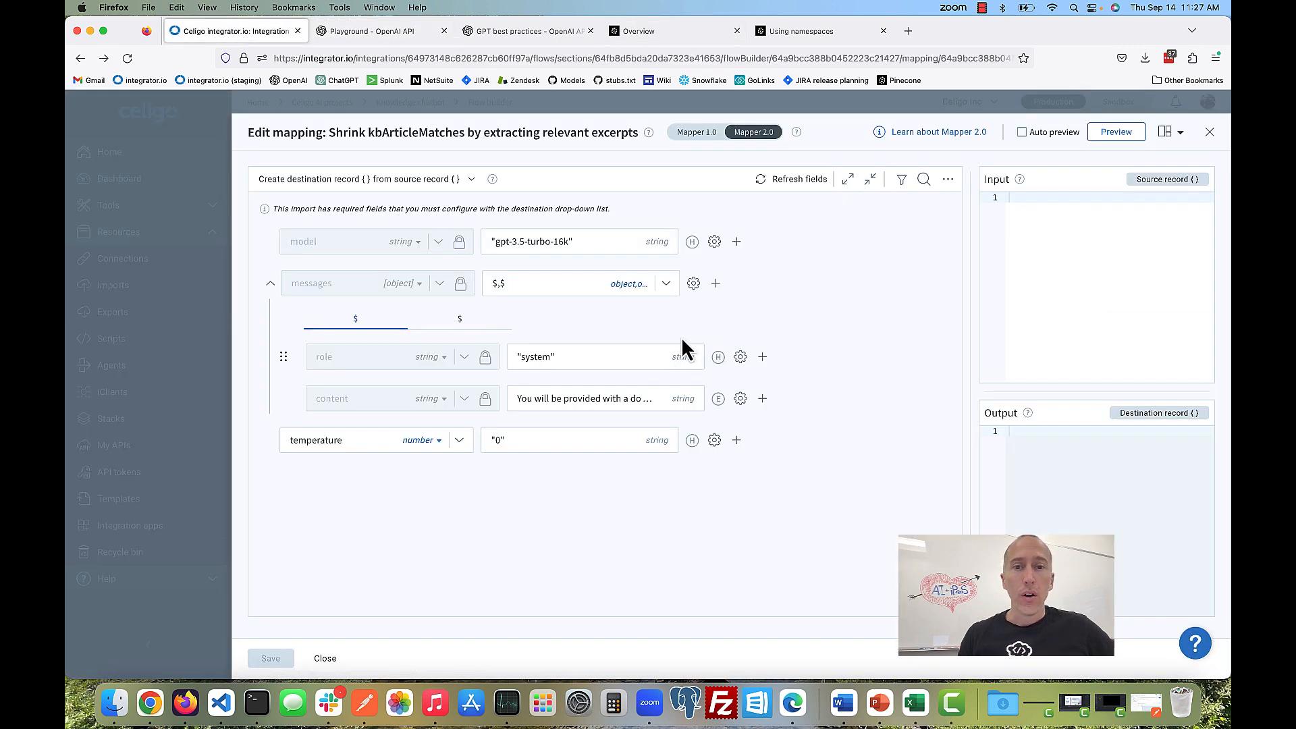
{"action": "left_click", "coordinate": [1210, 132]}
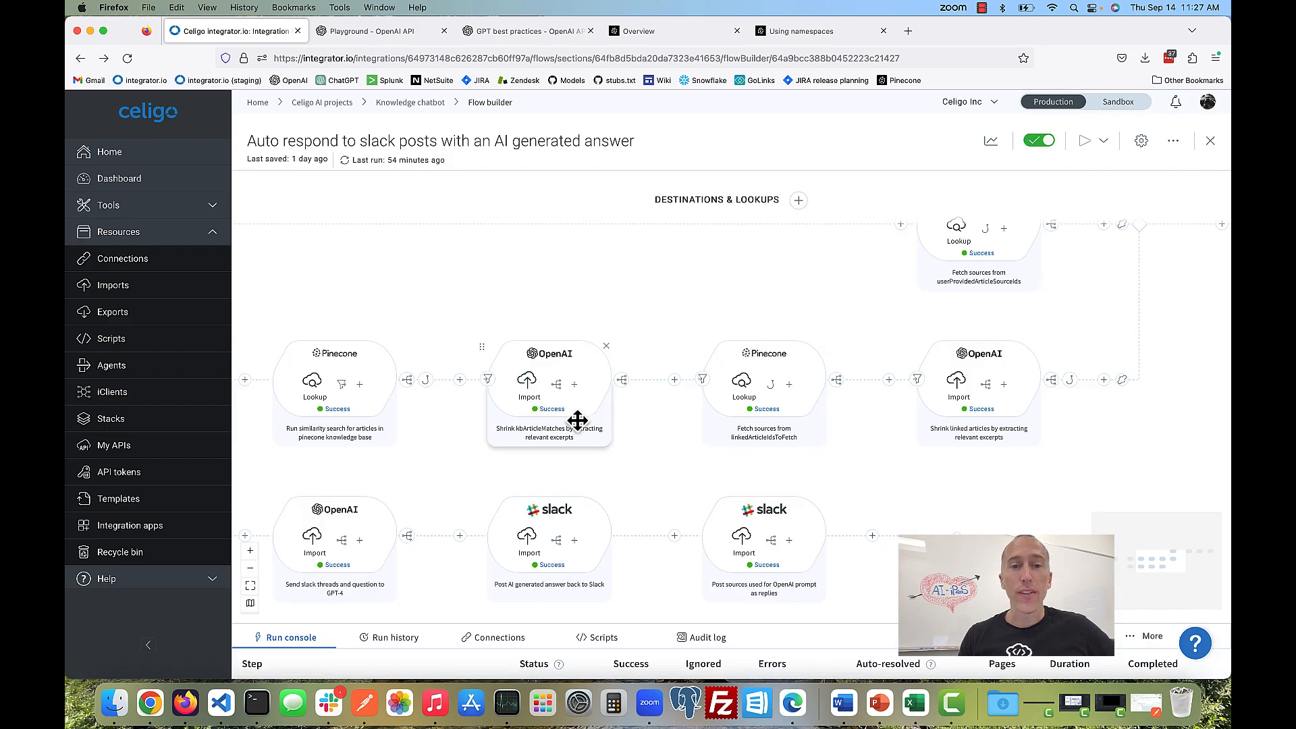
Step: Open the response mapping of Shrink kbArticleMatches by extracting relevant excerpts, review its field rules, and close it
{"action": "scroll", "coordinate": [614, 469], "scroll_direction": "right", "scroll_amount": 5}
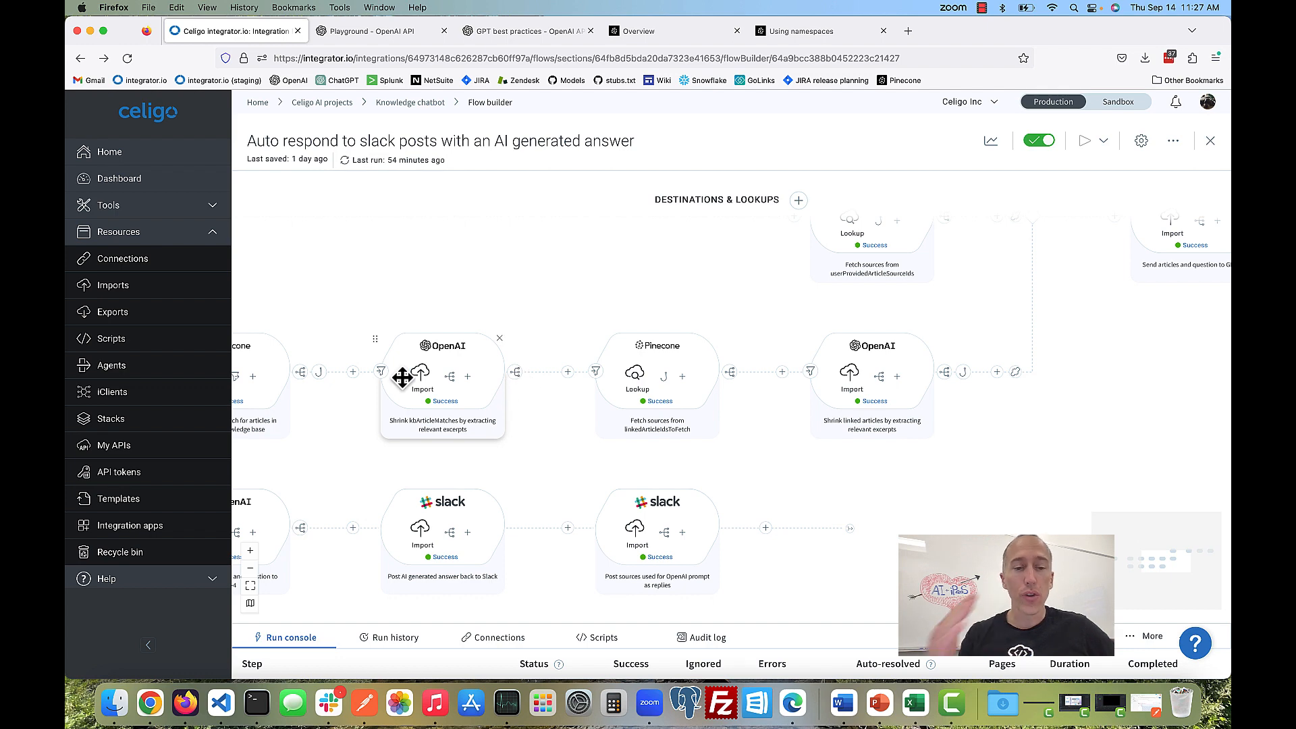
{"action": "left_click", "coordinate": [516, 372]}
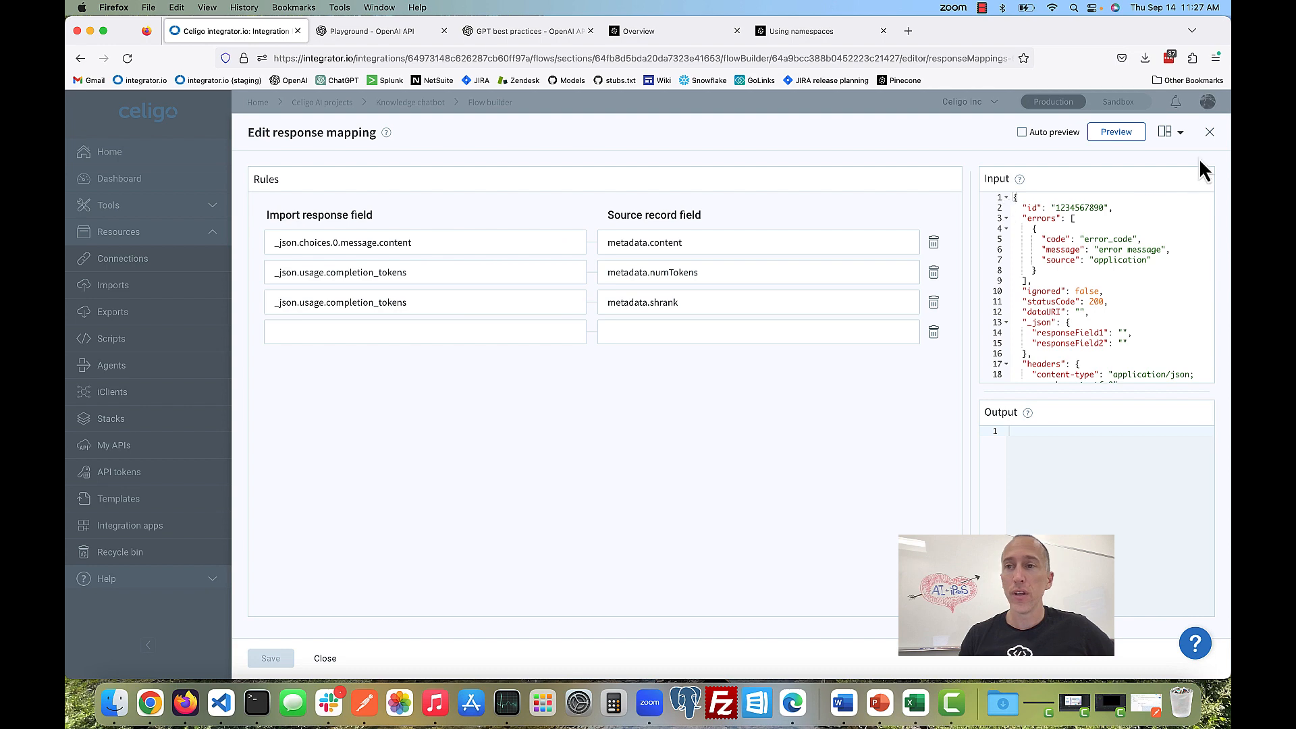
{"action": "left_click", "coordinate": [1210, 133]}
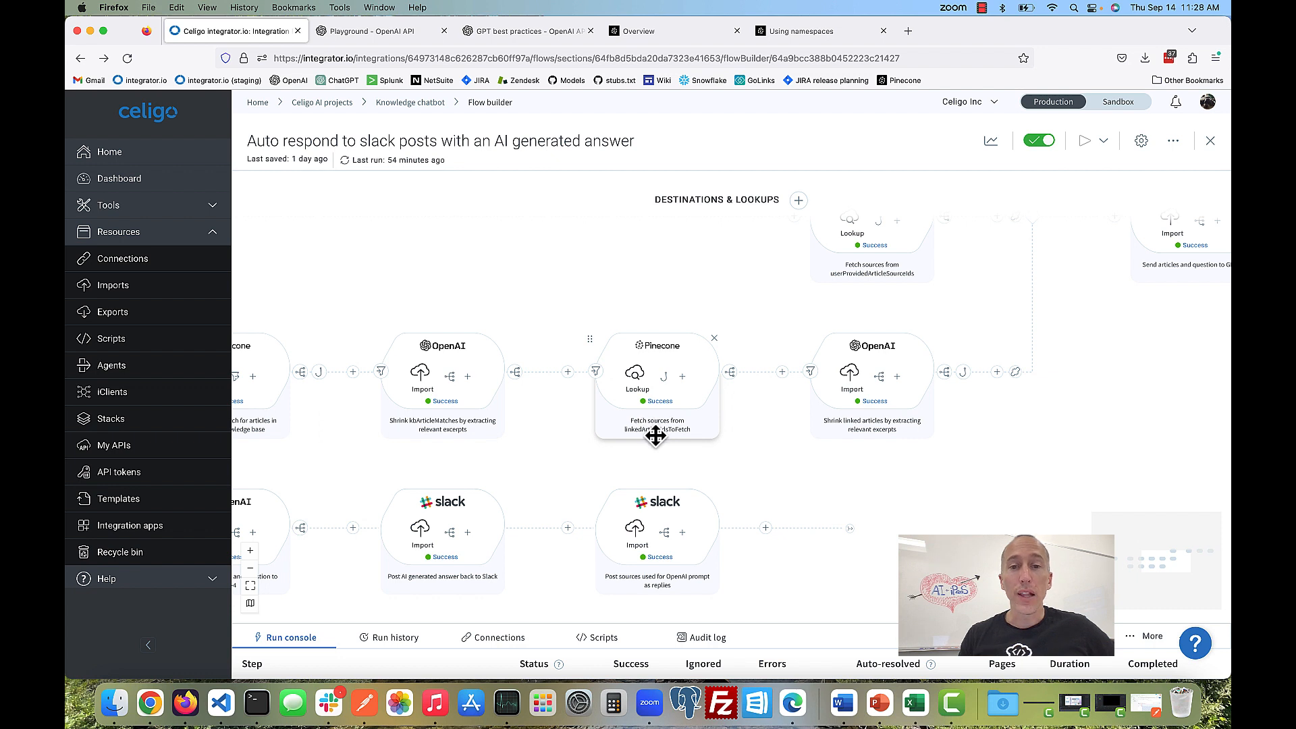
Step: Follow the Zendesk articles branch through the linked-article lookup and shrink steps to the GPT-4 import and the Slack posts after the merge
{"action": "left_click_drag", "start_coordinate": [331, 448], "coordinate": [414, 450]}
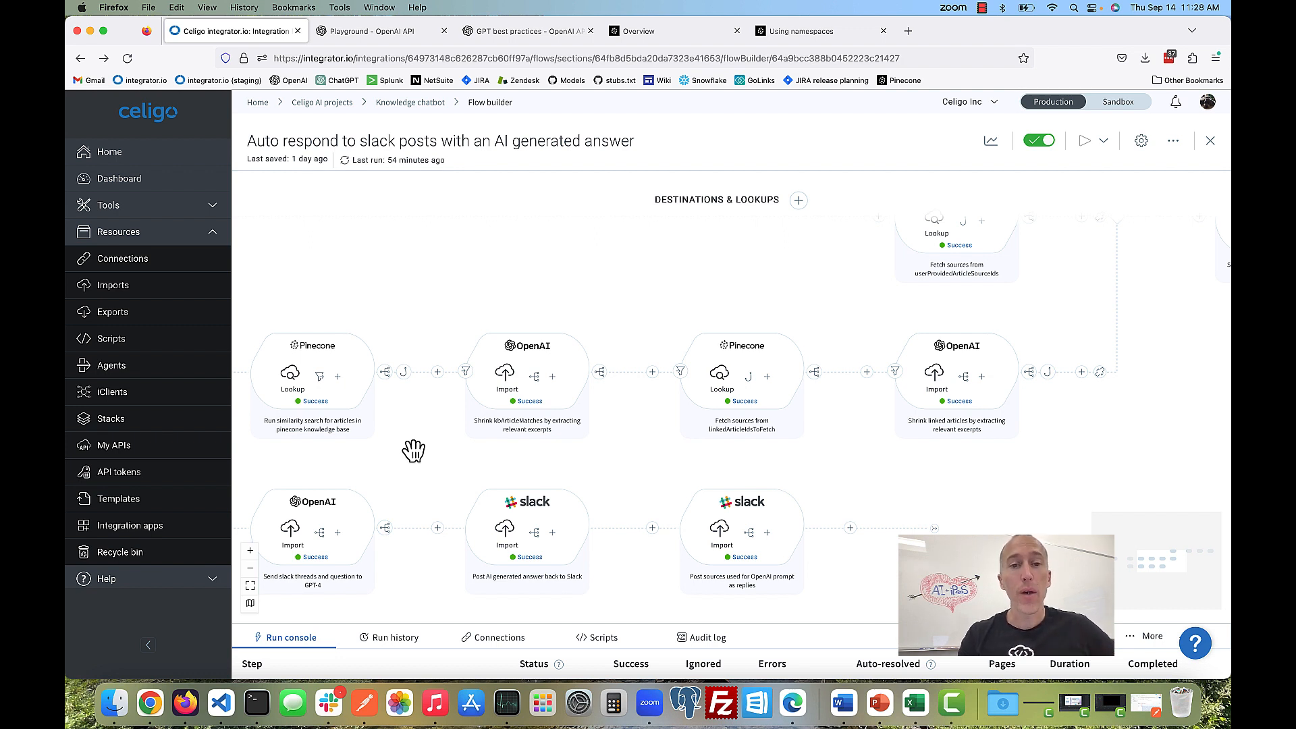
{"action": "left_click_drag", "start_coordinate": [739, 468], "coordinate": [600, 462]}
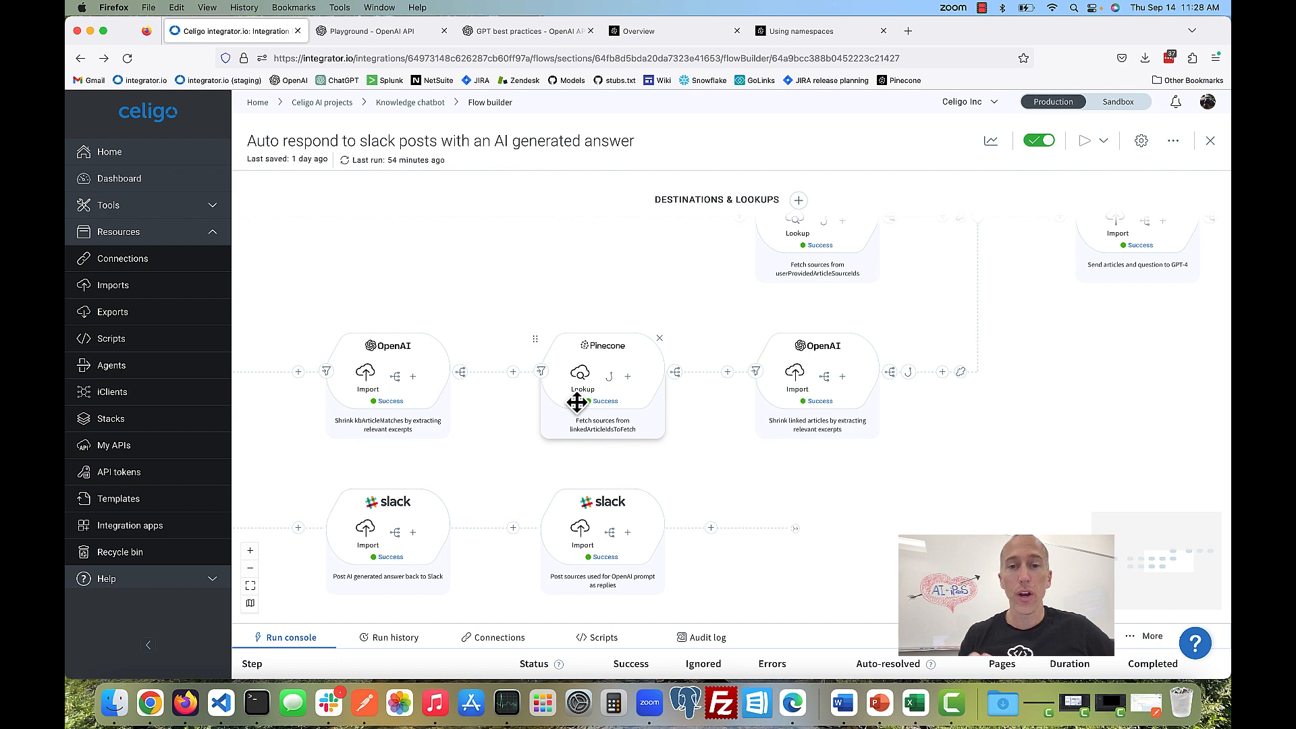
{"action": "left_click_drag", "start_coordinate": [709, 463], "coordinate": [621, 481]}
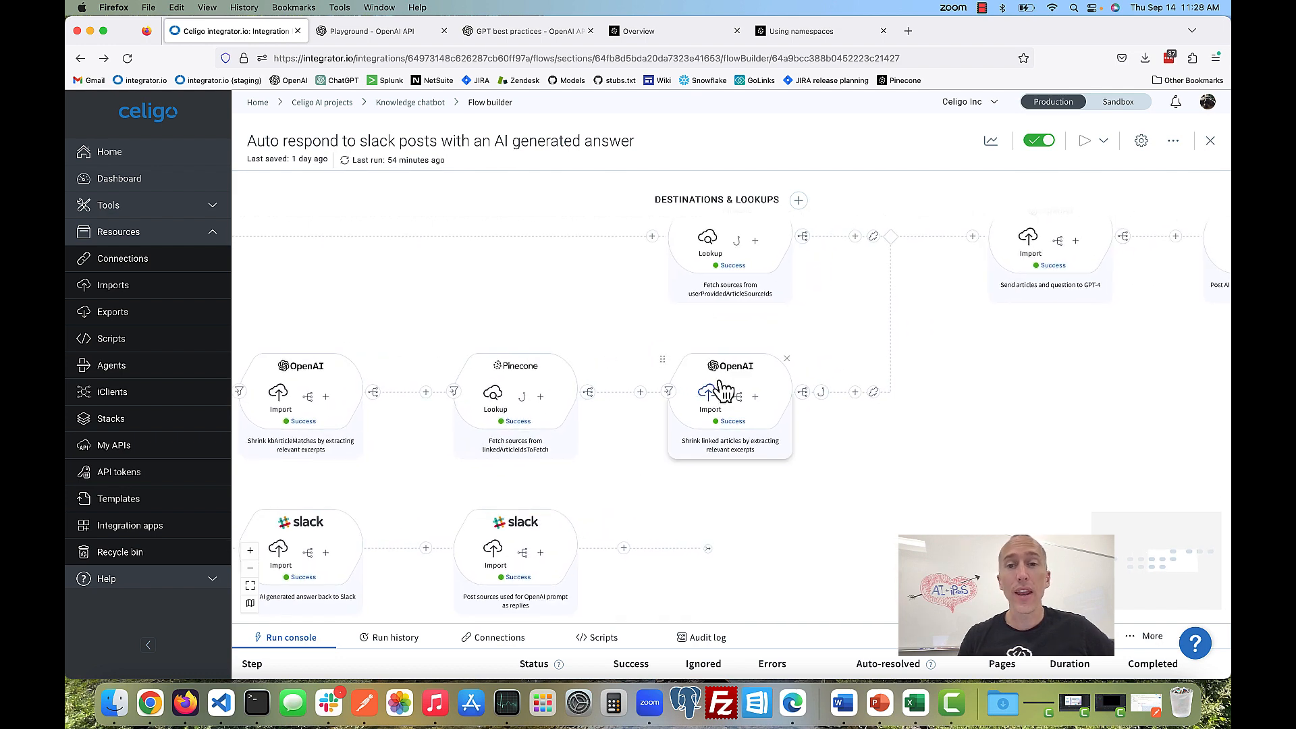
{"action": "left_click_drag", "start_coordinate": [787, 492], "coordinate": [694, 492]}
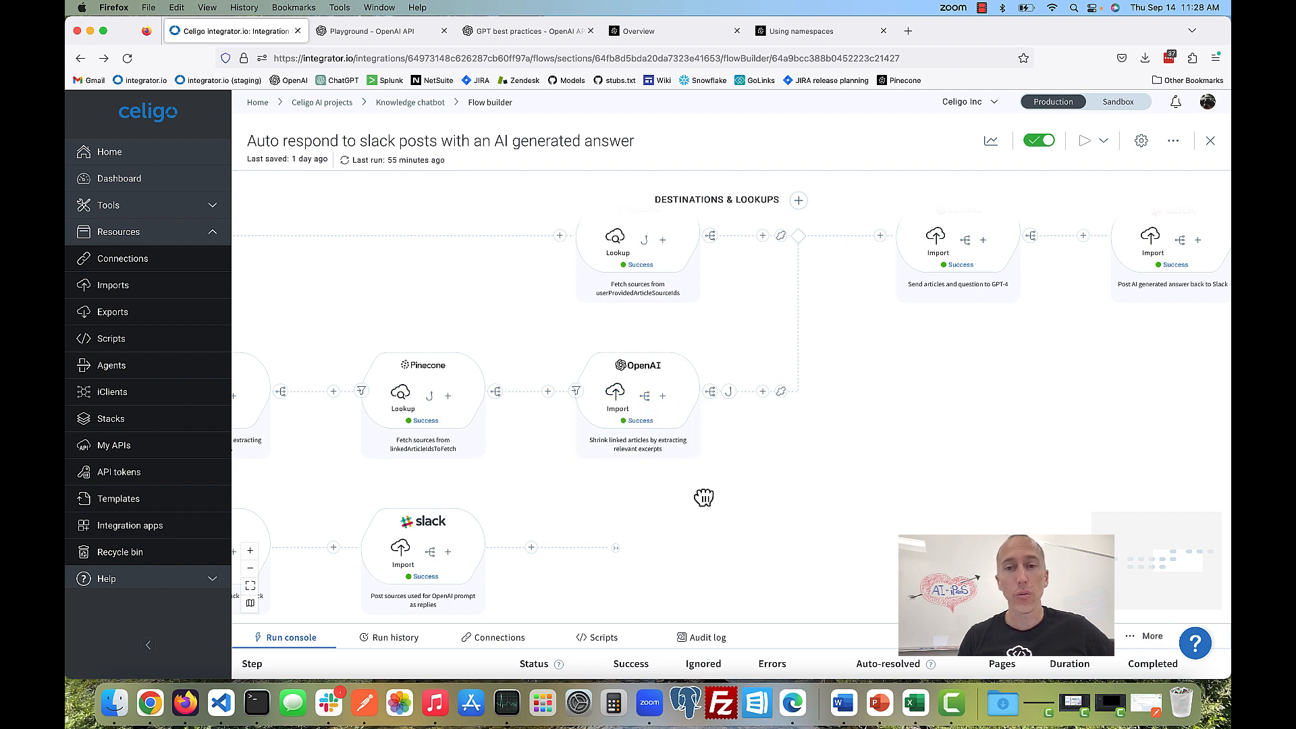
{"action": "left_click_drag", "start_coordinate": [702, 501], "coordinate": [654, 509]}
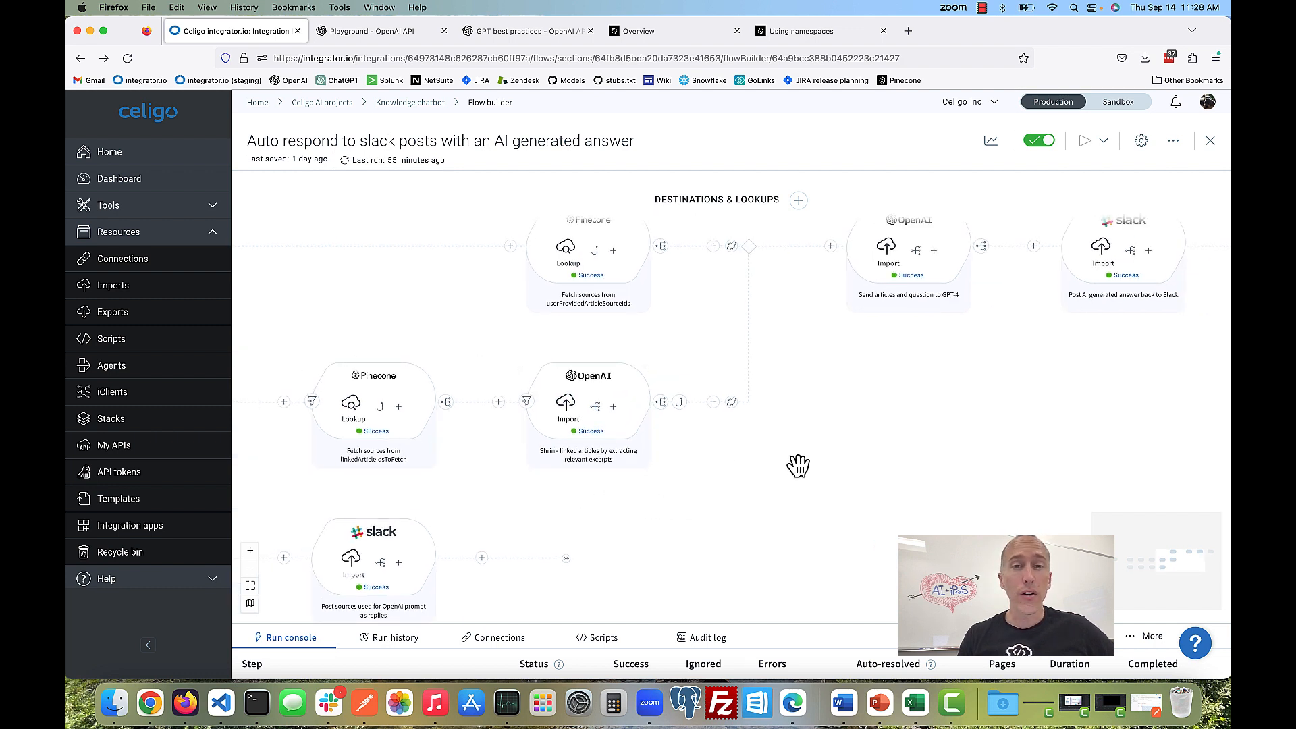
{"action": "left_click_drag", "start_coordinate": [855, 439], "coordinate": [792, 472]}
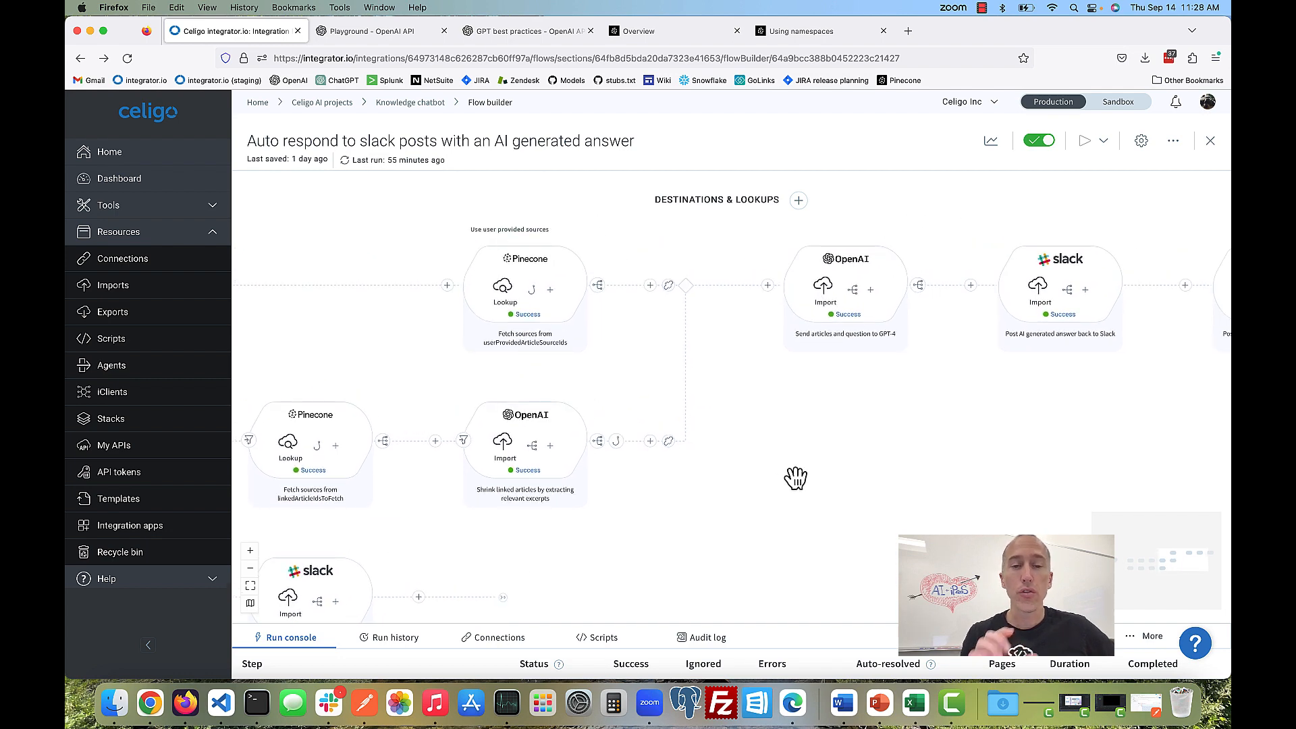
{"action": "left_click_drag", "start_coordinate": [796, 478], "coordinate": [697, 518]}
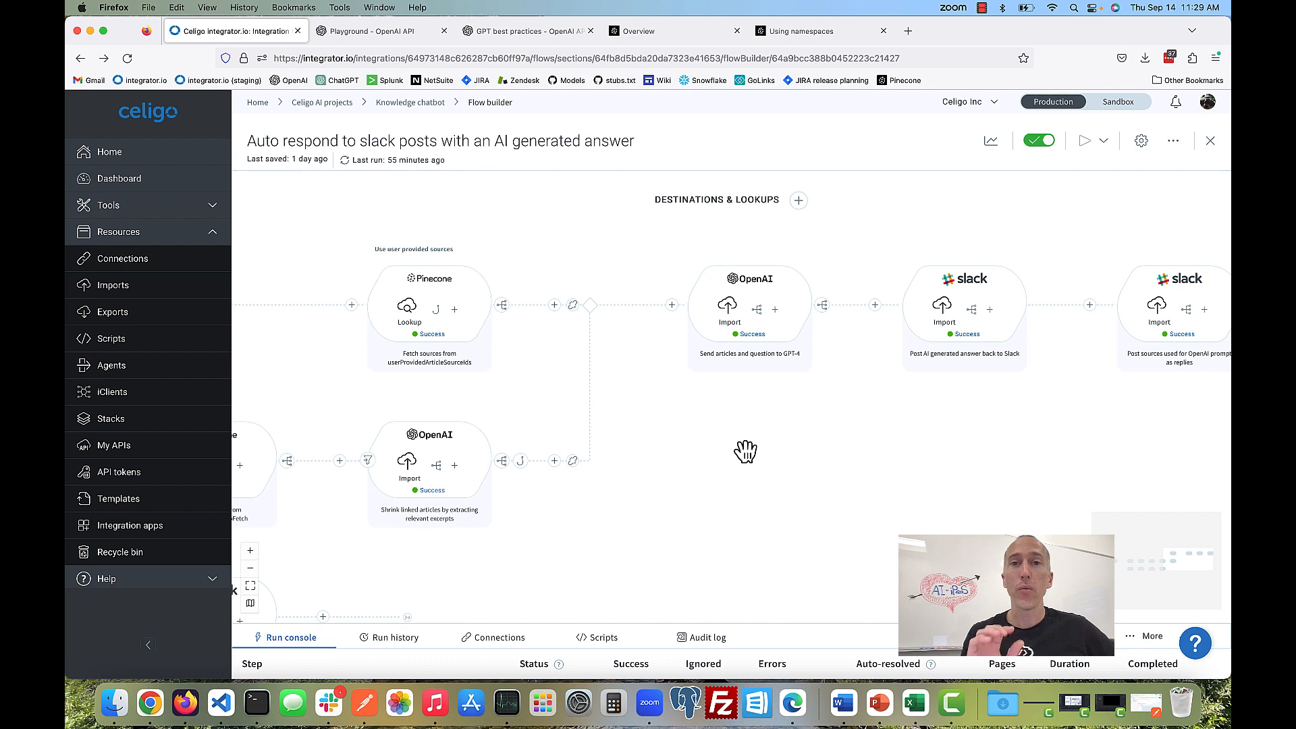
Step: Return to the Try different knowledge sources branching and examine where the Zendesk articles and Slack threads branches start
{"action": "scroll", "coordinate": [700, 468], "scroll_direction": "left", "scroll_amount": 10}
{"action": "scroll", "coordinate": [700, 469], "scroll_direction": "down", "scroll_amount": 3}
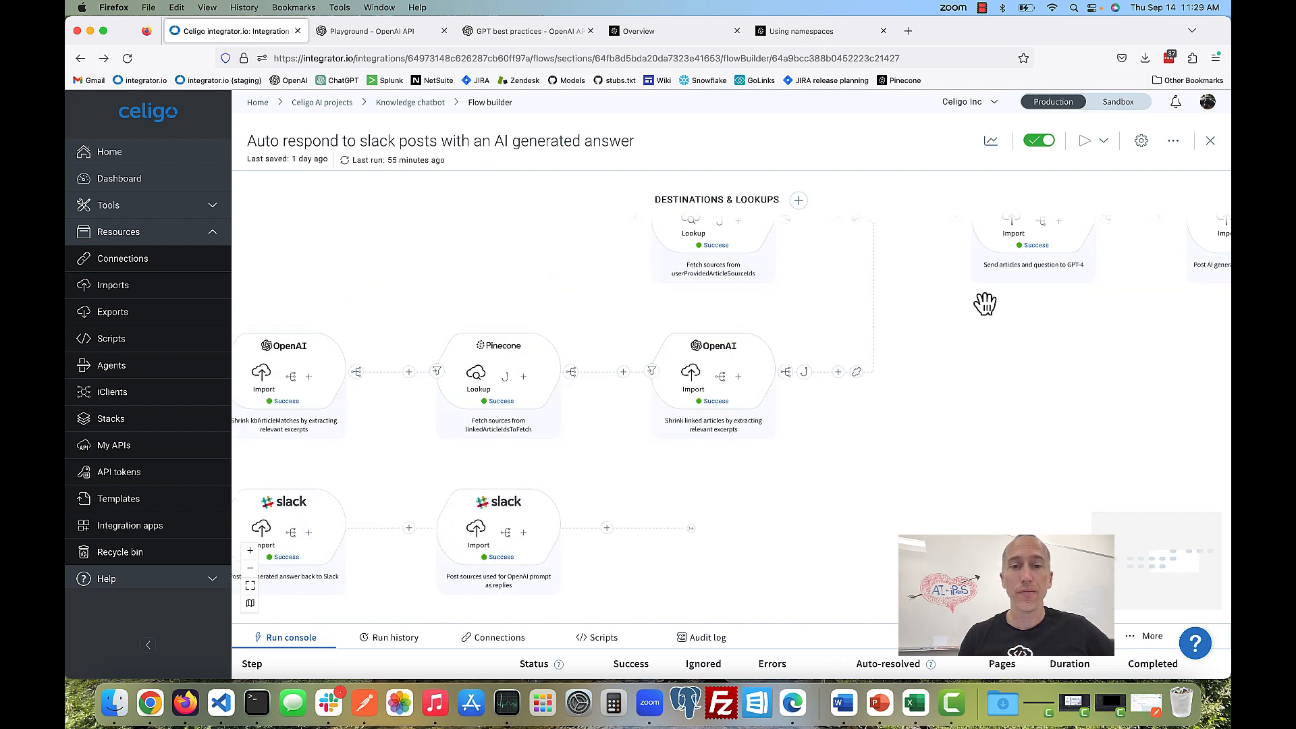
{"action": "scroll", "coordinate": [768, 526], "scroll_direction": "left", "scroll_amount": 10}
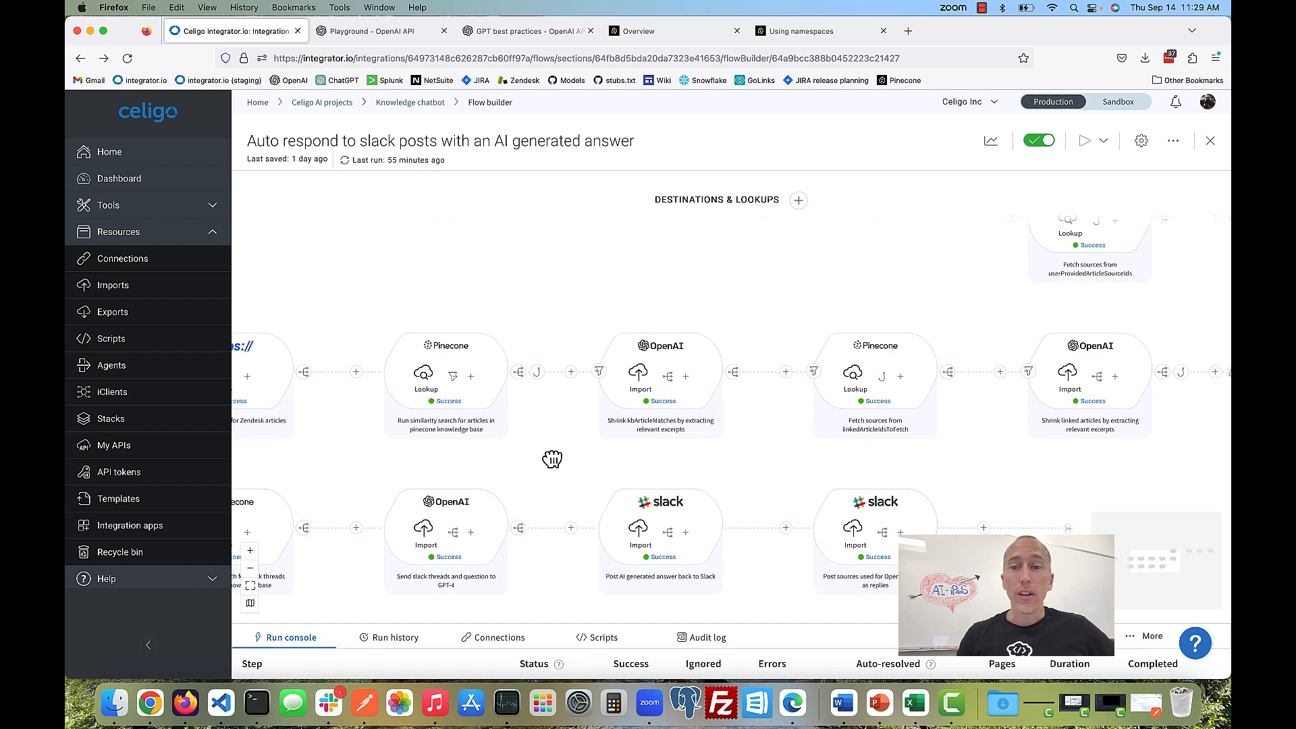
{"action": "left_click_drag", "start_coordinate": [550, 457], "coordinate": [767, 423]}
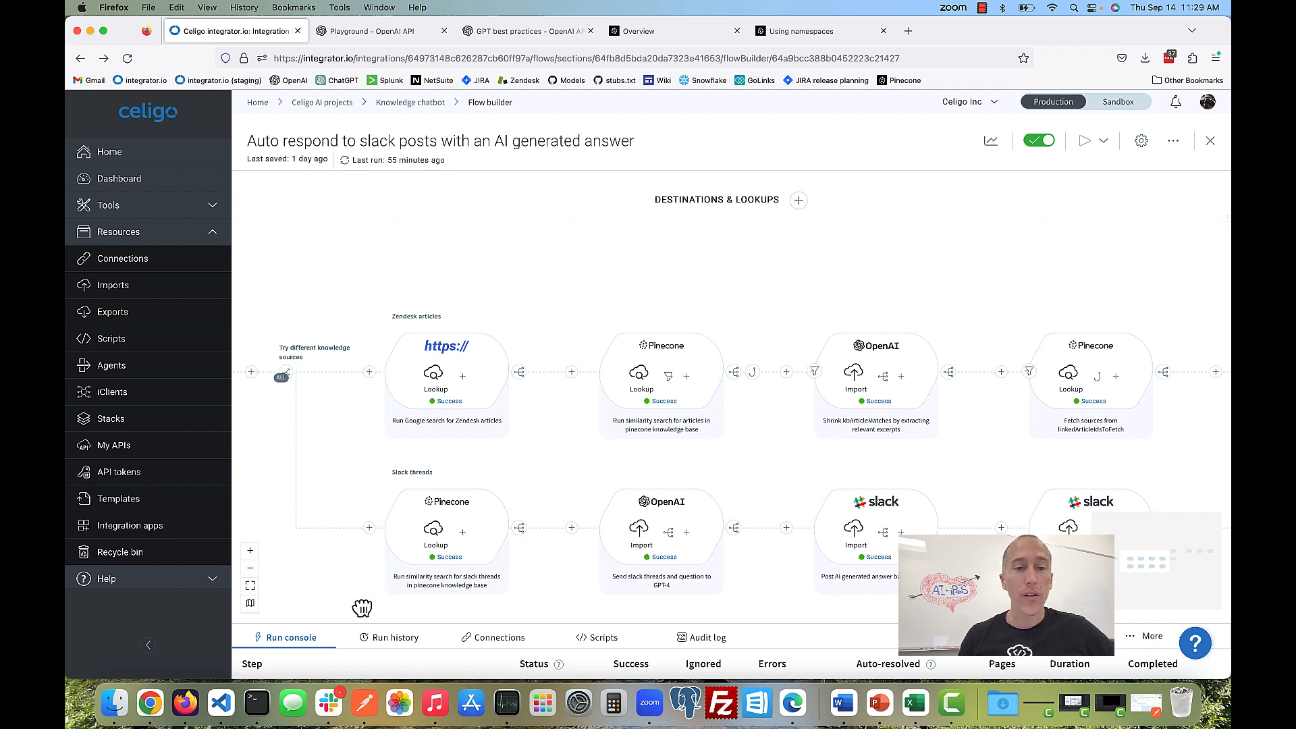
{"action": "left_click_drag", "start_coordinate": [361, 599], "coordinate": [299, 559]}
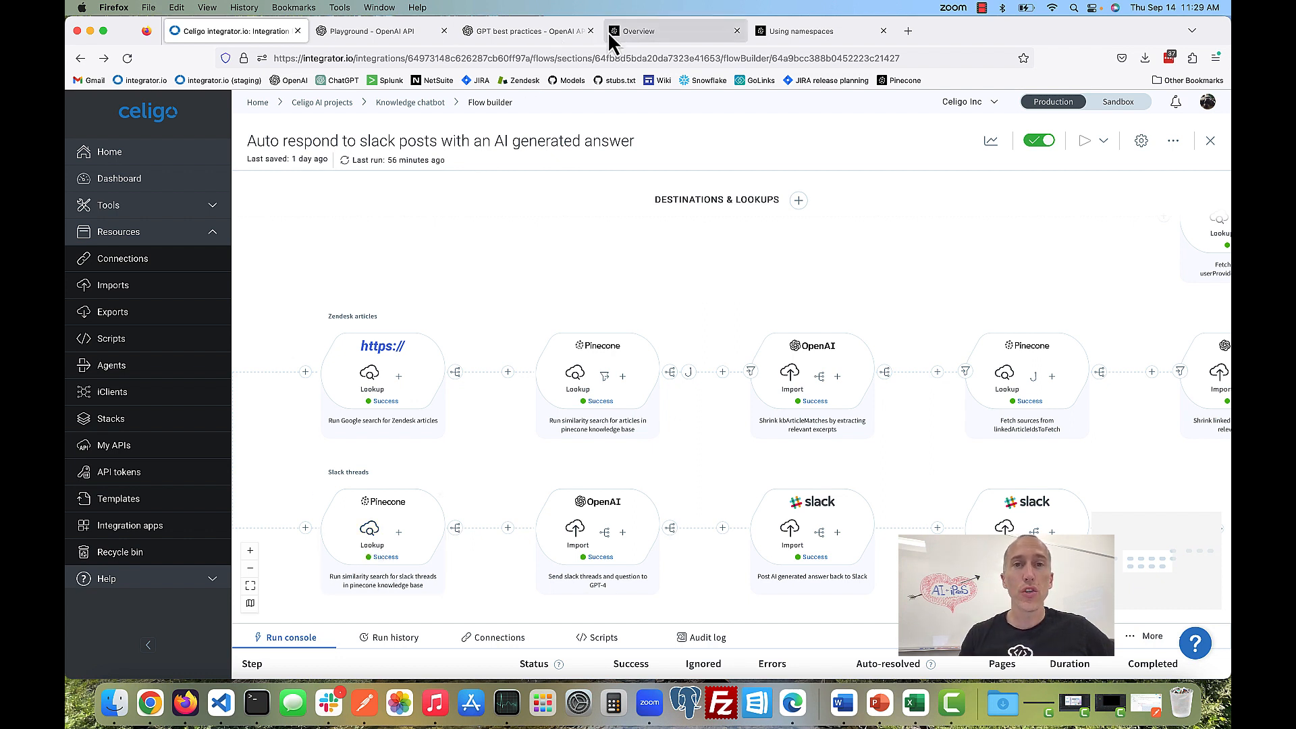
Step: Switch to the Pinecone Using namespaces guide, review how namespaces partition an index, and return to the Celigo flow
{"action": "left_click", "coordinate": [834, 31]}
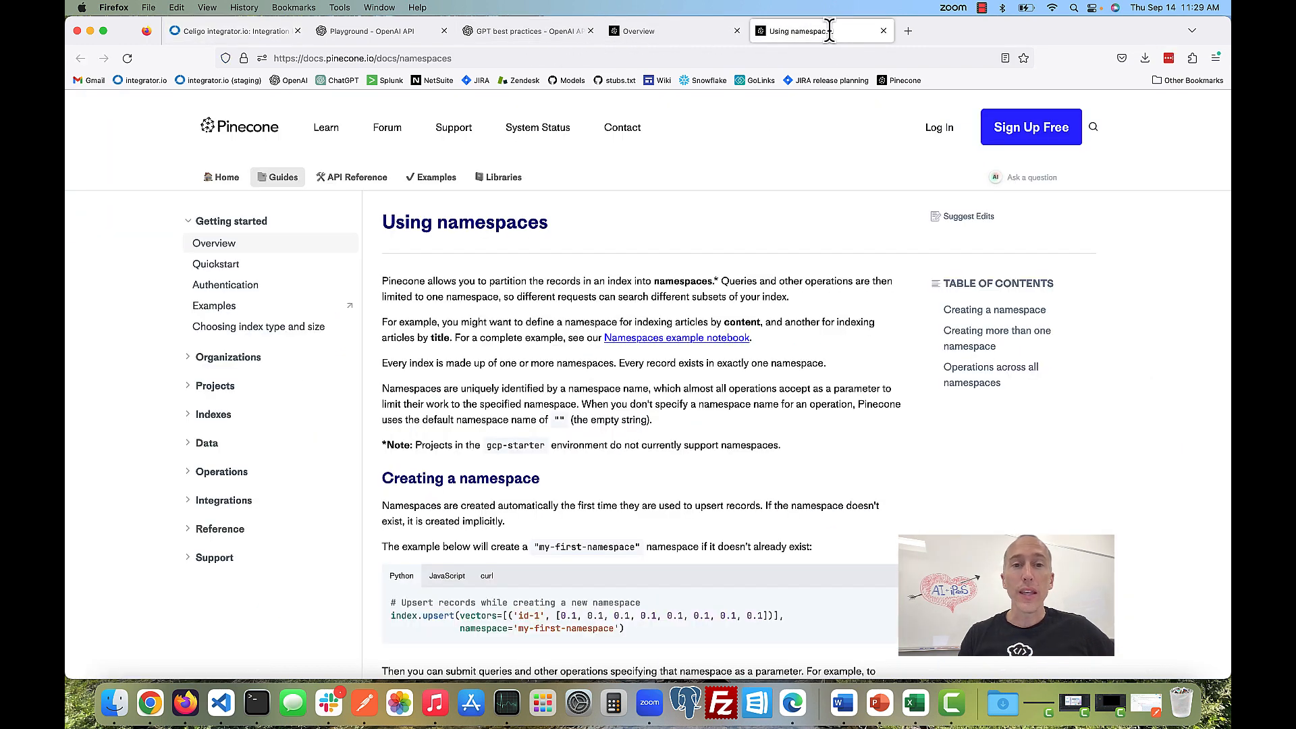
{"action": "double_click", "coordinate": [560, 295]}
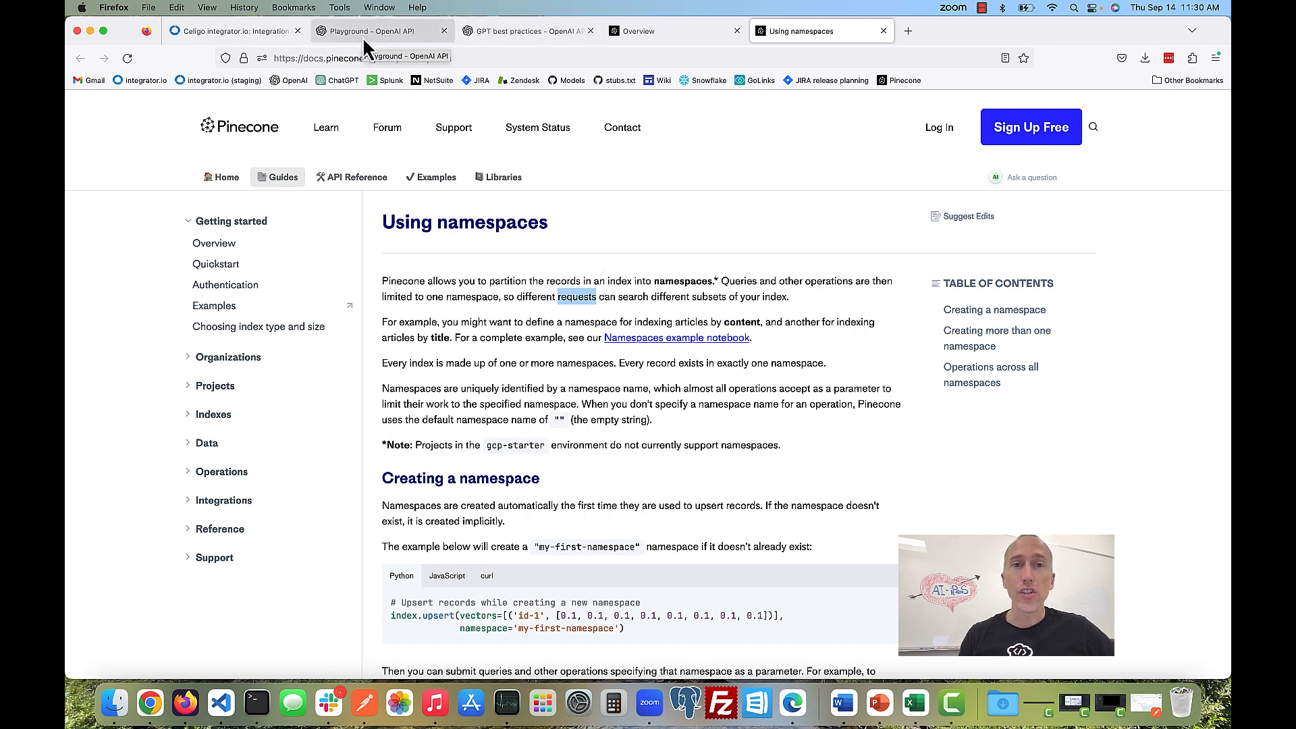
{"action": "left_click", "coordinate": [233, 38]}
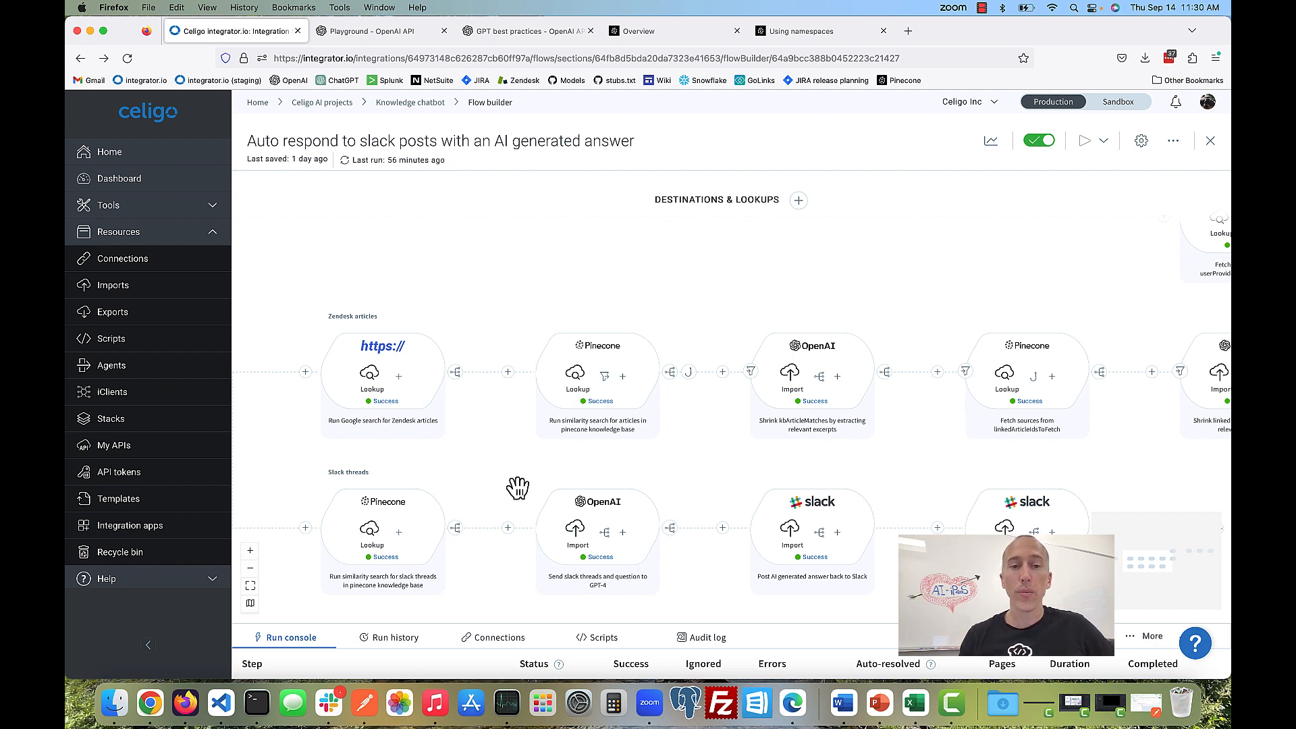
Step: Review the Slack threads branch from the Pinecone similarity search through the GPT-4 import to the two Slack posting steps
{"action": "left_click_drag", "start_coordinate": [516, 487], "coordinate": [572, 465]}
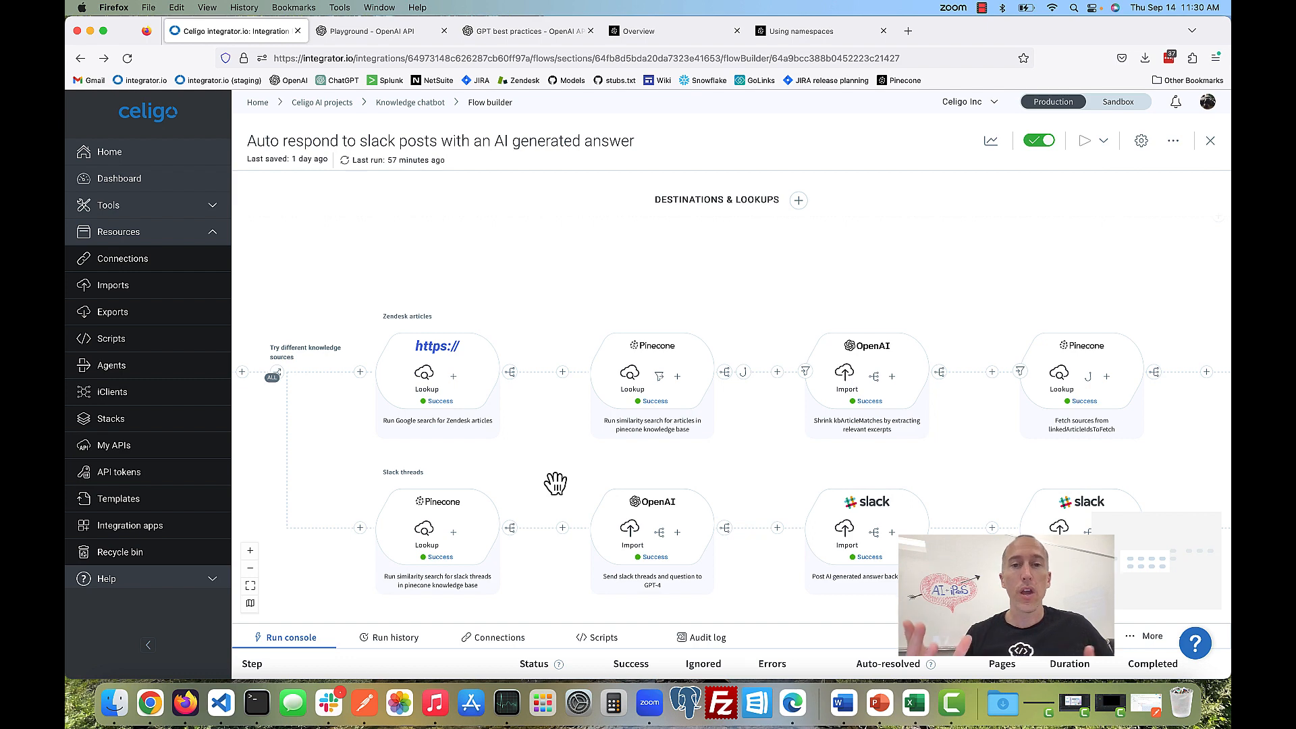
{"action": "left_click_drag", "start_coordinate": [574, 475], "coordinate": [448, 465]}
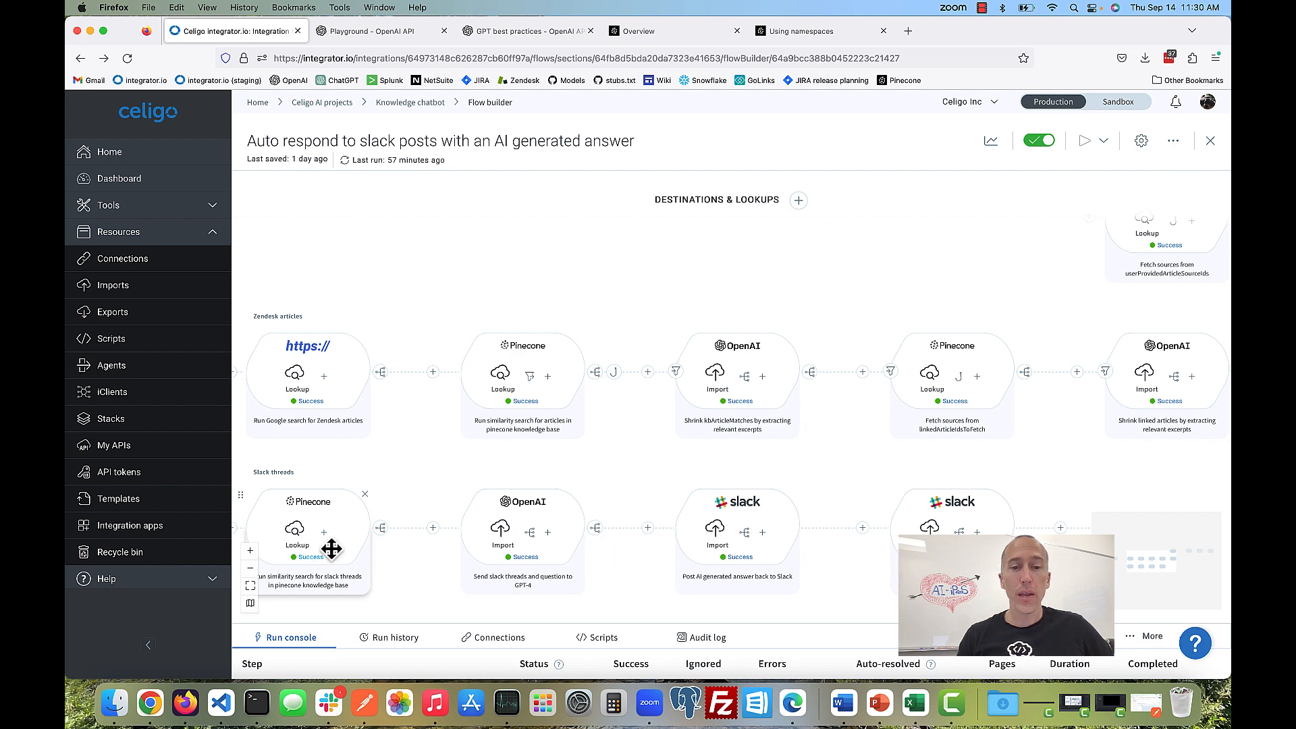
{"action": "left_click_drag", "start_coordinate": [662, 617], "coordinate": [598, 589]}
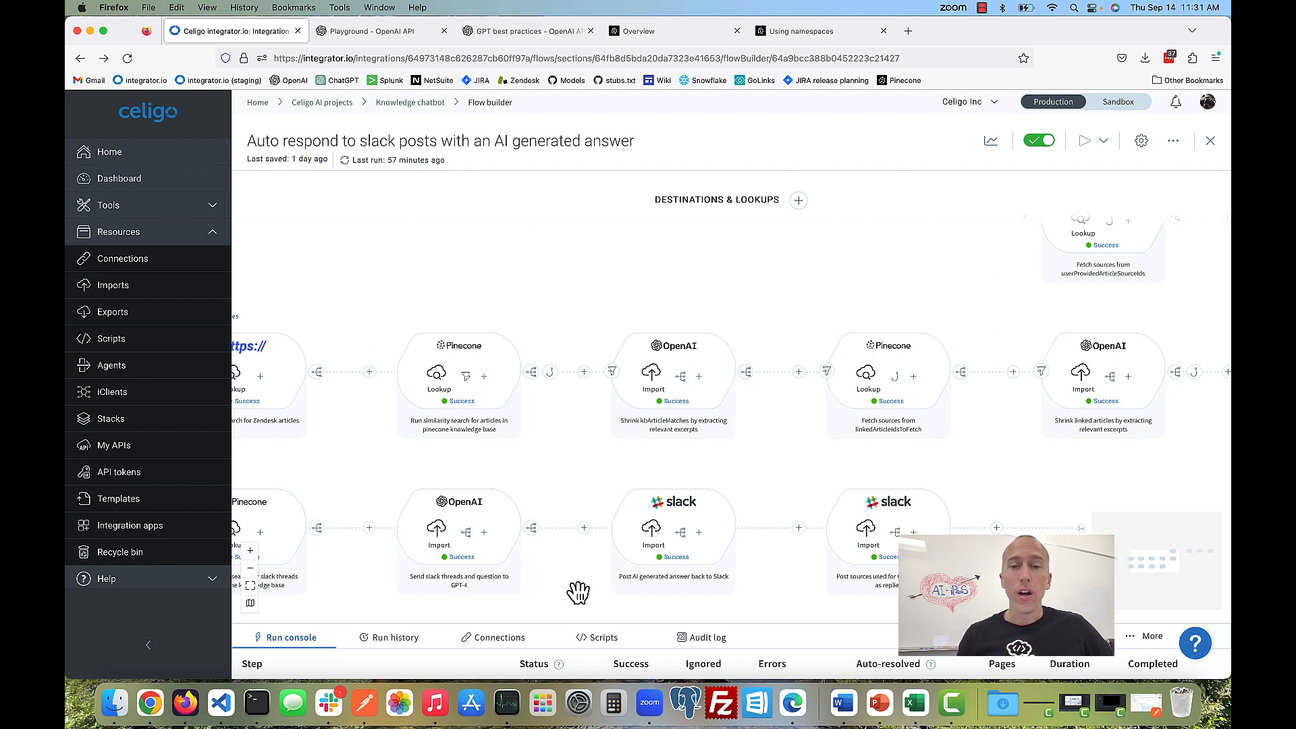
{"action": "left_click_drag", "start_coordinate": [577, 592], "coordinate": [519, 592]}
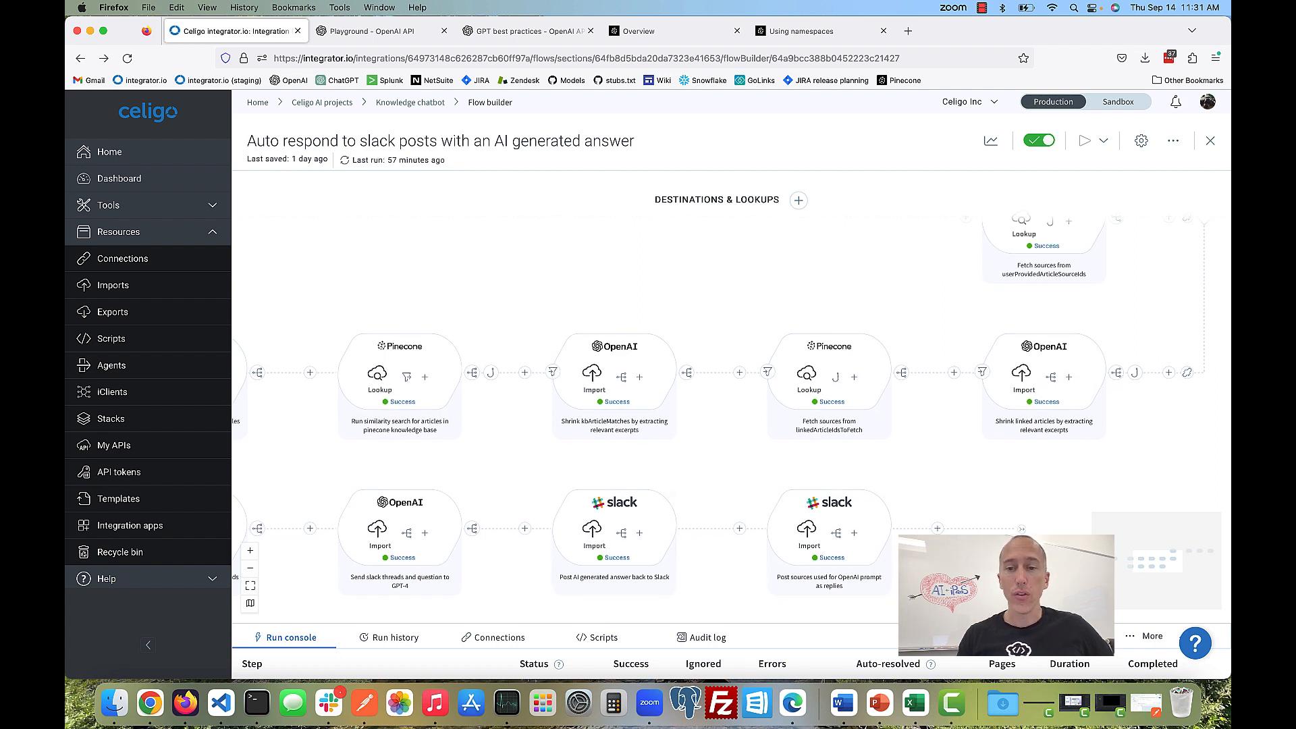
{"action": "left_click_drag", "start_coordinate": [916, 589], "coordinate": [821, 585]}
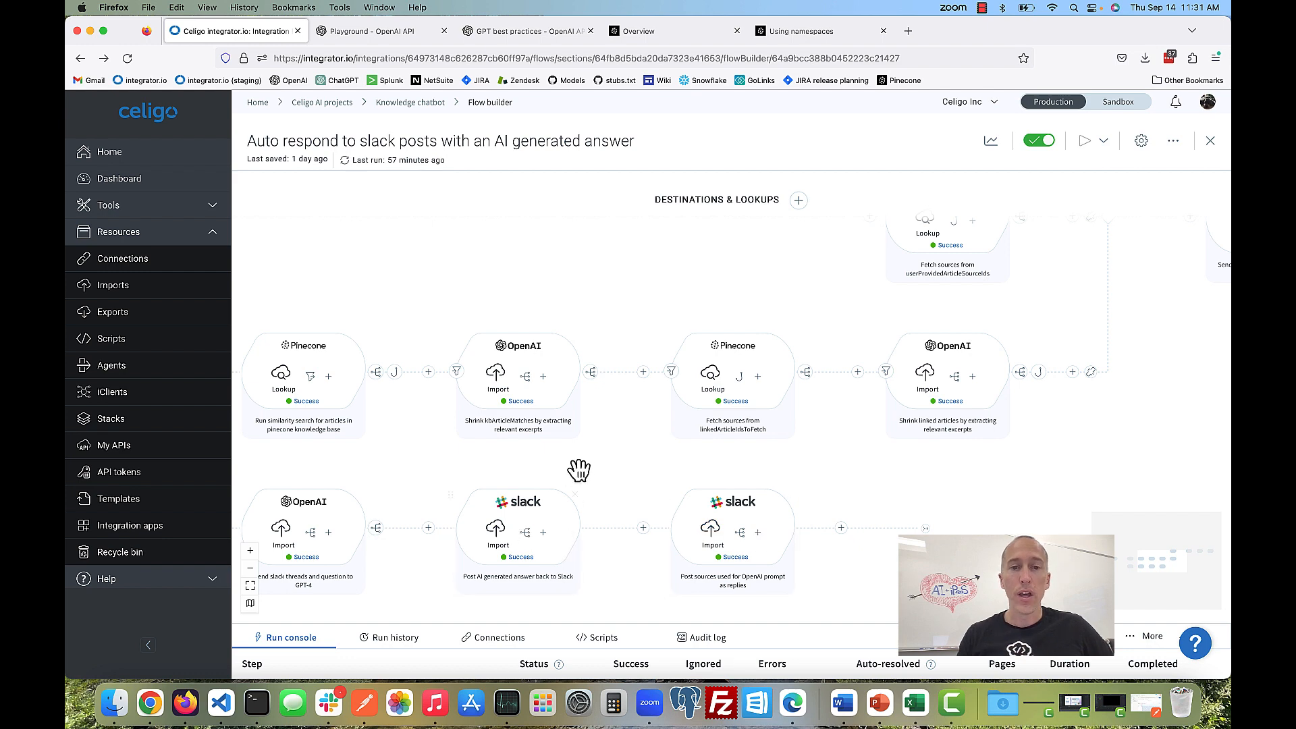
{"action": "left_click_drag", "start_coordinate": [614, 463], "coordinate": [839, 467]}
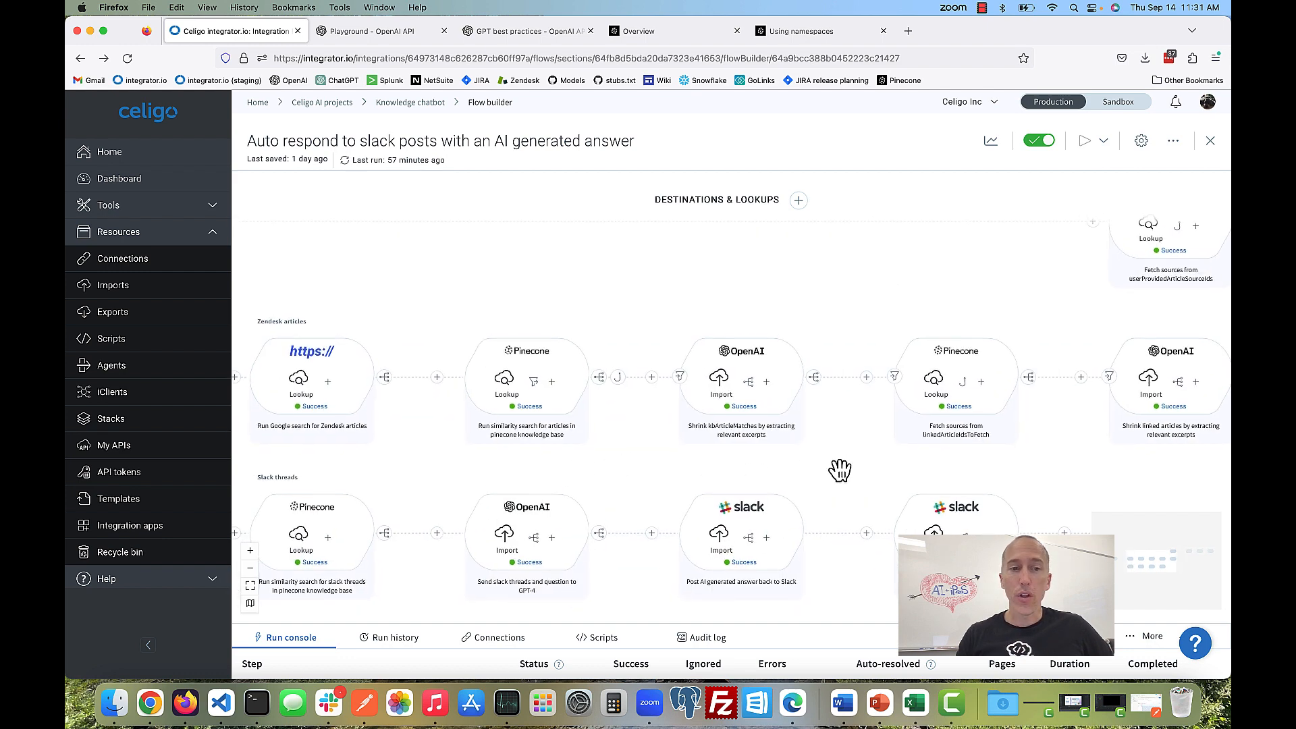
Step: Examine the overall flow layout from the Slack listener through all branches in a zoomed-out view
{"action": "left_click", "coordinate": [249, 568]}
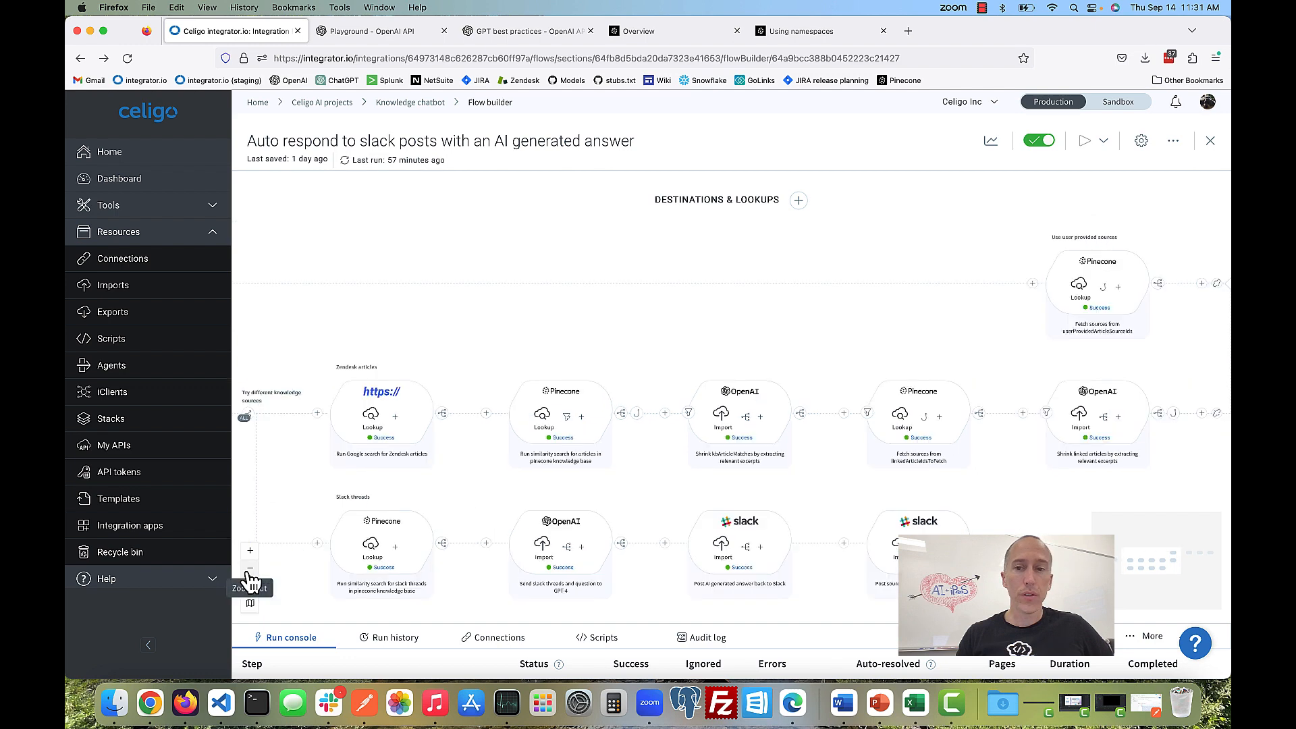
{"action": "left_click", "coordinate": [250, 568]}
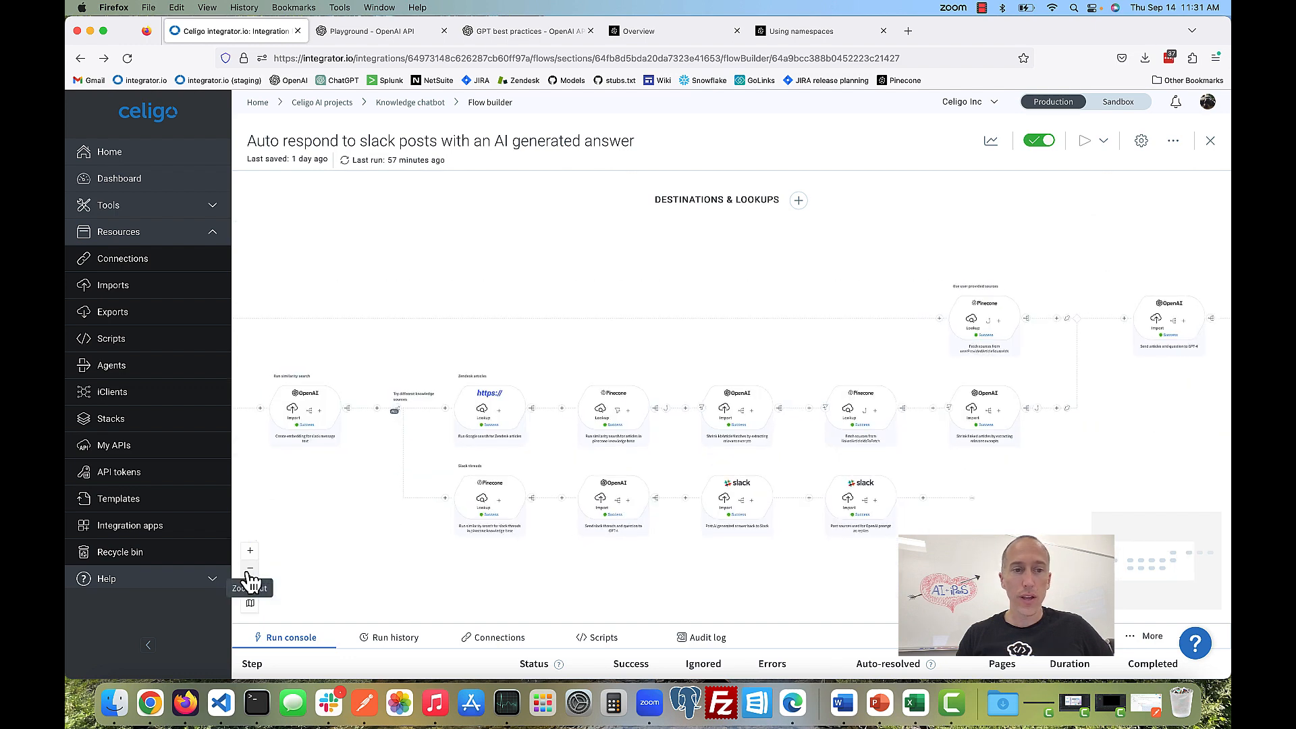
{"action": "left_click_drag", "start_coordinate": [338, 524], "coordinate": [487, 541]}
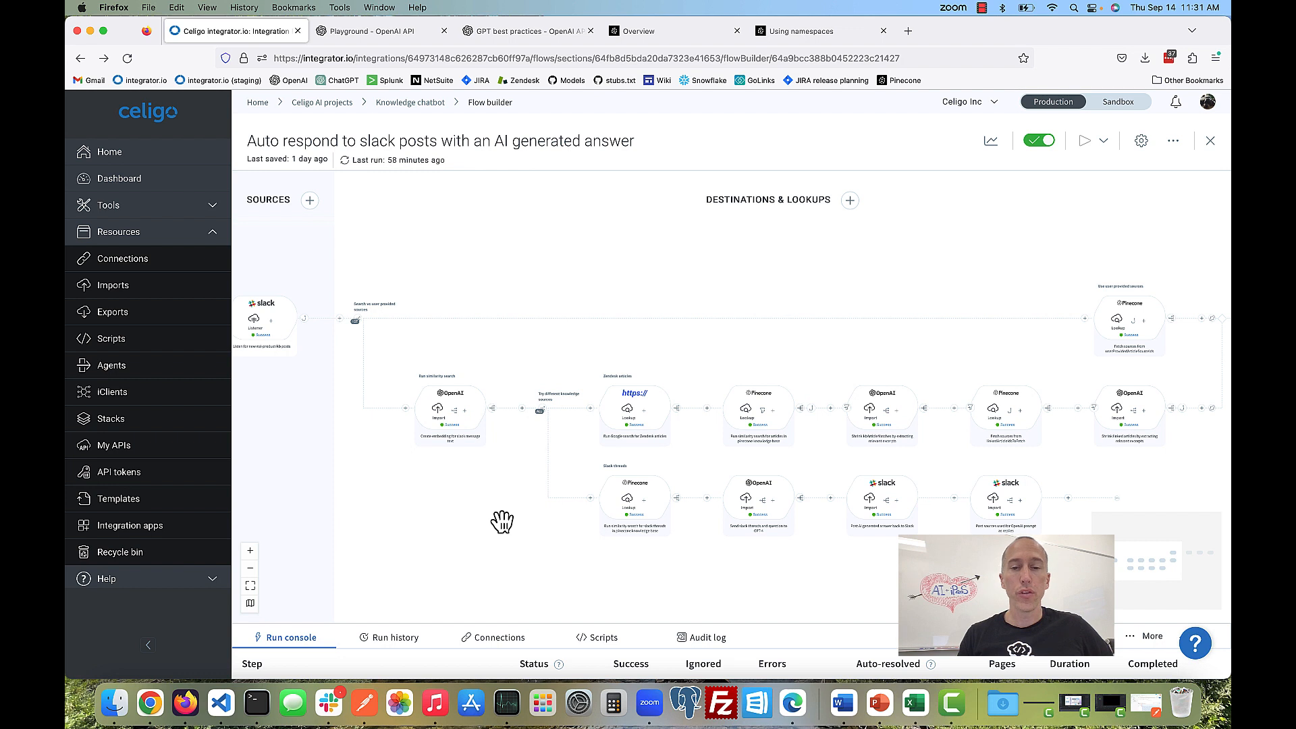
{"action": "left_click_drag", "start_coordinate": [497, 520], "coordinate": [468, 524]}
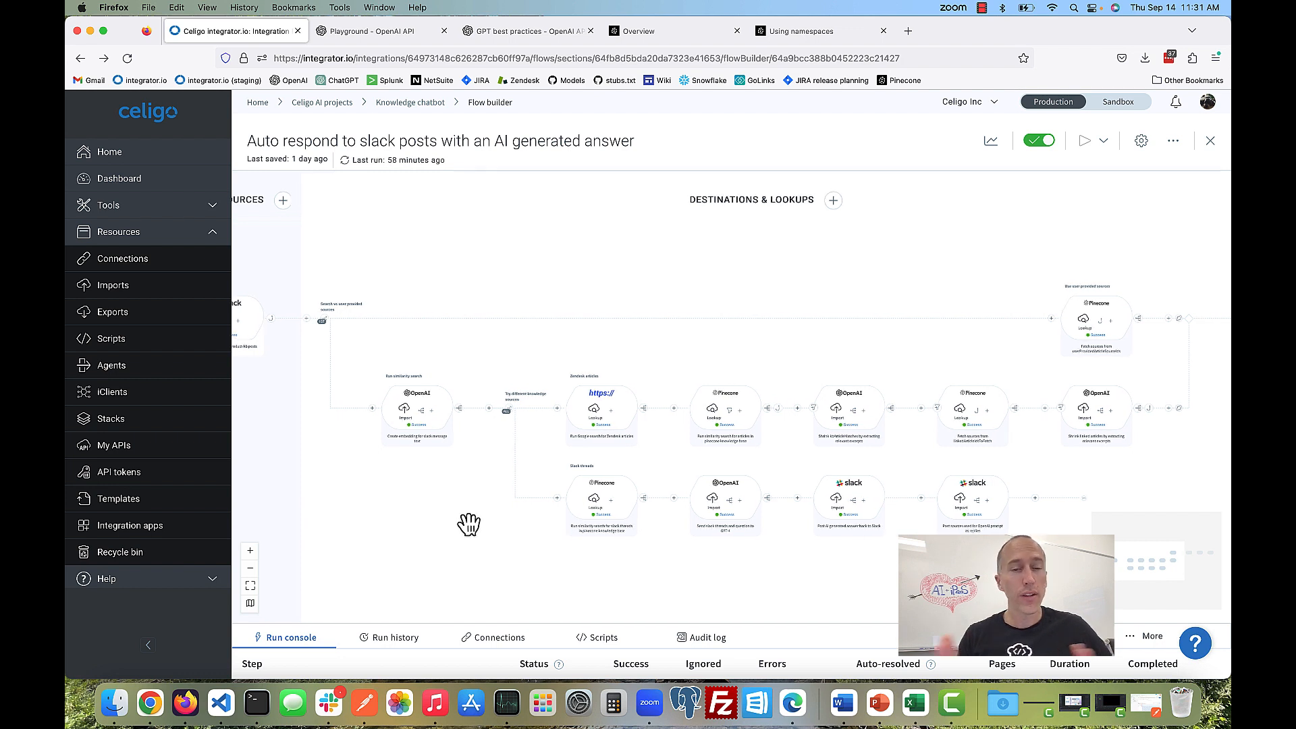
Step: Leave the flow for the Knowledge chatbot flow list, review the integration's connections, and return to the flow list
{"action": "left_click", "coordinate": [394, 103]}
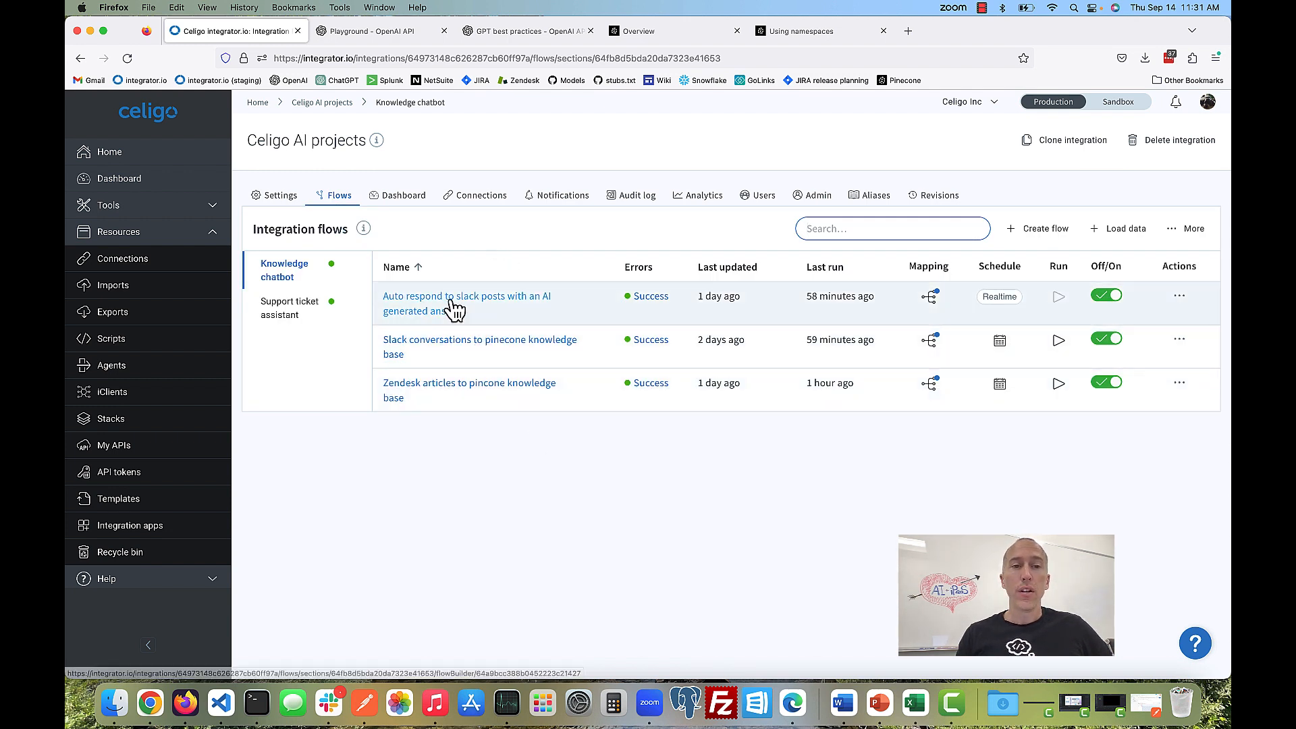
{"action": "left_click", "coordinate": [478, 197]}
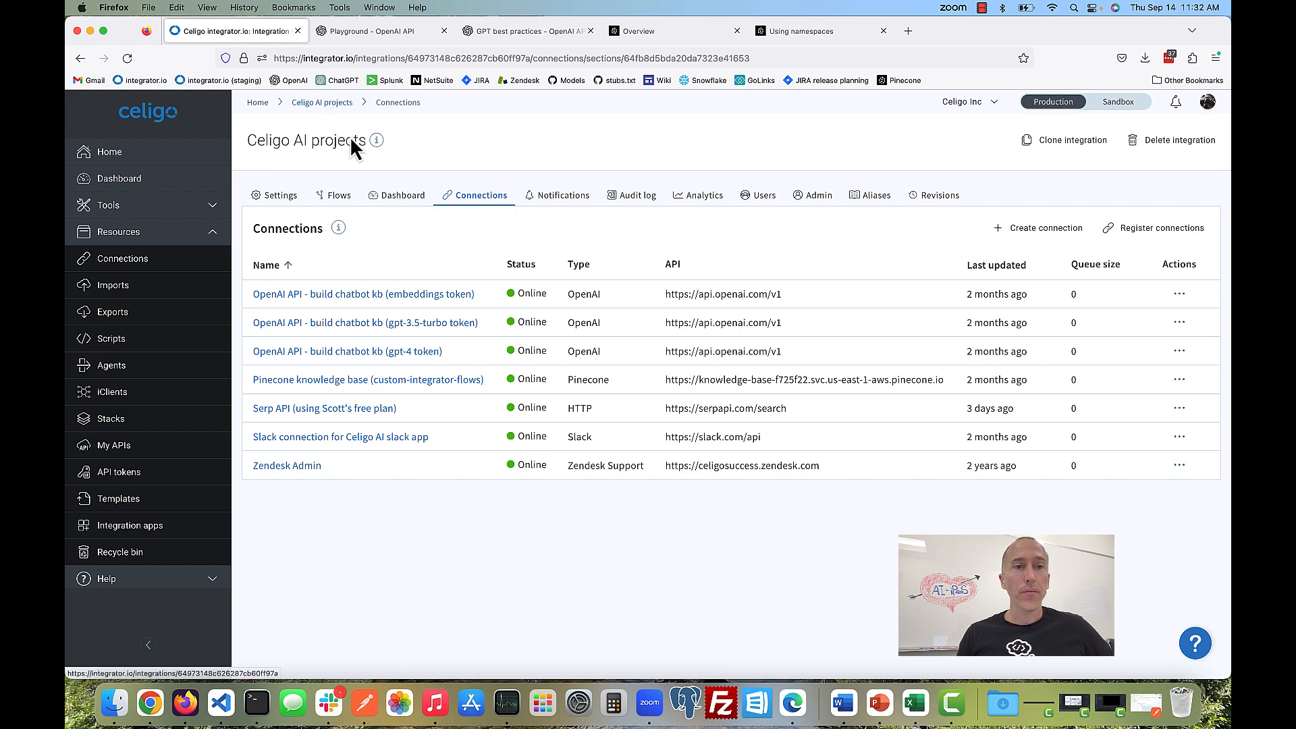
{"action": "left_click", "coordinate": [338, 201]}
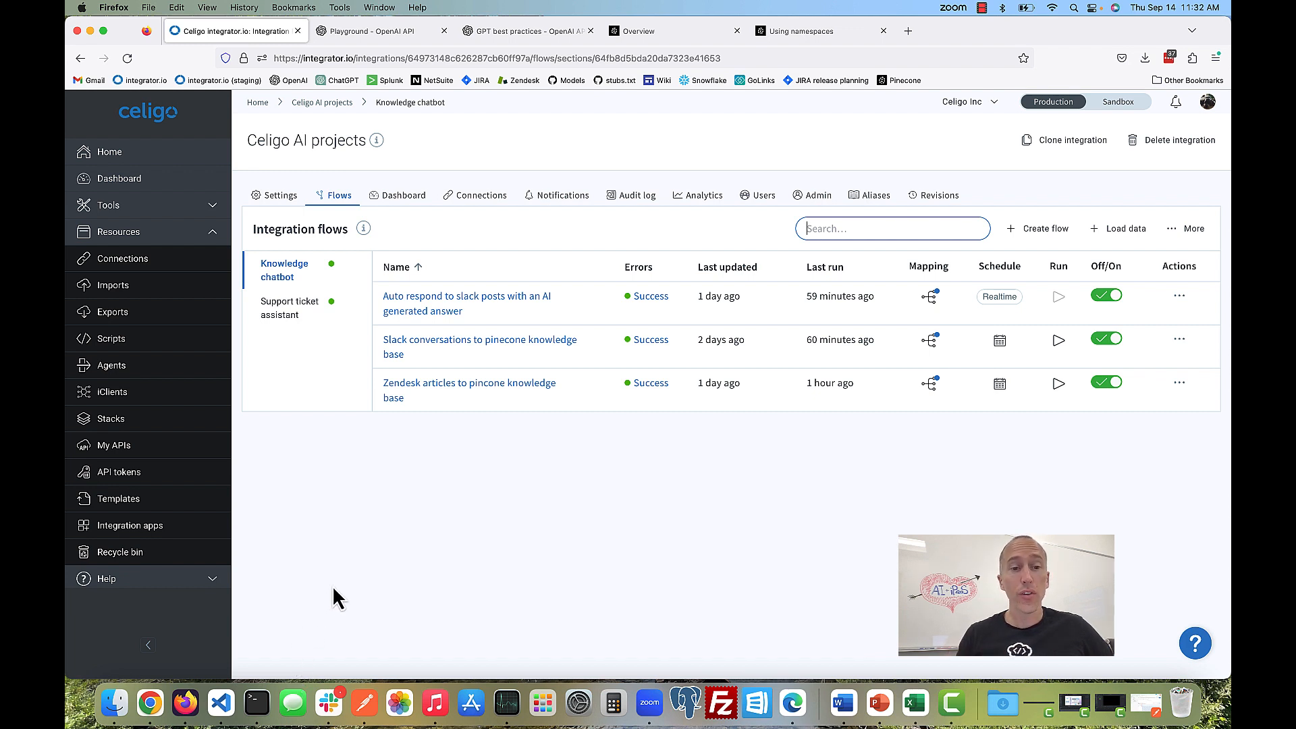
Step: Switch to Slack, open the ai-product-kb channel, and read the AI-generated answer in the thread about manually running a daisy-chained delta flow
{"action": "left_click", "coordinate": [329, 705]}
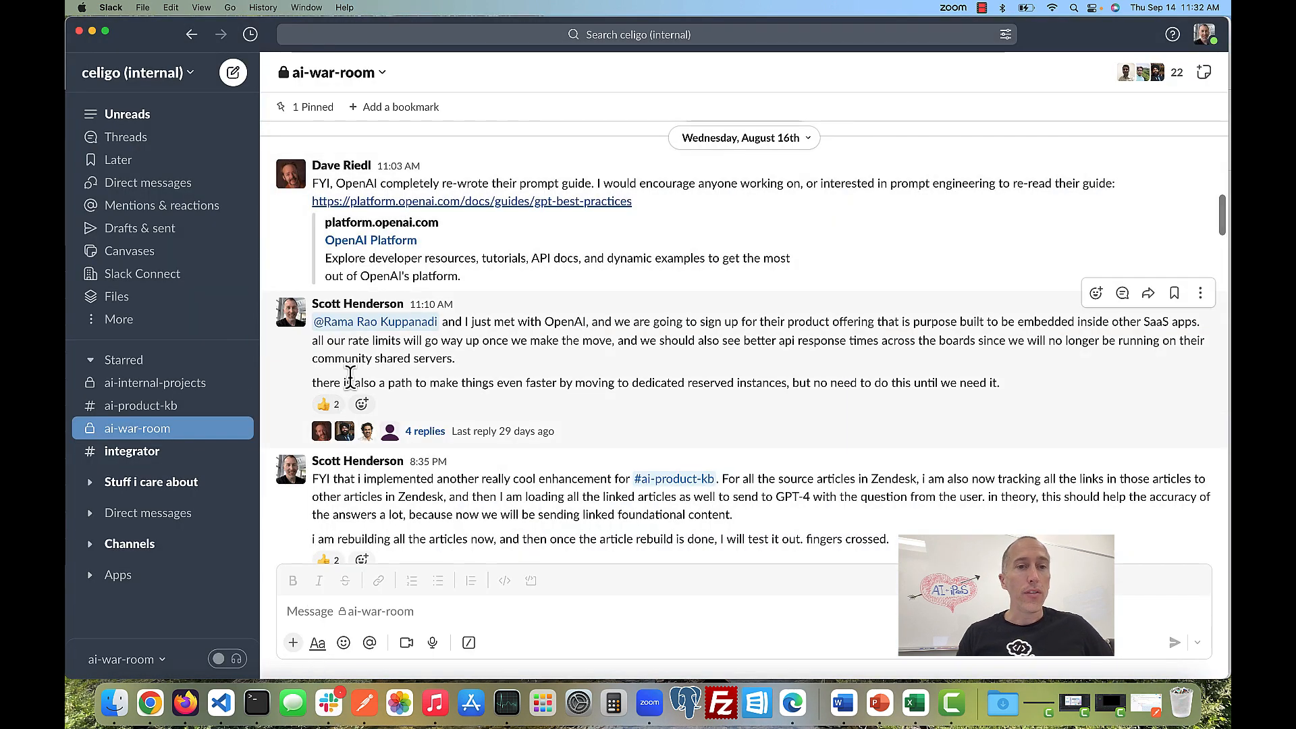
{"action": "left_click", "coordinate": [194, 406]}
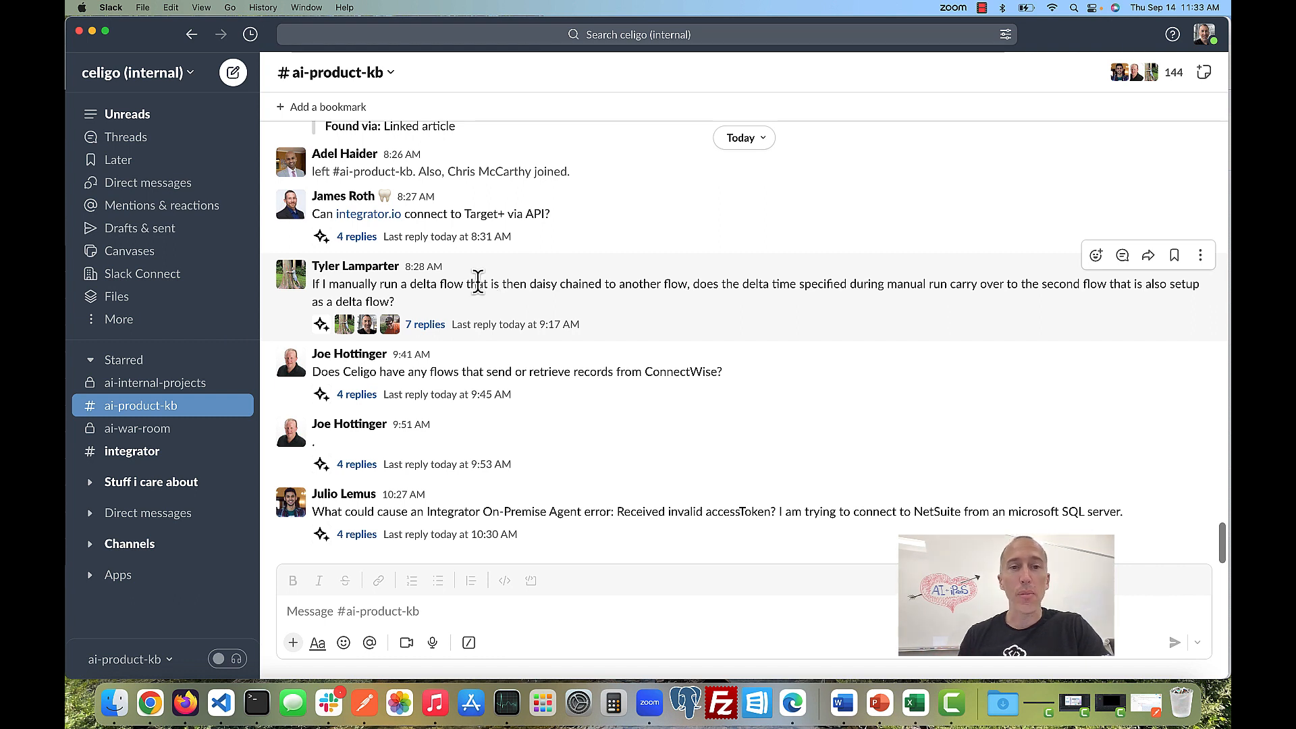
{"action": "double_click", "coordinate": [398, 284]}
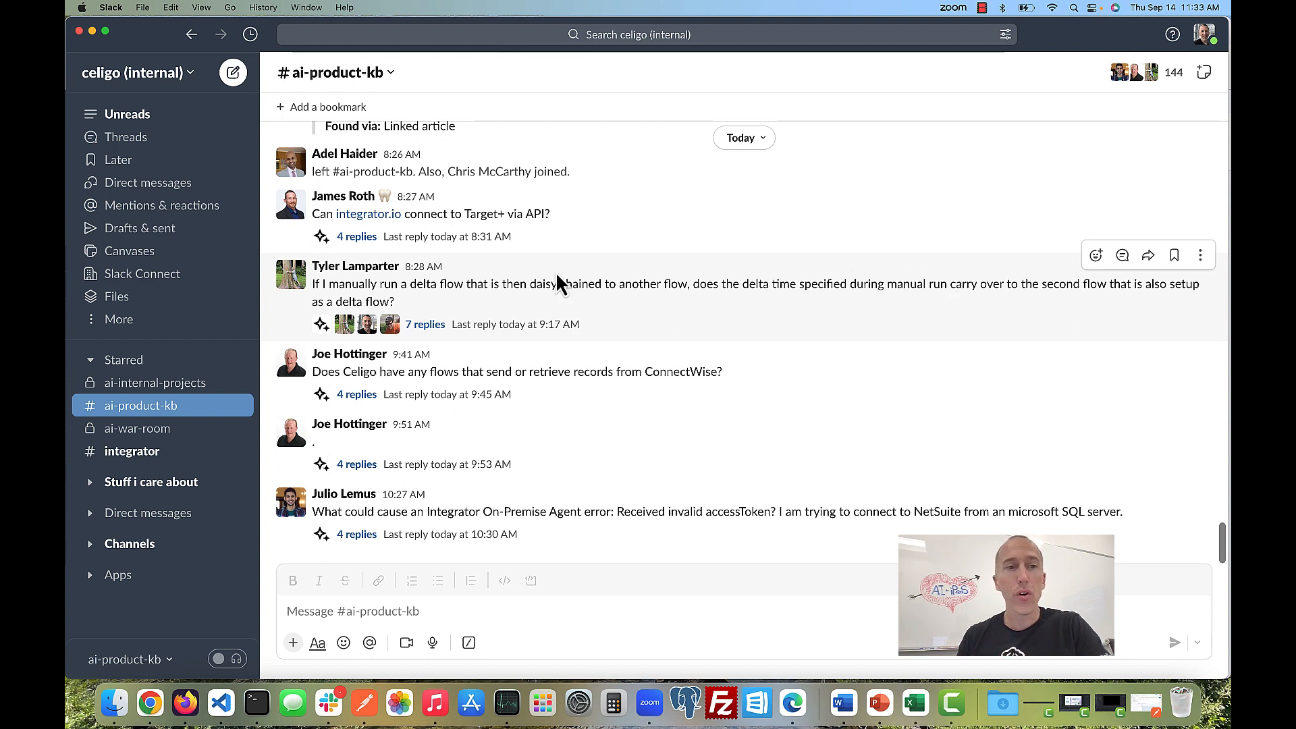
{"action": "left_click", "coordinate": [418, 330]}
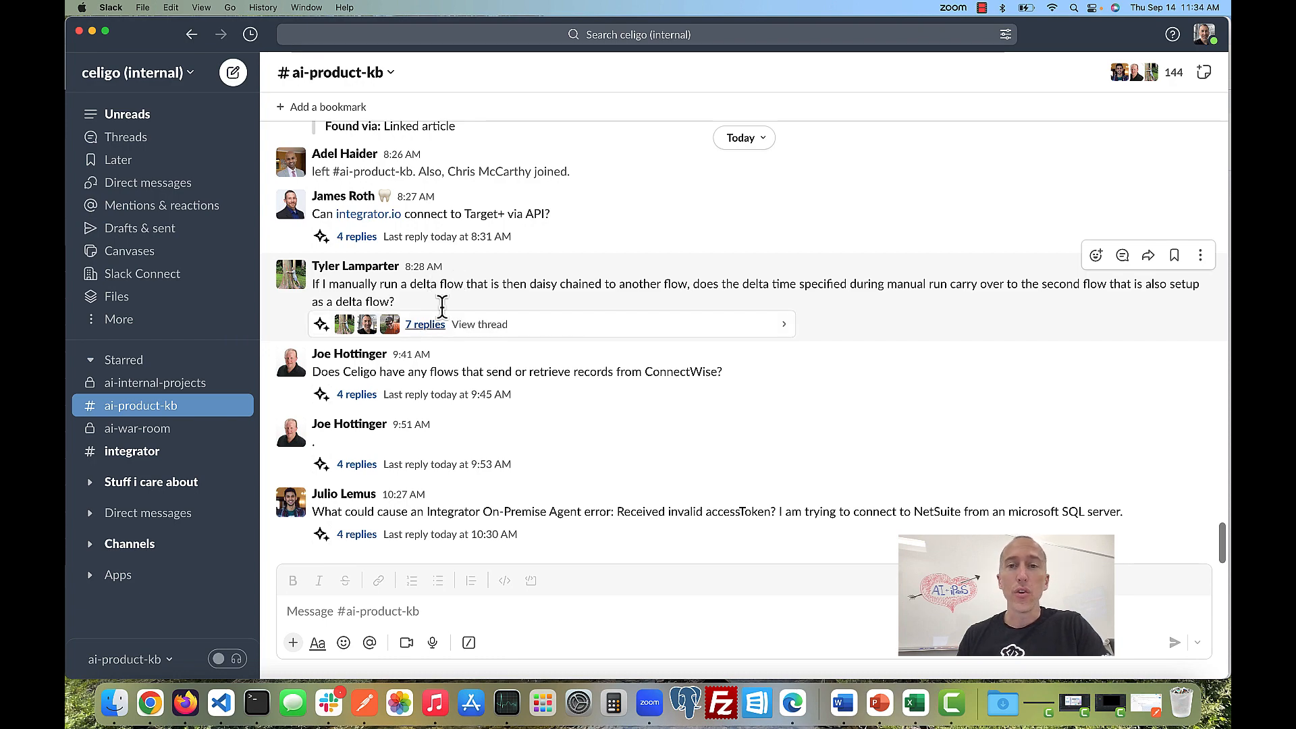
{"action": "scroll", "coordinate": [816, 270], "scroll_direction": "up", "scroll_amount": 10}
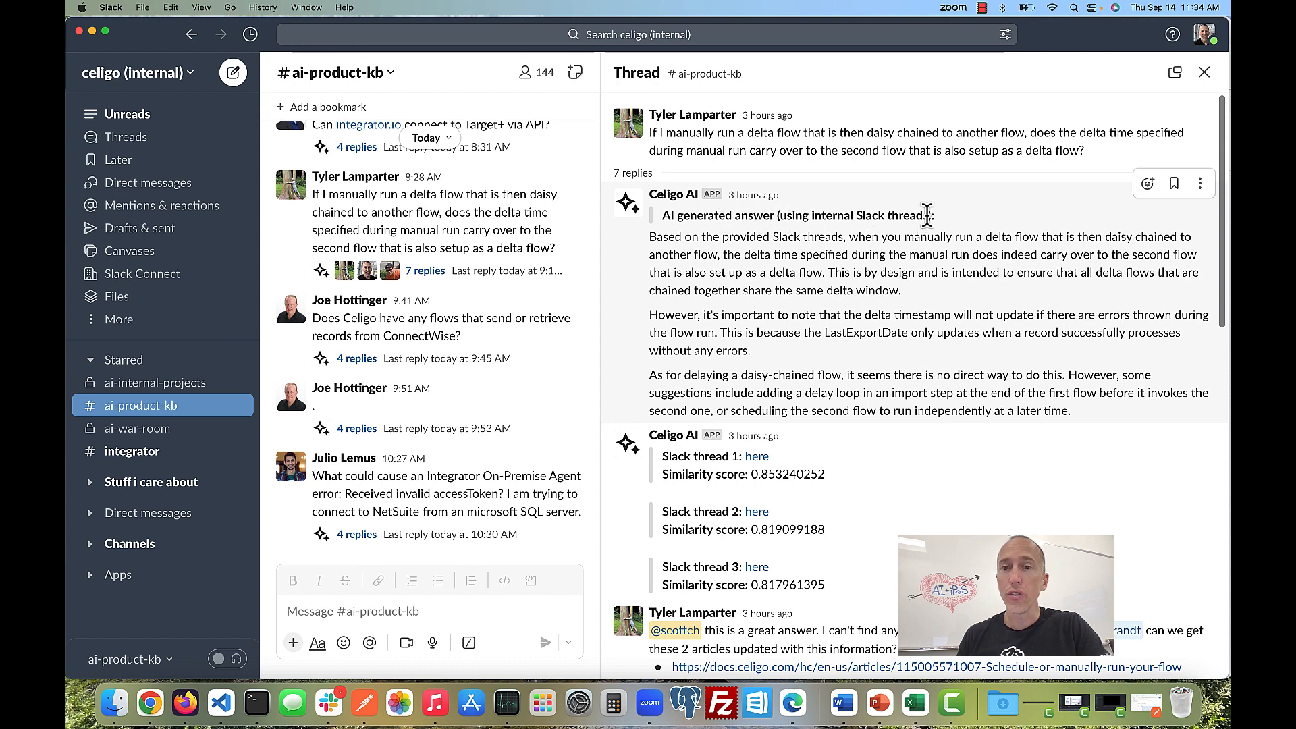
Step: Review the AI answer generated from internal Slack threads and the source thread links with their similarity scores
{"action": "left_click_drag", "start_coordinate": [928, 215], "coordinate": [778, 216]}
{"action": "left_click", "coordinate": [745, 239]}
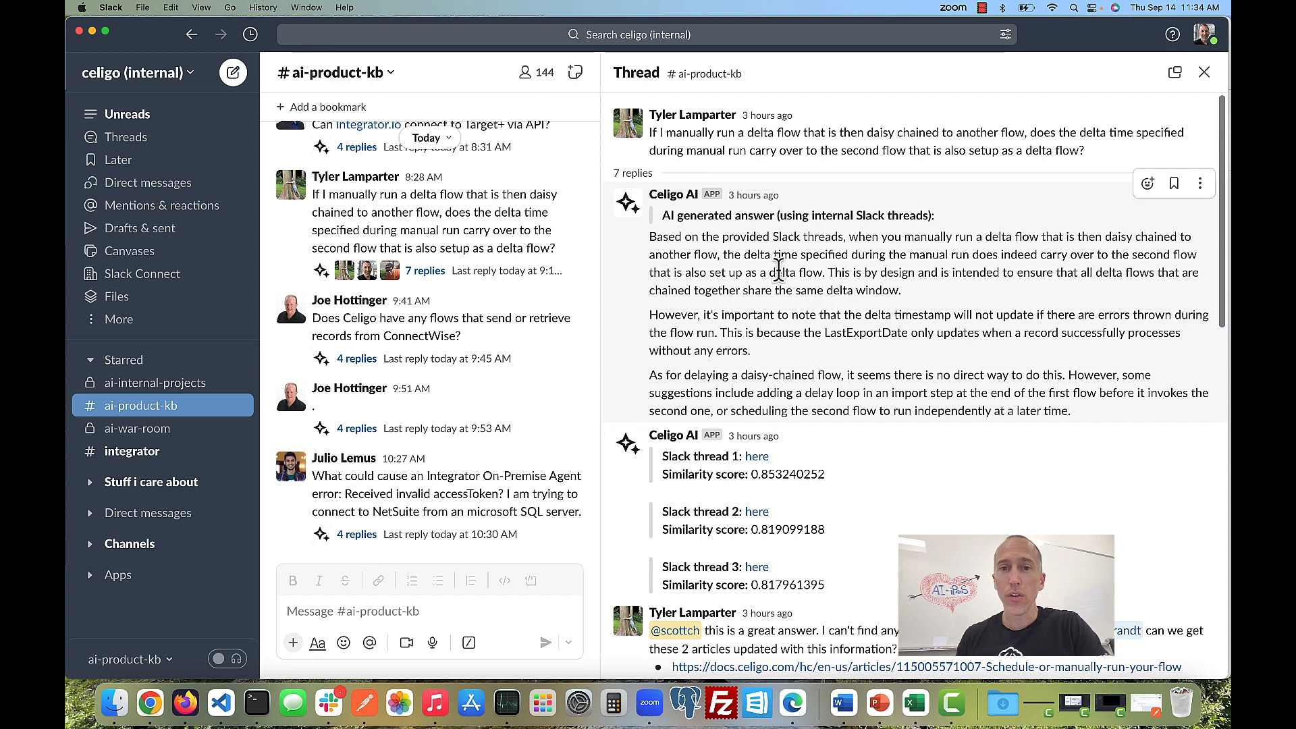
{"action": "scroll", "coordinate": [779, 270], "scroll_direction": "down", "scroll_amount": 1}
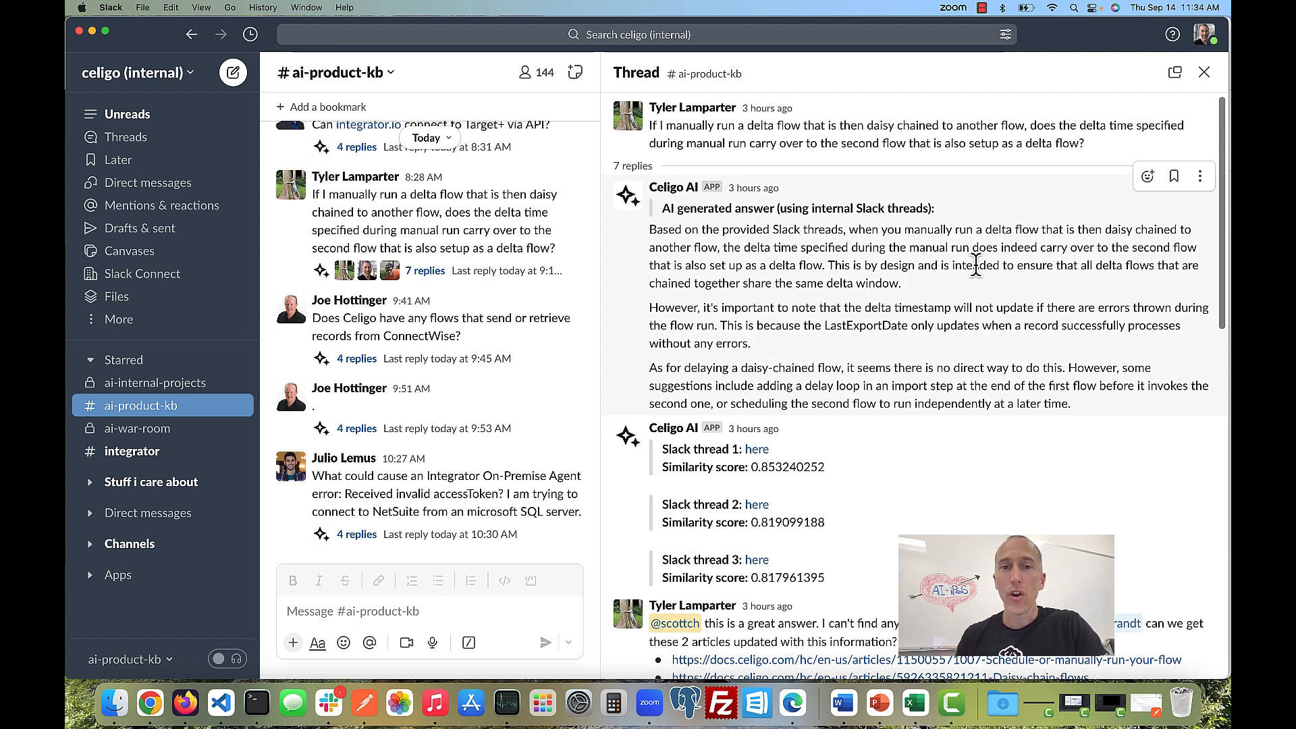
{"action": "scroll", "coordinate": [888, 322], "scroll_direction": "down", "scroll_amount": 3}
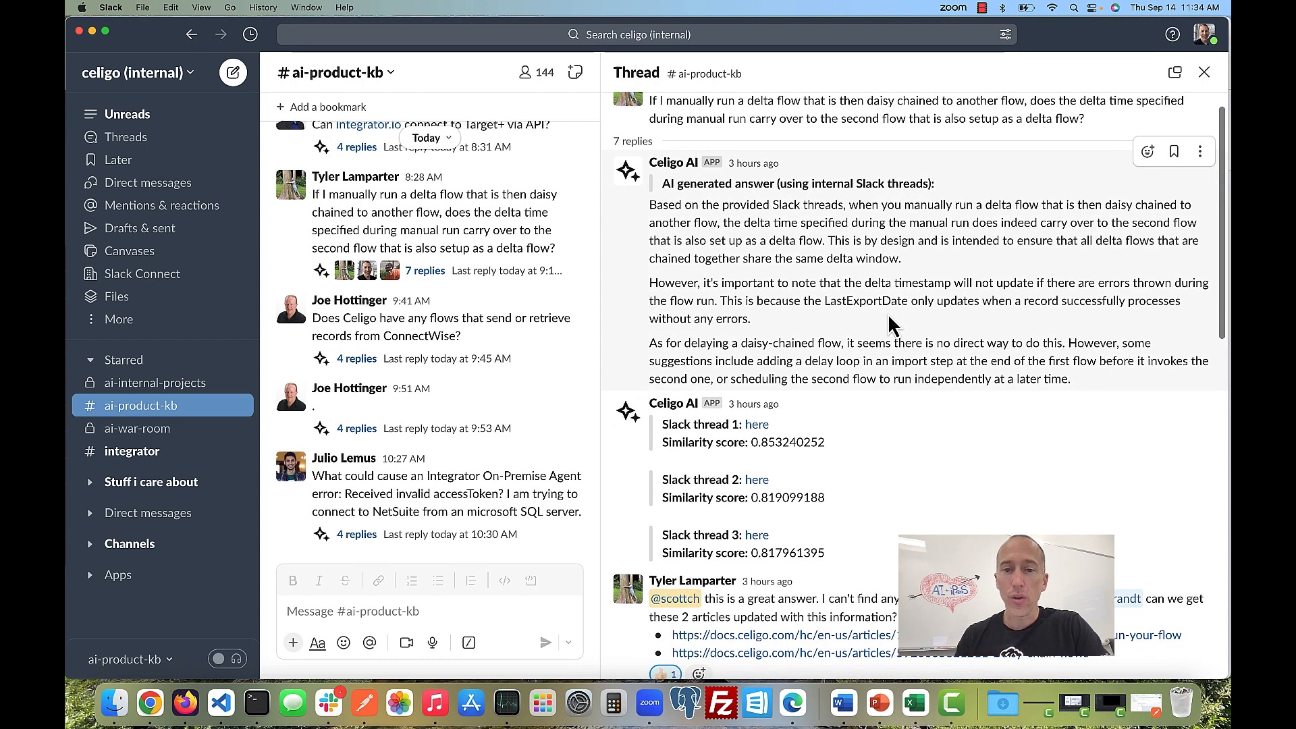
{"action": "scroll", "coordinate": [757, 422], "scroll_direction": "down", "scroll_amount": 5}
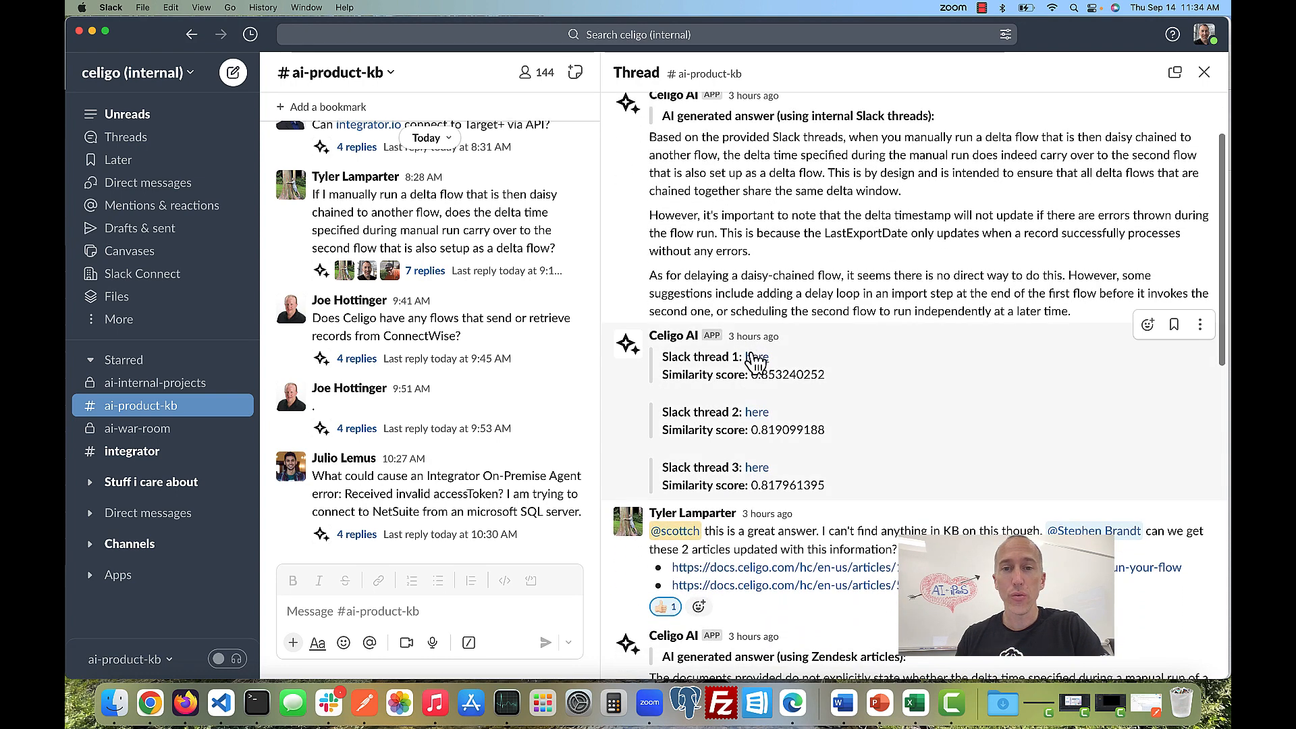
{"action": "mouse_move", "coordinate": [754, 364]}
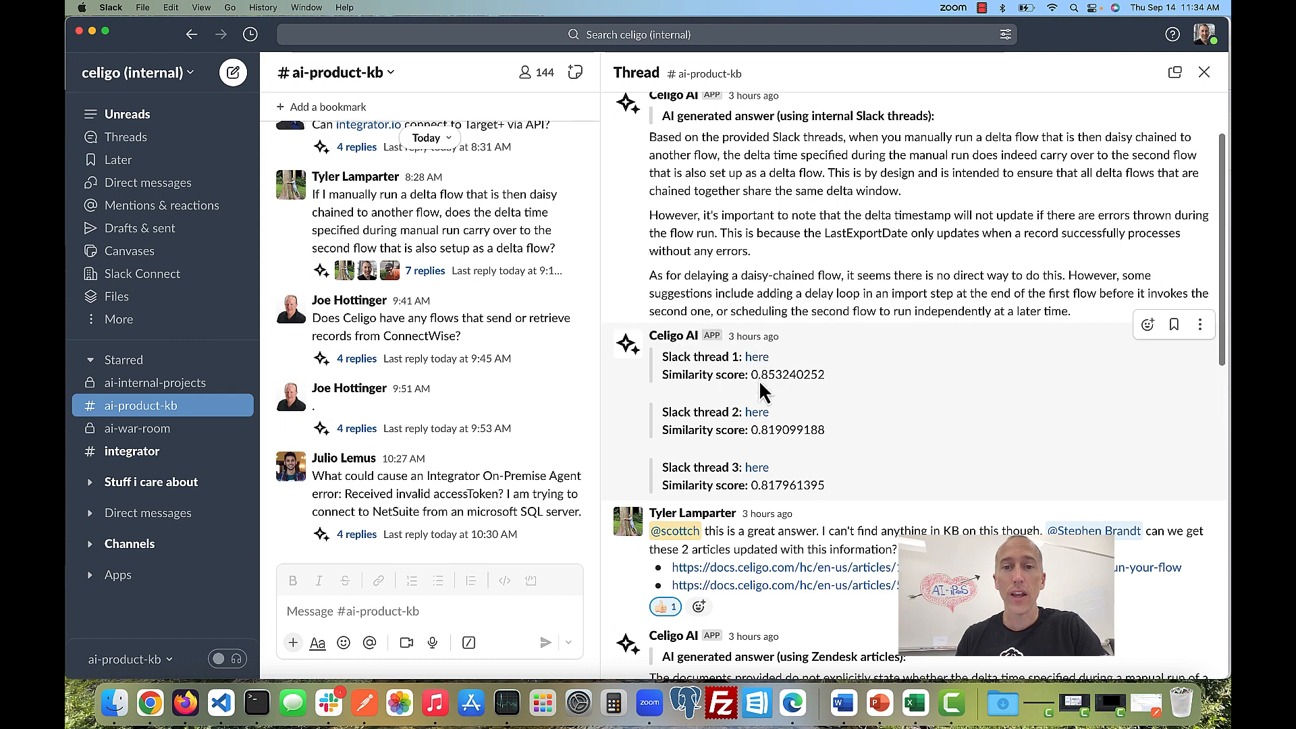
{"action": "mouse_move", "coordinate": [757, 420]}
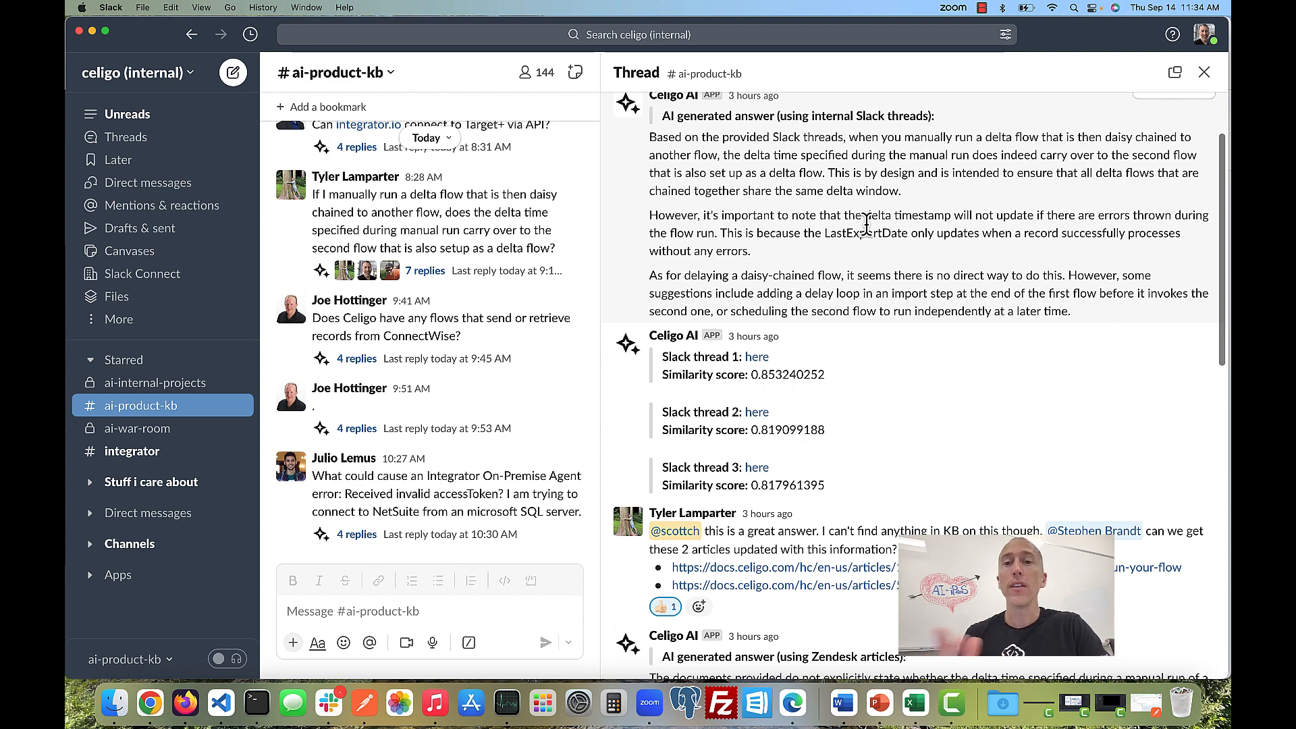
Step: Read the colleague's reply in the thread asking for the two knowledge base articles to be updated
{"action": "scroll", "coordinate": [776, 283], "scroll_direction": "down", "scroll_amount": 1}
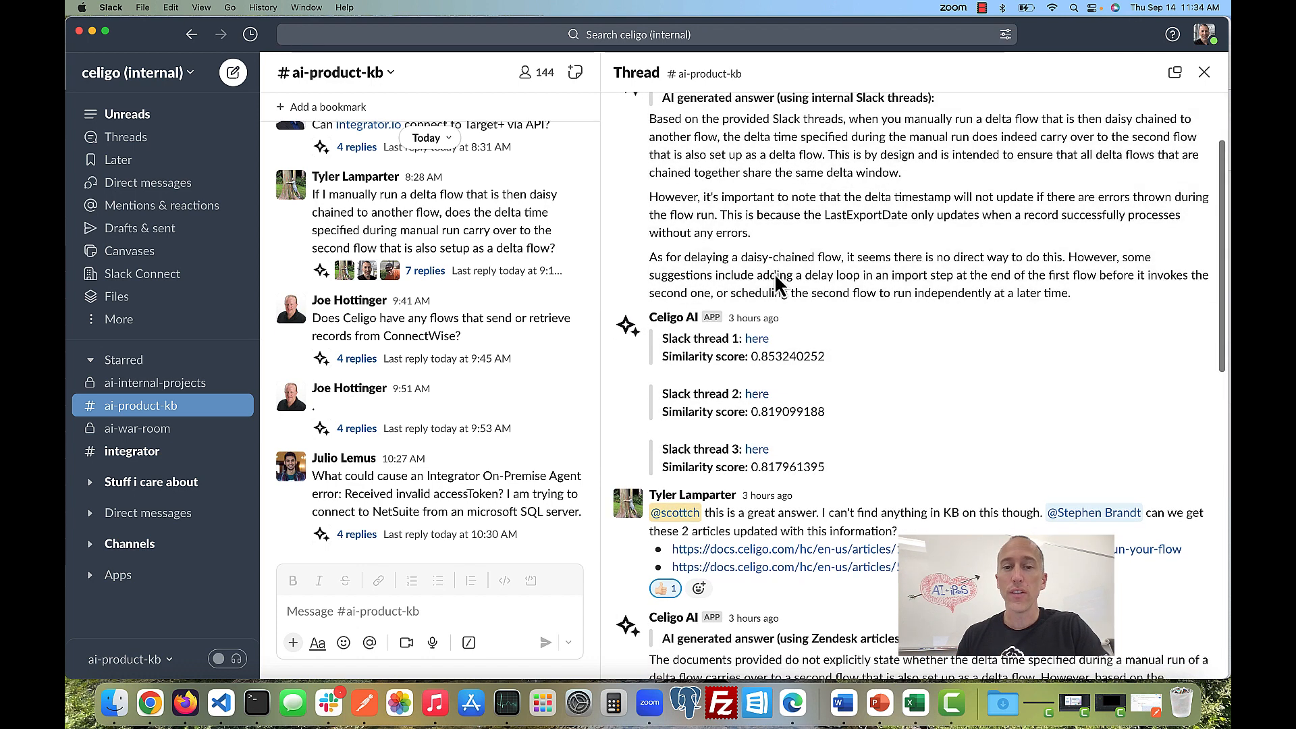
{"action": "scroll", "coordinate": [776, 276], "scroll_direction": "down", "scroll_amount": 2}
{"action": "scroll", "coordinate": [776, 278], "scroll_direction": "up", "scroll_amount": 1}
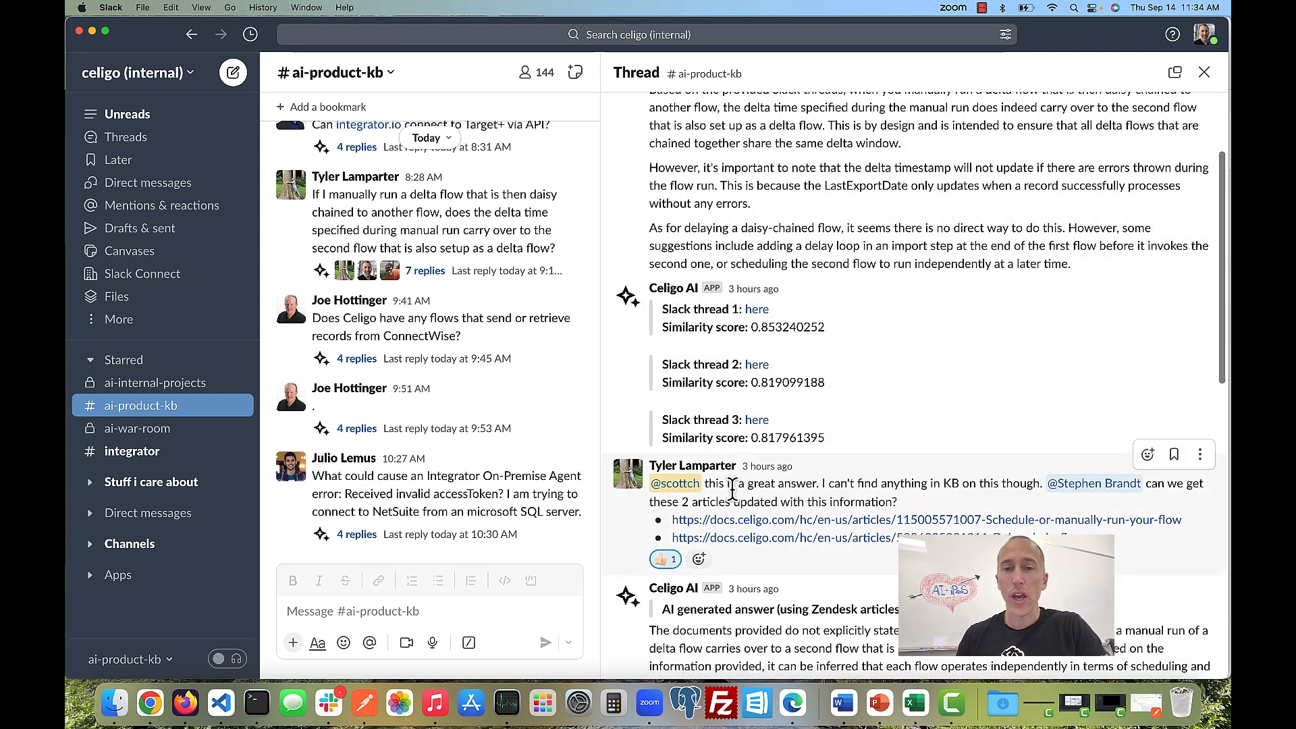
{"action": "scroll", "coordinate": [738, 484], "scroll_direction": "down", "scroll_amount": 1}
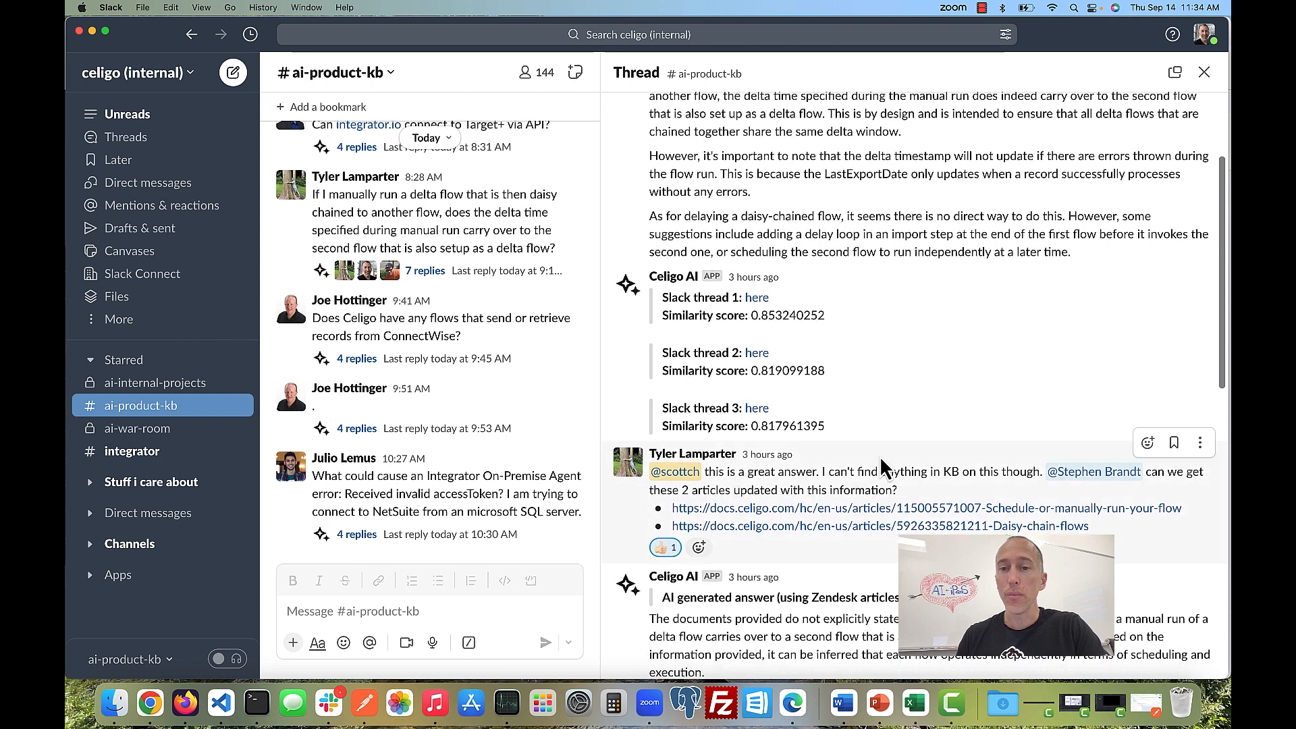
{"action": "scroll", "coordinate": [905, 475], "scroll_direction": "down", "scroll_amount": 1}
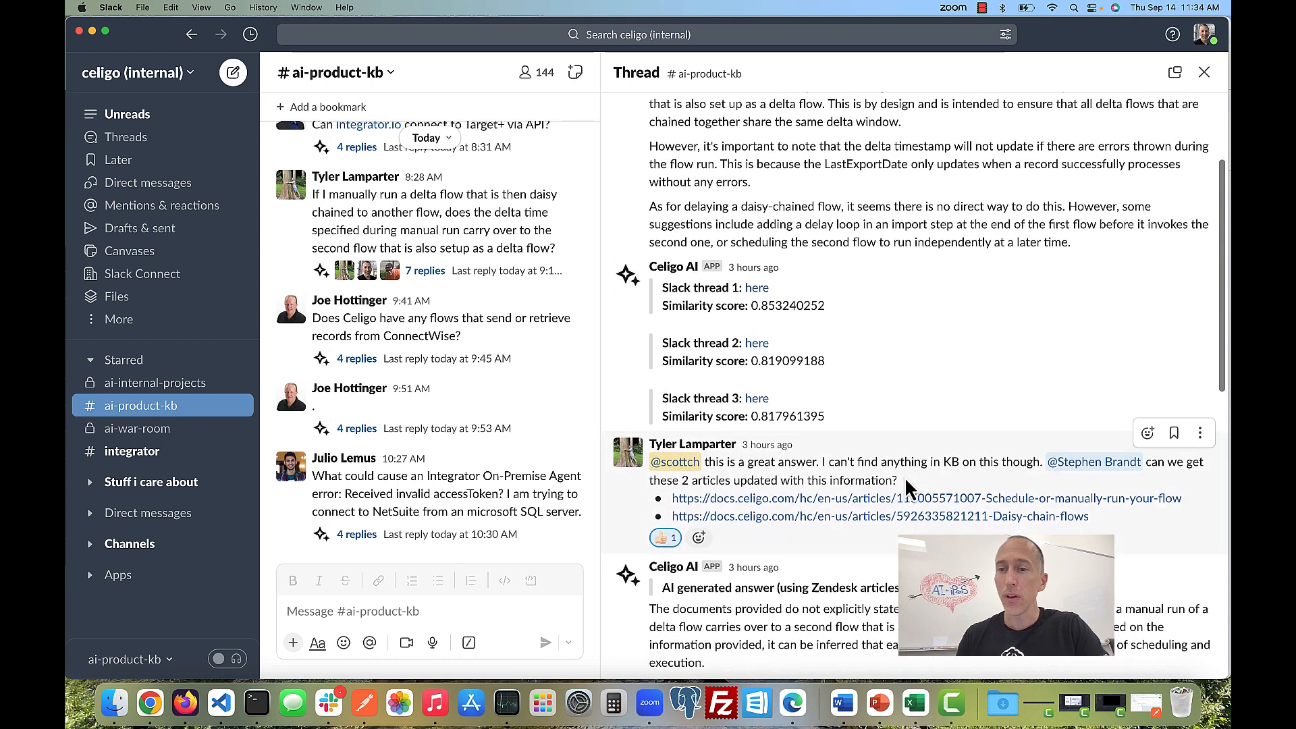
{"action": "mouse_move", "coordinate": [1077, 473]}
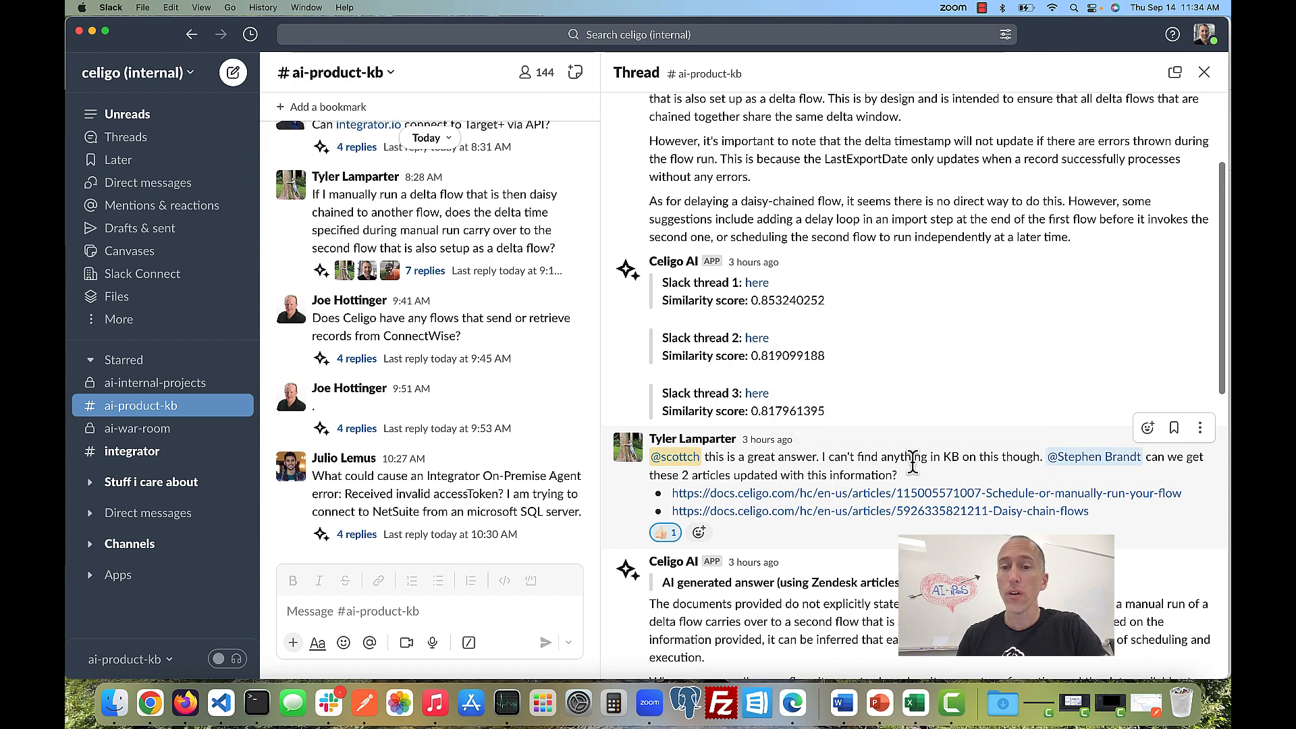
Step: Read the AI answer generated from Zendesk articles and the follow-up replies below its article list
{"action": "scroll", "coordinate": [918, 472], "scroll_direction": "down", "scroll_amount": 1}
{"action": "scroll", "coordinate": [917, 473], "scroll_direction": "down", "scroll_amount": 5}
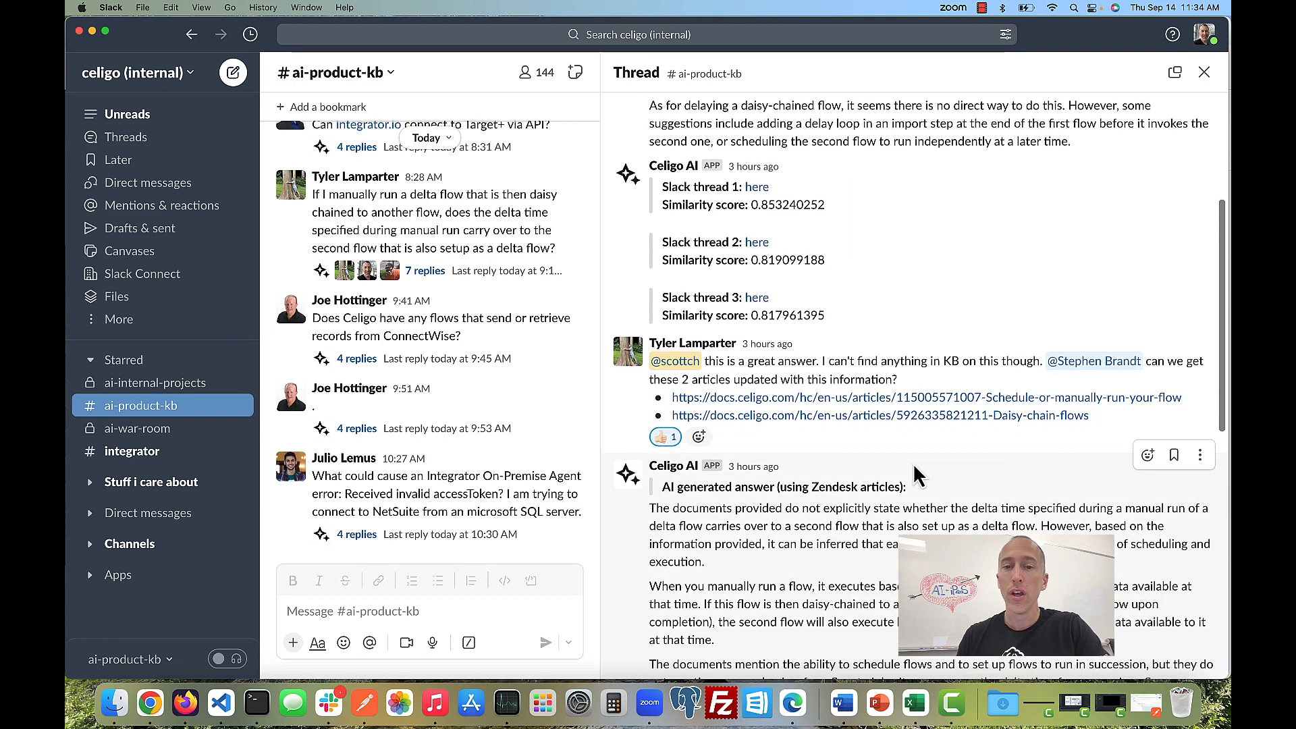
{"action": "scroll", "coordinate": [917, 472], "scroll_direction": "down", "scroll_amount": 5}
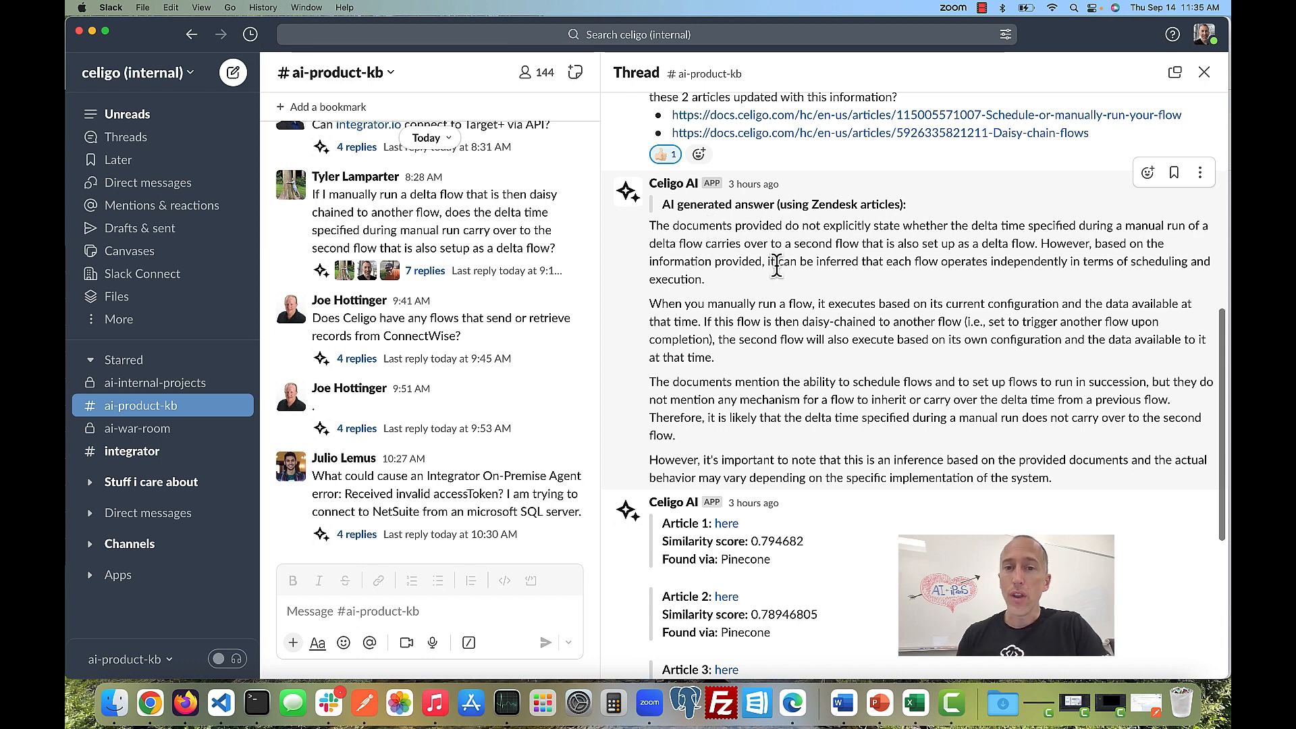
{"action": "scroll", "coordinate": [776, 376], "scroll_direction": "down", "scroll_amount": 5}
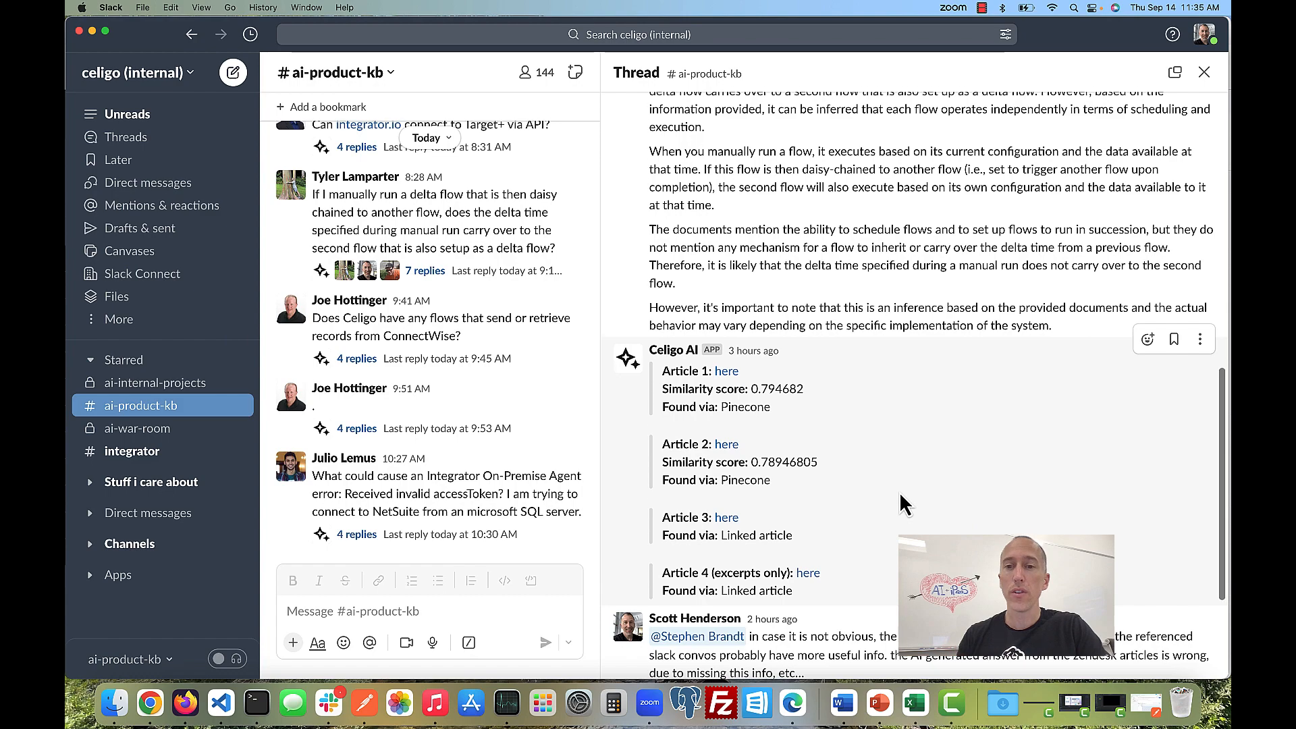
{"action": "scroll", "coordinate": [902, 503], "scroll_direction": "down", "scroll_amount": 1}
{"action": "scroll", "coordinate": [902, 496], "scroll_direction": "down", "scroll_amount": 1}
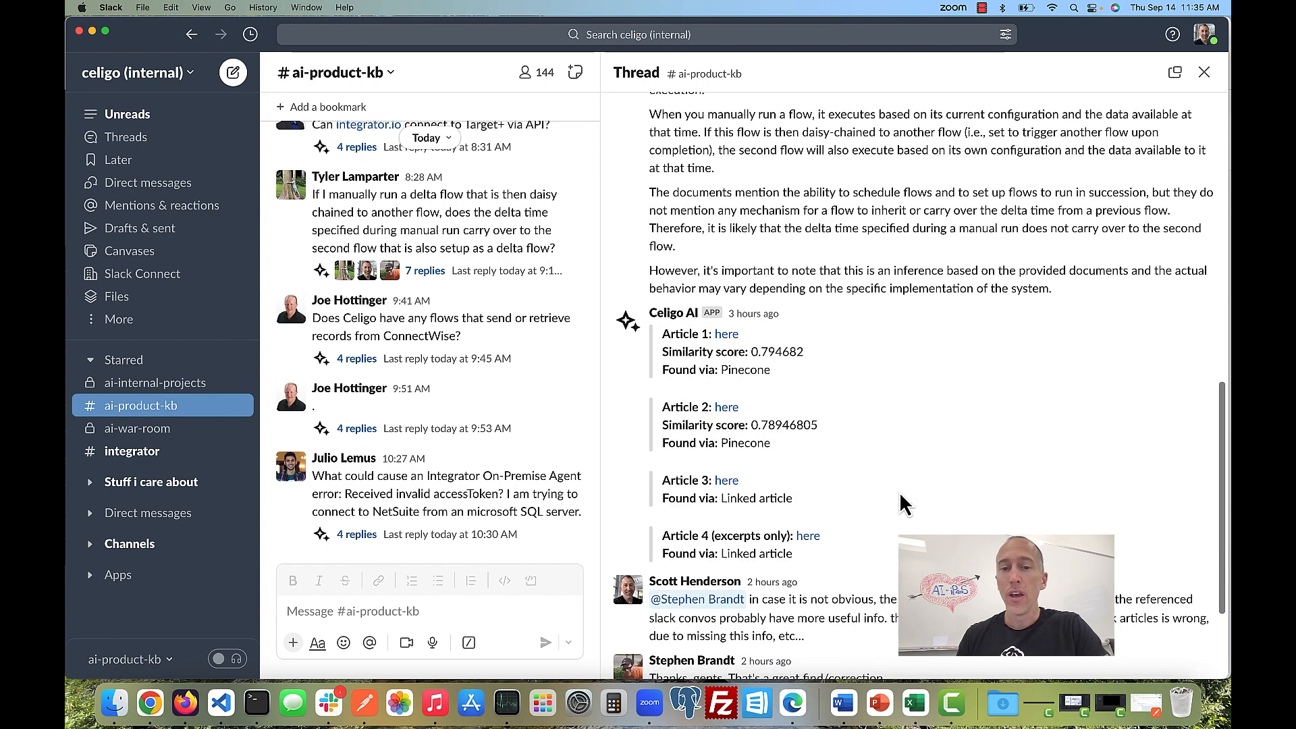
Step: Compare the Slack-thread answer at the start of the thread with the Zendesk-article answer further down
{"action": "scroll", "coordinate": [901, 496], "scroll_direction": "up", "scroll_amount": 10}
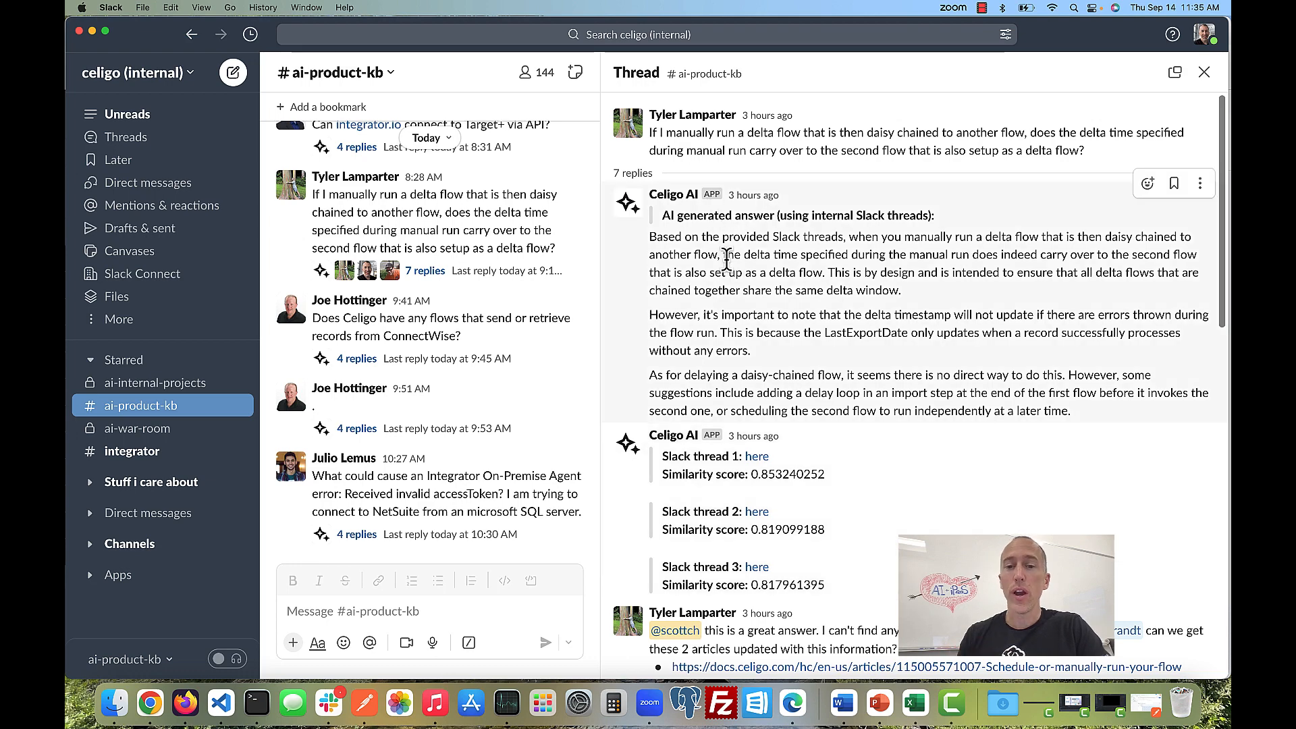
{"action": "scroll", "coordinate": [726, 260], "scroll_direction": "down", "scroll_amount": 5}
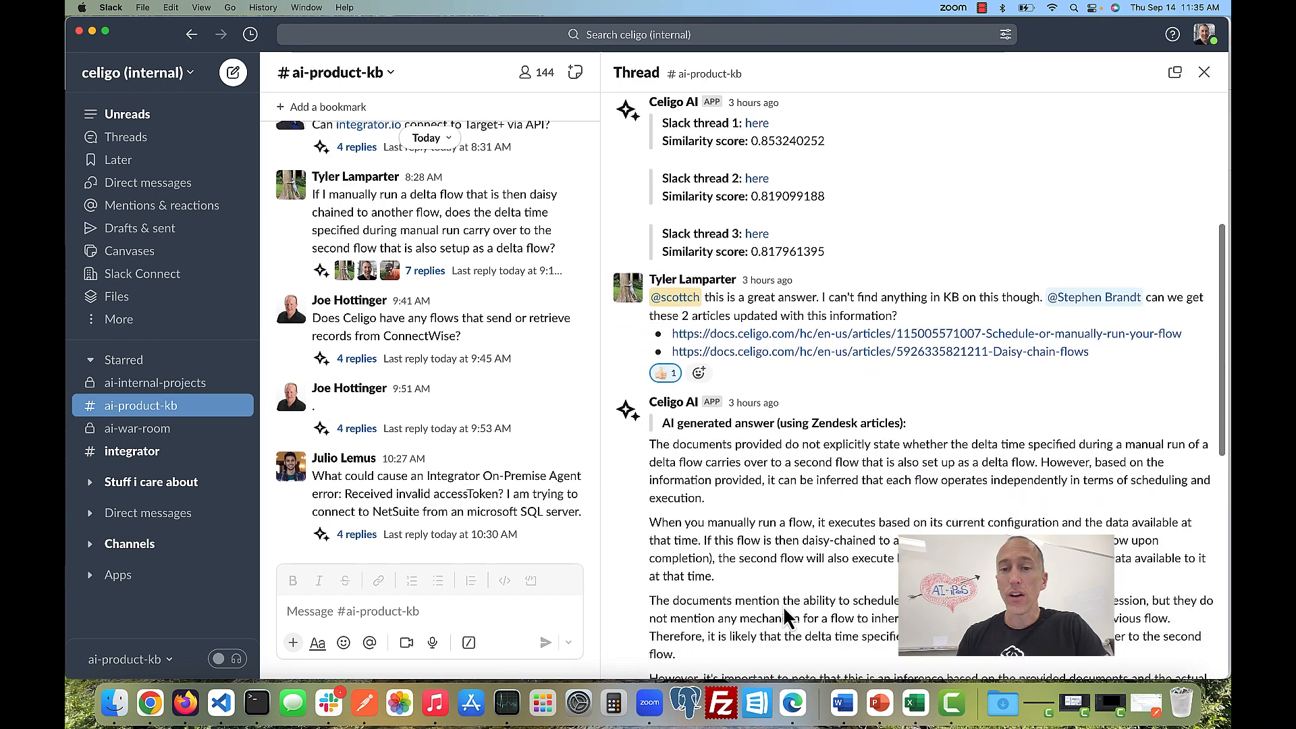
{"action": "scroll", "coordinate": [785, 615], "scroll_direction": "down", "scroll_amount": 1}
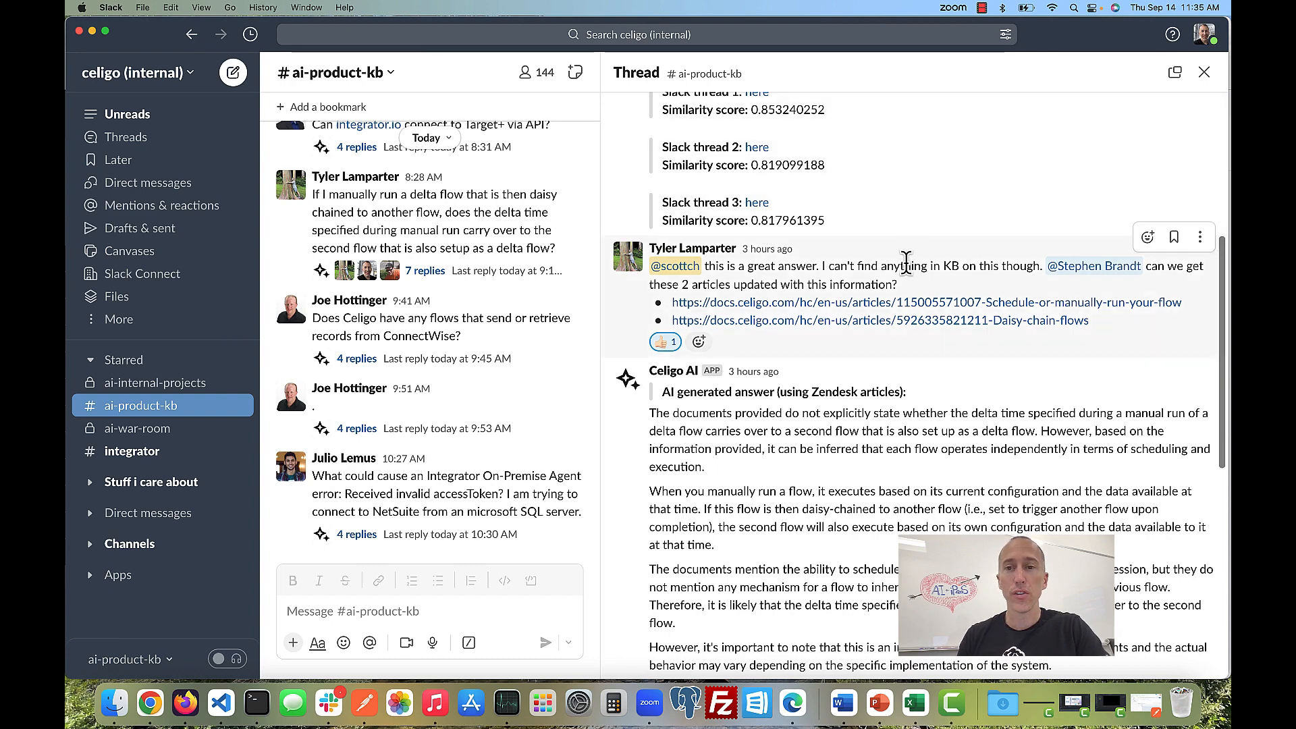
{"action": "scroll", "coordinate": [906, 265], "scroll_direction": "up", "scroll_amount": 5}
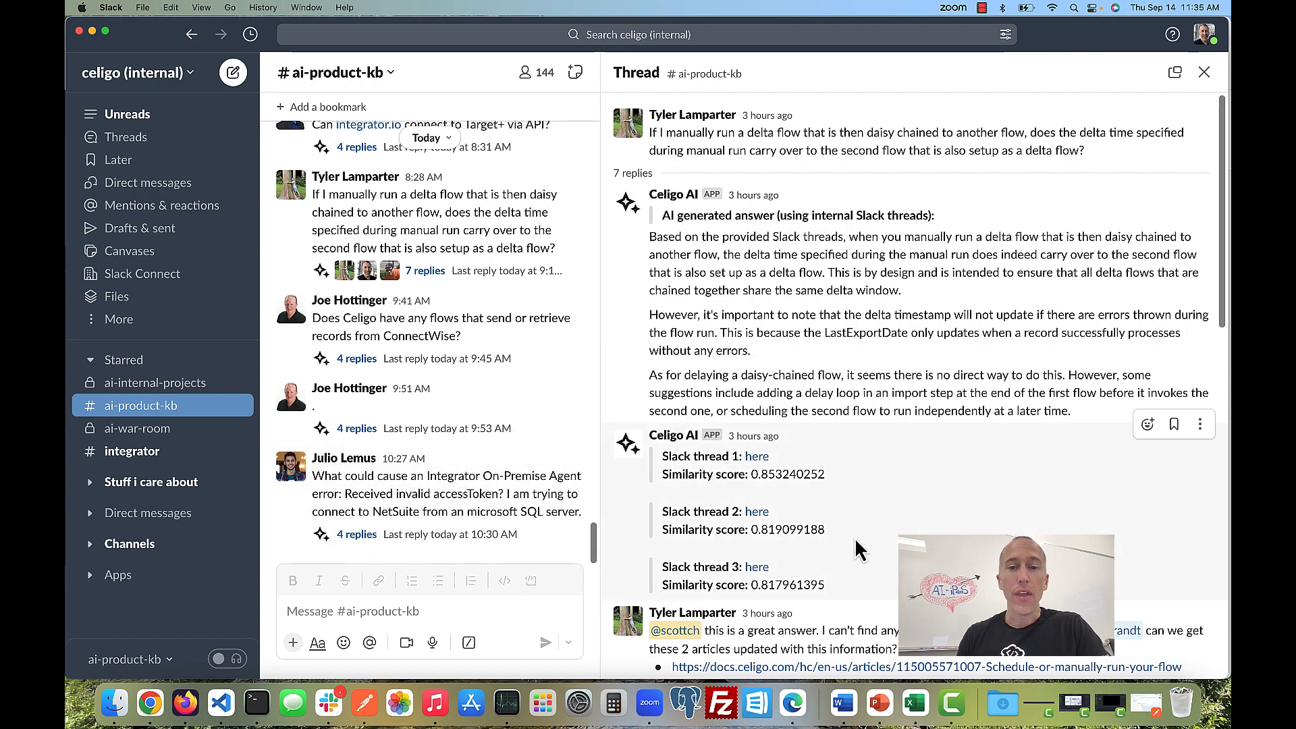
{"action": "scroll", "coordinate": [856, 536], "scroll_direction": "down", "scroll_amount": 10}
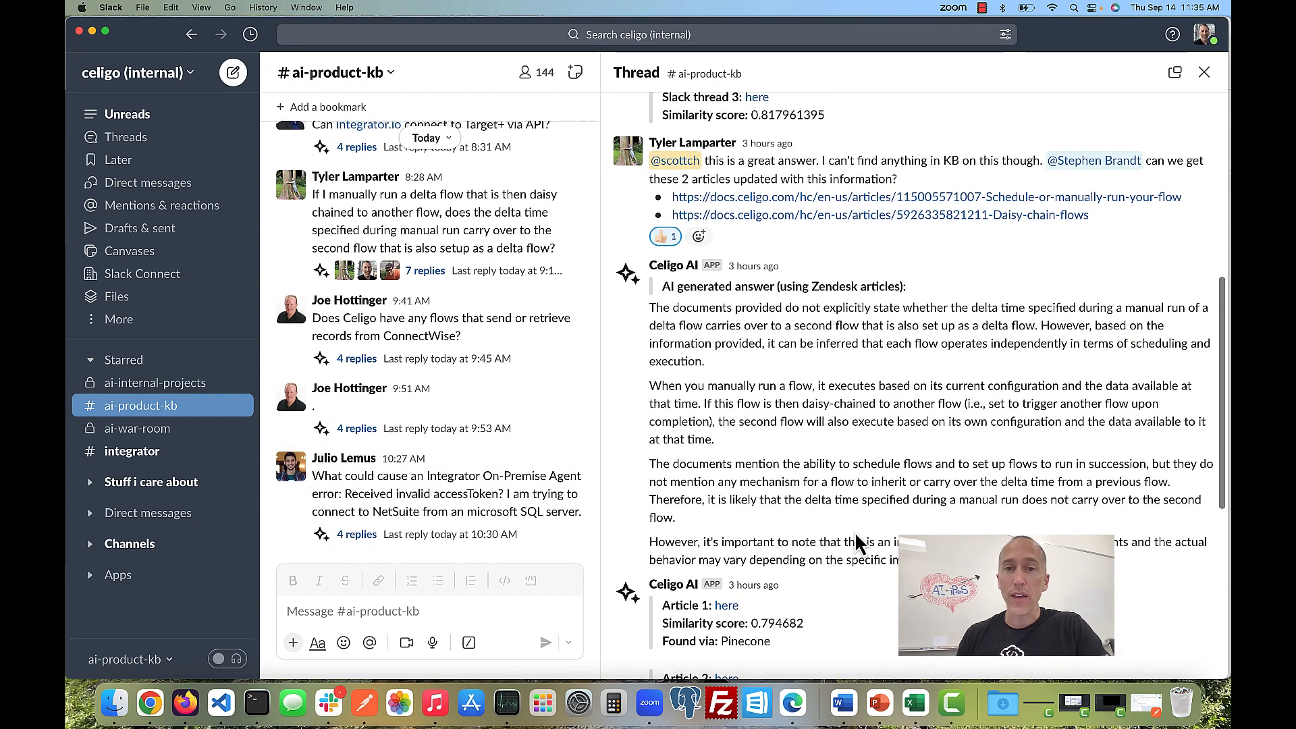
{"action": "scroll", "coordinate": [856, 544], "scroll_direction": "down", "scroll_amount": 3}
{"action": "scroll", "coordinate": [770, 380], "scroll_direction": "up", "scroll_amount": 1}
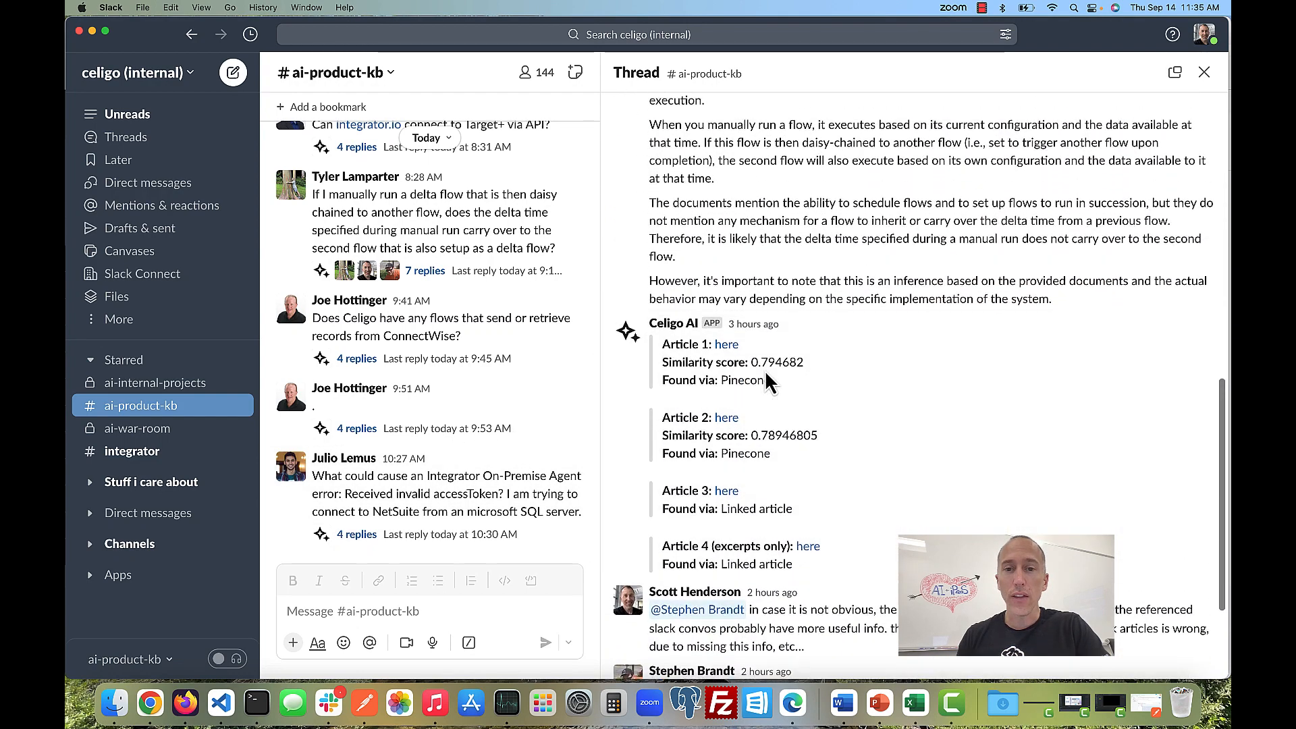
Step: Examine the Zendesk article sources' similarity scores, Found via values and excerpts-only label, and switch back to the Celigo flow list in Firefox
{"action": "left_click", "coordinate": [674, 358]}
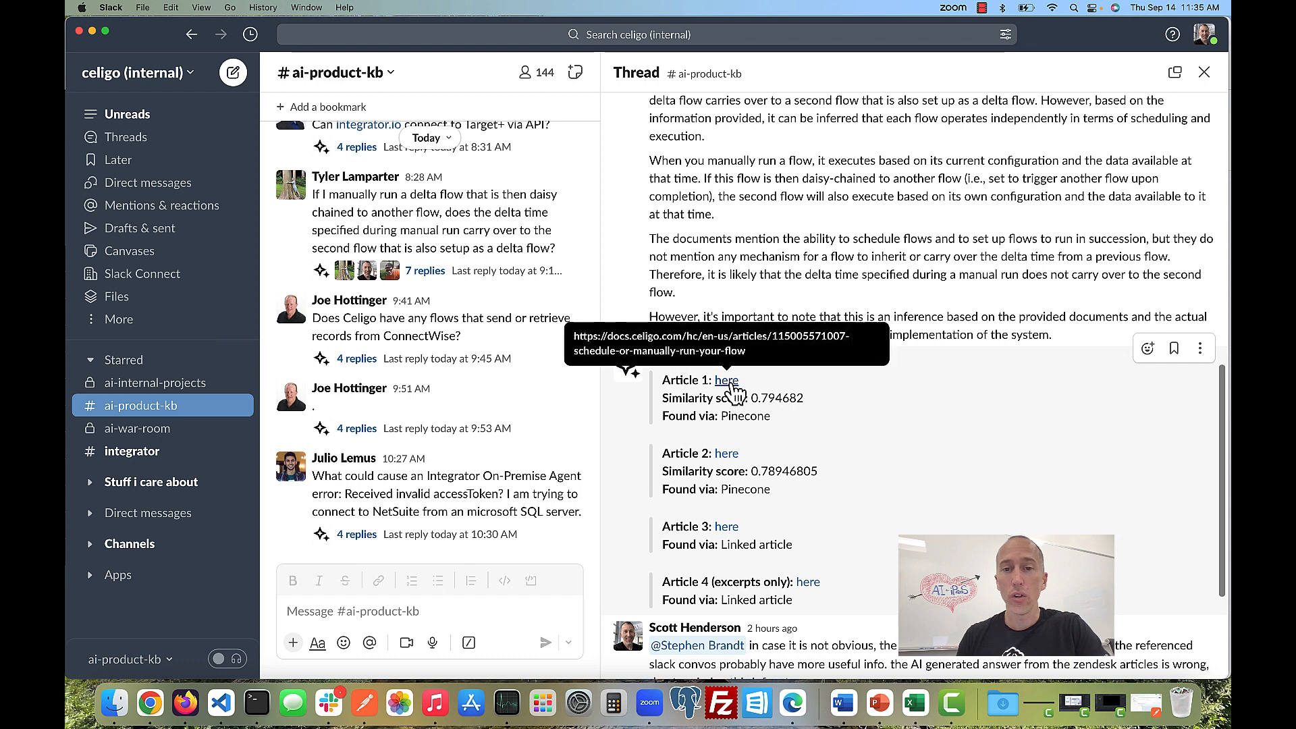
{"action": "triple_click", "coordinate": [778, 397]}
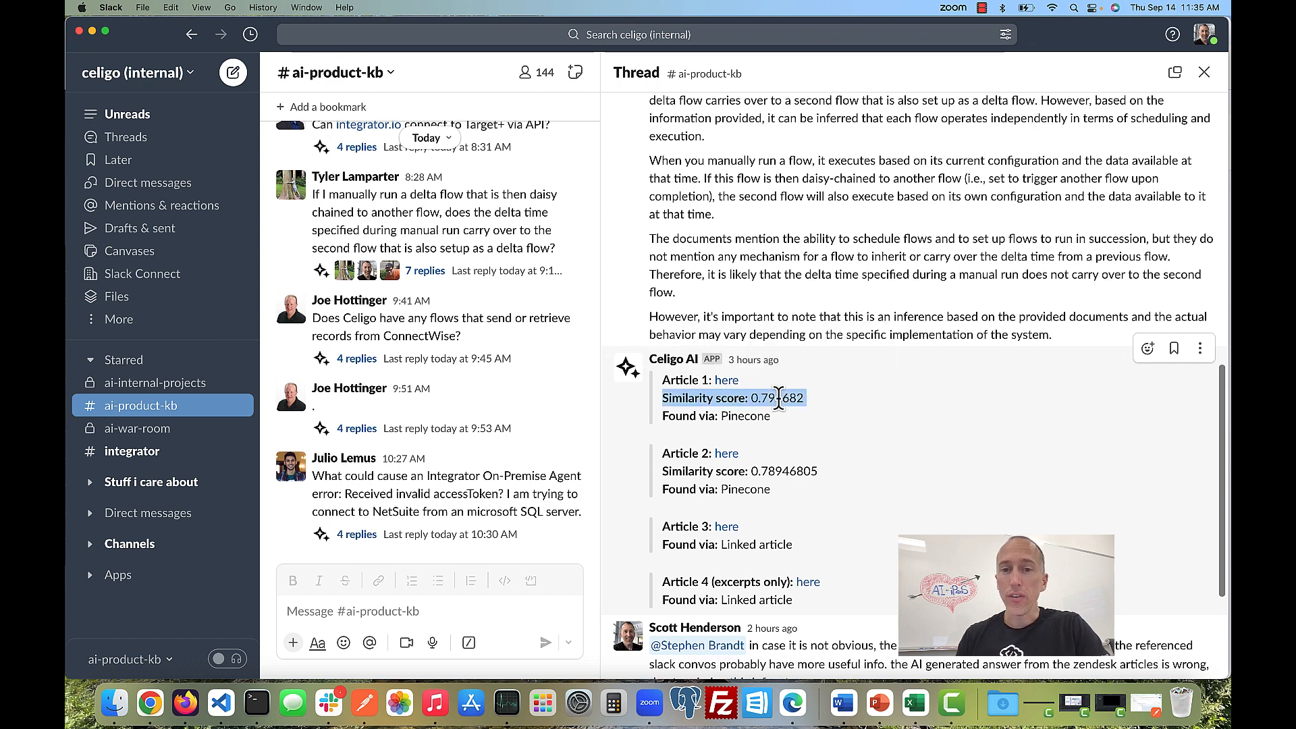
{"action": "double_click", "coordinate": [735, 416]}
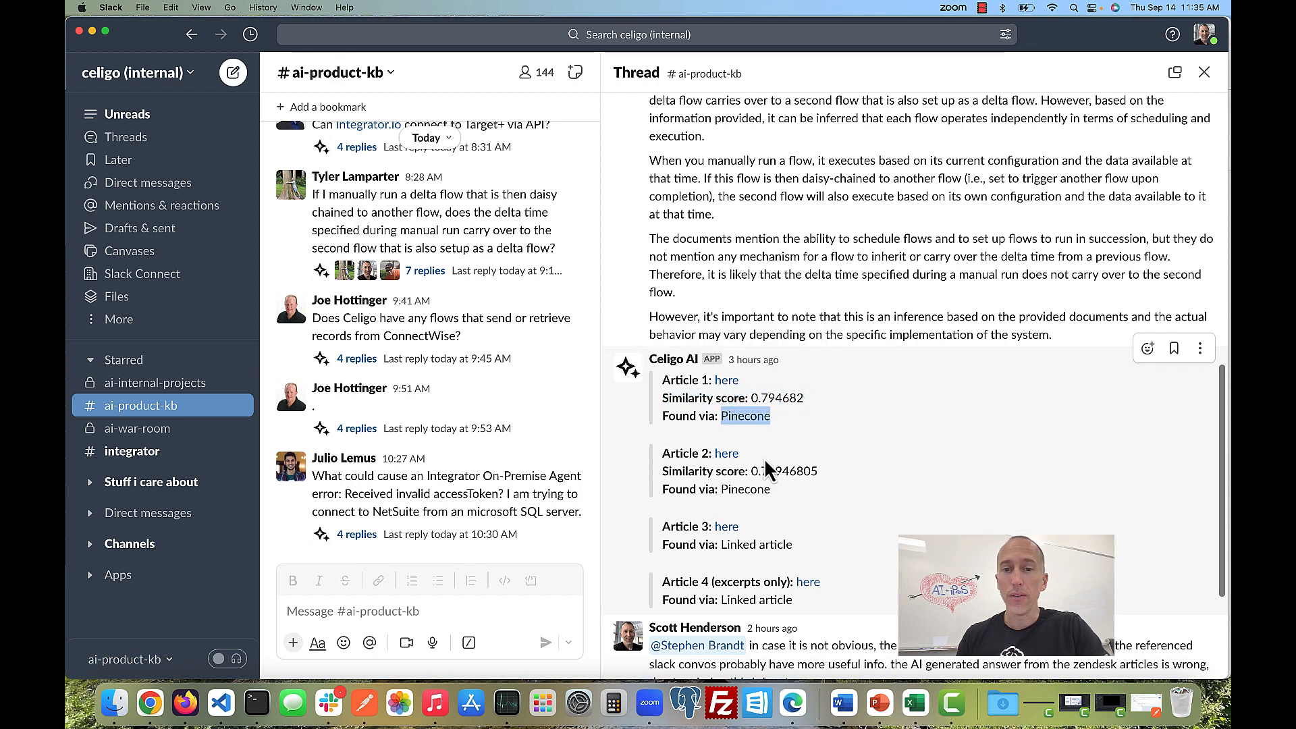
{"action": "scroll", "coordinate": [788, 478], "scroll_direction": "down", "scroll_amount": 1}
{"action": "scroll", "coordinate": [788, 479], "scroll_direction": "down", "scroll_amount": 1}
{"action": "left_click", "coordinate": [759, 537]}
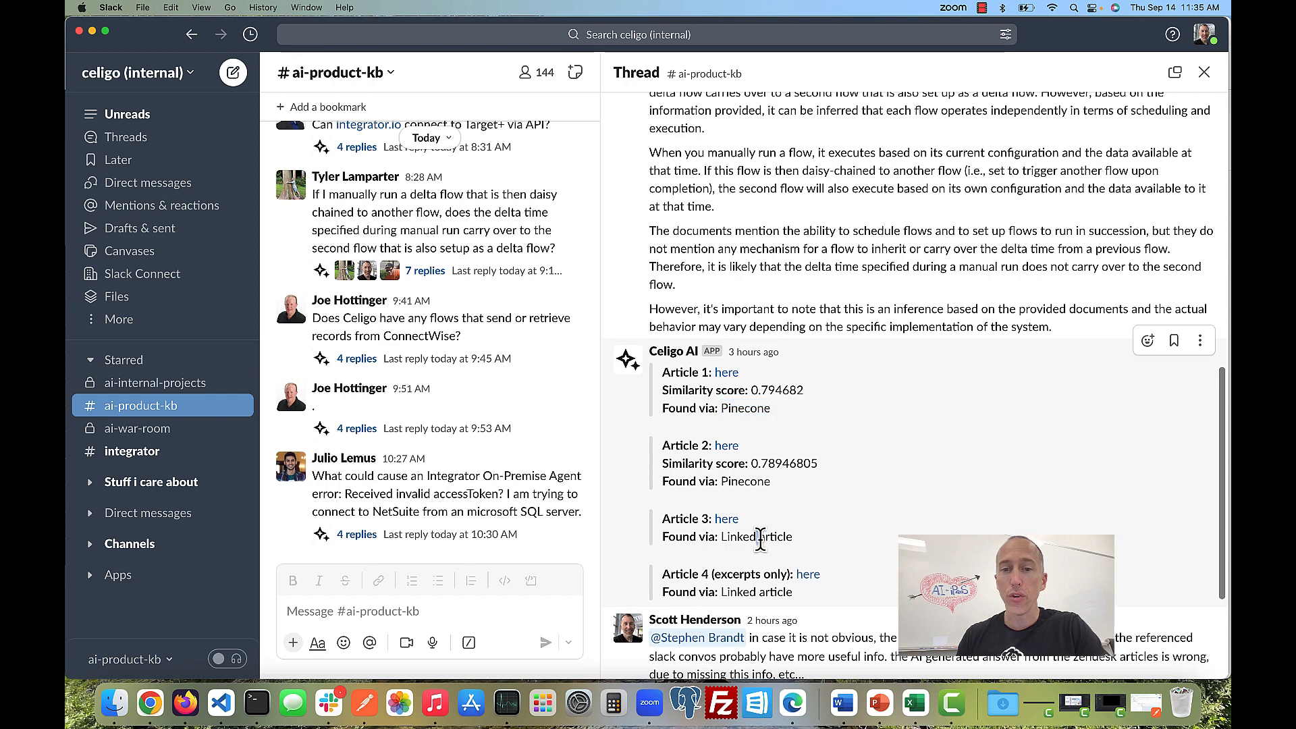
{"action": "triple_click", "coordinate": [778, 538]}
{"action": "triple_click", "coordinate": [770, 592]}
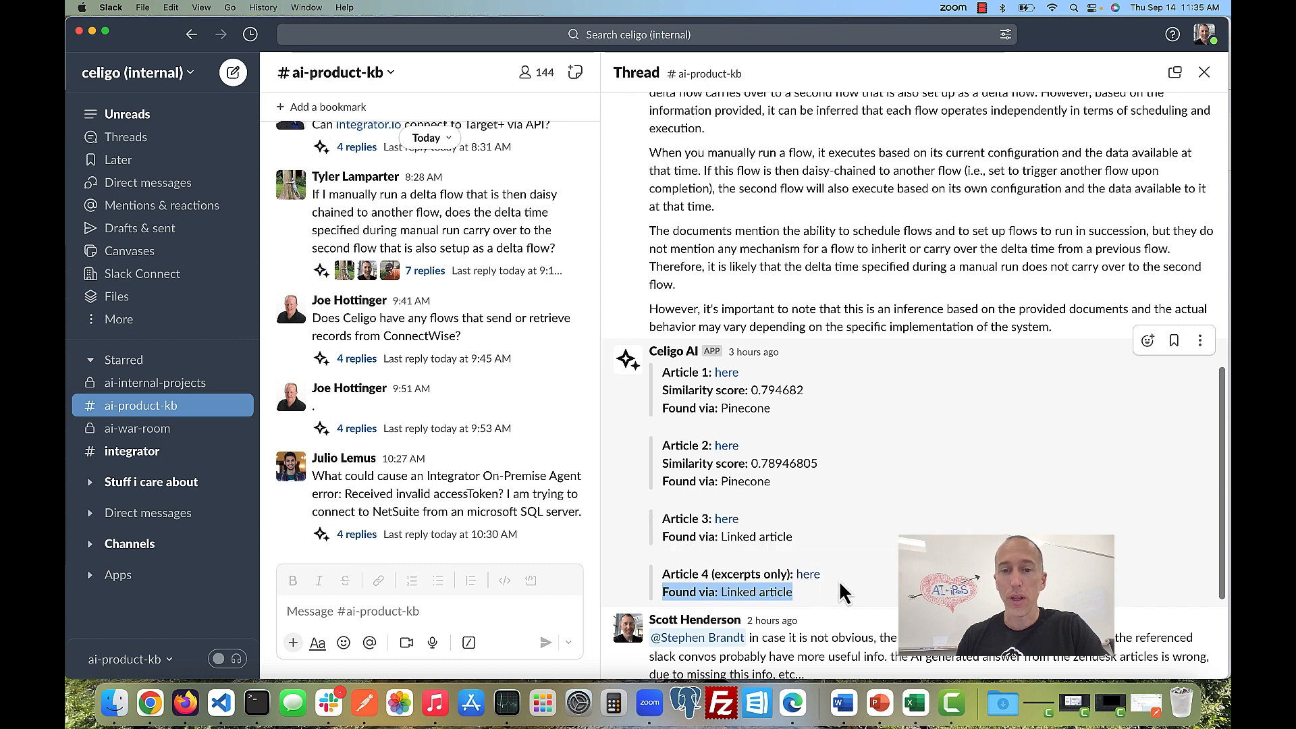
{"action": "left_click", "coordinate": [762, 582]}
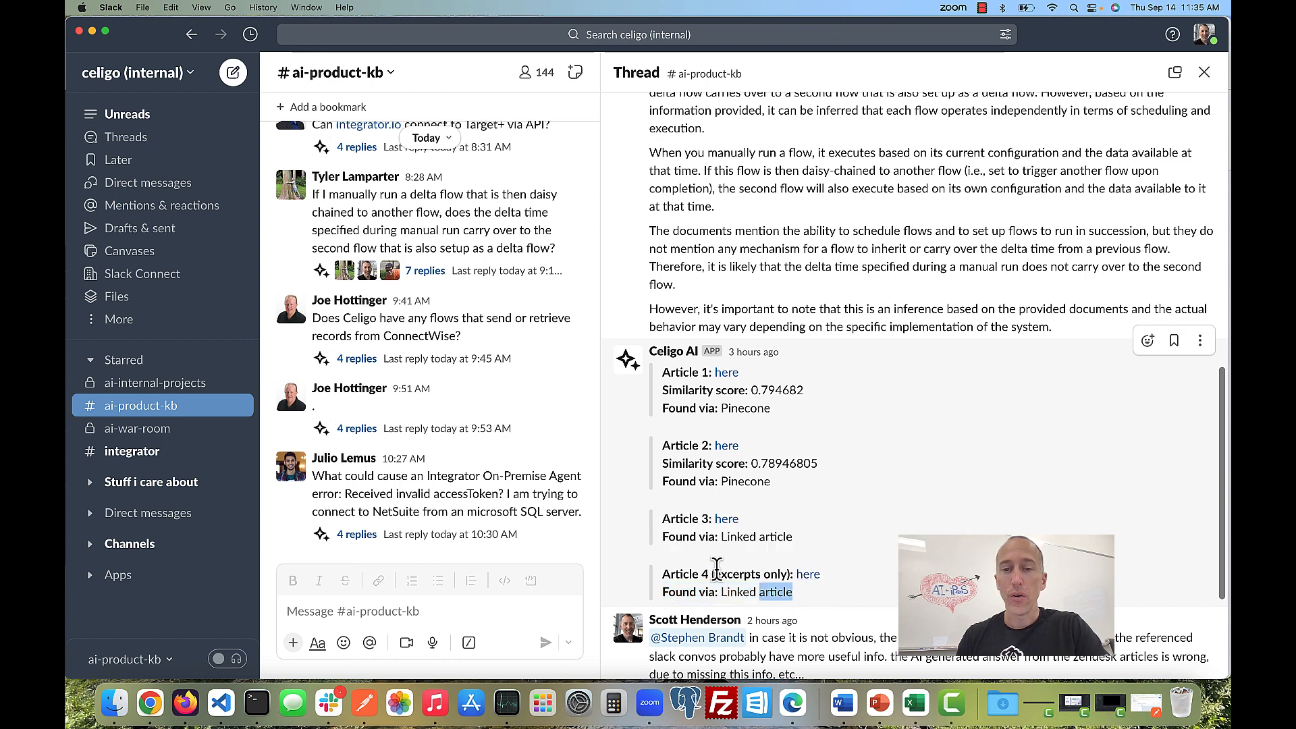
{"action": "left_click_drag", "start_coordinate": [713, 573], "coordinate": [787, 575]}
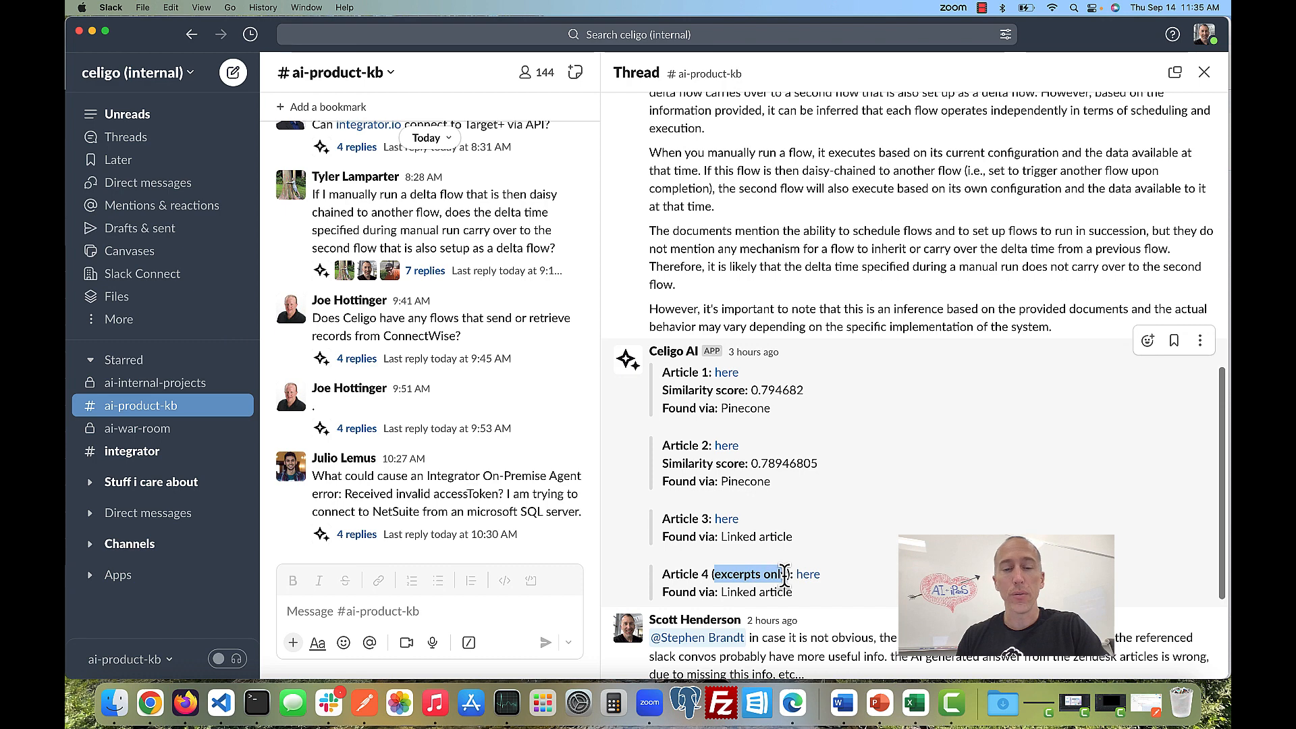
{"action": "left_click", "coordinate": [858, 533]}
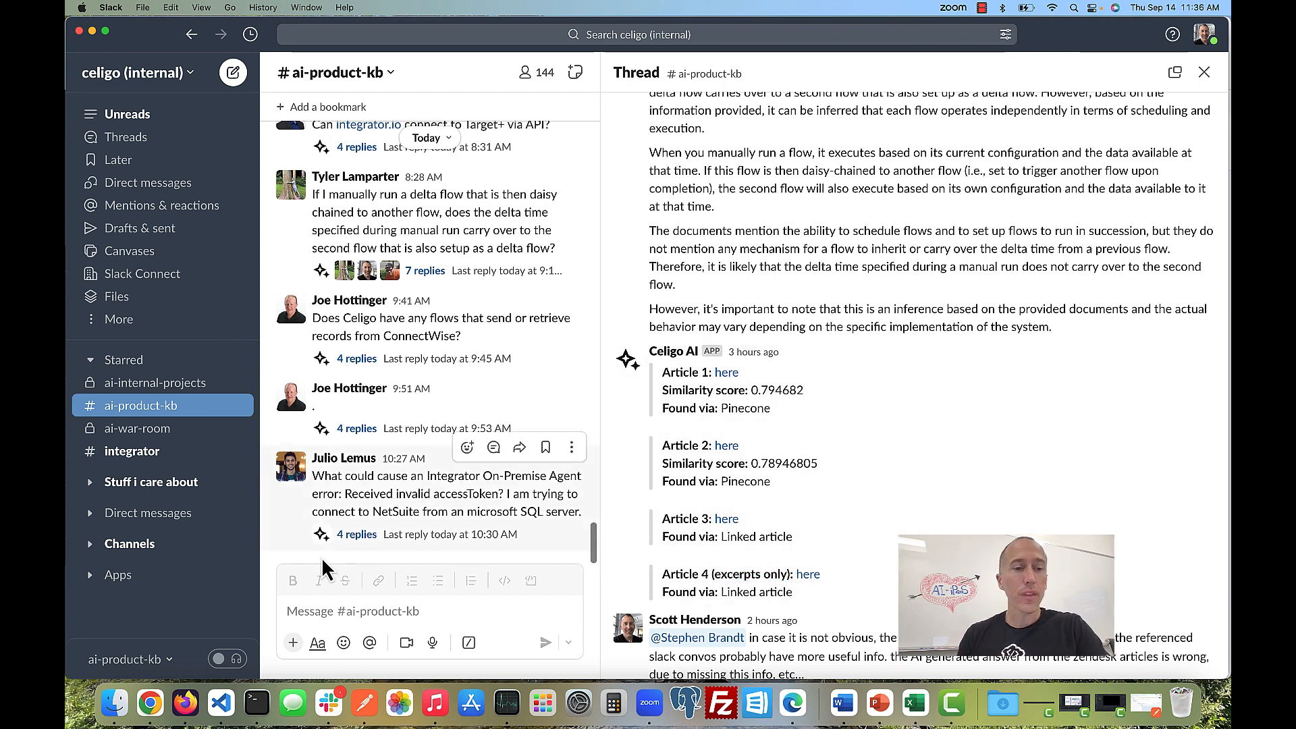
{"action": "left_click", "coordinate": [186, 704]}
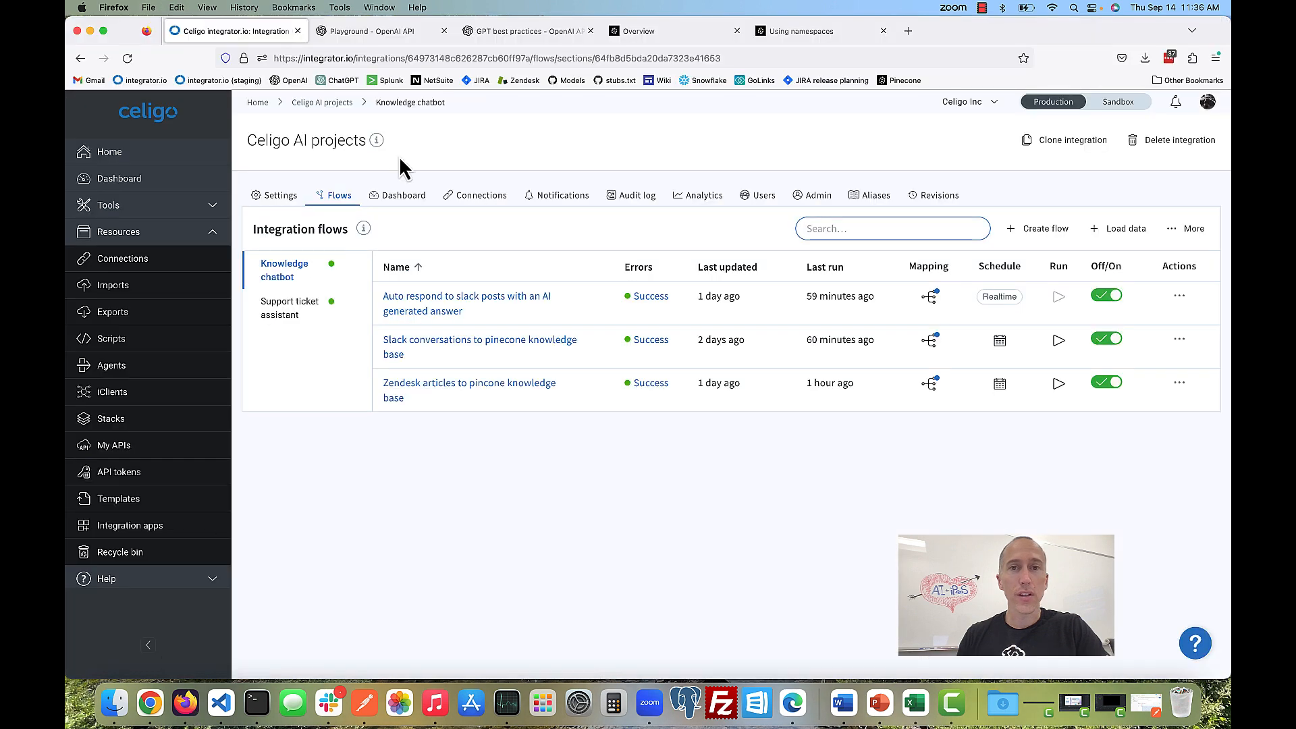